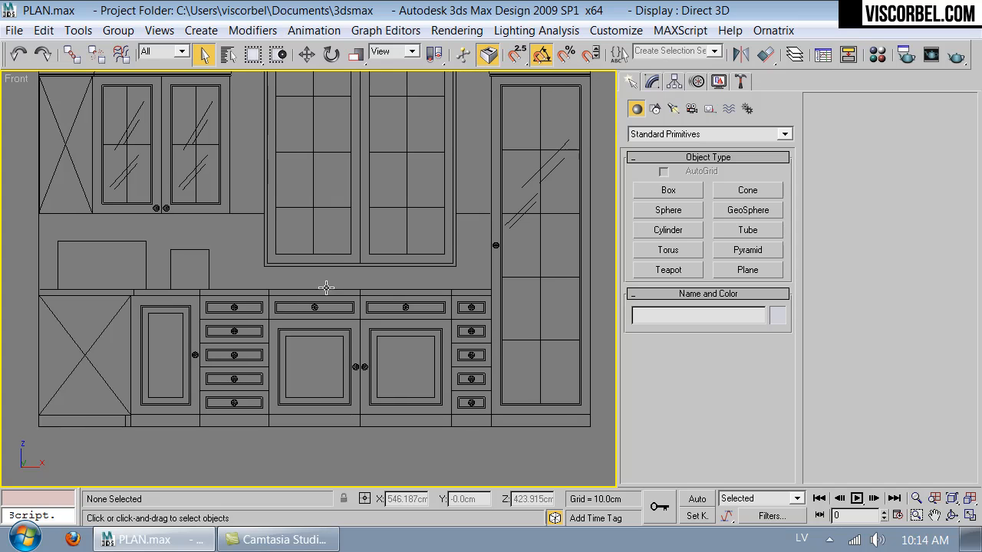
Step: Examine the kitchen's wall elevations and the furnished floor plan
middle_drag(551, 269, 318, 326)
scroll(406, 240, down, 2)
scroll(428, 221, up, 1)
scroll(428, 220, down, 2)
scroll(453, 265, up, 3)
middle_drag(459, 283, 545, 209)
scroll(379, 235, up, 2)
middle_drag(379, 234, 333, 208)
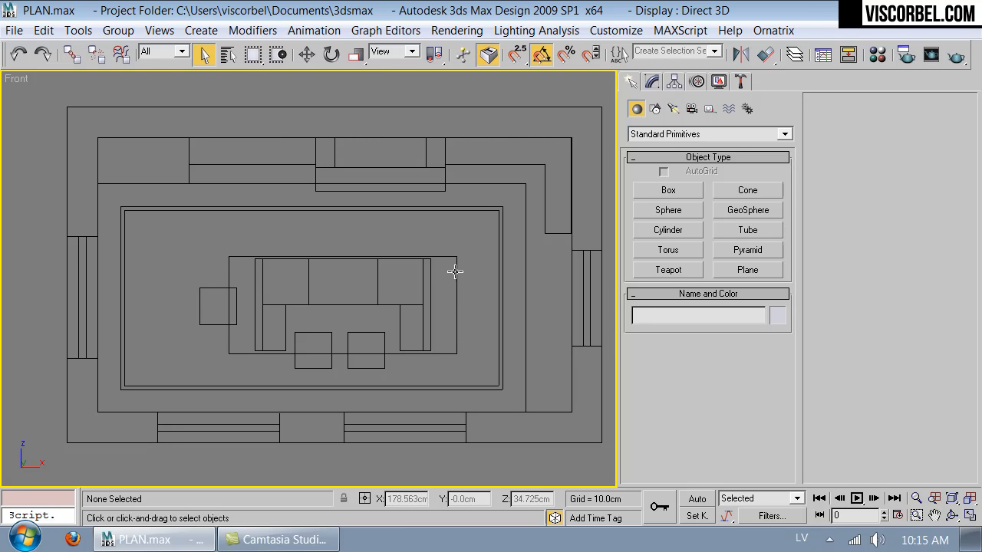
Step: Examine the kitchen island's plan and its front, side and back elevations
scroll(505, 282, down, 2)
middle_drag(517, 268, 320, 210)
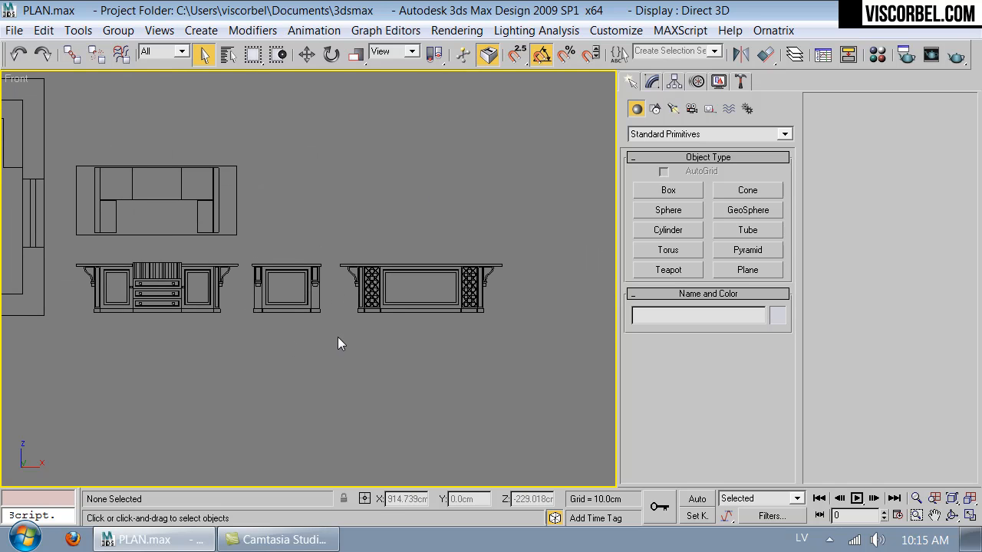
scroll(410, 258, up, 5)
middle_drag(575, 325, 181, 335)
scroll(379, 341, down, 2)
middle_drag(490, 247, 215, 266)
scroll(281, 223, down, 2)
Step: Examine the sink wall elevation up close, down to the panelled base cabinet doors below the sink
middle_drag(162, 165, 413, 361)
middle_drag(399, 182, 614, 261)
middle_drag(357, 258, 491, 254)
scroll(491, 255, up, 2)
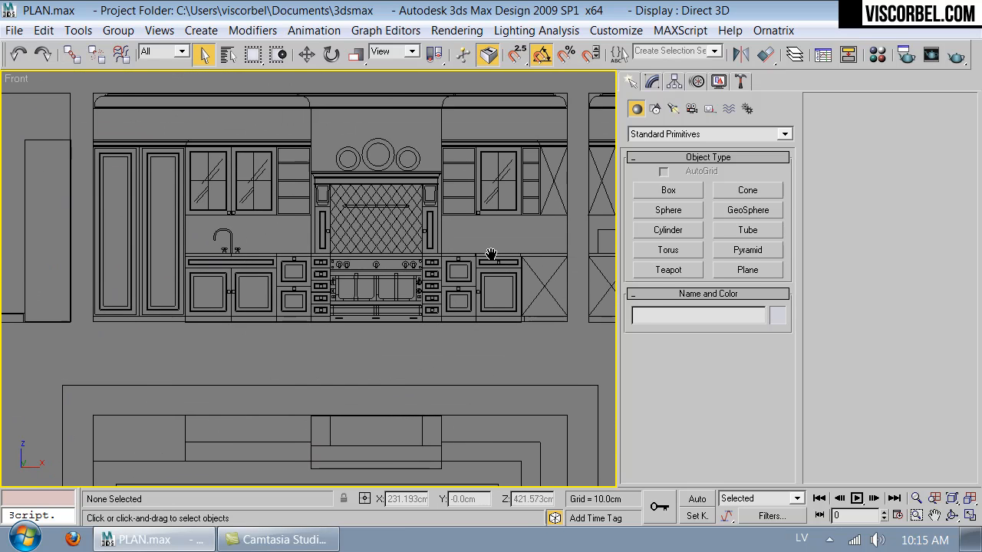
scroll(491, 254, up, 1)
scroll(305, 281, up, 3)
middle_drag(298, 296, 450, 247)
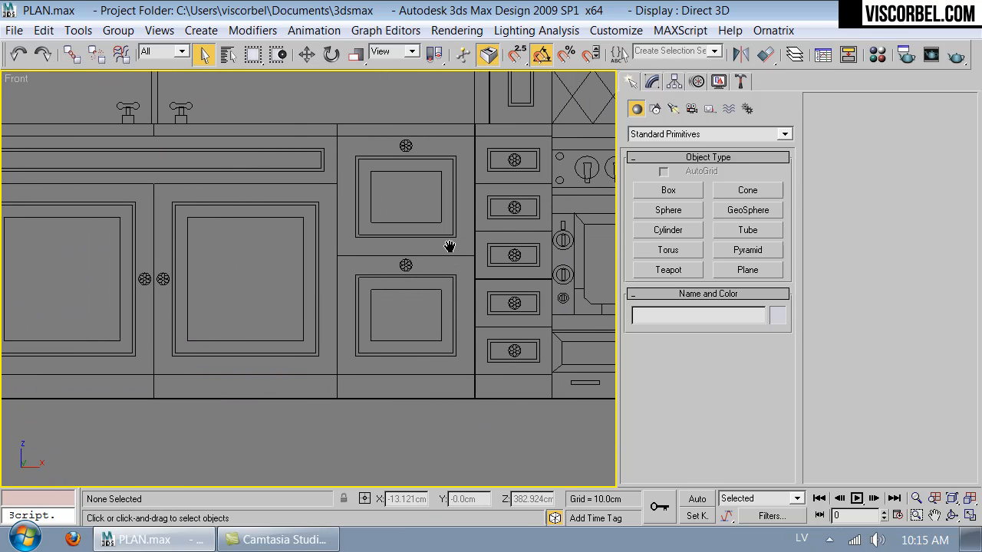
middle_drag(227, 224, 292, 246)
scroll(291, 256, up, 1)
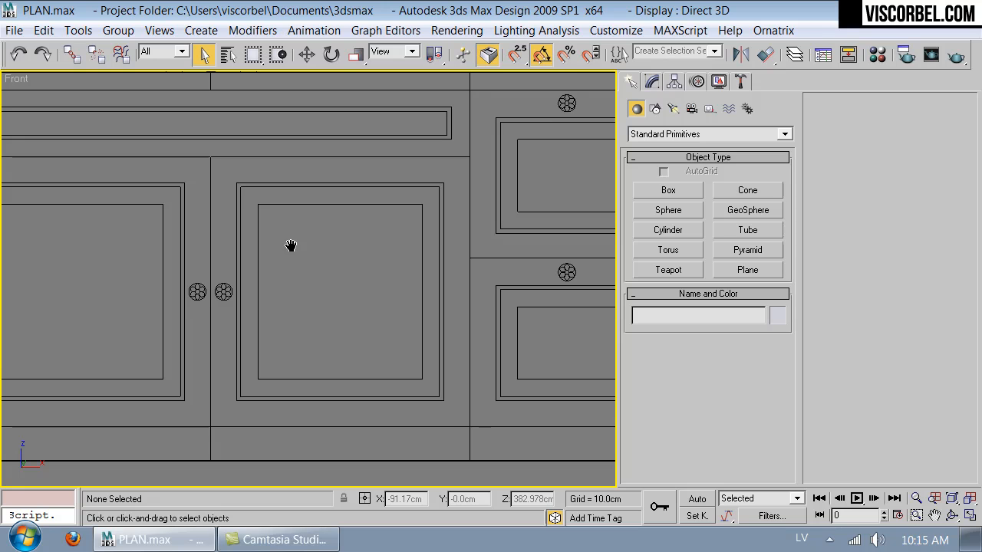
Step: Check in the layer manager that 3D is the current layer
click(792, 57)
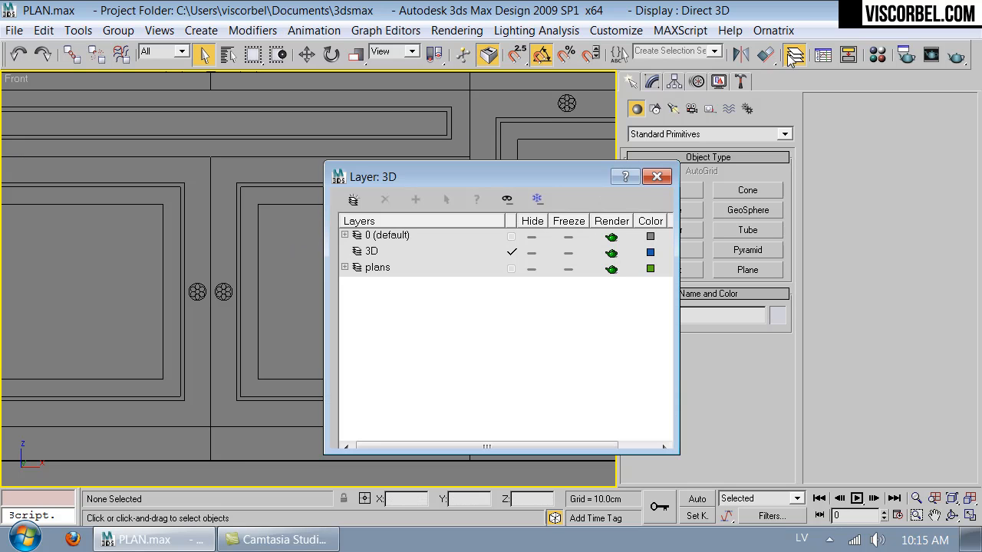
click(390, 254)
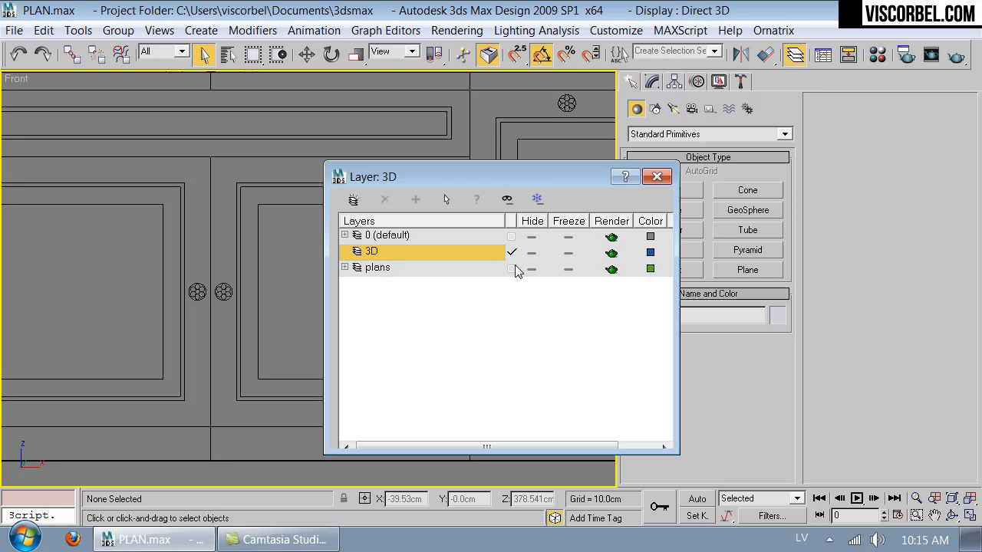
click(656, 177)
Step: With vertex snapping on, draw a rectangle about 60 cm wide and 62.5 cm high over the right sink cabinet door's outline
right_click(481, 222)
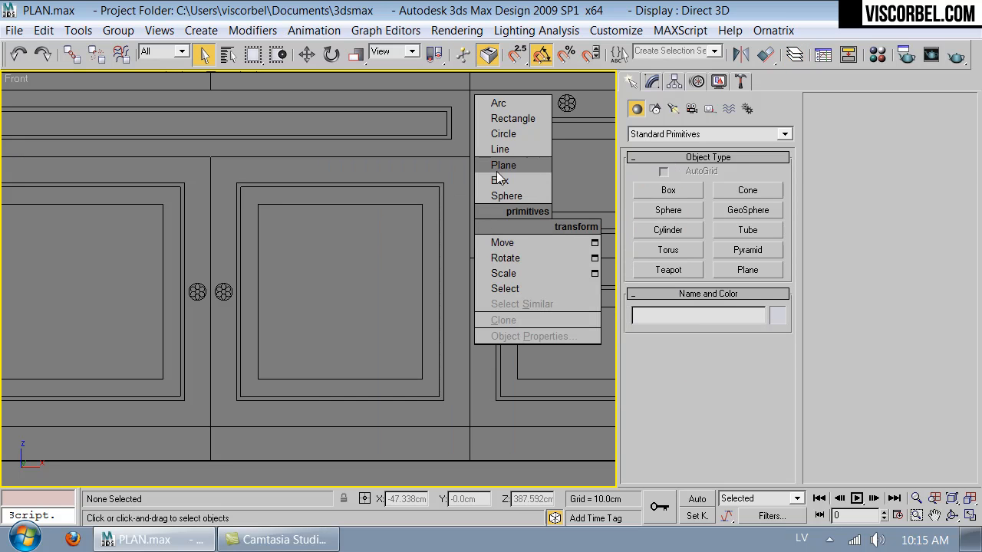
click(510, 121)
key(s)
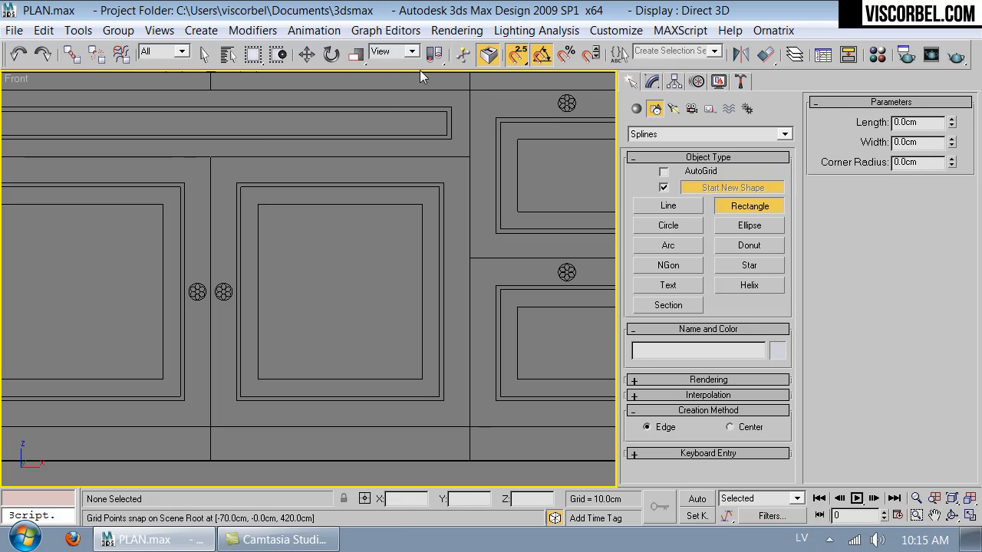
click(525, 52)
right_click(512, 57)
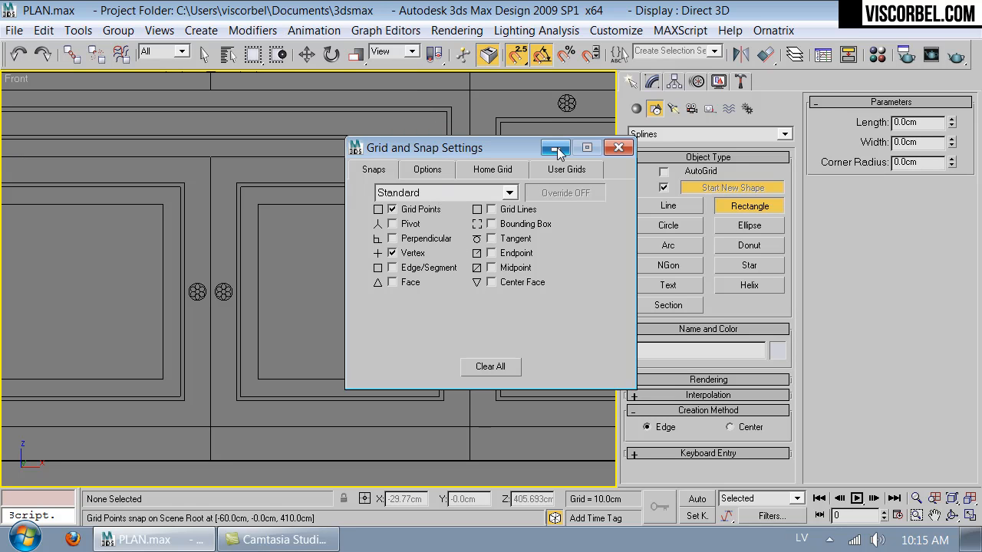
click(619, 148)
drag(214, 158, 470, 426)
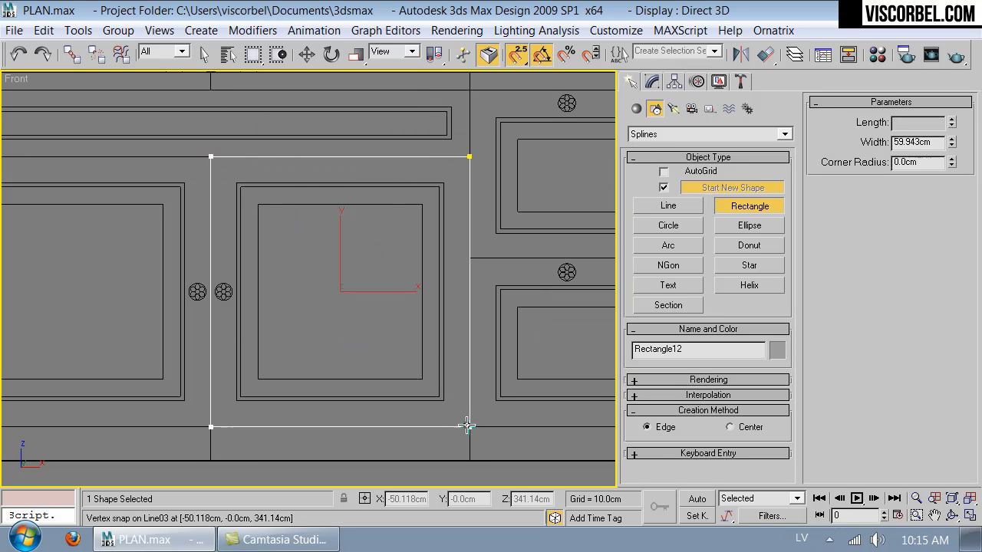
right_click(506, 341)
Step: Select the plan drawing groups and freeze them
scroll(240, 314, up, 2)
middle_drag(239, 314, 276, 247)
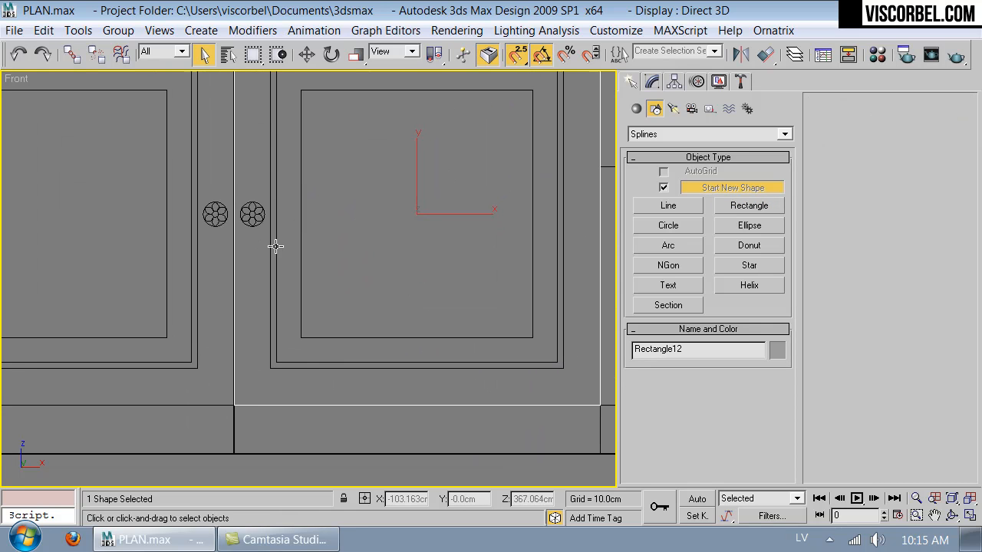
key(ctrl+a)
right_click(422, 188)
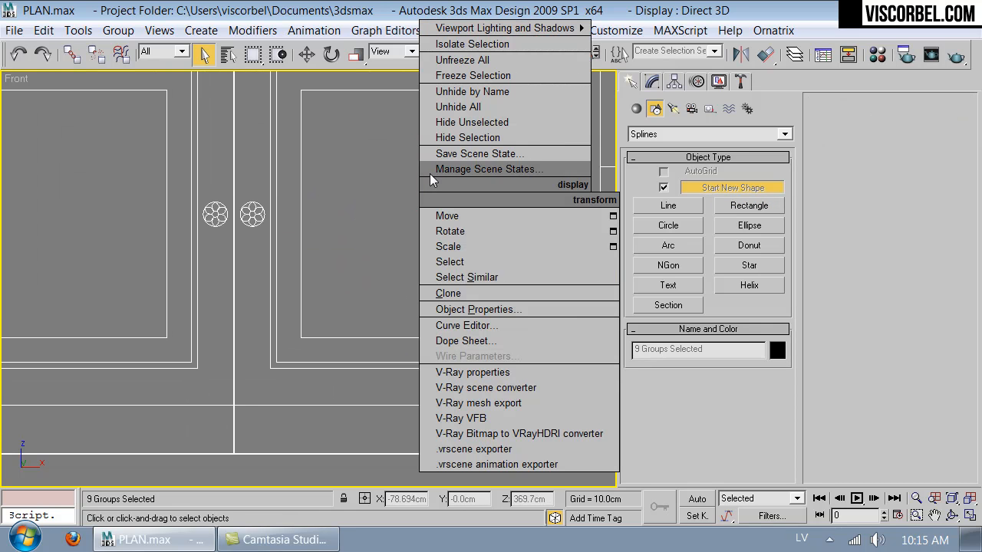
click(463, 72)
Step: Start a line profile at the right door's left edge, going straight up and about 5.9 cm across to the outer panel line
click(234, 341)
middle_drag(234, 284, 277, 279)
scroll(279, 276, up, 6)
middle_drag(360, 221, 365, 262)
click(415, 273)
ctrl+right_click(446, 247)
click(461, 170)
scroll(260, 254, up, 2)
middle_drag(261, 254, 297, 374)
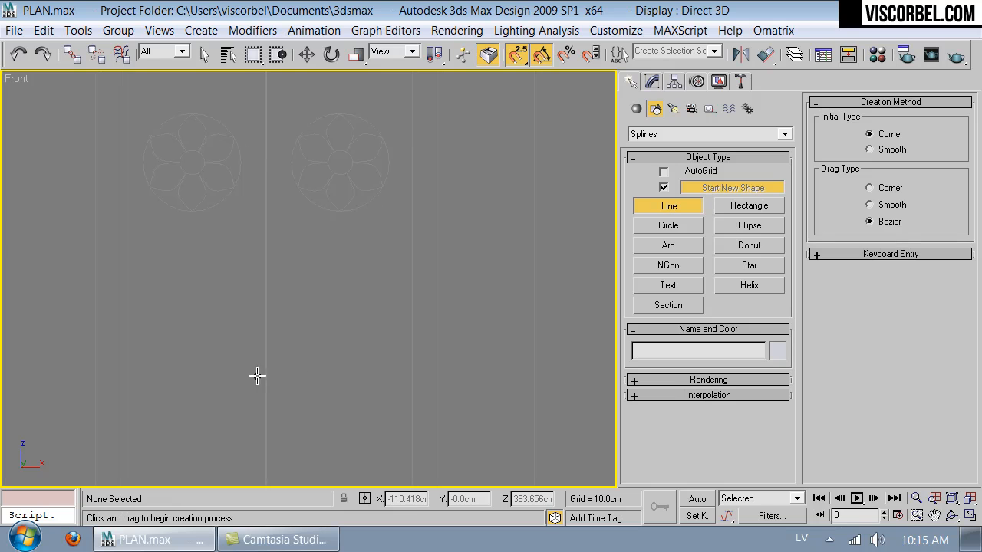
click(266, 376)
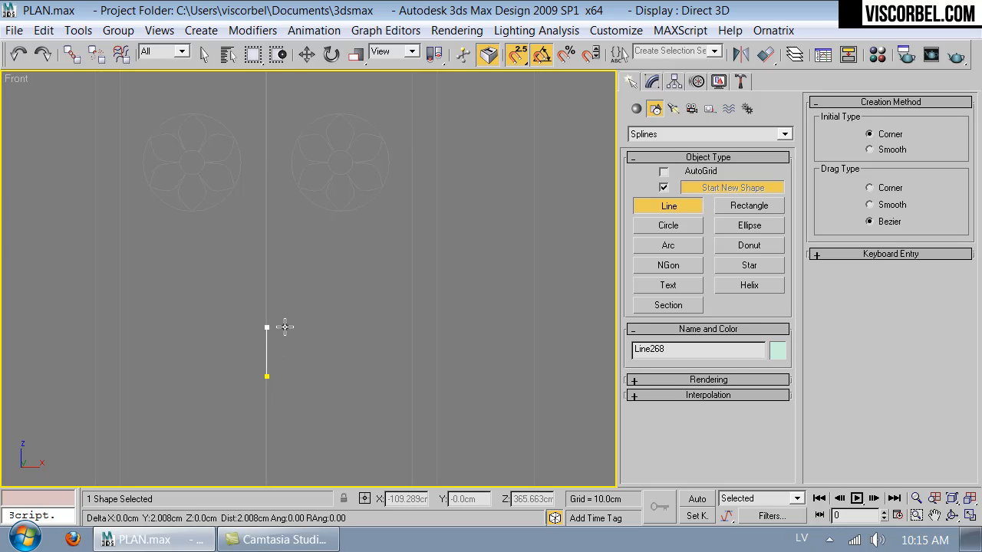
click(285, 317)
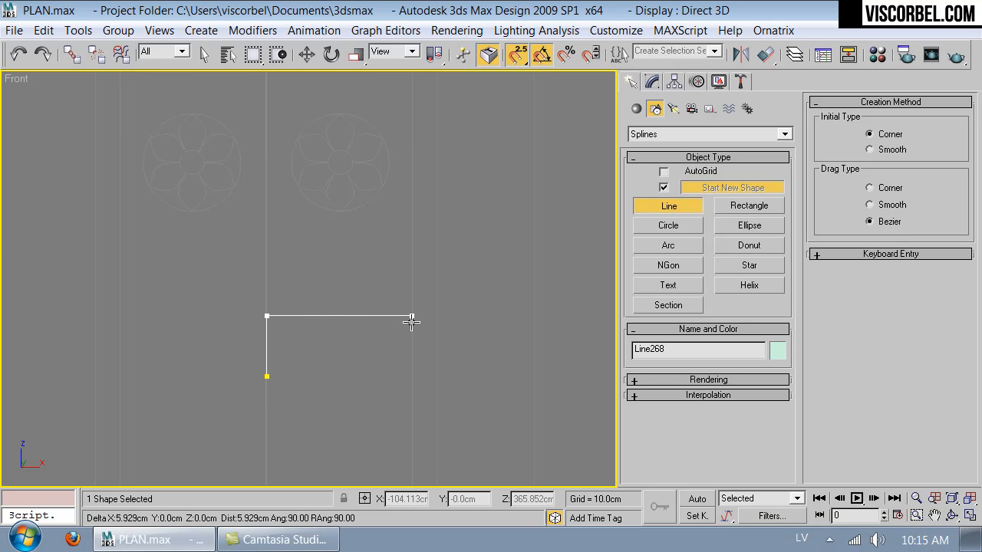
click(412, 316)
Step: Continue the profile with two steps down at the panel lines, a flat recess to the inner panel line and a short raised end
click(412, 321)
click(437, 332)
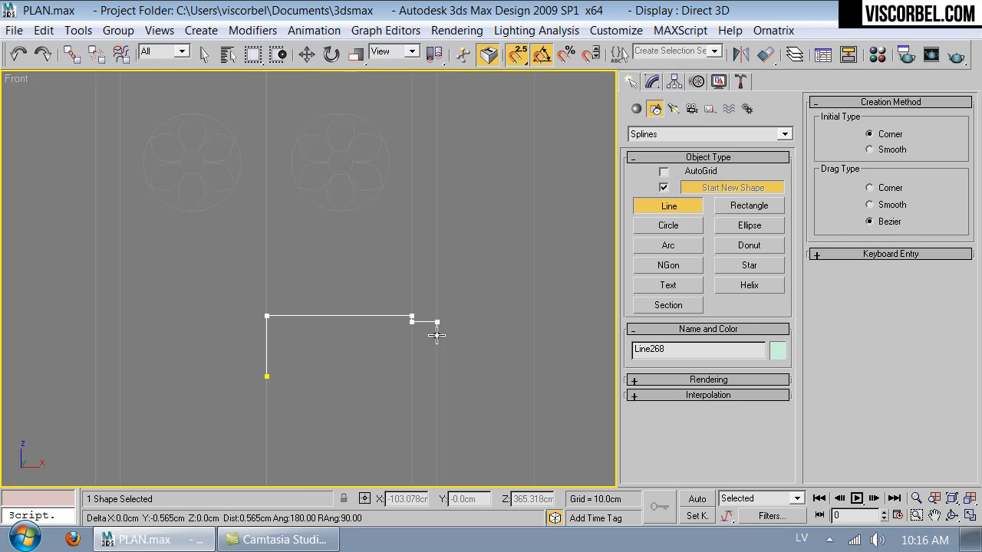
click(437, 341)
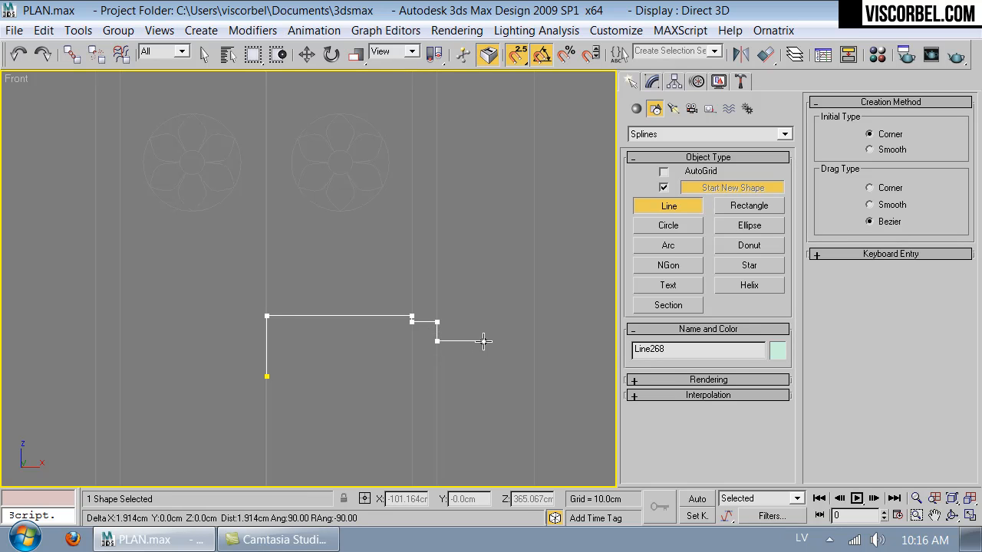
click(534, 342)
click(534, 326)
click(544, 326)
right_click(544, 326)
Step: Fillet the profile's outer corner above the recess into a quarter-round curve
scroll(493, 326, up, 3)
right_click(350, 279)
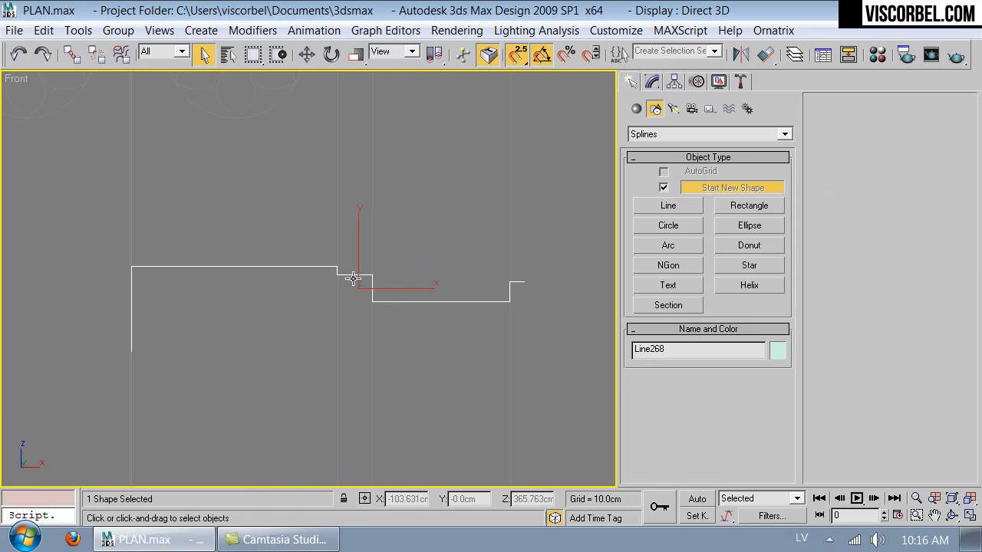
key(1)
scroll(179, 260, up, 1)
middle_drag(230, 289, 287, 302)
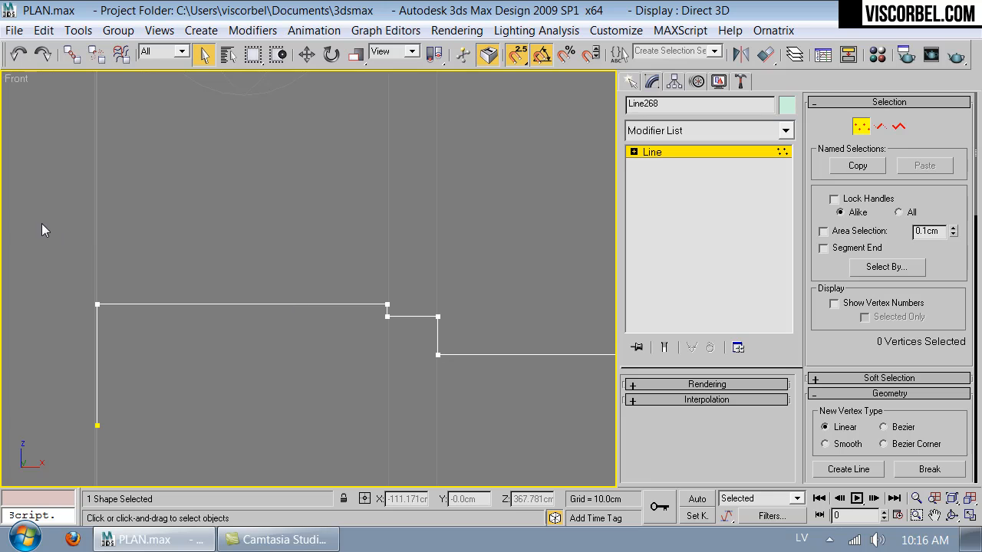
drag(469, 306, 468, 305)
click(438, 316)
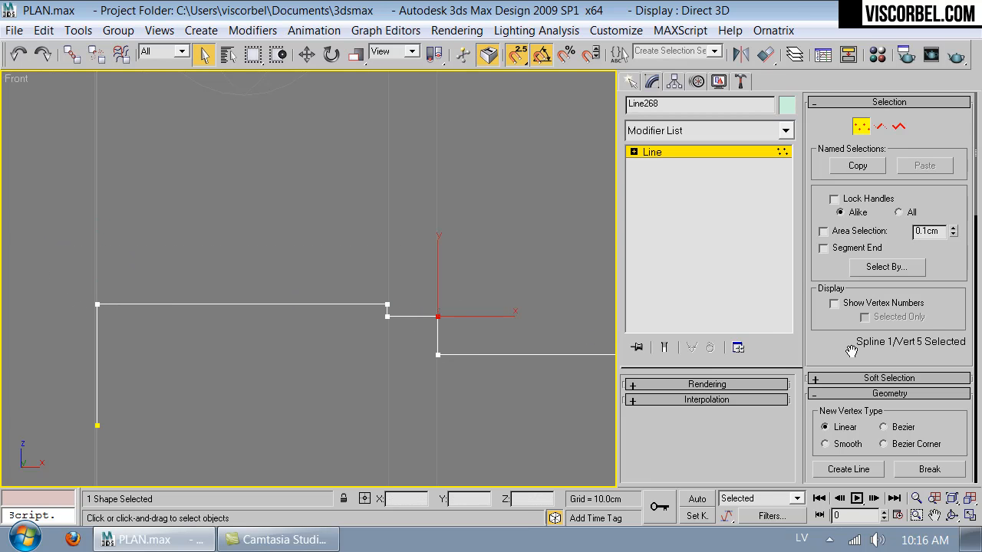
scroll(867, 307, down, 5)
scroll(872, 242, down, 5)
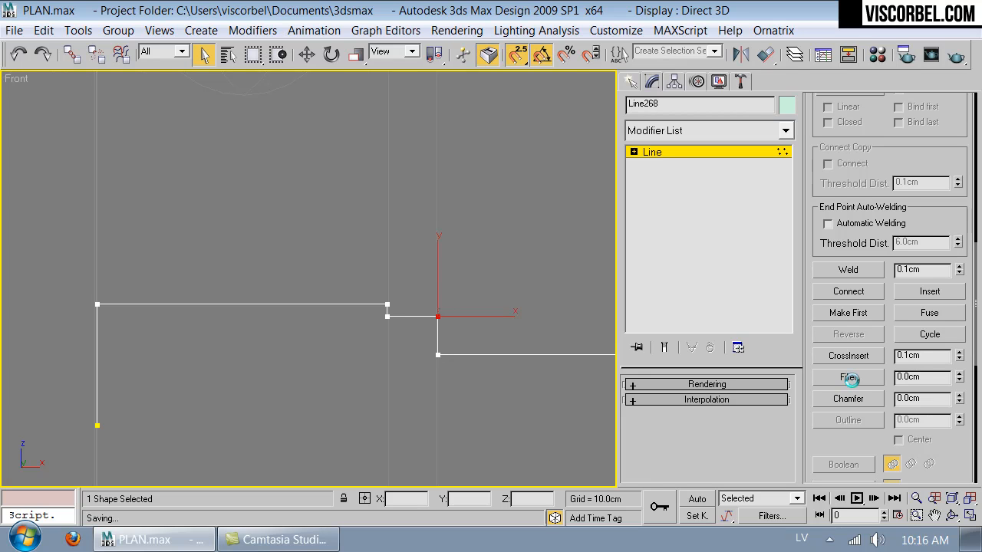
click(848, 377)
drag(439, 319, 443, 208)
key(ctrl+b)
middle_drag(443, 208, 451, 268)
key(1)
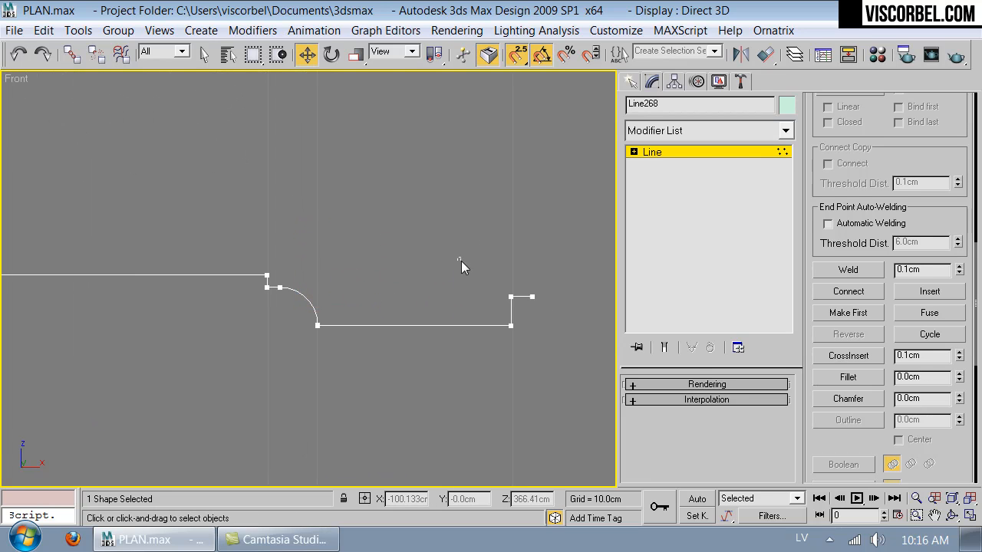
Step: Chamfer both corners of the profile's top edge by about 0.08 cm
drag(512, 312, 512, 312)
middle_drag(196, 266, 379, 272)
drag(496, 224, 114, 286)
middle_drag(467, 286, 220, 289)
scroll(285, 280, up, 2)
scroll(247, 254, up, 3)
middle_drag(246, 253, 463, 248)
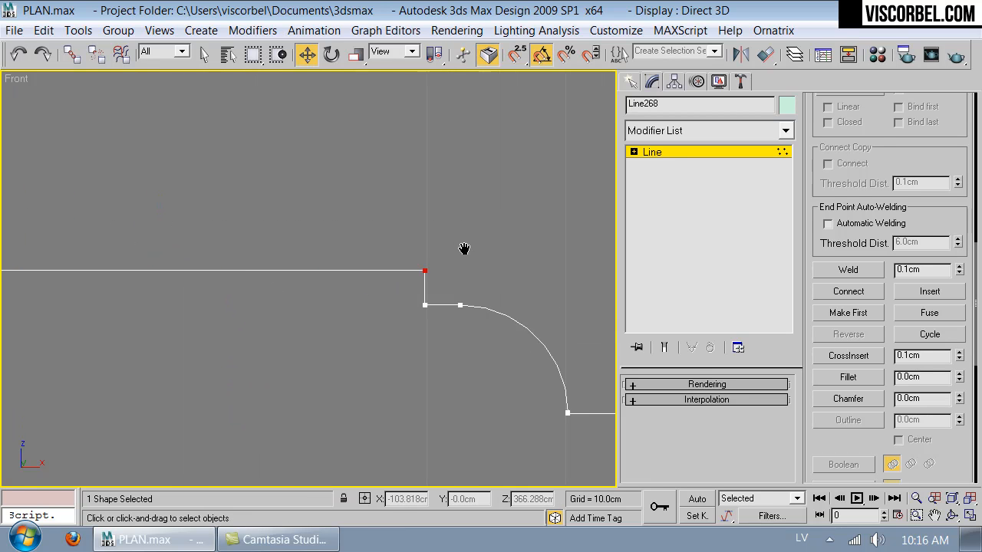
click(842, 397)
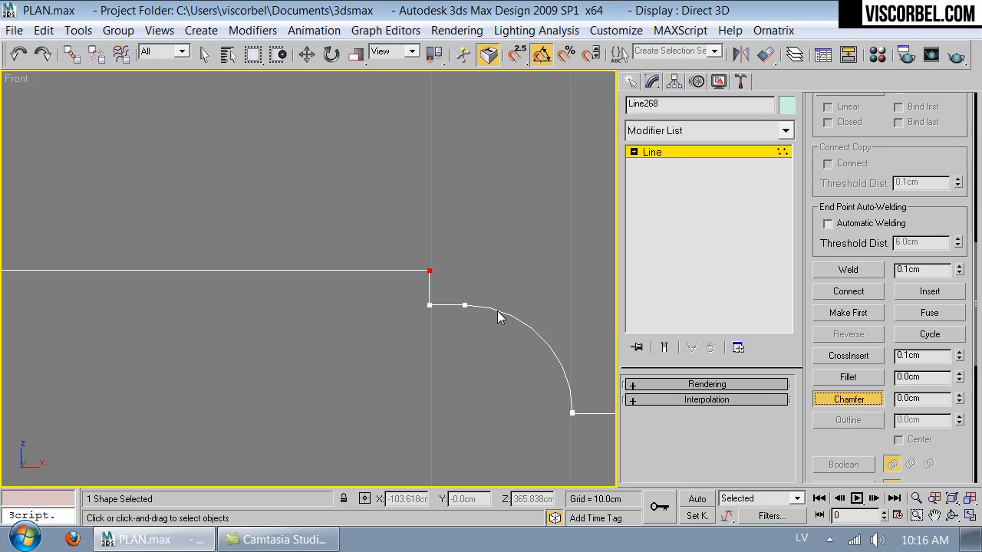
drag(432, 271, 438, 260)
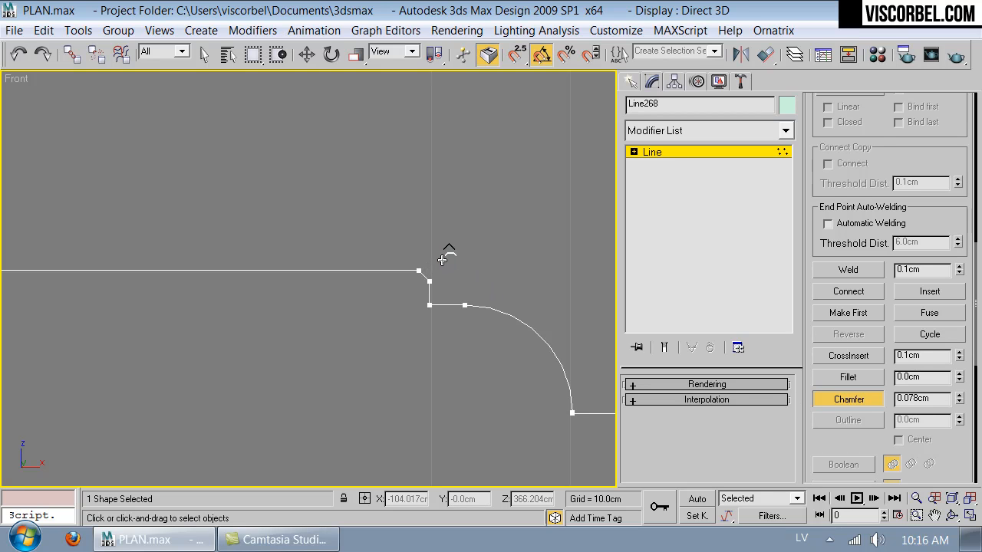
key(1)
Step: Apply a Bevel Profile modifier to the door rectangle, using the stepped line as its profile
scroll(452, 245, down, 6)
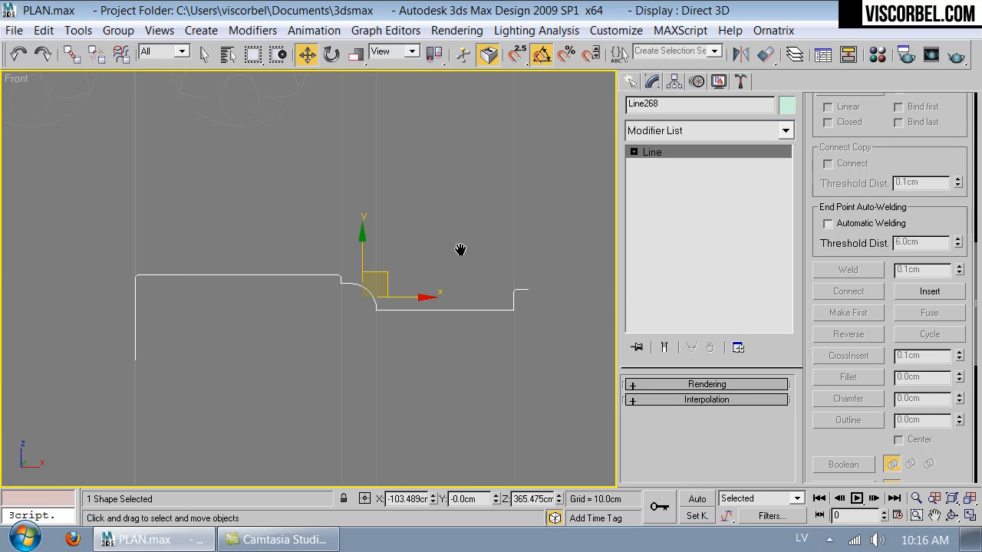
drag(347, 327, 248, 339)
scroll(337, 381, down, 3)
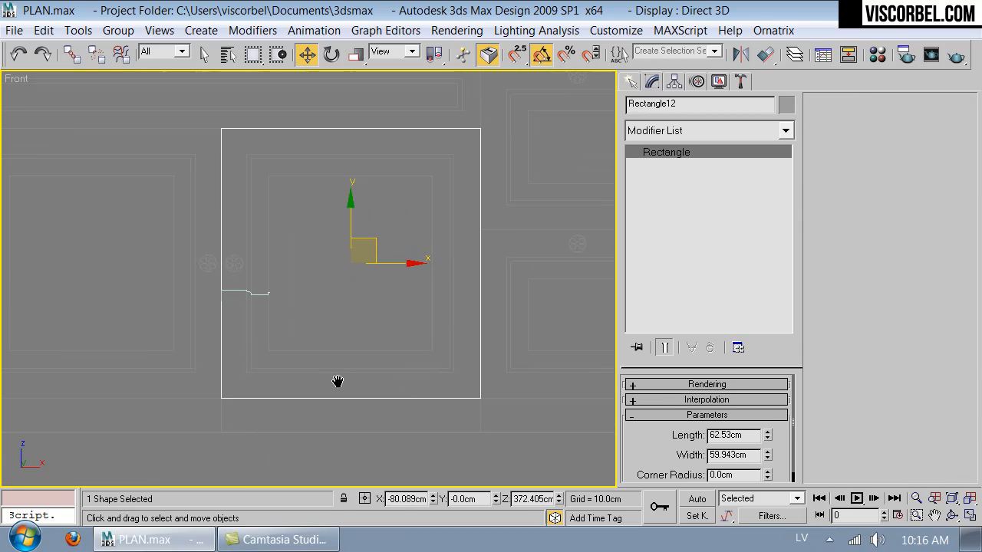
click(702, 135)
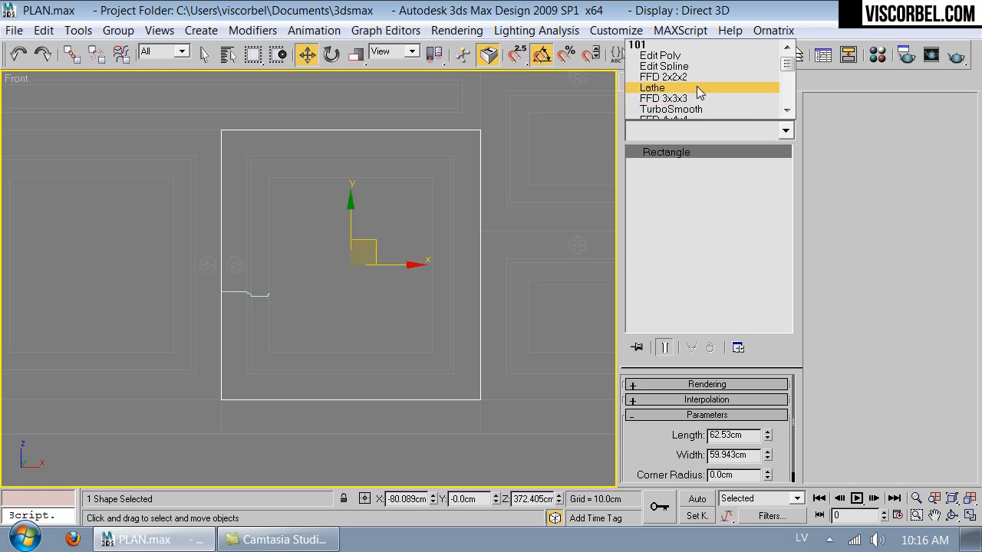
scroll(697, 86, down, 5)
click(679, 90)
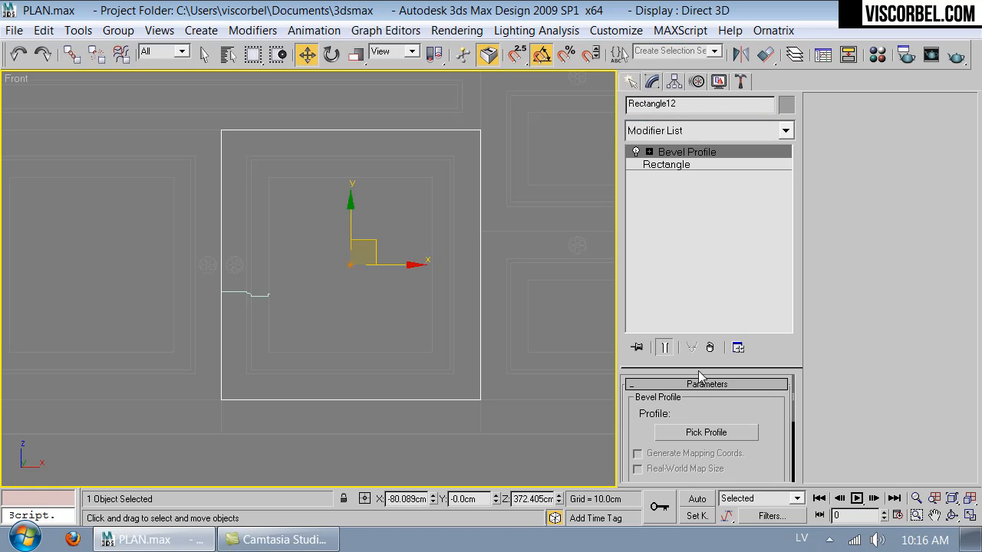
click(715, 438)
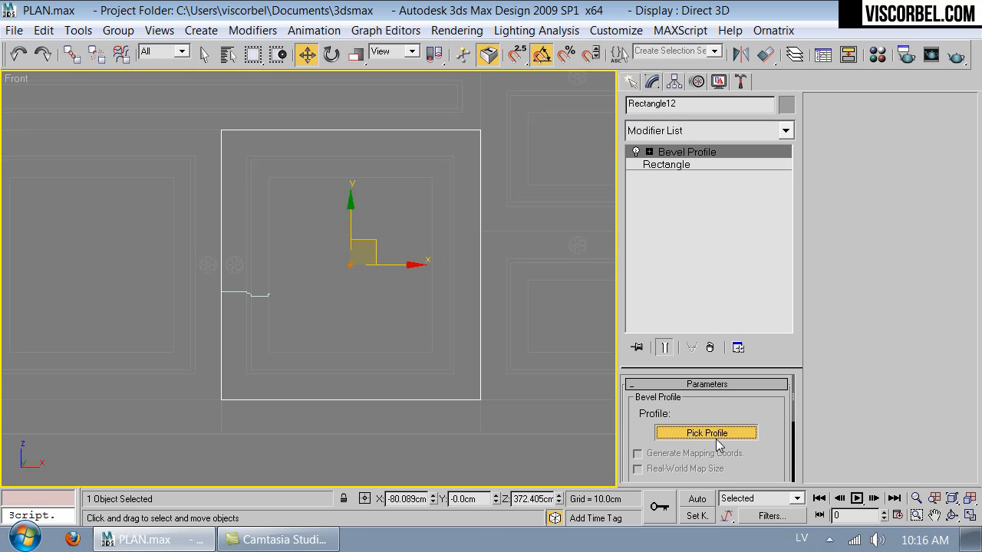
click(257, 299)
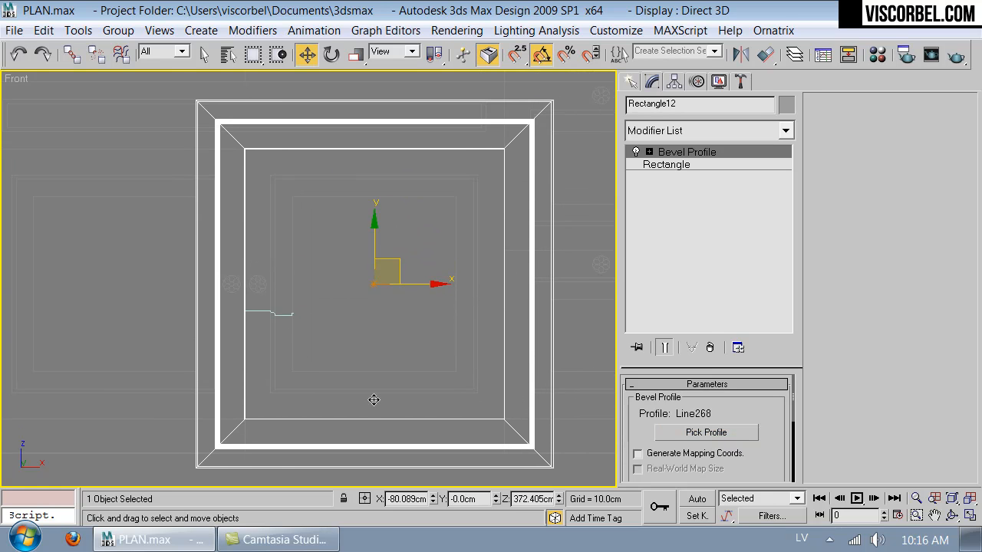
Step: Shade the viewport and rotate the Bevel Profile gizmo so the door's profile runs inward from the rectangle's edges
key(F3)
key(F3)
key(F3)
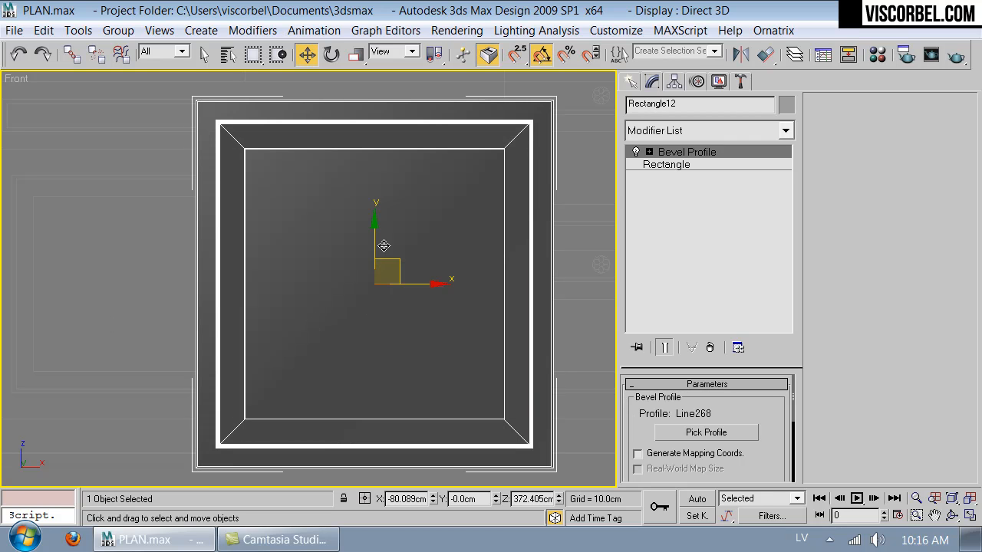
key(1)
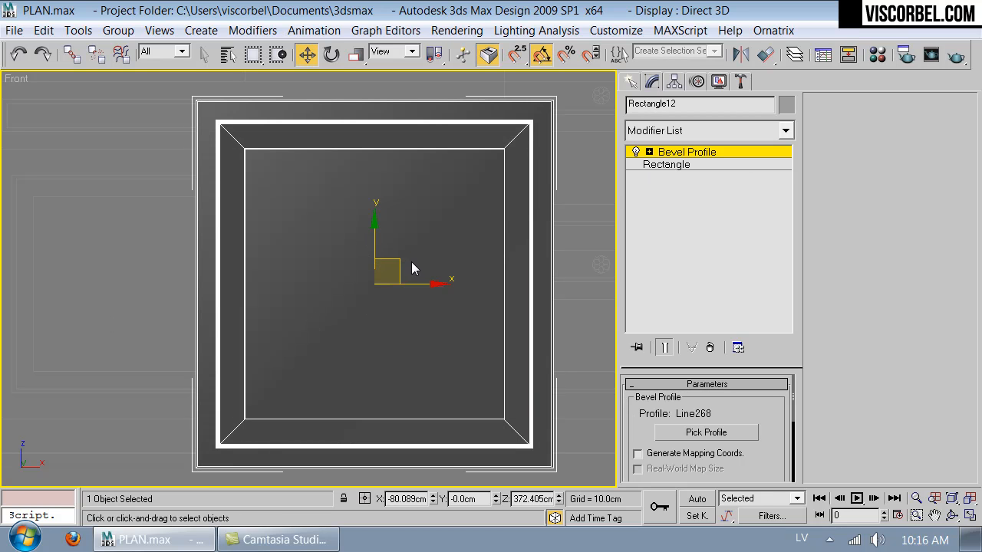
key(e)
drag(406, 234, 484, 399)
key(1)
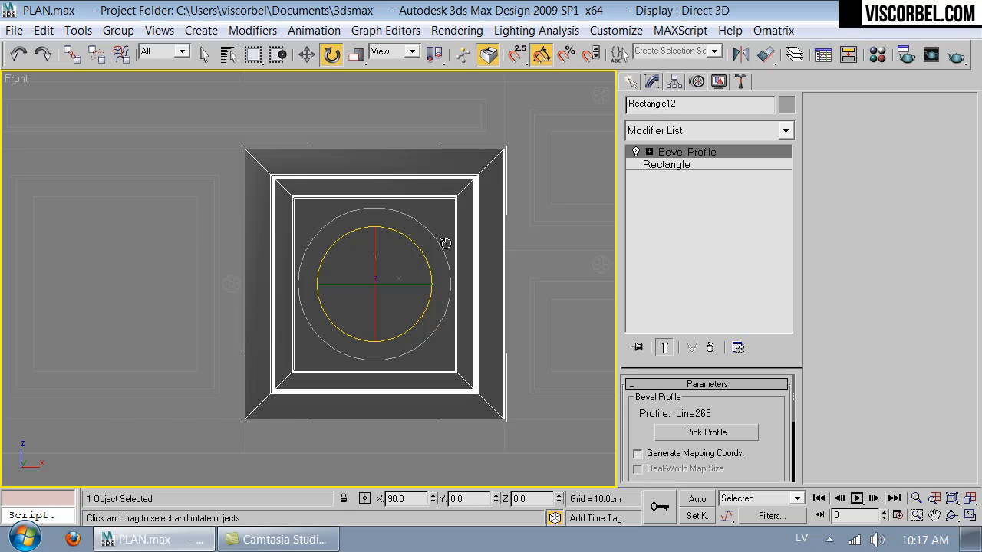
Step: Inspect the bevelled cabinet door from several angles in perspective, and return to the front view of the cabinets
key(p)
alt+middle_drag(202, 203, 282, 202)
click(483, 237)
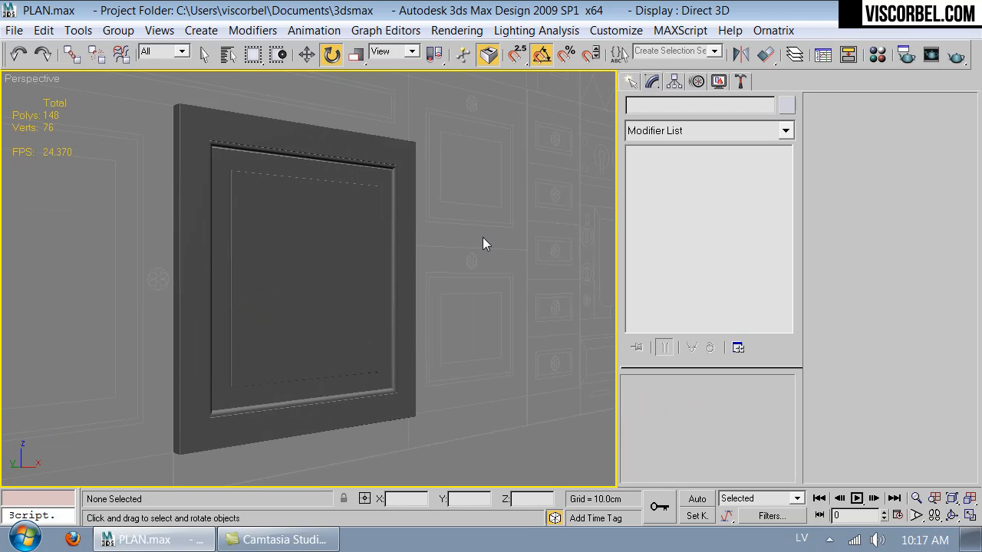
scroll(330, 254, up, 3)
scroll(467, 264, down, 3)
alt+middle_drag(345, 166, 317, 228)
click(318, 229)
key(f)
key(z)
scroll(419, 303, down, 3)
middle_drag(417, 304, 424, 363)
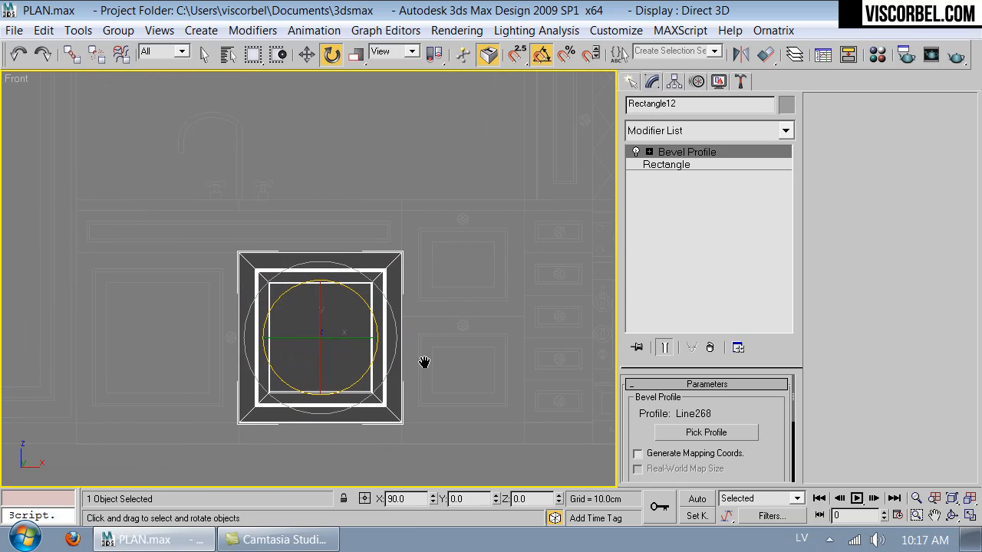
Step: Unfreeze all objects so the plan drawings are available for snapping
click(424, 305)
scroll(390, 247, up, 4)
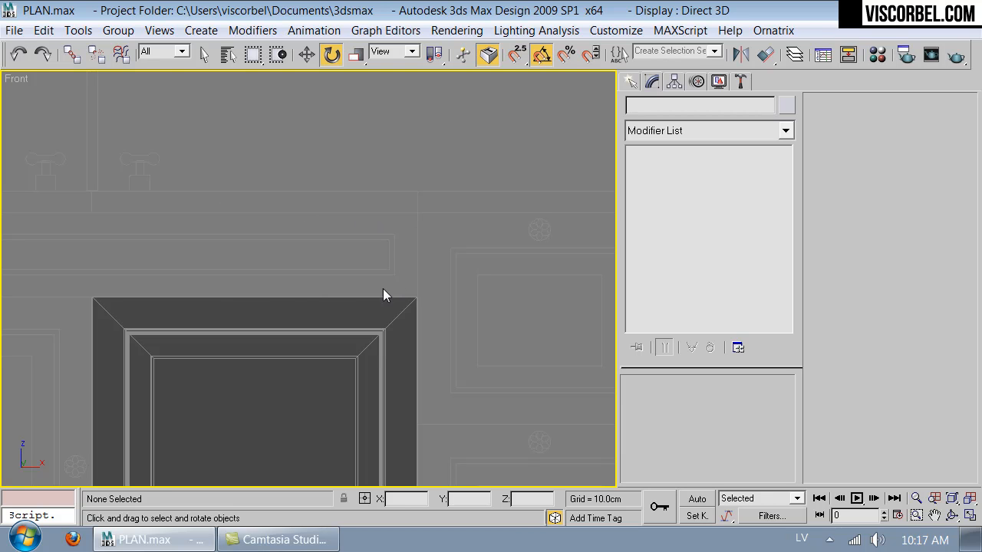
scroll(241, 325, down, 1)
middle_drag(240, 325, 188, 252)
scroll(175, 310, up, 2)
scroll(165, 305, down, 1)
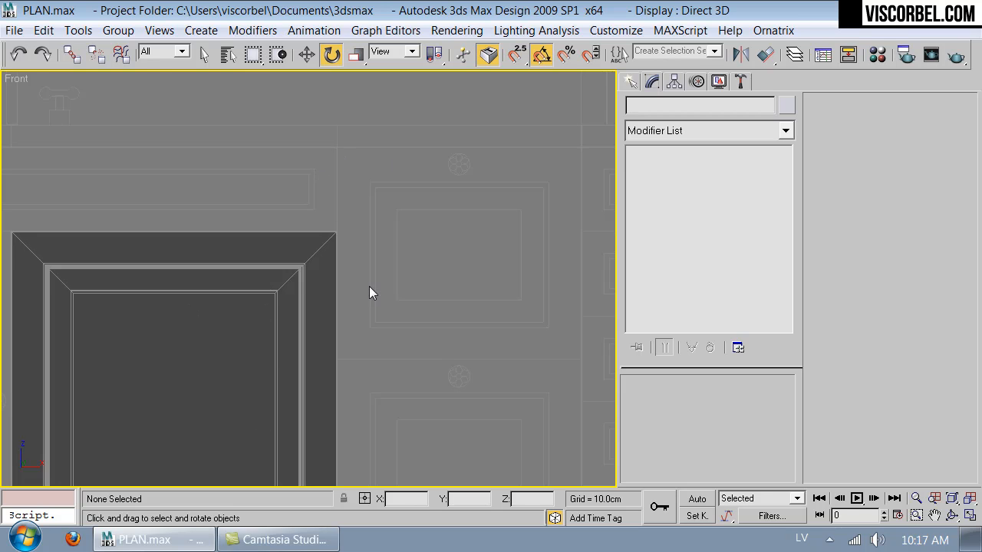
scroll(369, 286, down, 3)
middle_drag(361, 228, 465, 318)
scroll(509, 317, up, 1)
scroll(461, 300, up, 3)
scroll(429, 284, up, 1)
right_click(535, 291)
right_click(529, 186)
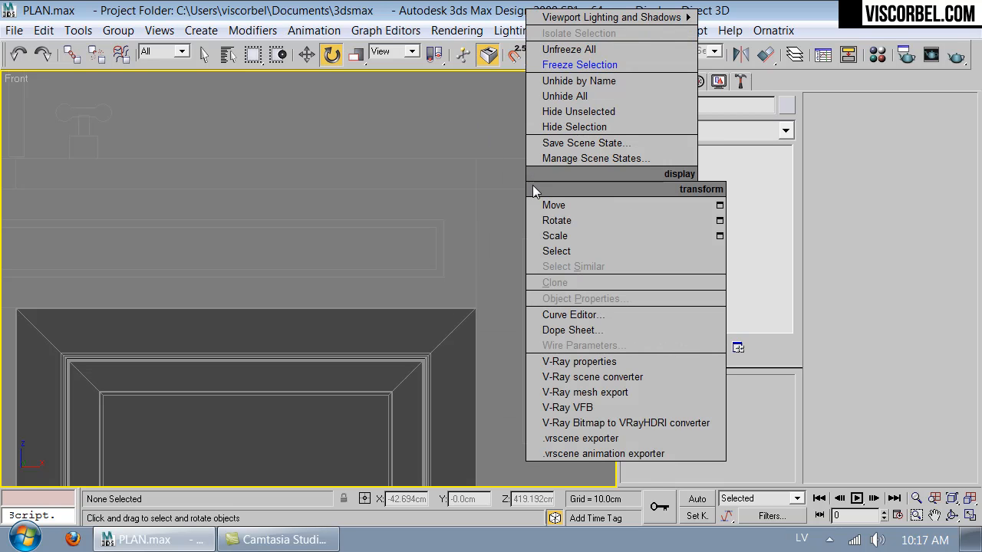
click(564, 47)
Step: Draw a vertex-snapped rectangle about 15.5 by 120 cm over the wide drawer front below the sink, and deselect it
right_click(518, 201)
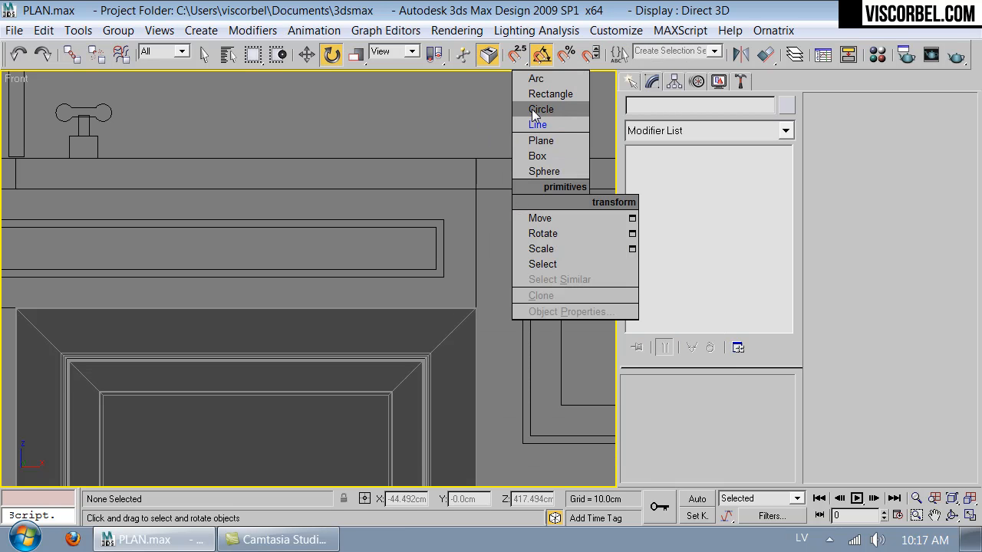
click(548, 30)
scroll(583, 174, down, 3)
key(s)
drag(550, 258, 81, 321)
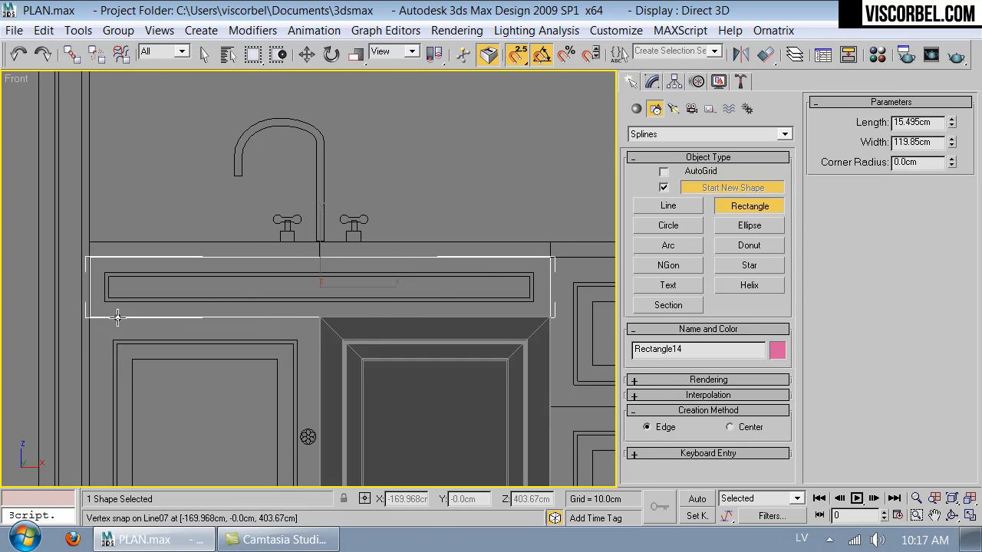
key(e)
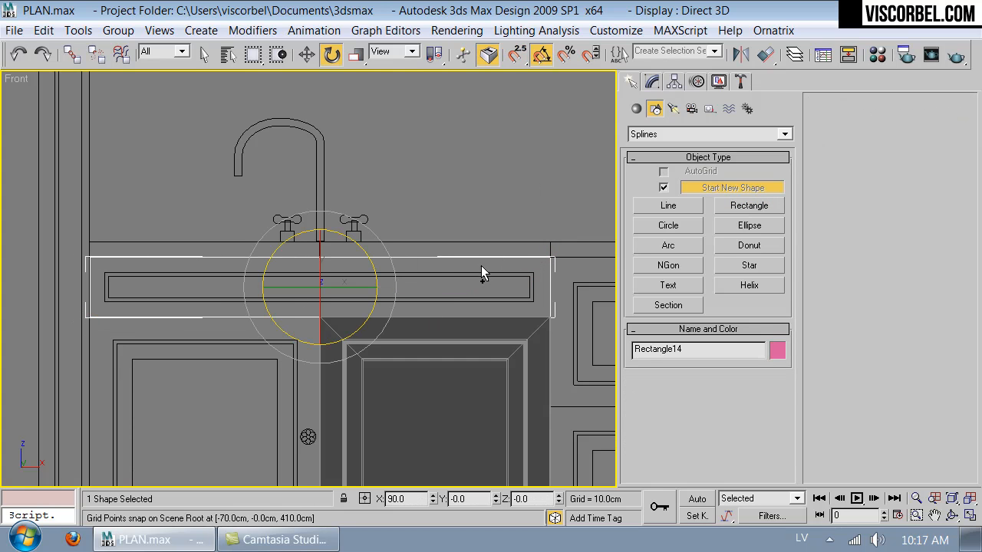
key(ctrl+a)
key(ctrl+d)
middle_drag(445, 268, 474, 182)
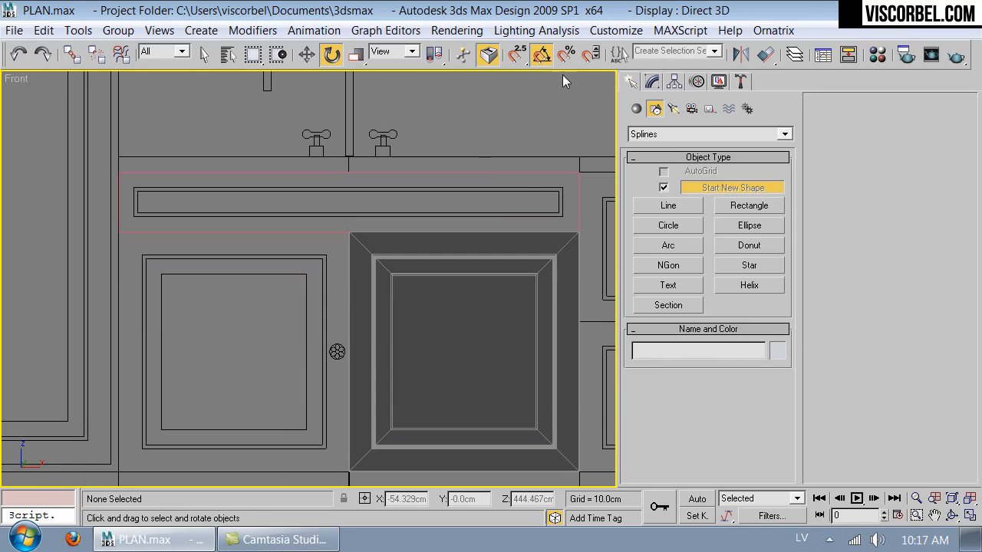
Step: Hide the plans layer and copy the door's profile line upward to the top edge of the drawer rectangle
click(795, 54)
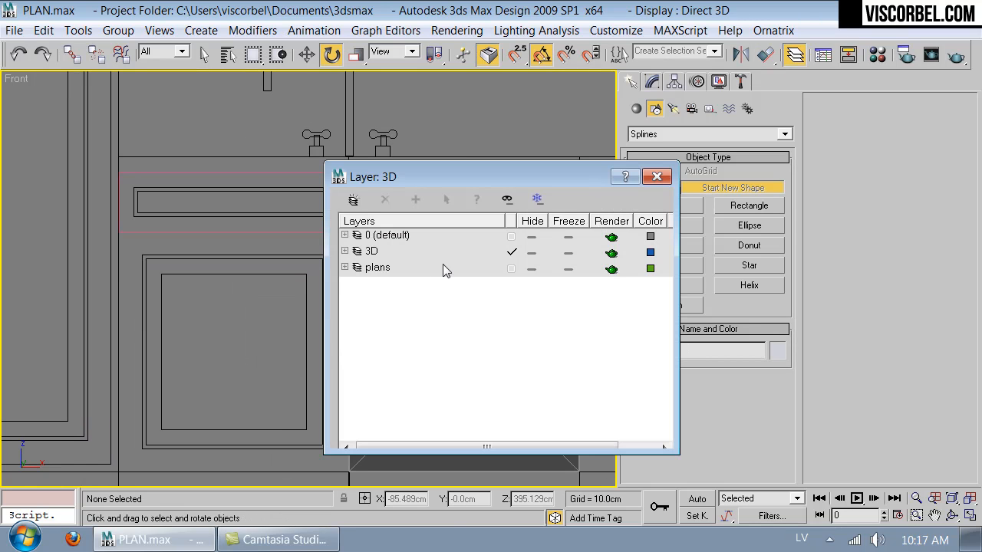
click(531, 269)
click(657, 177)
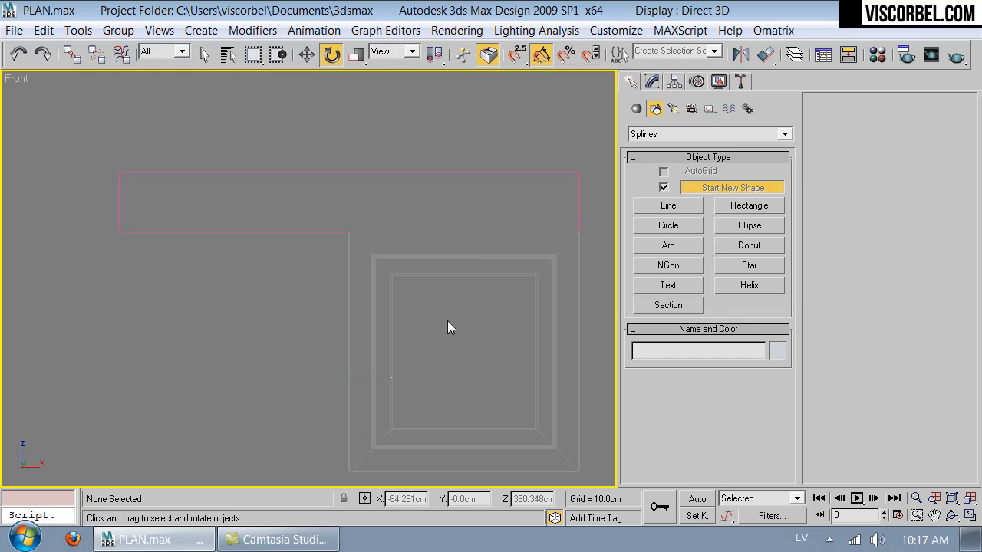
click(379, 376)
key(w)
shift+drag(366, 336, 370, 109)
click(470, 354)
Step: Make the hidden plans layer visible again
scroll(298, 289, up, 3)
click(421, 217)
click(426, 273)
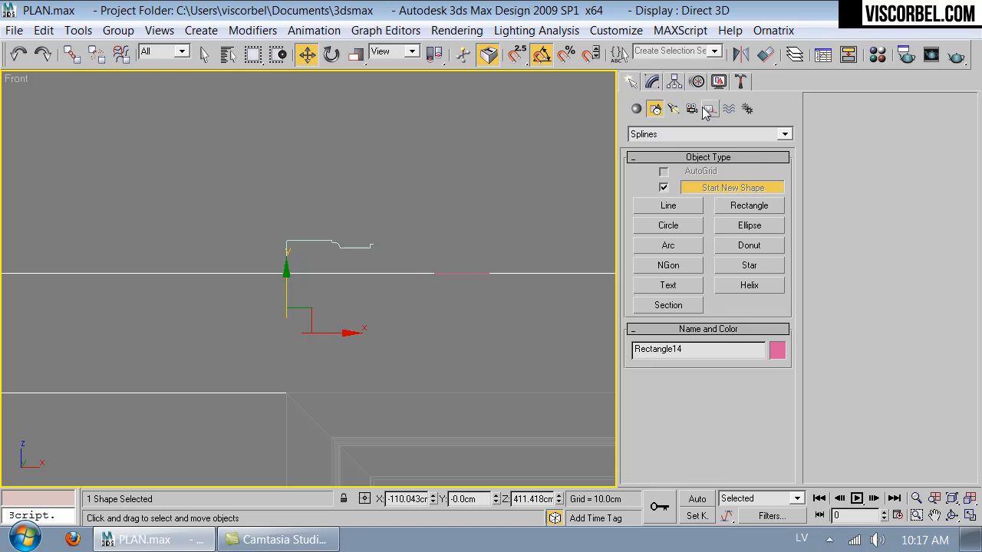
click(795, 54)
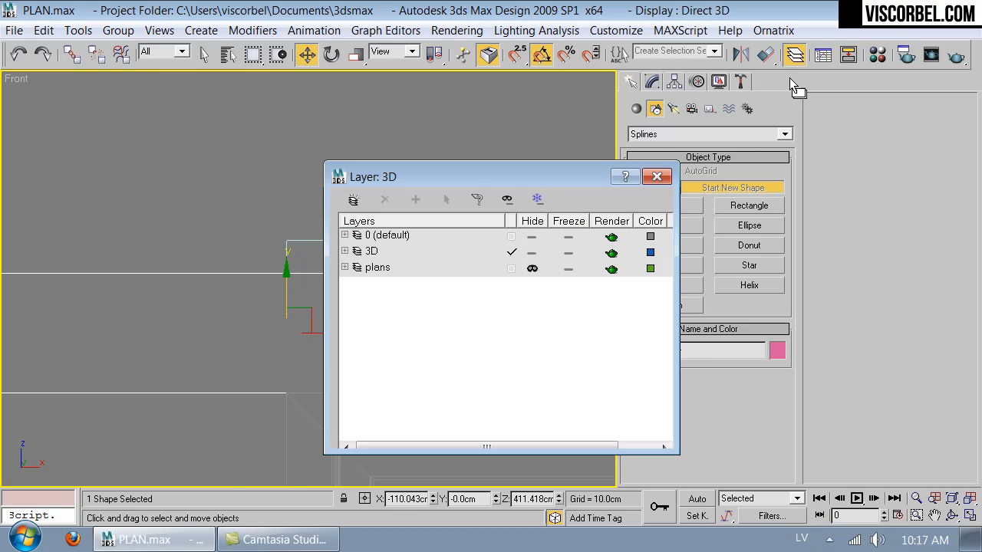
click(533, 270)
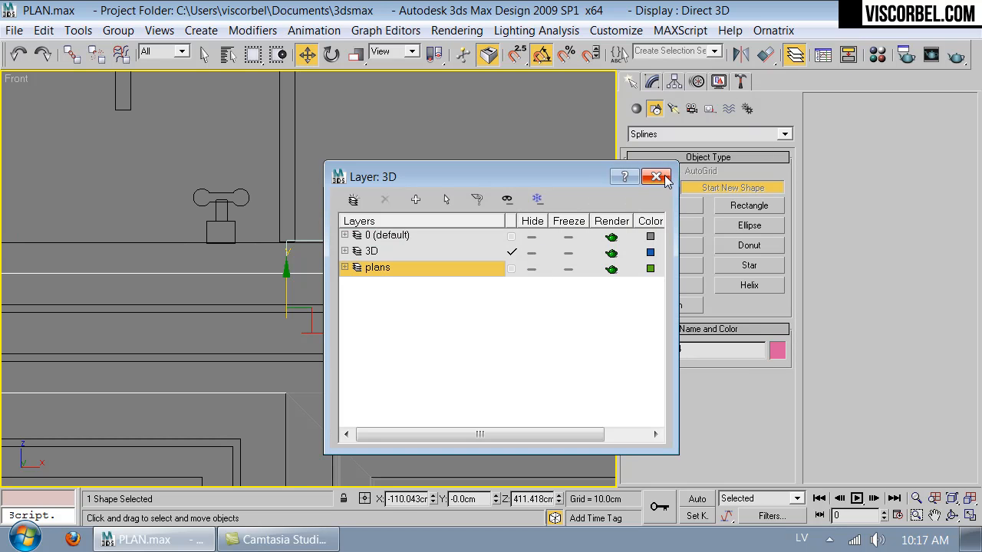
click(657, 177)
Step: Move the copied profile line to the left end of the drawer rectangle, starting at its outer edge
middle_drag(161, 341, 307, 292)
scroll(524, 242, down, 2)
click(480, 223)
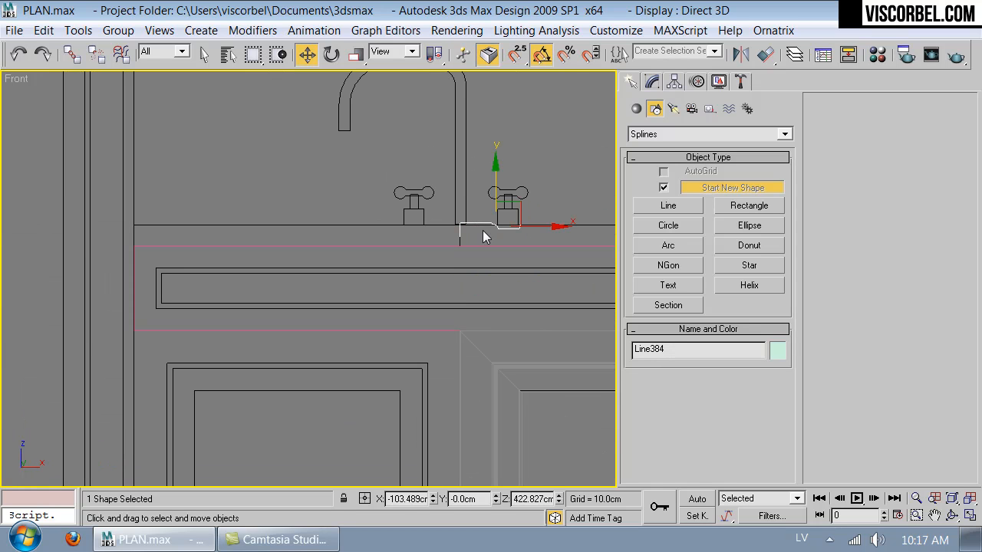
drag(513, 206, 180, 272)
scroll(285, 263, up, 3)
scroll(564, 248, up, 2)
drag(472, 262, 505, 270)
Step: Shift all profile vertices inward of the outer edge about 2 cm left to match the plan's drawer panel outline
key(1)
middle_drag(499, 276, 369, 277)
drag(274, 164, 572, 338)
drag(353, 236, 260, 236)
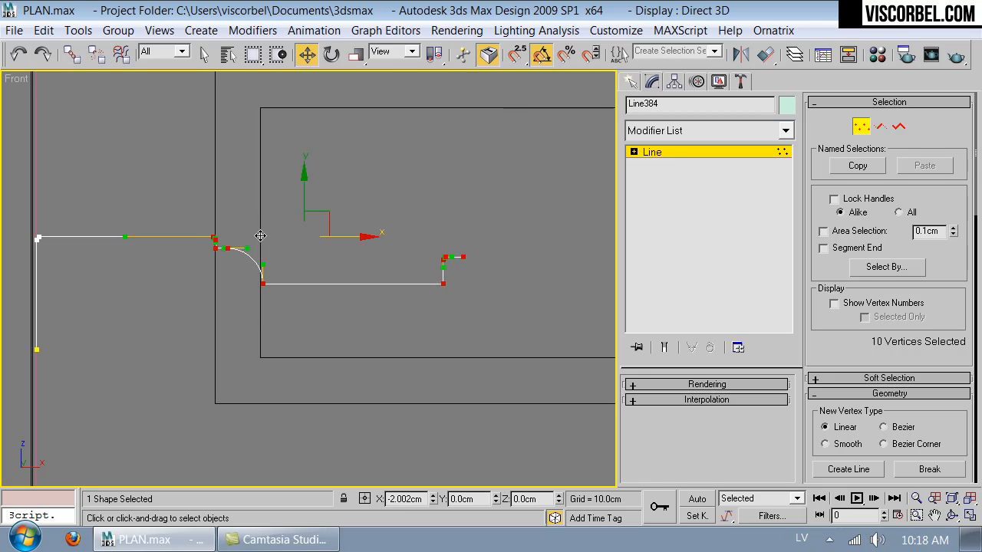
key(1)
key(1)
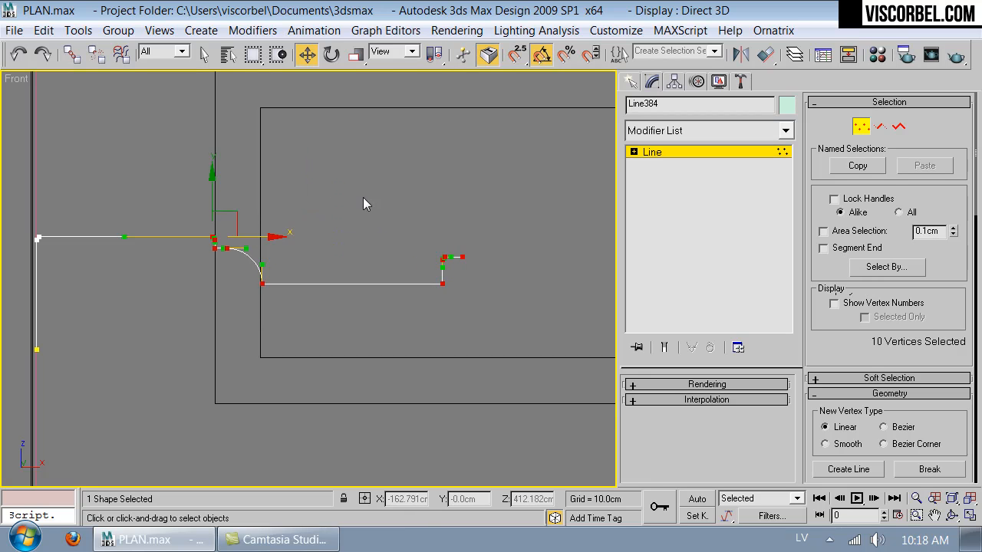
Step: Delete the copied profile's inner vertices beyond the quarter-round curve, including the flat recess segment
drag(566, 277, 564, 280)
drag(563, 280, 563, 281)
key(Delete)
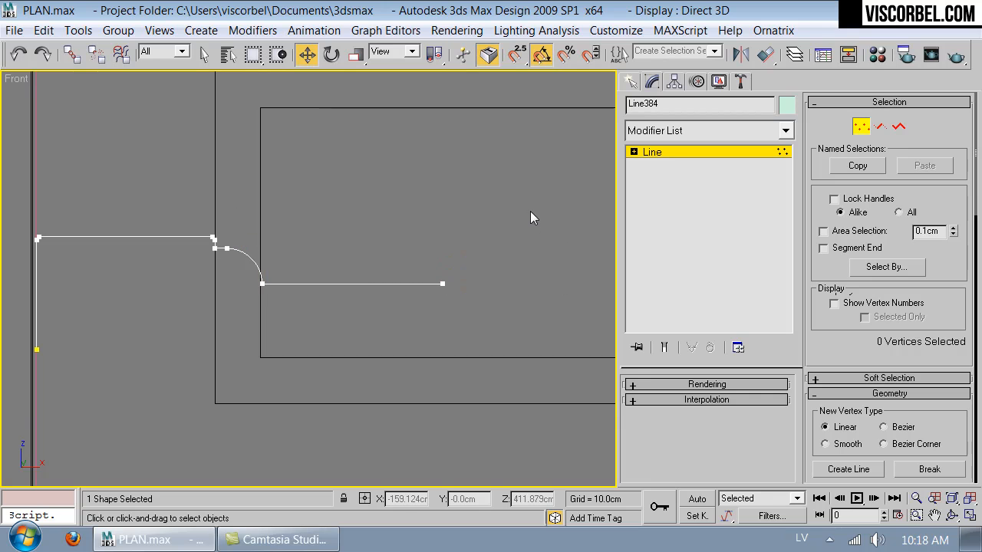
drag(525, 235, 399, 332)
key(Delete)
Step: Align the curve's end vertex with the plan's inner panel line, and finish editing the profile
scroll(321, 329, up, 5)
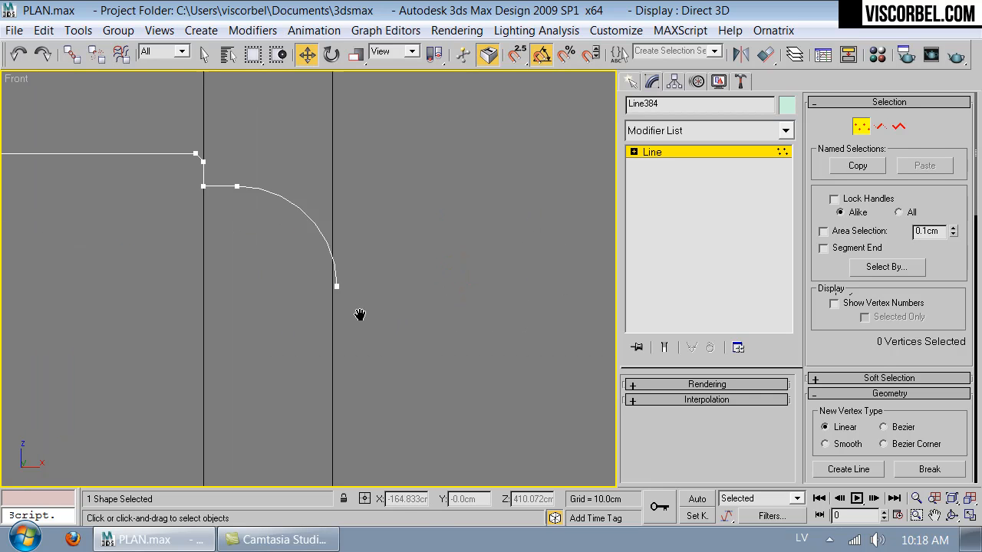
drag(316, 257, 379, 300)
middle_drag(366, 281, 404, 306)
drag(430, 306, 325, 307)
key(1)
click(440, 251)
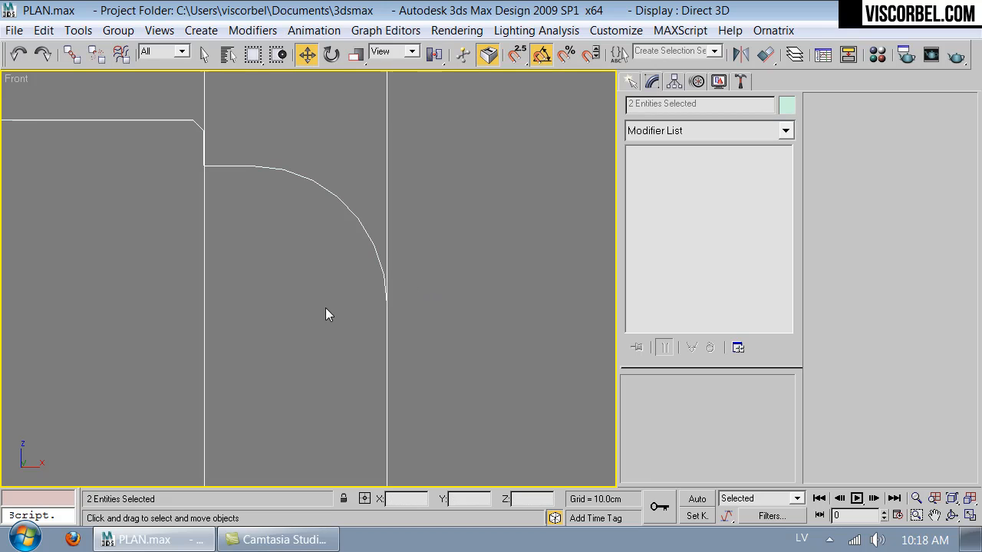
click(417, 189)
Step: Apply a Bevel Profile modifier to the drawer rectangle, using the shortened line as its profile
scroll(308, 240, down, 8)
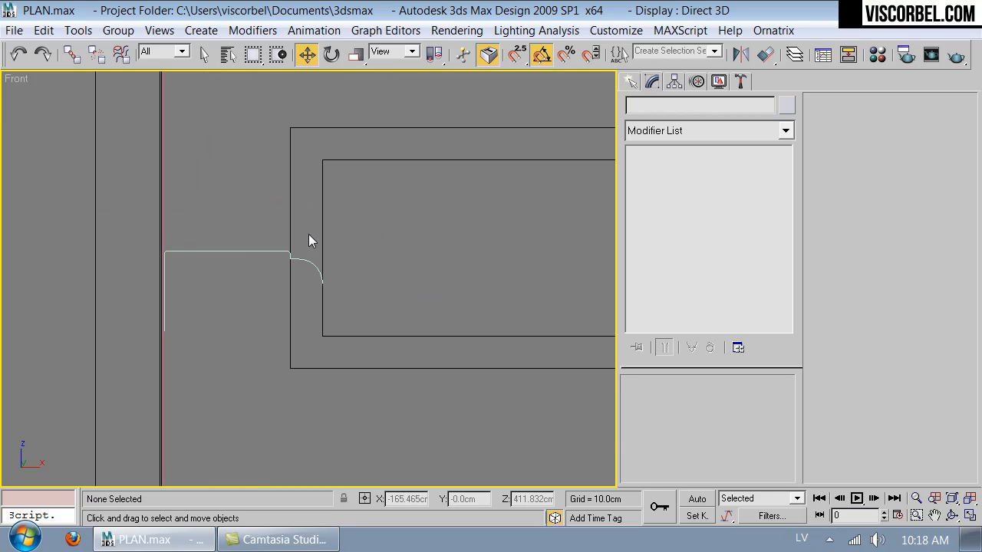
click(162, 225)
click(162, 225)
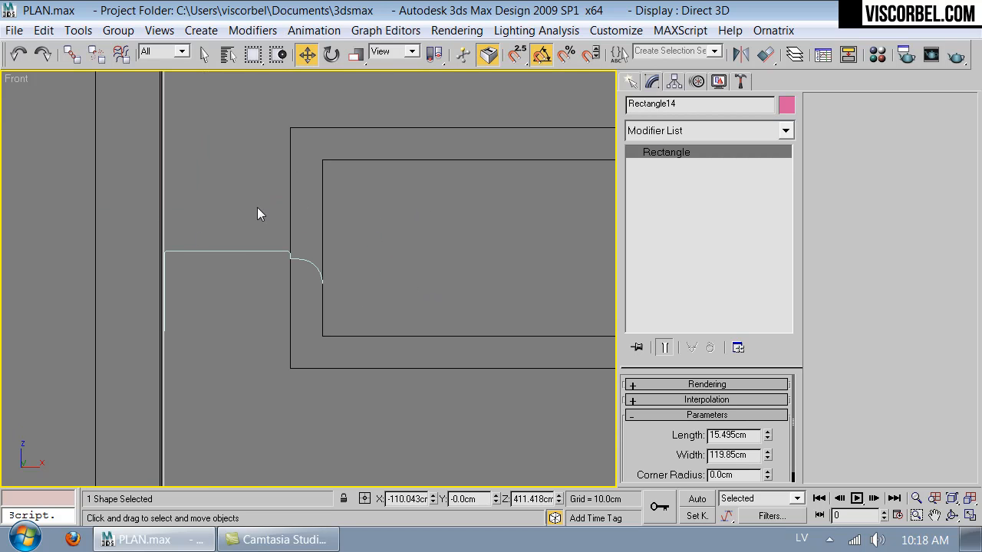
click(758, 130)
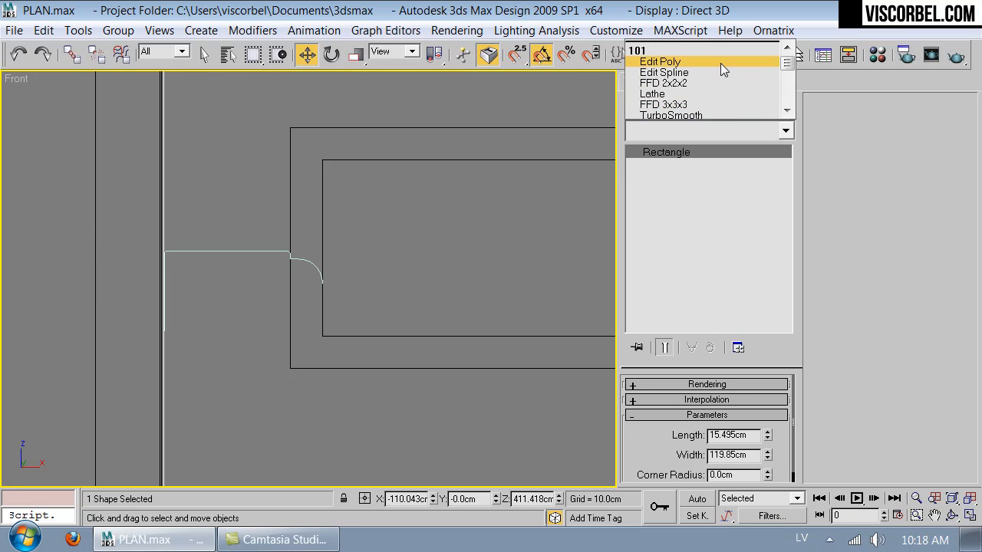
scroll(714, 65, down, 5)
click(715, 88)
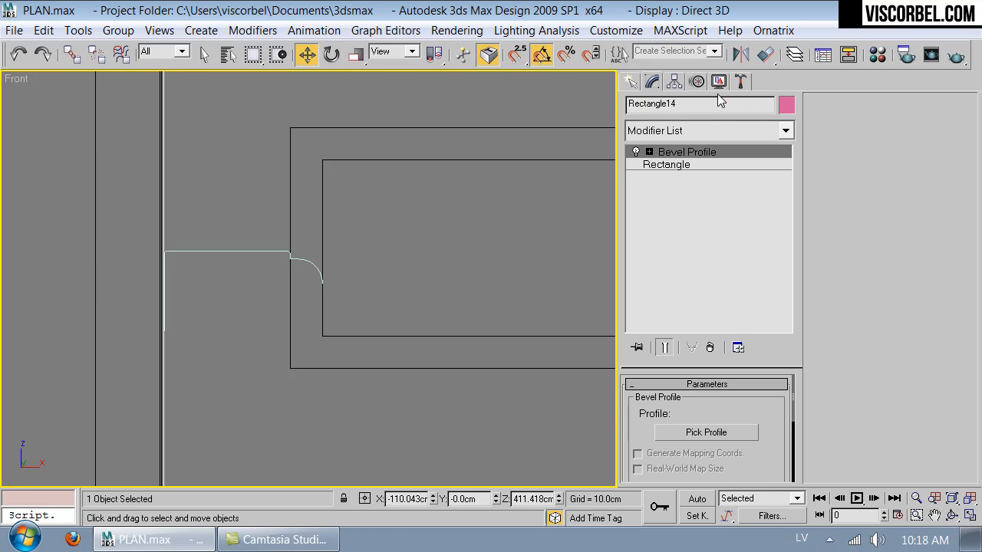
click(706, 432)
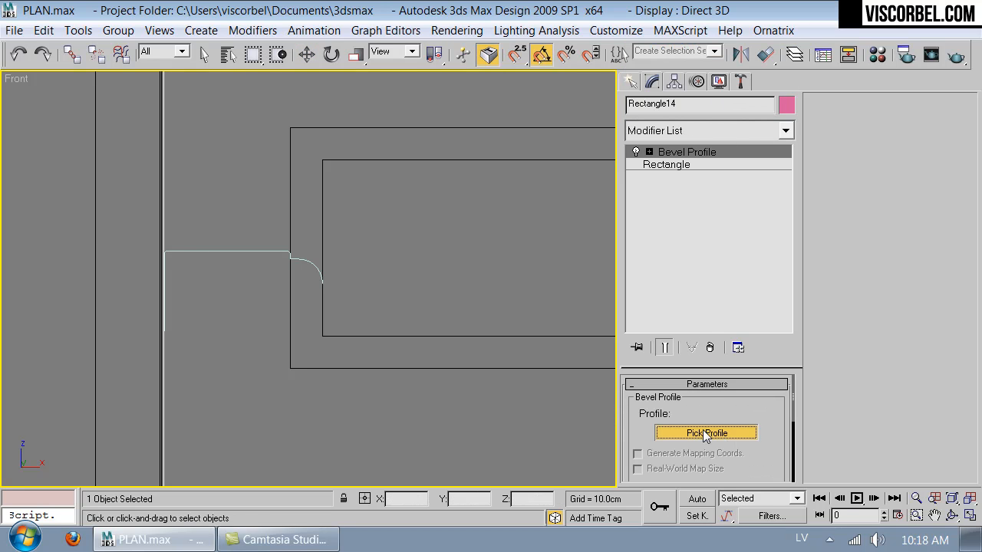
click(316, 268)
Step: Rotate the drawer's Bevel Profile gizmo so the profile runs inward from the rectangle's edges
scroll(328, 267, down, 6)
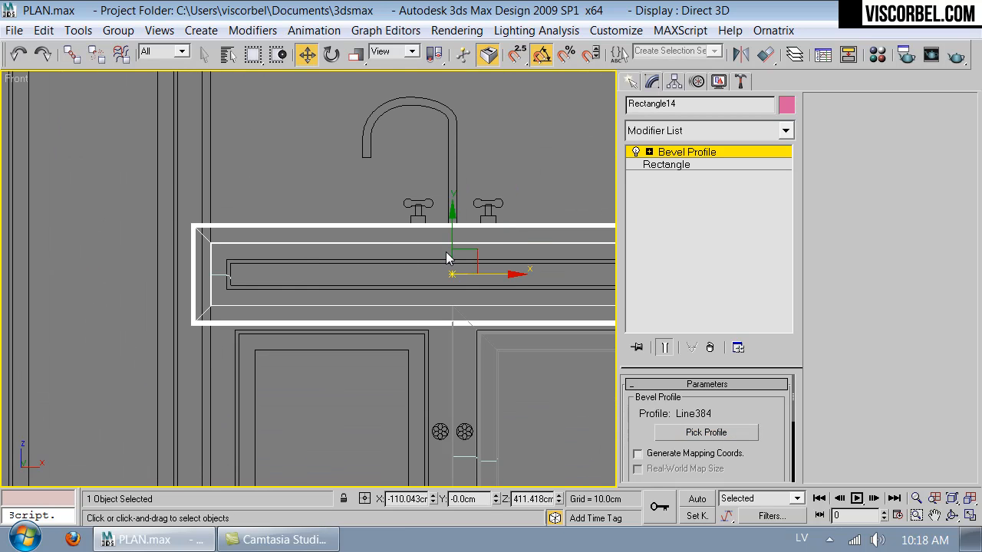
key(e)
drag(486, 238, 551, 380)
click(259, 207)
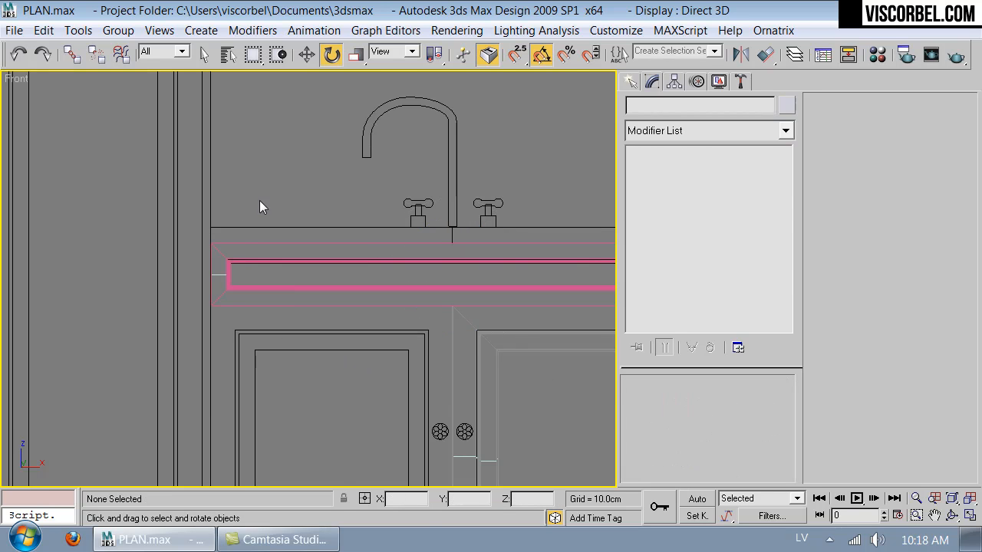
Step: Move both the drawer and door profile lines to the empty area below the cabinets
click(215, 276)
scroll(322, 330, down, 4)
key(w)
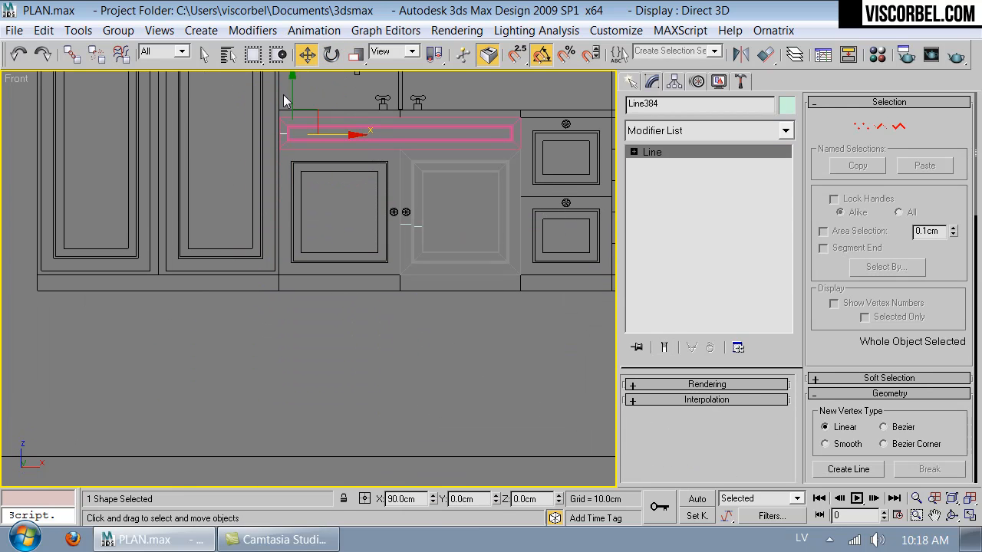
drag(287, 184, 289, 307)
click(421, 228)
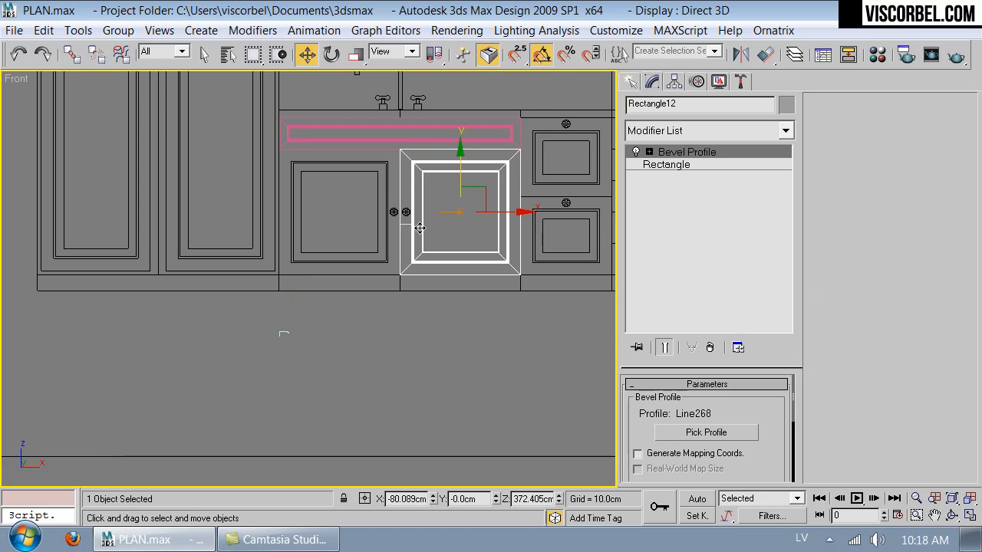
click(404, 225)
drag(429, 205, 308, 320)
click(352, 305)
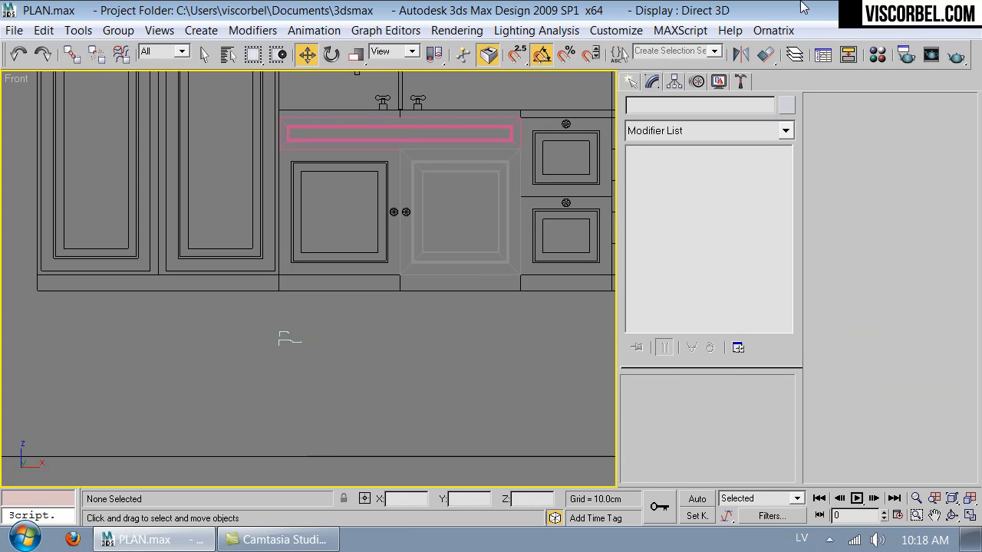
Step: Create a new layer named Profiles
click(795, 55)
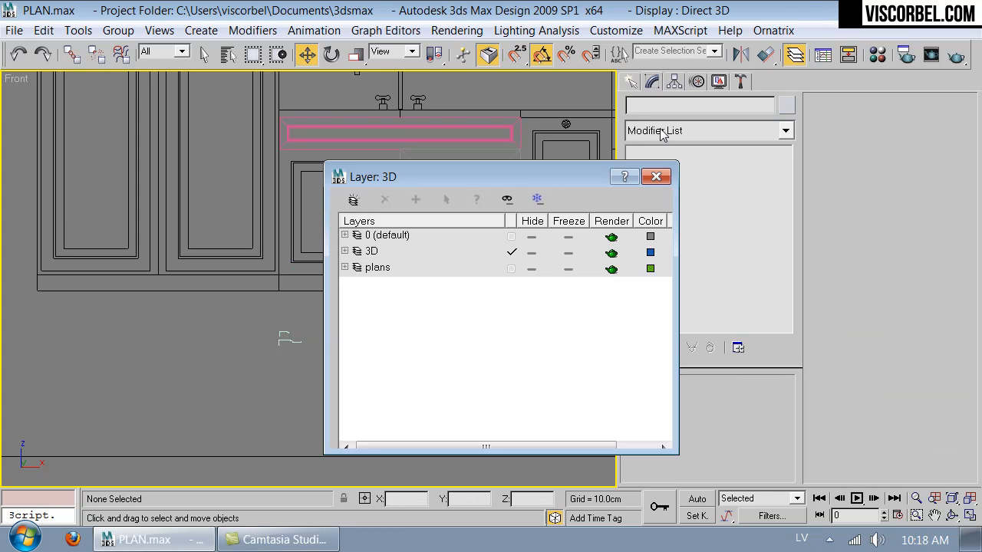
click(355, 199)
click(372, 268)
text(Profiles)
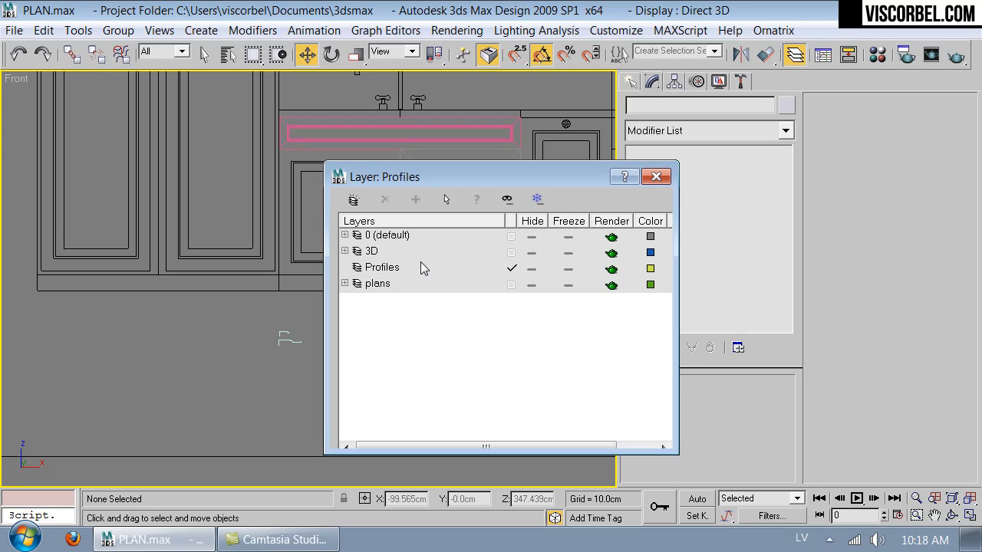
key(Return)
Step: Add both profile lines to the Profiles layer and freeze that layer
drag(299, 306, 326, 361)
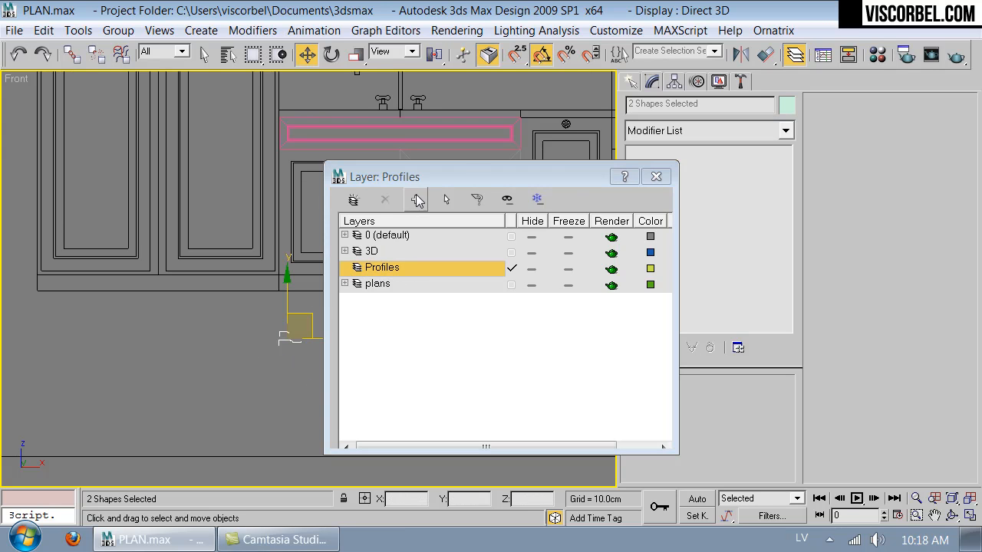
click(416, 200)
click(568, 270)
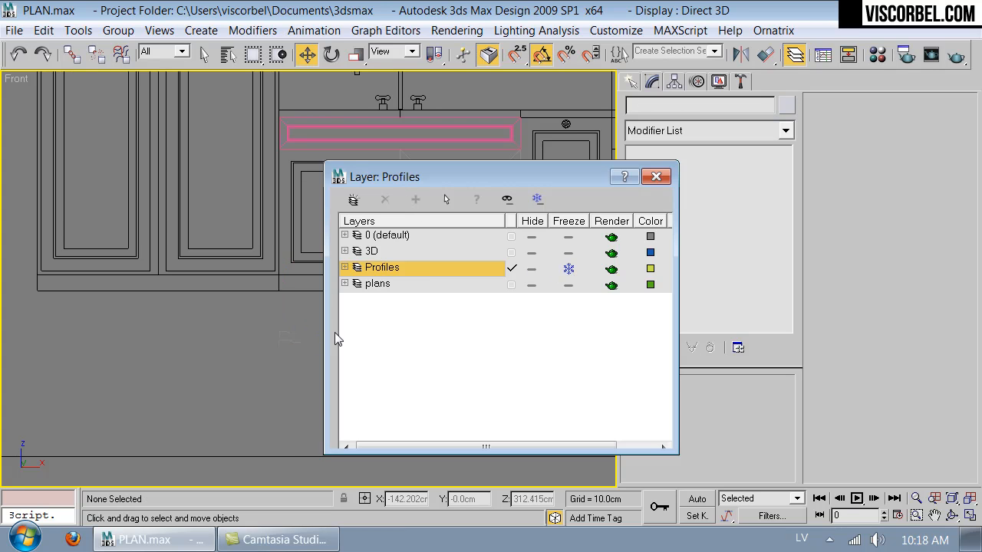
Step: Make 3D the current layer and close the layer manager
click(376, 250)
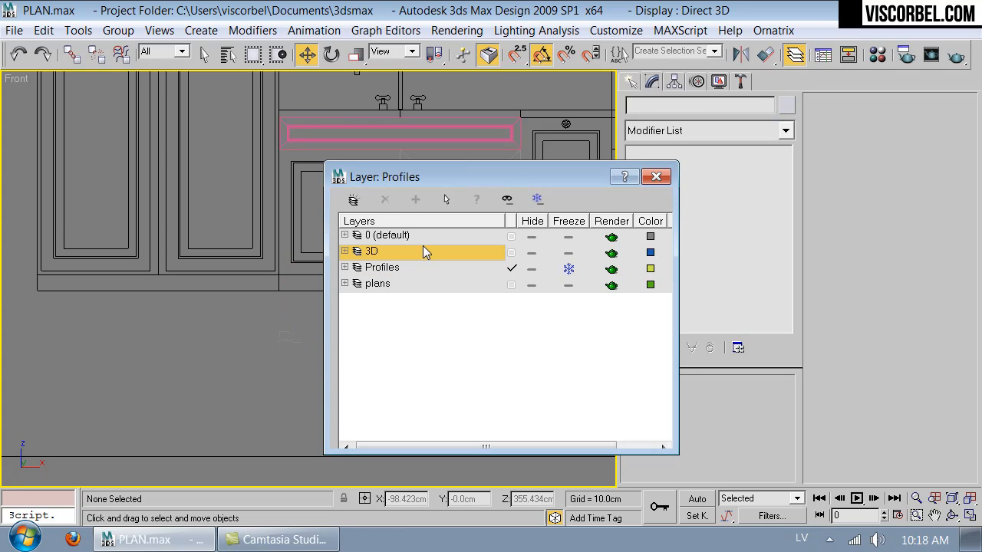
click(511, 253)
click(656, 177)
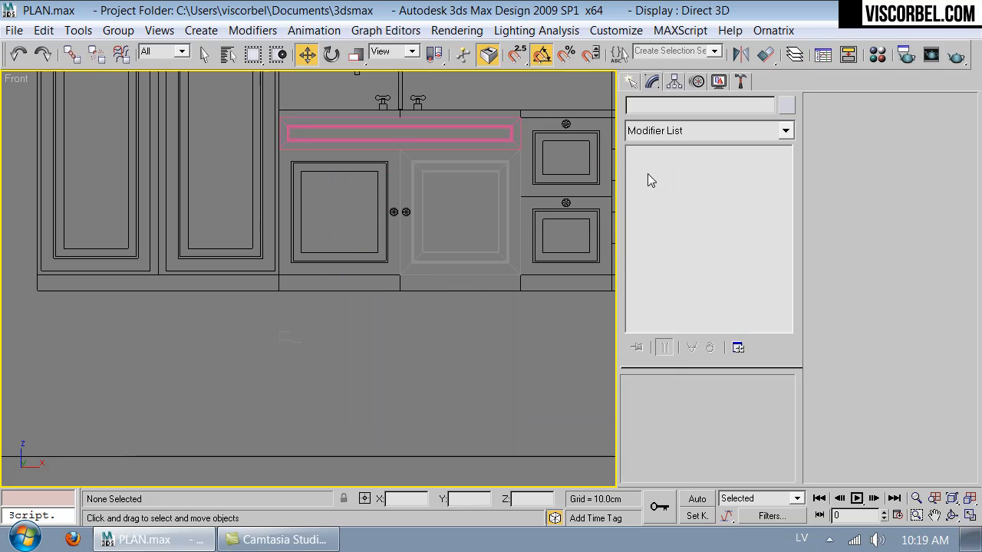
Step: Examine the glass-fronted upper cabinet doors and compare them with the modelled door and drawer front below the sink
middle_drag(473, 189, 391, 251)
scroll(366, 256, down, 4)
scroll(392, 251, up, 8)
scroll(457, 146, down, 4)
middle_drag(459, 129, 326, 244)
right_click(389, 180)
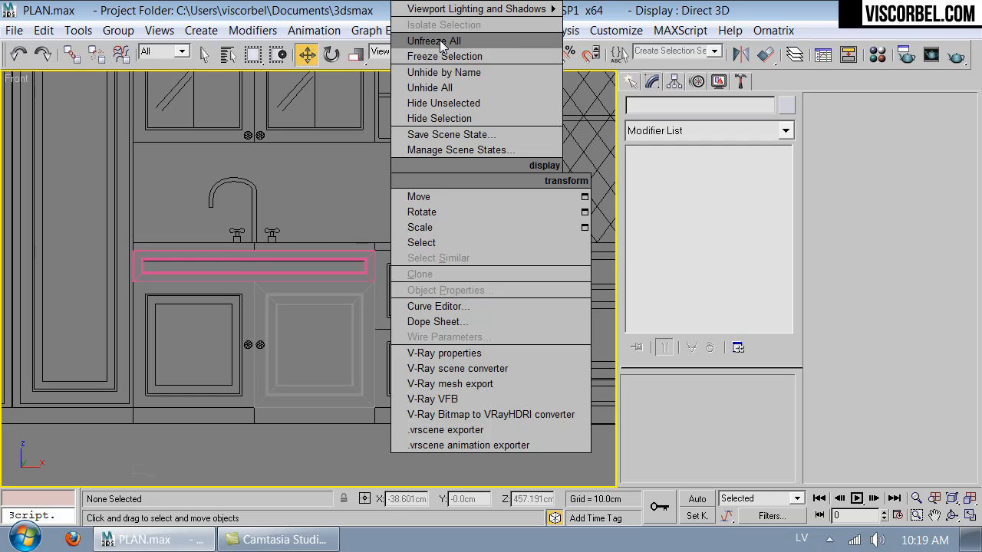
middle_drag(345, 178, 269, 384)
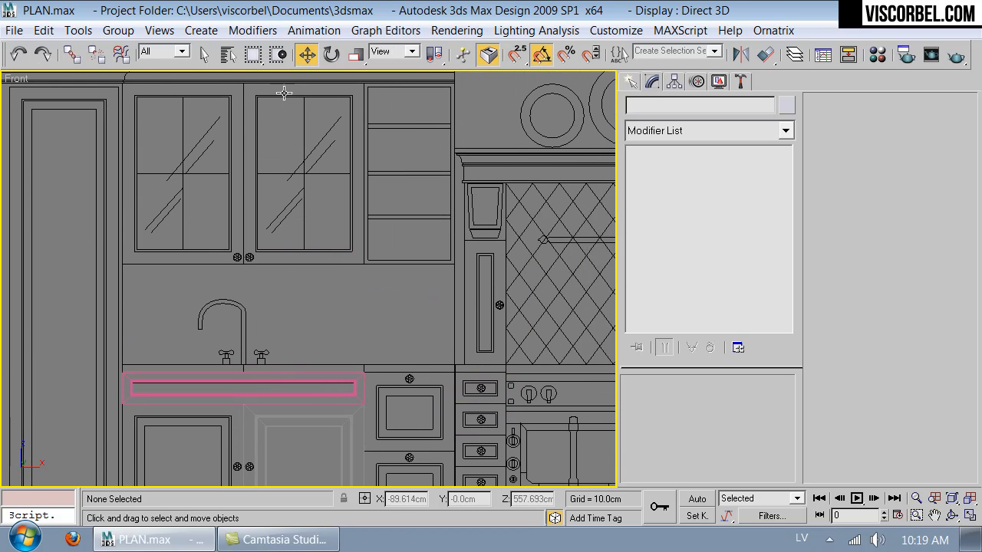
scroll(305, 157, up, 3)
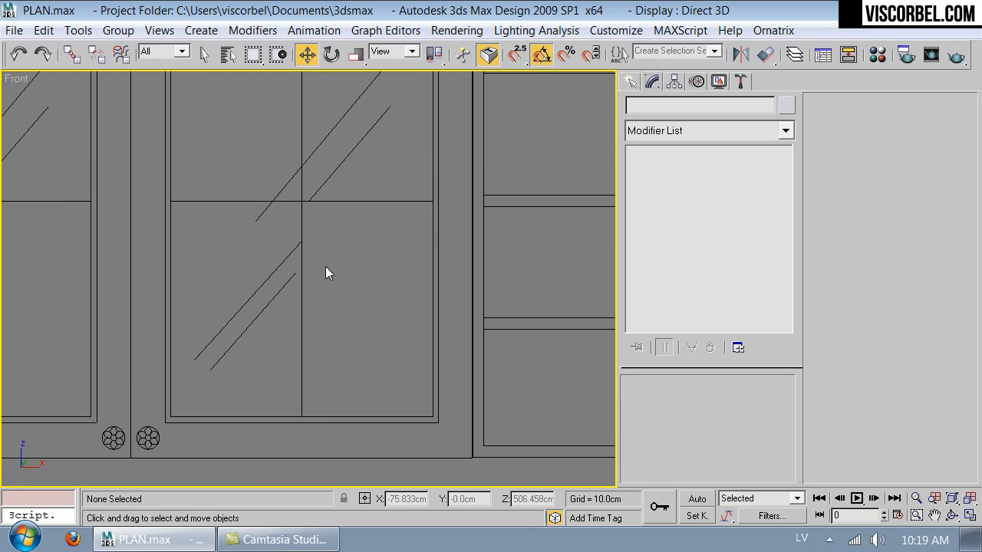
scroll(336, 201, down, 3)
middle_drag(335, 207, 370, 83)
middle_drag(355, 253, 301, 54)
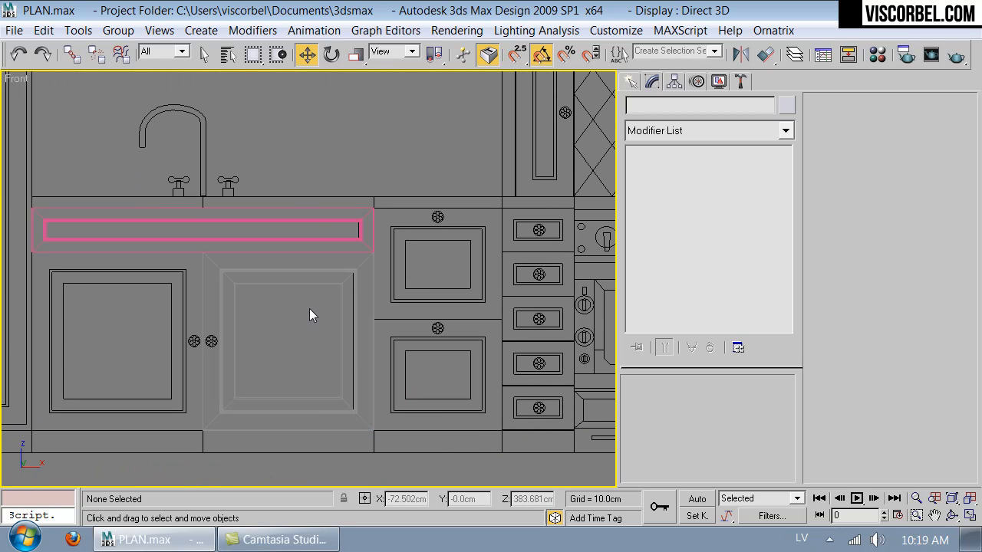
Step: Copy the bevelled lower door straight up onto the upper cabinet's glass door, aligning its lower edge with the plan
click(332, 272)
scroll(331, 271, down, 3)
middle_drag(331, 271, 319, 402)
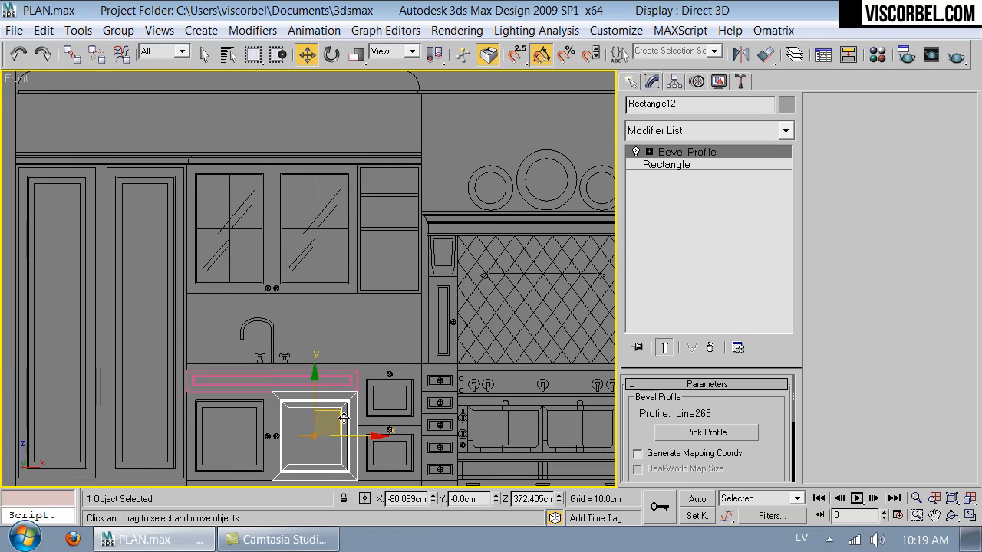
mouse_move(319, 402)
shift+mouse_down()
mouse_move(317, 201)
mouse_move(319, 221)
shift+mouse_up()
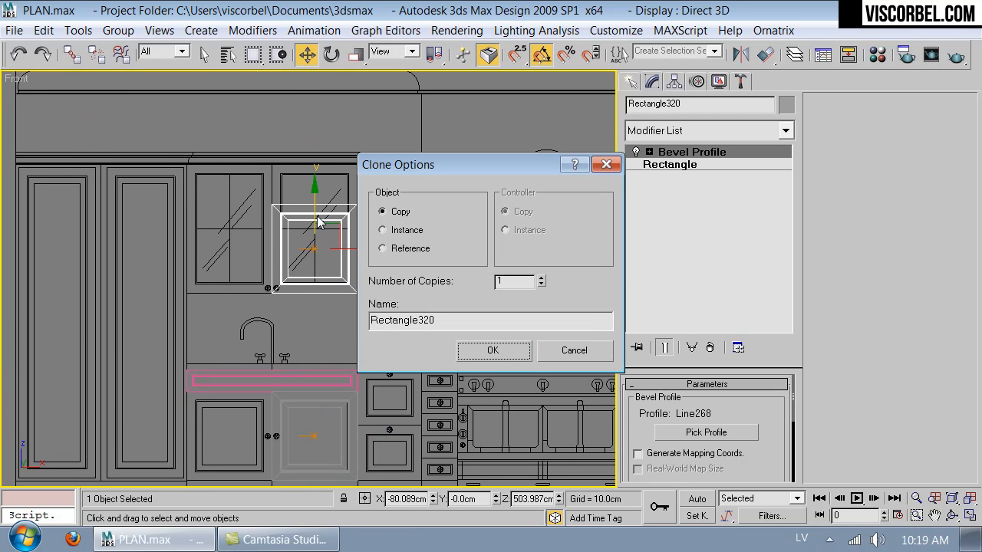
click(491, 351)
scroll(377, 300, up, 6)
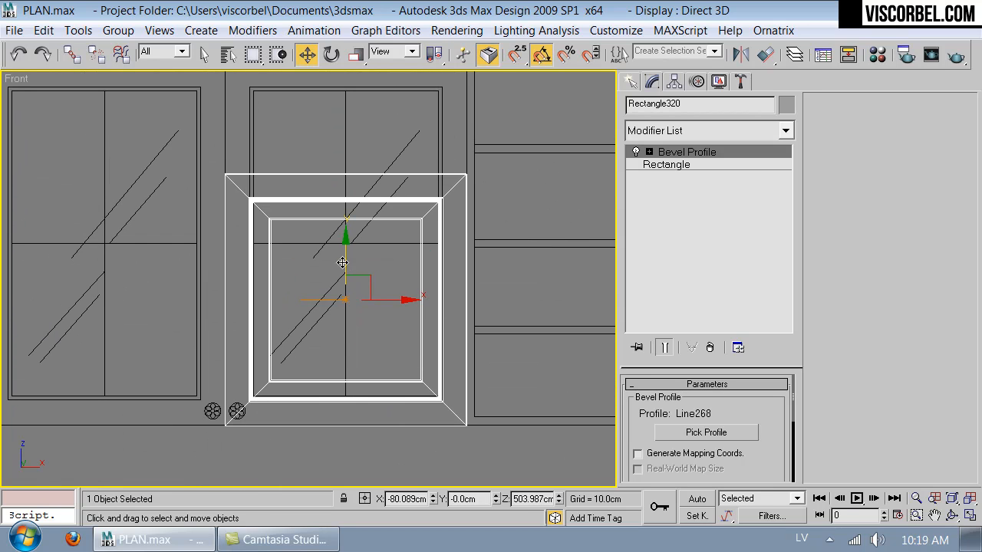
drag(342, 253, 344, 254)
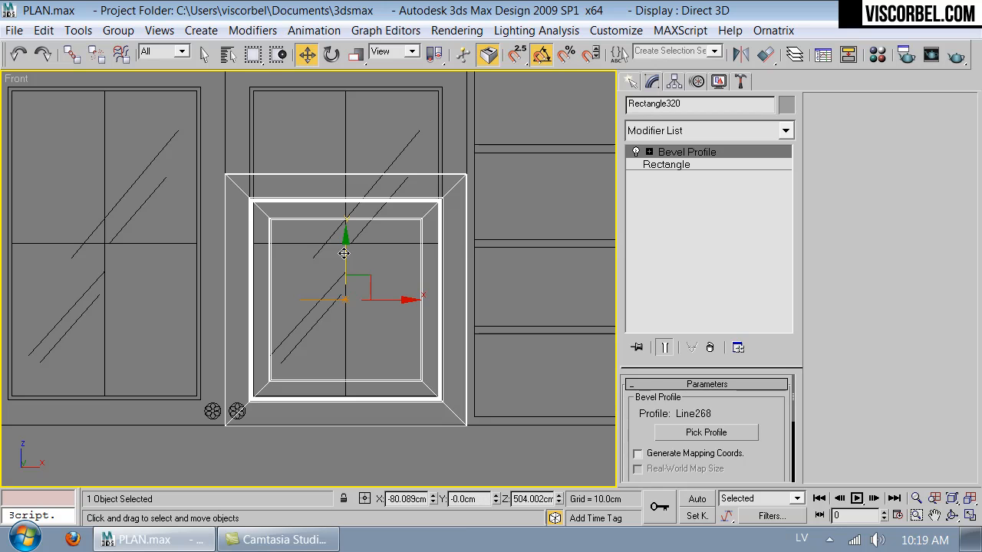
Step: Add an Edit Poly modifier to the copied door and raise its upper vertices to the top of the planned glass door
scroll(350, 325, down, 6)
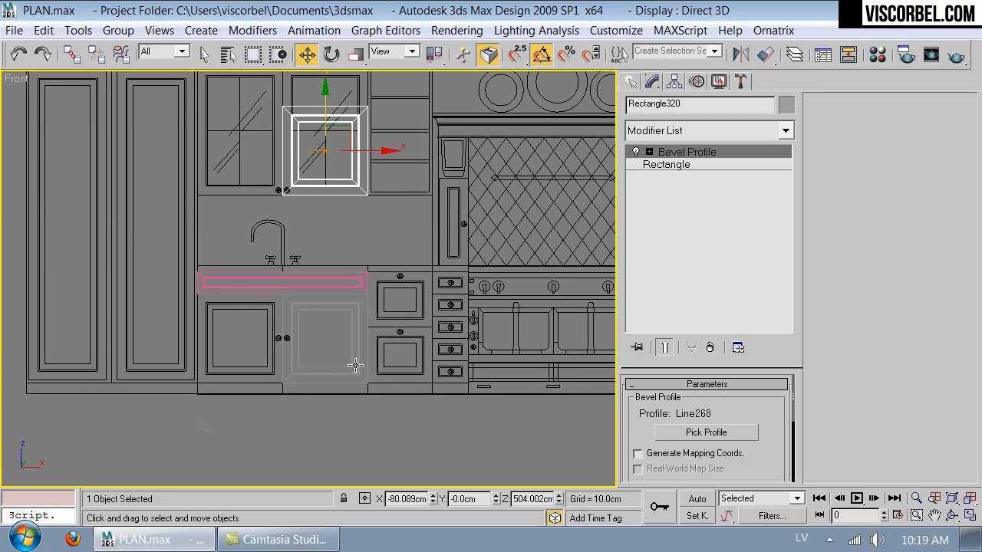
middle_drag(314, 225, 311, 410)
scroll(336, 317, up, 3)
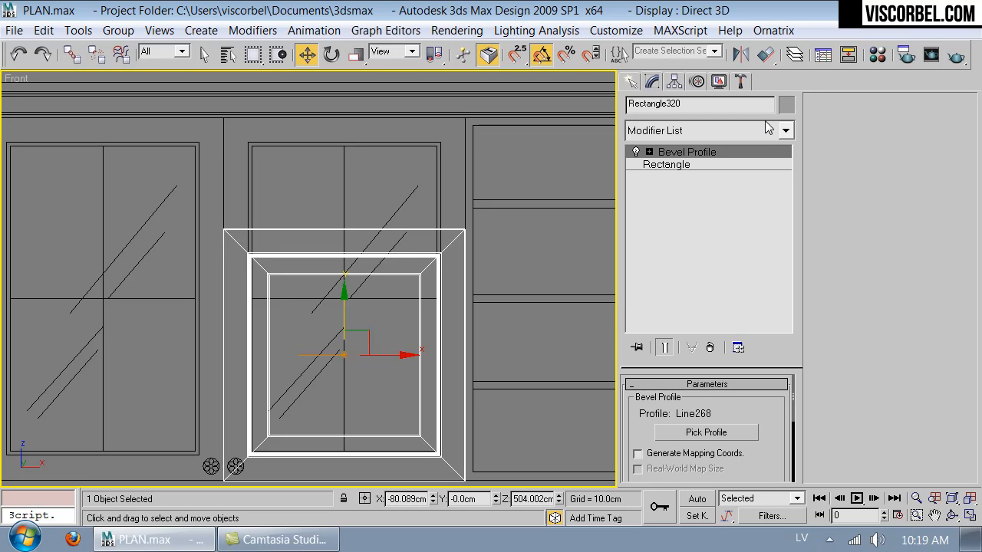
click(768, 127)
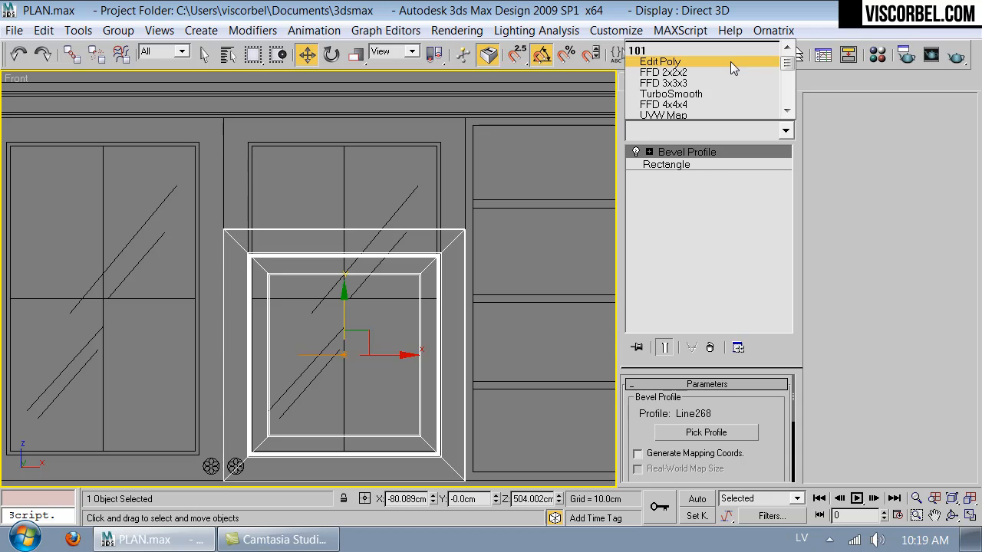
click(730, 61)
key(1)
drag(175, 88, 465, 213)
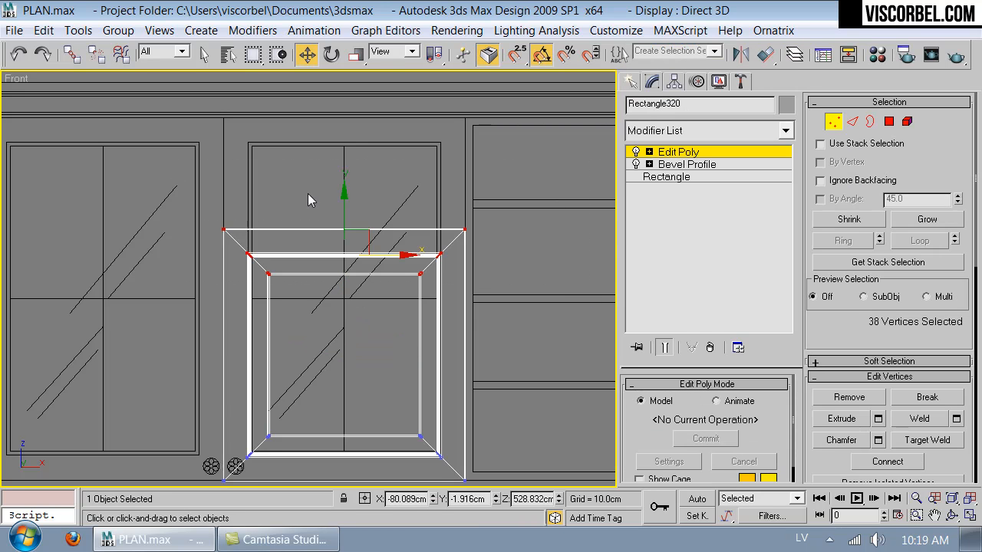
scroll(312, 287, up, 2)
drag(343, 307, 311, 154)
key(1)
middle_drag(354, 309, 345, 209)
scroll(344, 209, down, 3)
Step: Delete the polygons of the door's centre panel so only the outer frame remains
key(4)
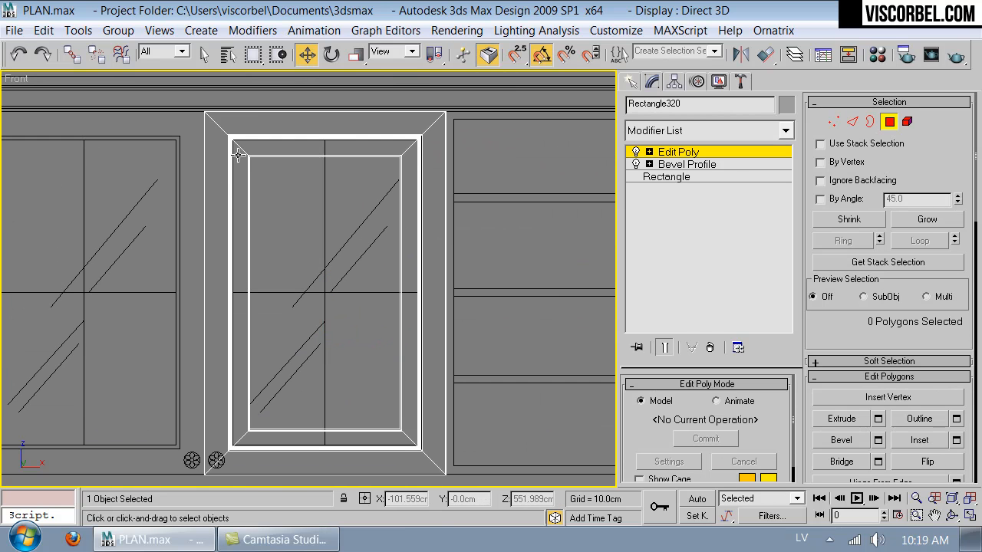
click(240, 150)
key(q)
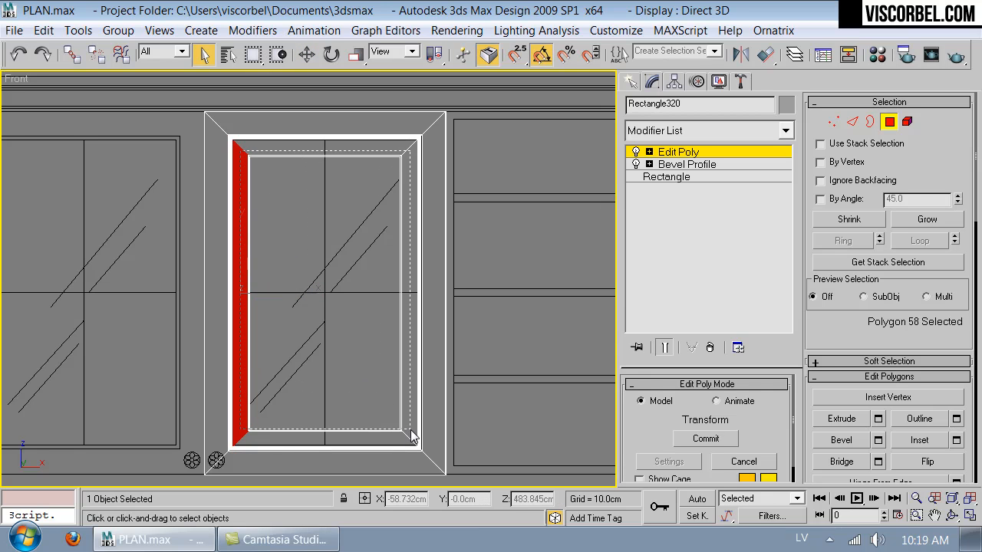
drag(410, 434, 401, 377)
click(428, 368)
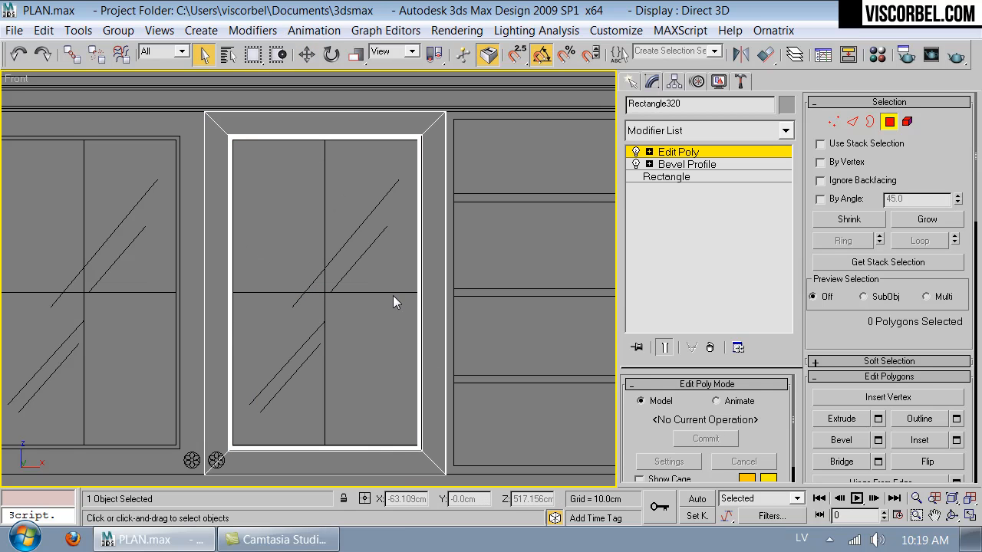
Step: Try scaling the door frame's inner and outer open borders inward together
key(3)
drag(507, 291, 318, 322)
key(r)
drag(343, 287, 337, 298)
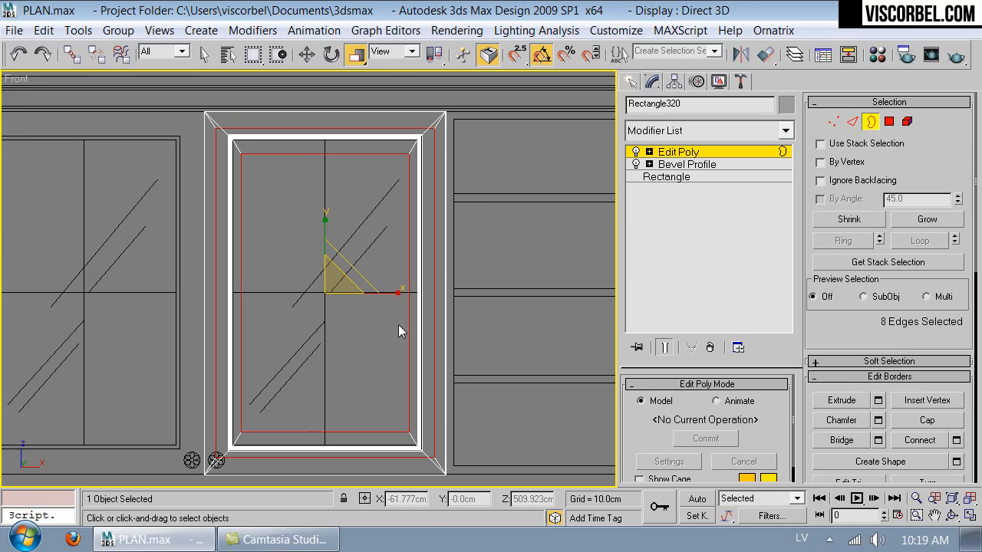
Step: Move the frame's inner border backward along Y until it is level with the back of the door
key(p)
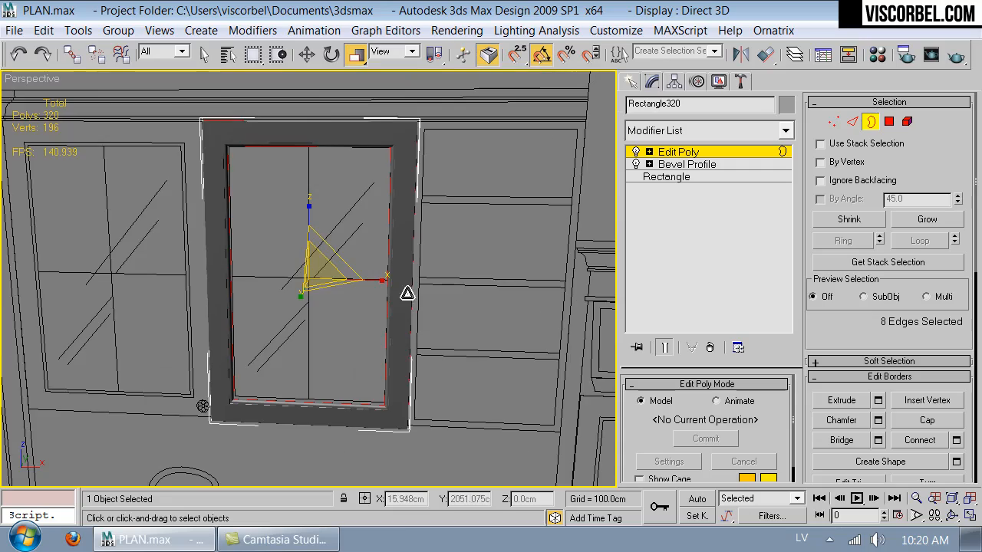
alt+middle_drag(348, 340, 228, 237)
scroll(235, 356, up, 4)
alt+middle_drag(357, 261, 280, 228)
key(t)
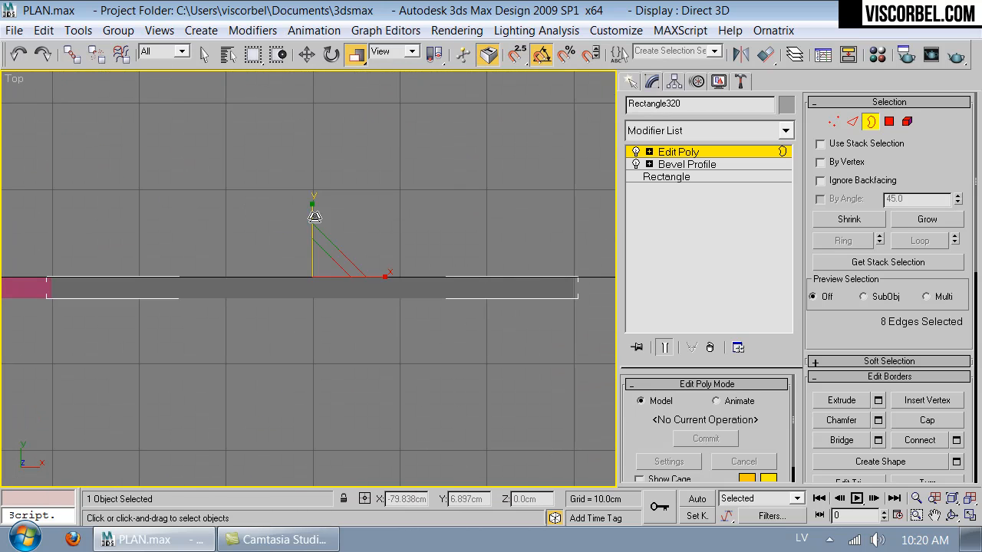
scroll(394, 261, up, 6)
click(367, 286)
scroll(333, 287, down, 5)
key(w)
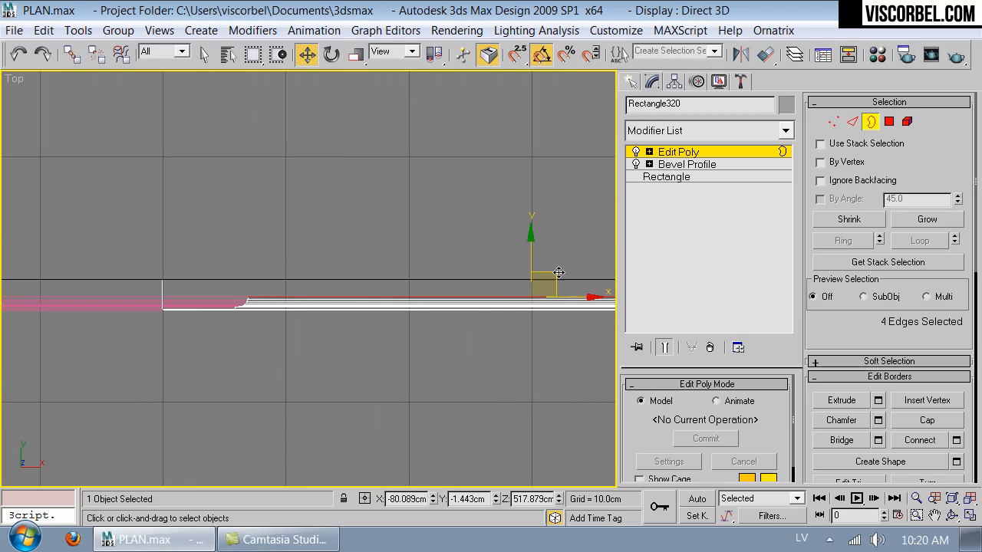
mouse_move(530, 253)
mouse_down()
mouse_move(527, 235)
mouse_move(543, 236)
mouse_move(531, 236)
mouse_up()
Step: Add the outer border to the selection and bridge both borders to close the back of the frame
ctrl+drag(190, 254, 120, 287)
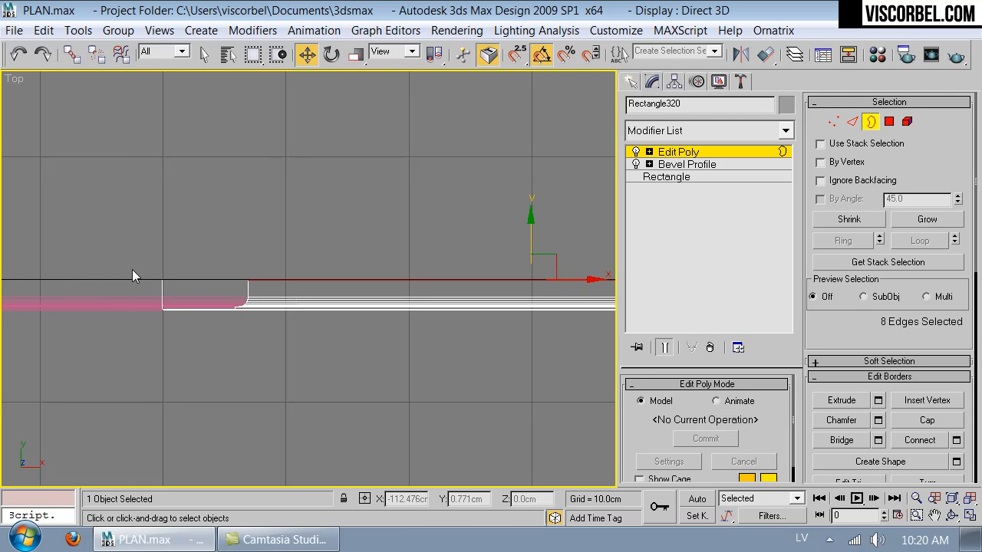
key(p)
scroll(280, 250, down, 2)
alt+middle_drag(286, 251, 283, 256)
scroll(244, 296, up, 5)
middle_drag(248, 361, 348, 284)
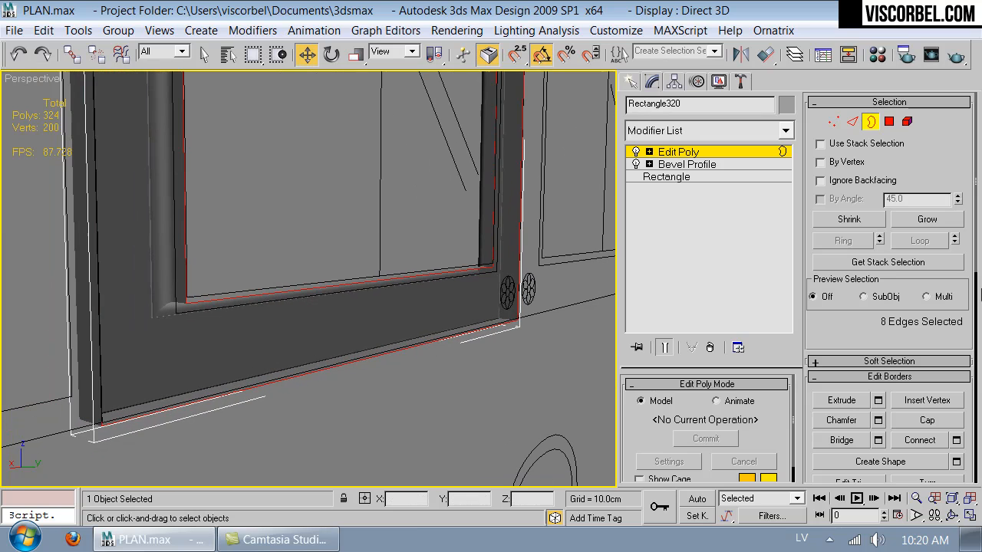
click(842, 441)
Step: Inspect the bridged frame close up in perspective, checking its shading and edges
scroll(484, 329, up, 3)
middle_drag(483, 329, 496, 352)
key(F3)
key(F3)
key(F4)
key(F4)
key(F4)
alt+middle_drag(132, 266, 152, 347)
Step: Flatten the frame's rear vertices into one plane by scaling them along Y, then deselect the door
key(t)
scroll(168, 270, down, 3)
middle_drag(168, 270, 56, 314)
scroll(186, 269, down, 1)
key(1)
middle_drag(253, 263, 283, 215)
scroll(283, 214, up, 2)
scroll(284, 215, down, 1)
drag(75, 232, 586, 270)
key(r)
right_click(355, 55)
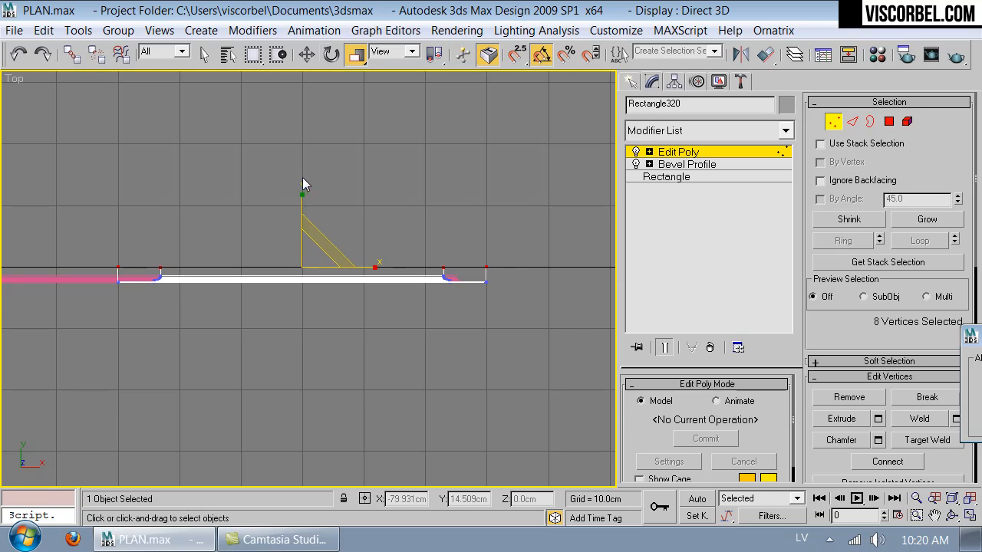
drag(302, 196, 251, 79)
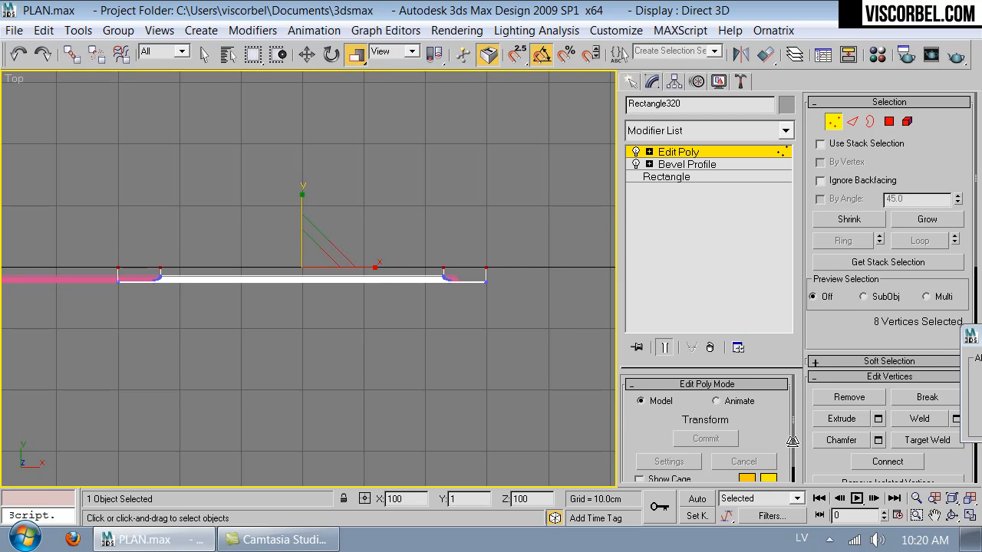
key(1)
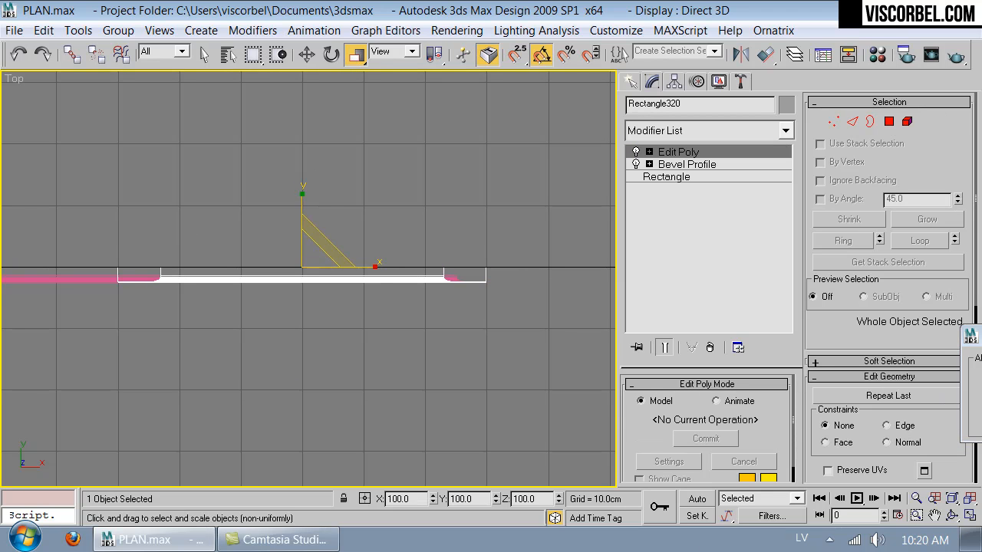
click(414, 195)
Step: Create a glass pane box snapped to the frame opening, 76.308 cm long and 46.027 cm wide, with a height of 0.5 cm
key(f)
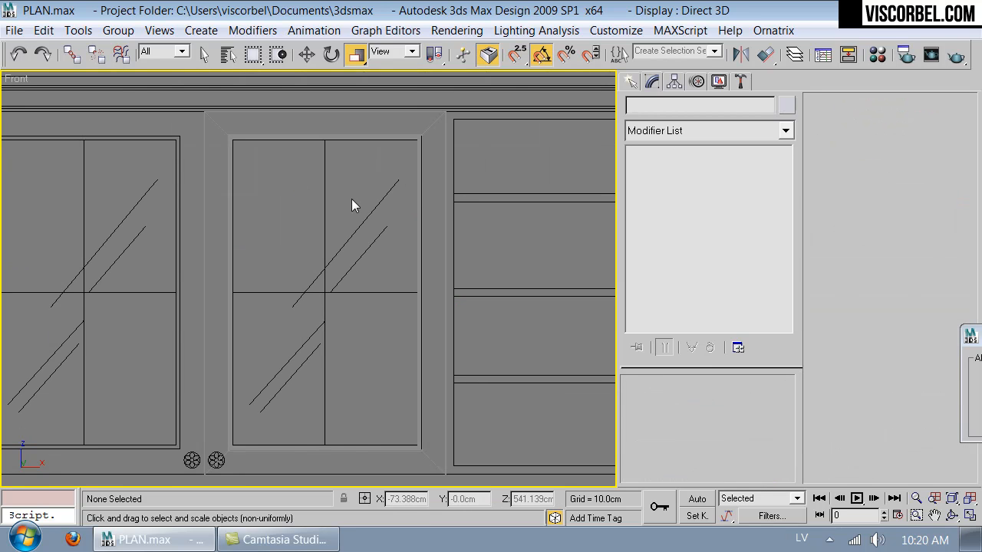
right_click(344, 185)
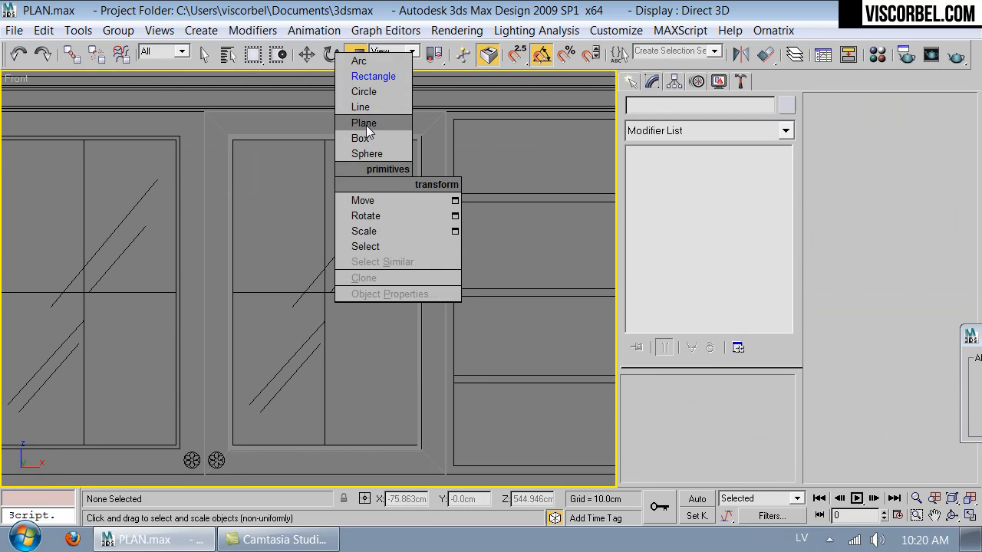
click(363, 138)
key(s)
click(233, 142)
drag(233, 142, 417, 446)
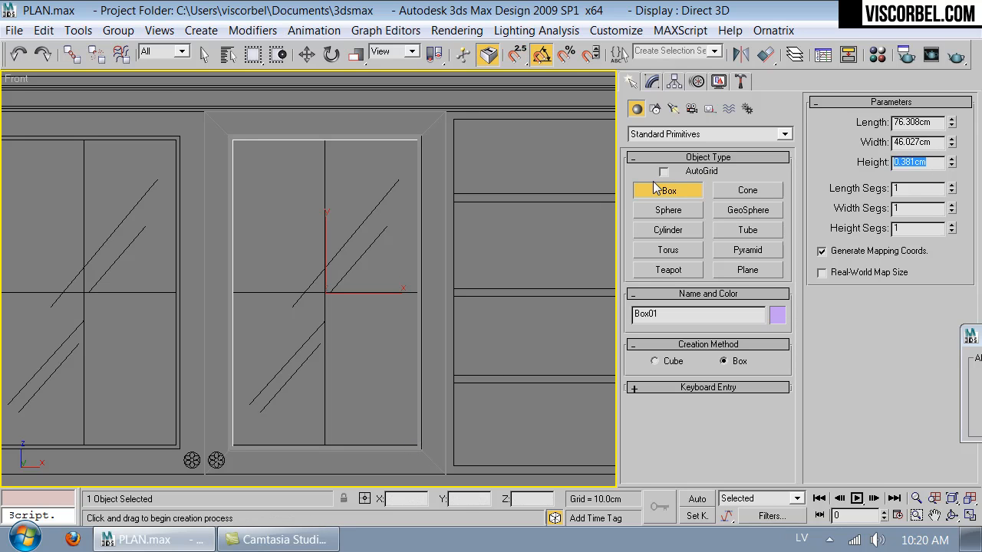
scroll(340, 259, down, 2)
Step: Move the glass pane about 0.54 cm forward along Y so it sits inside the frame's thickness
key(t)
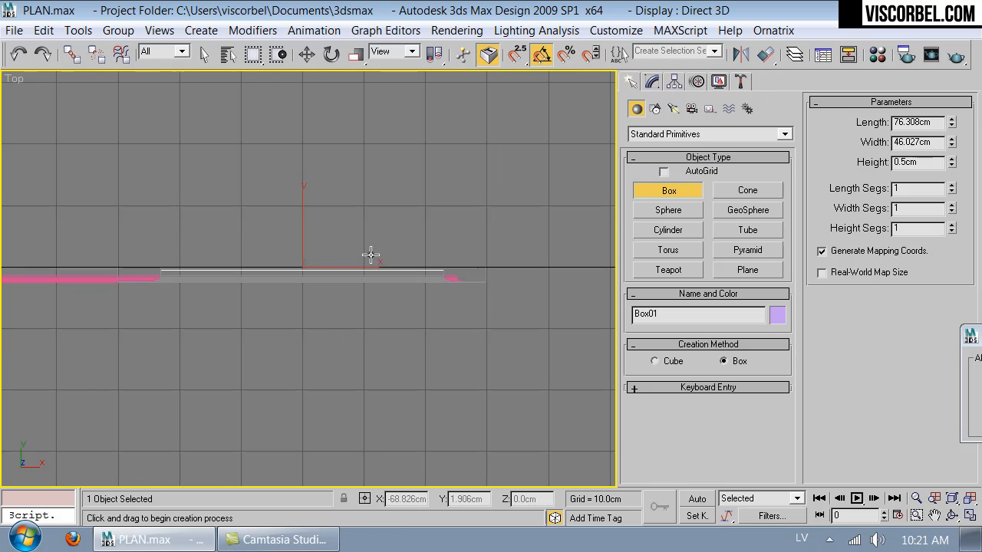
middle_drag(366, 307, 357, 284)
key(z)
key(r)
key(w)
drag(340, 221, 356, 225)
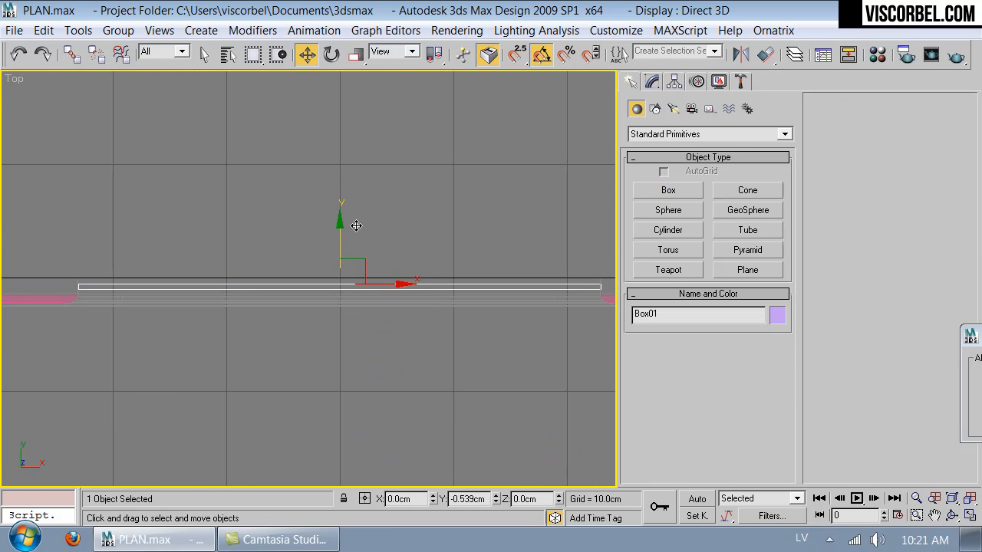
click(429, 162)
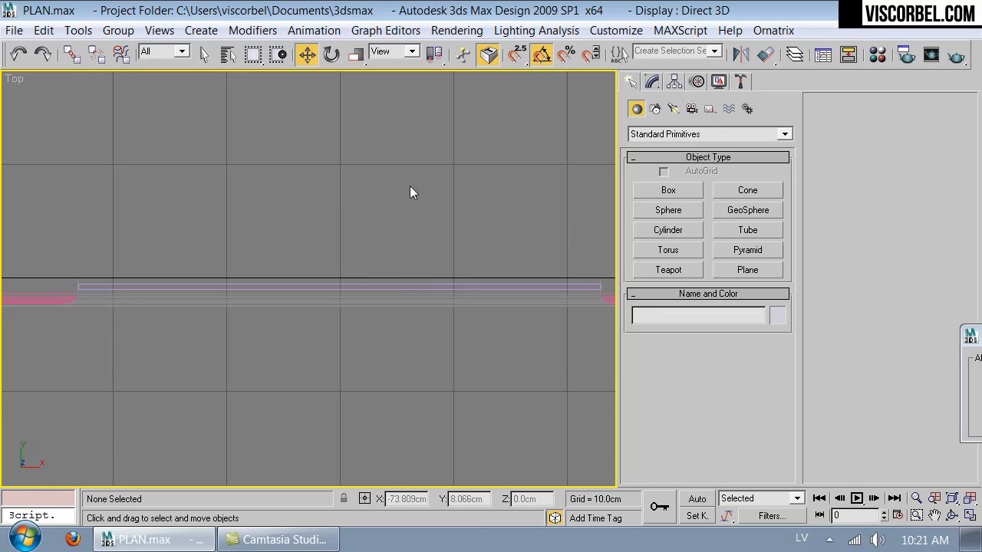
Step: Review the finished glass door, the lower fronts and the remaining cabinets of the kitchen plan in perspective
key(p)
scroll(445, 218, down, 3)
alt+middle_drag(462, 225, 399, 283)
scroll(398, 283, down, 2)
scroll(363, 246, up, 4)
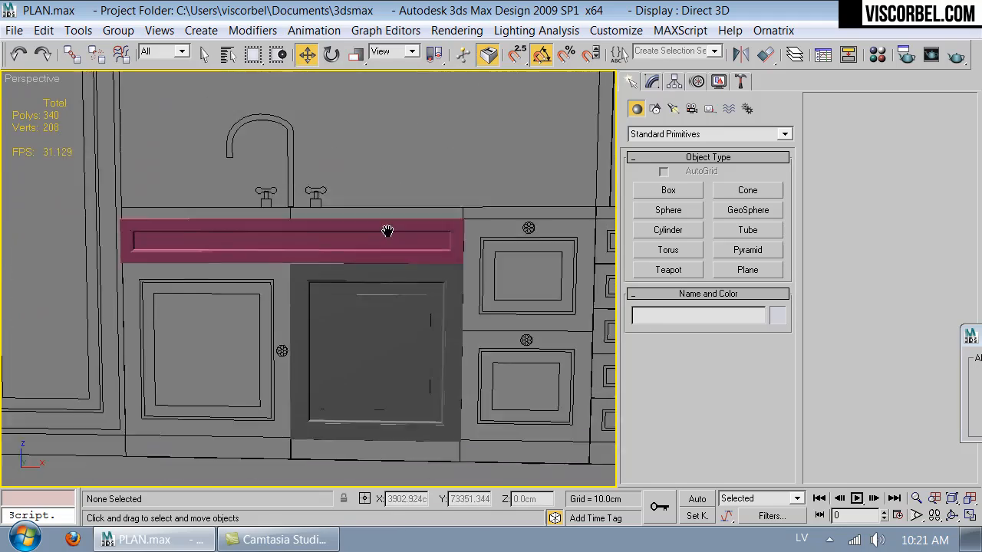
scroll(509, 166, down, 4)
middle_drag(509, 166, 259, 319)
middle_drag(116, 382, 113, 379)
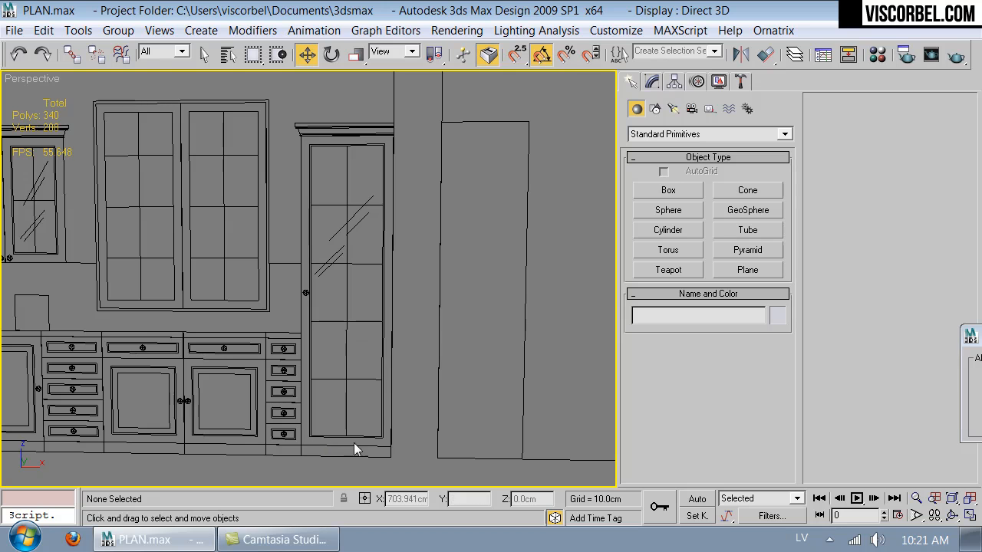
middle_drag(284, 219, 522, 289)
scroll(307, 284, down, 2)
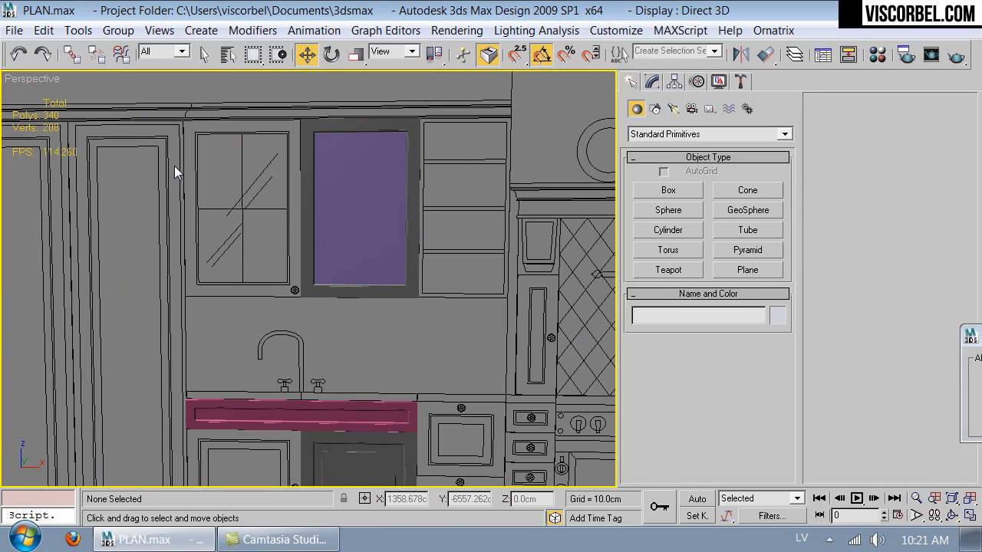
Step: Draw a straight vertical spline down the middle of the glass door, along the plan's centre bar from the opening's upper to lower edge
click(341, 206)
key(f)
key(z)
click(461, 205)
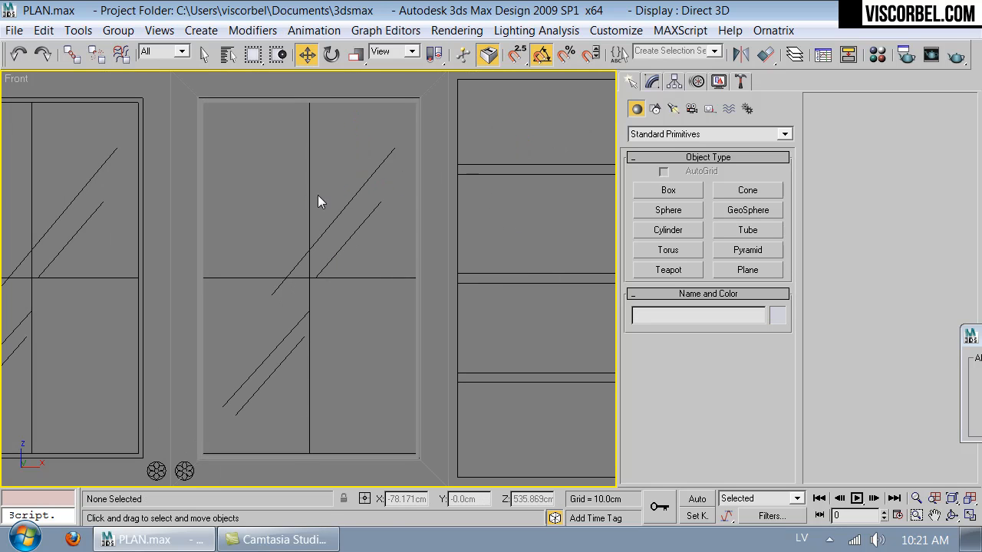
key(F3)
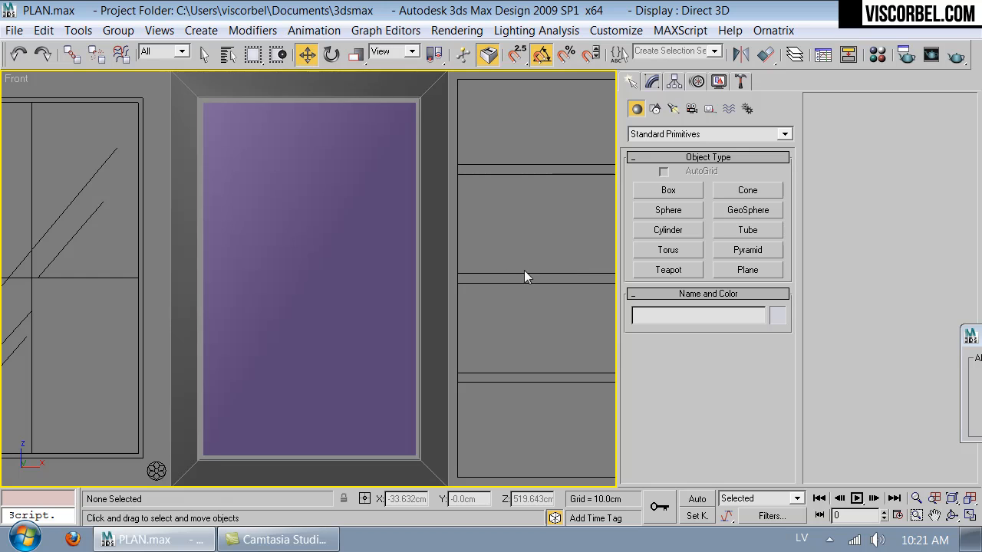
key(F3)
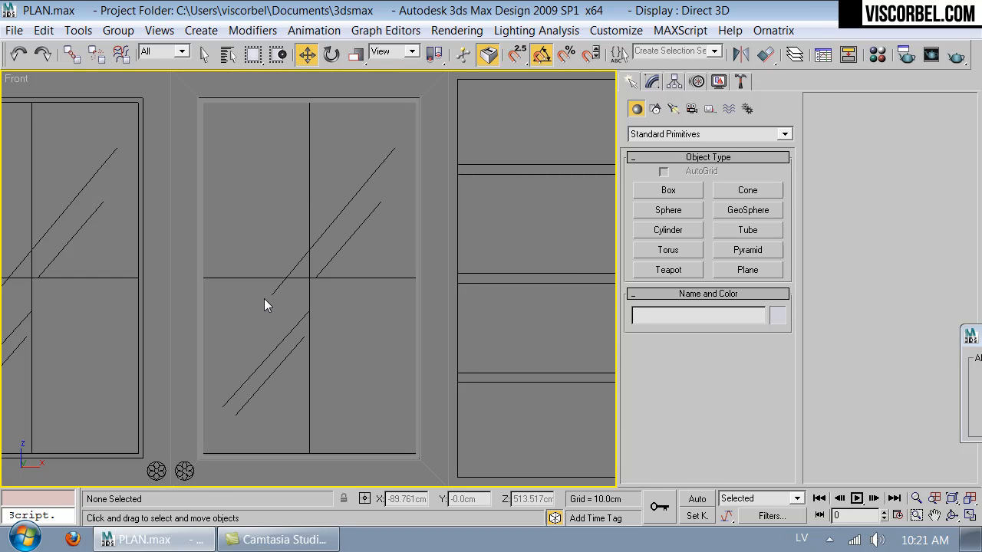
scroll(296, 304, up, 3)
right_click(358, 211)
click(396, 187)
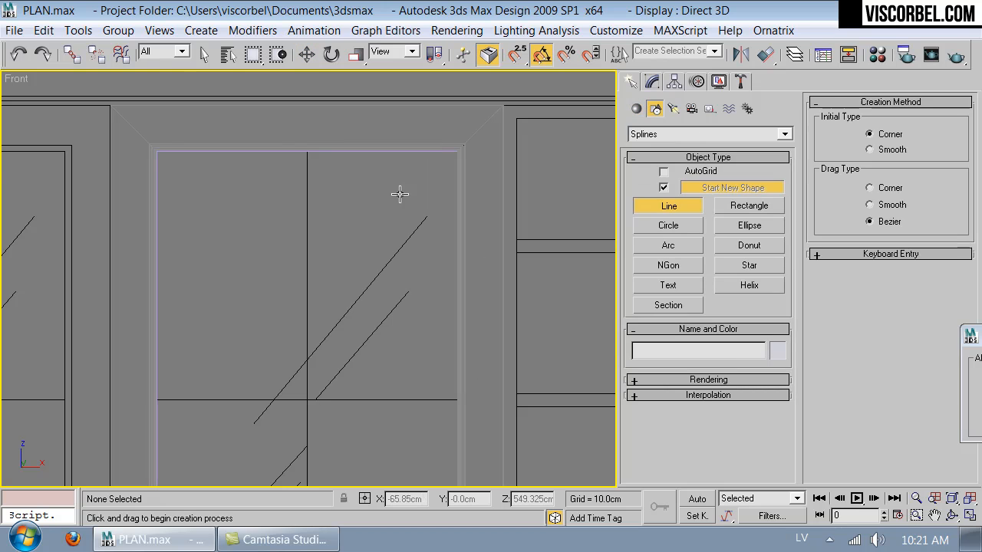
click(309, 148)
scroll(310, 300, down, 2)
click(310, 453)
right_click(566, 394)
right_click(530, 253)
Step: Add a horizontal line to the same spline shape, crossing the glass opening along the plan's middle bar
click(653, 81)
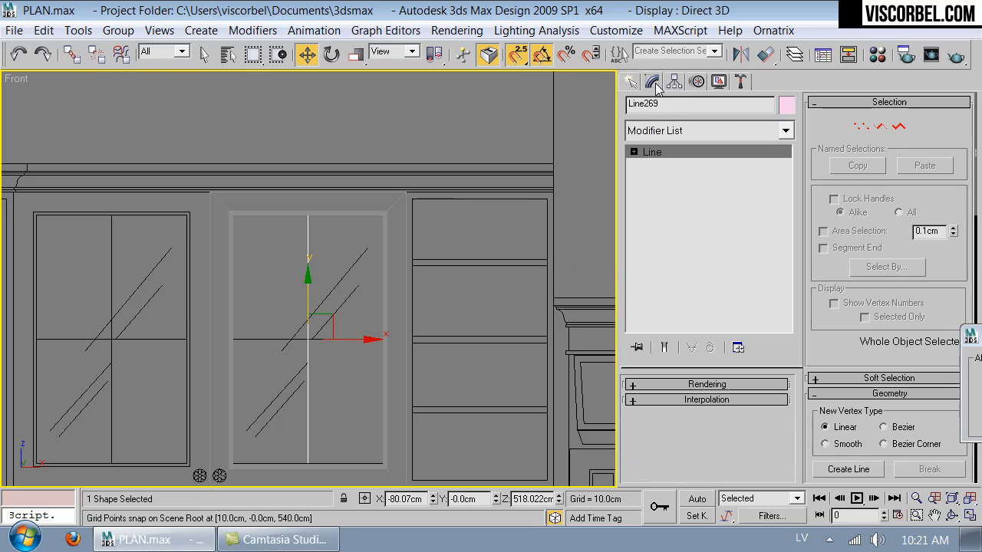
scroll(878, 329, down, 3)
click(849, 351)
click(232, 339)
click(384, 339)
right_click(461, 361)
Step: Make the crossed bar spline renderable in both renderer and viewport, with a radial thickness of 0.8 cm
click(699, 385)
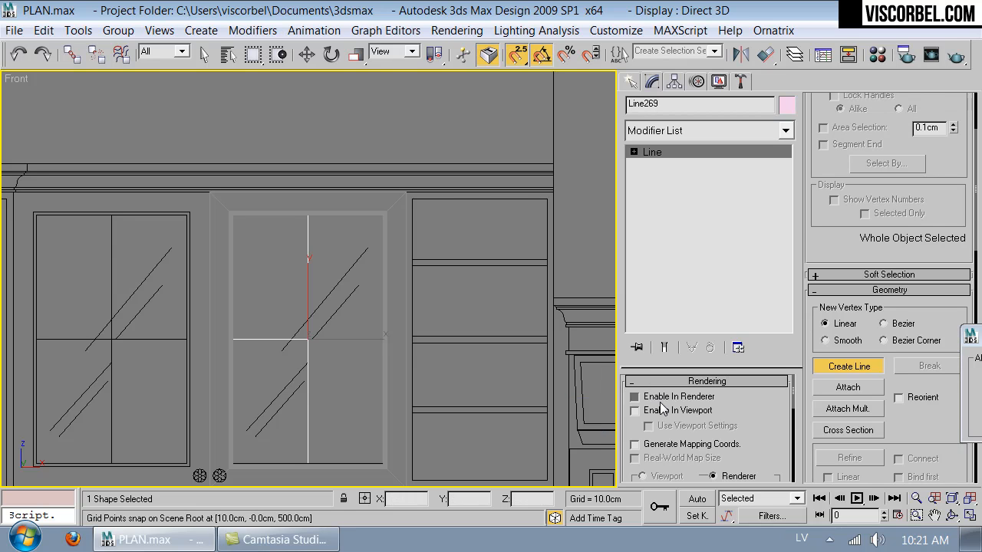
click(664, 396)
click(675, 411)
click(765, 427)
drag(778, 449, 772, 353)
scroll(338, 357, up, 5)
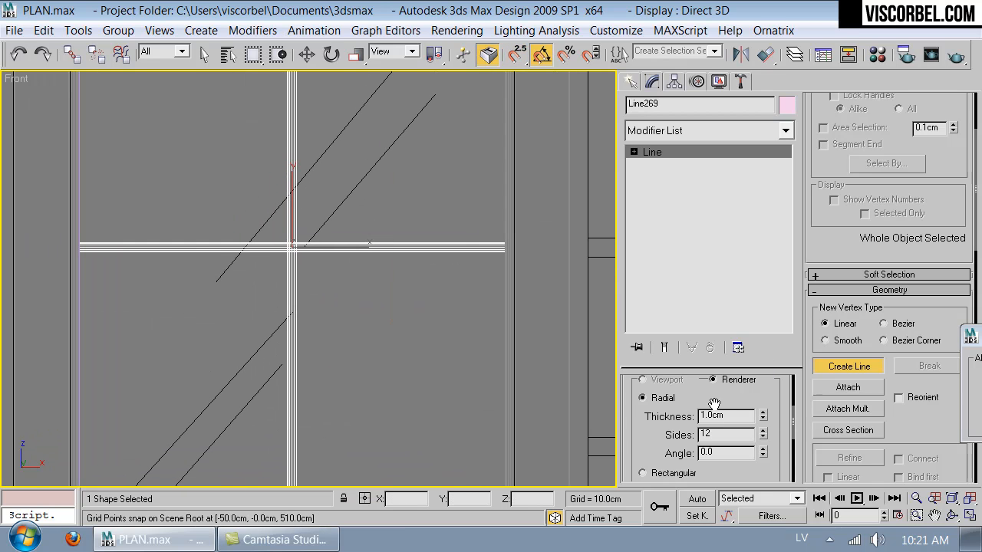
drag(739, 415, 414, 400)
text(.8)
key(Return)
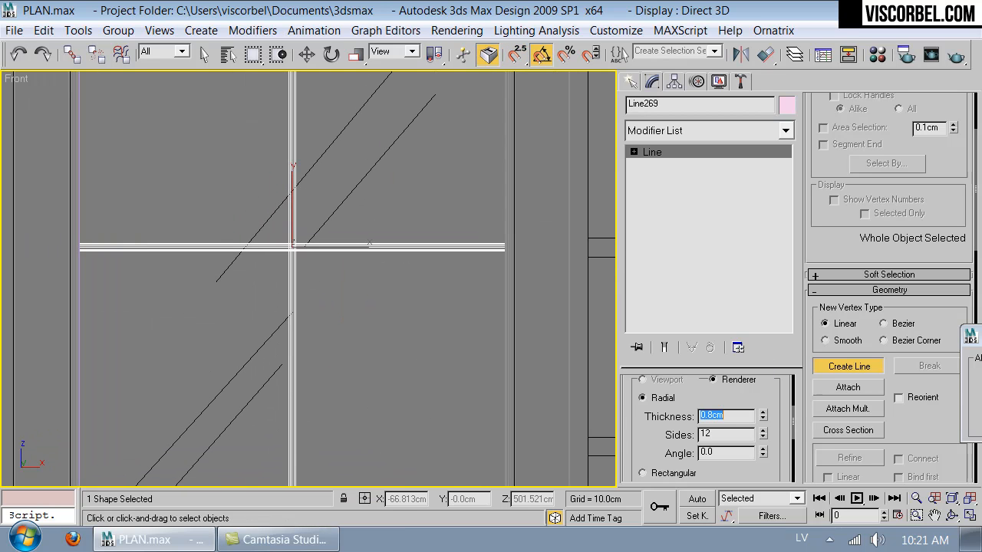
Step: Move the glazing bars about 0.95 cm forward along Y so they run through the glass pane
key(t)
scroll(345, 297, up, 3)
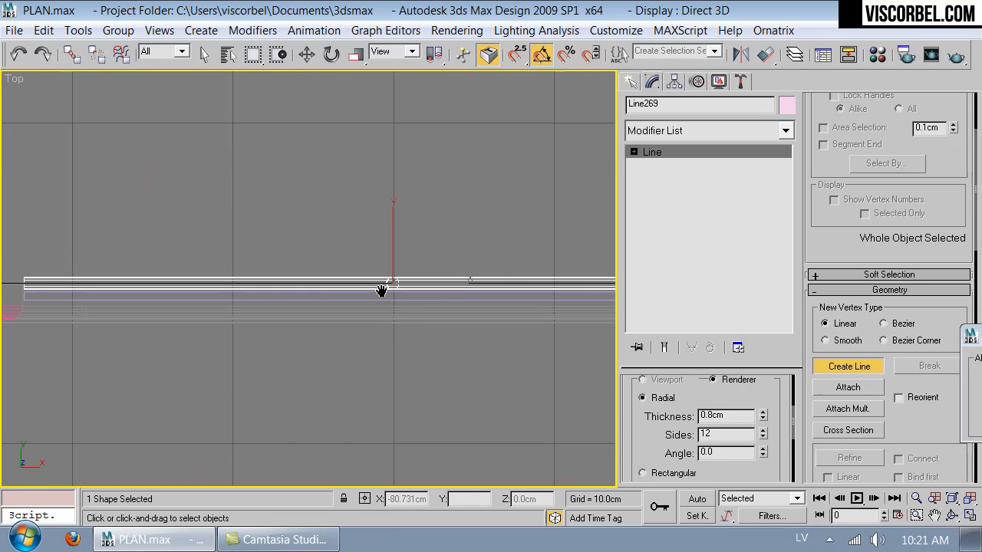
key(w)
drag(399, 241, 400, 256)
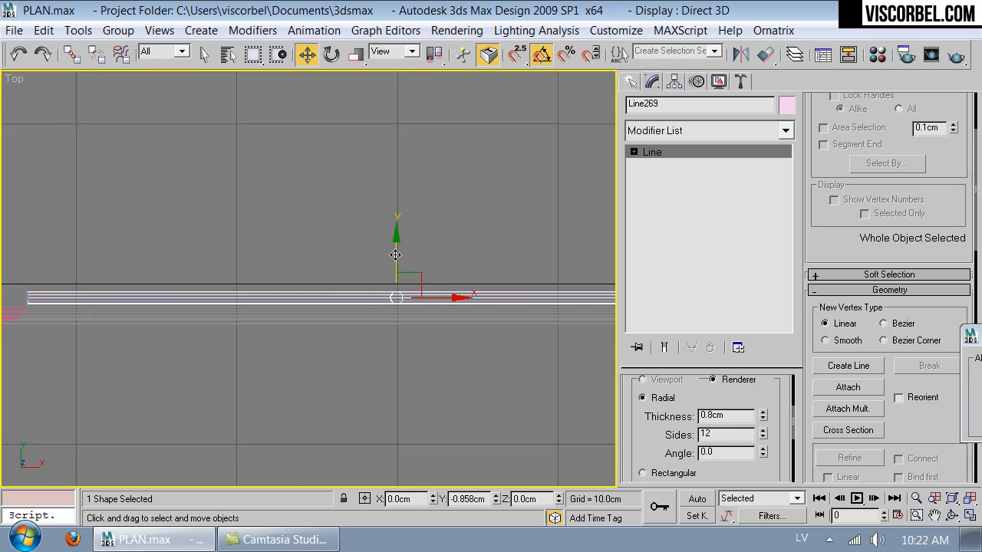
Step: Extend the lower end vertex of the vertical glazing bar down into the door frame
key(p)
scroll(353, 264, up, 5)
alt+middle_drag(331, 245, 382, 221)
key(f)
middle_drag(335, 415, 292, 256)
key(1)
drag(286, 359, 351, 407)
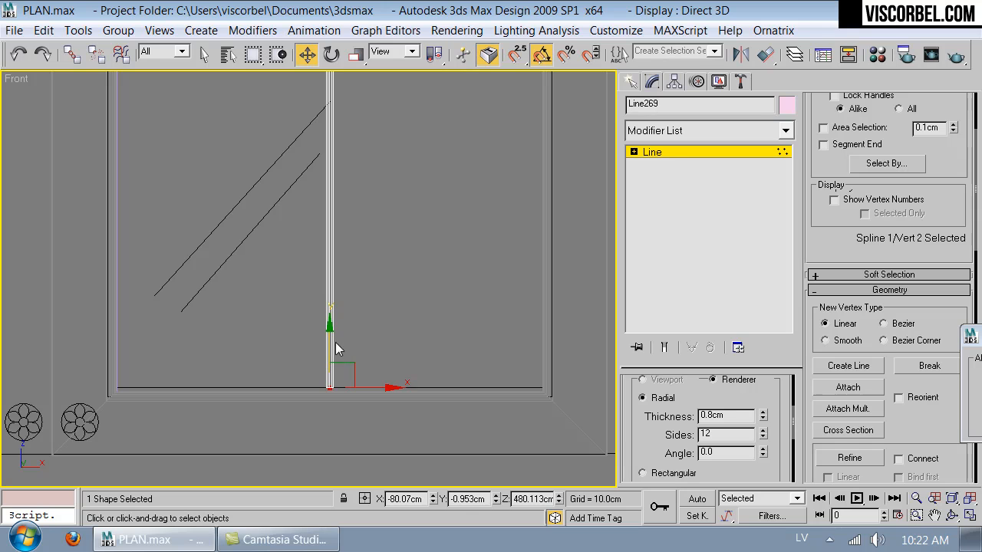
drag(326, 339, 331, 362)
Step: Extend both ends of the horizontal glazing bar and the upper end of the vertical bar into the door frame
scroll(475, 206, down, 2)
mouse_move(474, 207)
middle_down()
mouse_move(345, 406)
mouse_move(316, 427)
middle_up()
mouse_move(268, 283)
mouse_down()
mouse_move(344, 342)
mouse_move(364, 319)
mouse_up()
middle_drag(178, 271, 421, 268)
drag(321, 255, 166, 362)
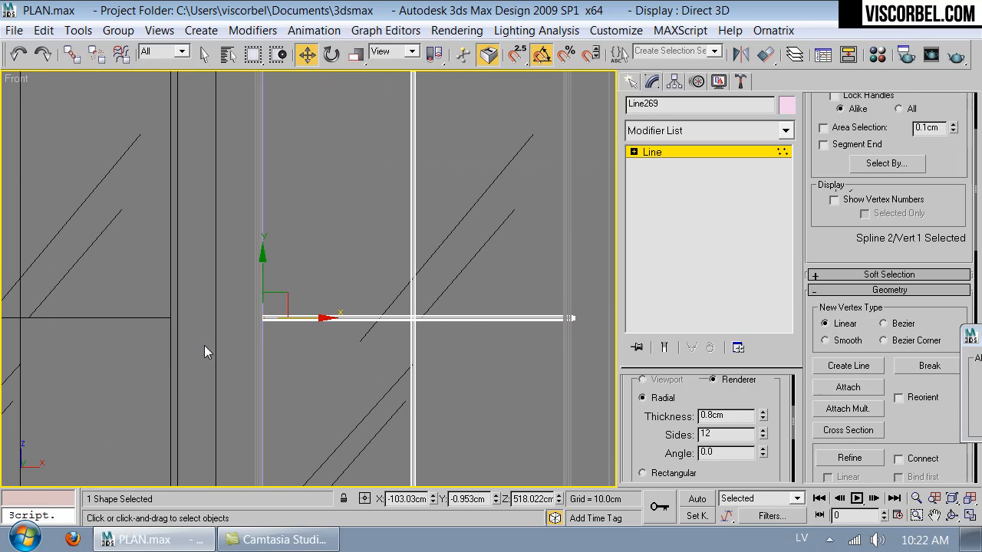
middle_drag(410, 212, 307, 264)
drag(347, 304, 313, 242)
key(ctrl+b)
Step: Convert the glass pane box to an Editable Poly
key(z)
key(p)
alt+middle_drag(320, 205, 345, 201)
click(359, 192)
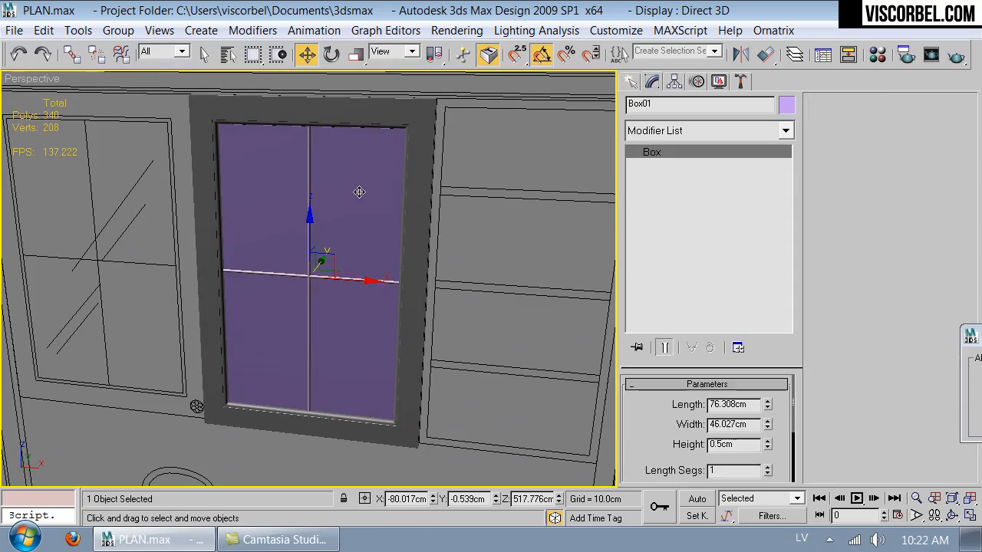
key(t)
key(z)
scroll(186, 256, up, 4)
right_click(497, 275)
mouse_move(649, 408)
click(724, 428)
Step: Move the glass pane's left-edge vertices about 0.13 cm outward along X so the pane overlaps the frame
key(1)
drag(110, 175, 255, 310)
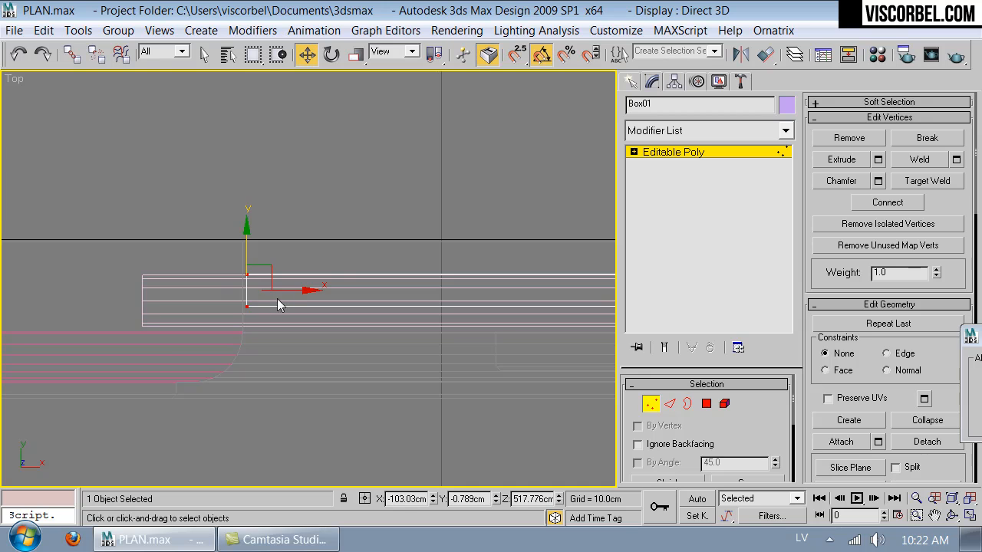
scroll(287, 292, down, 5)
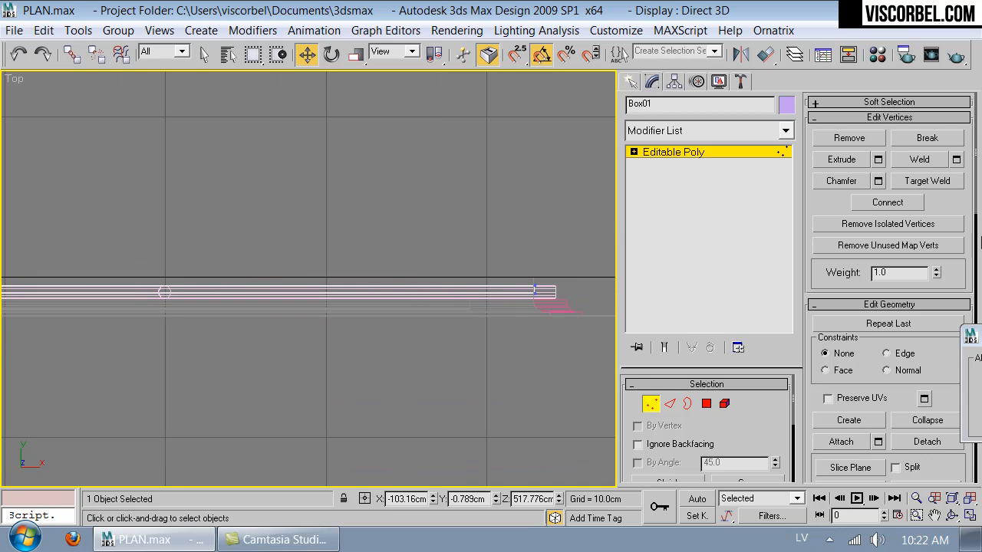
key(1)
key(f)
key(z)
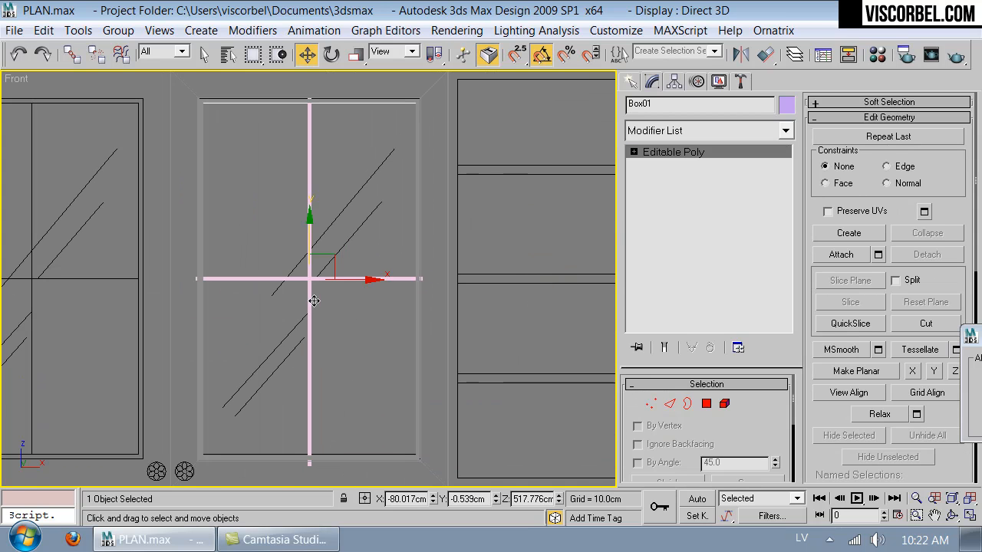
key(p)
key(F3)
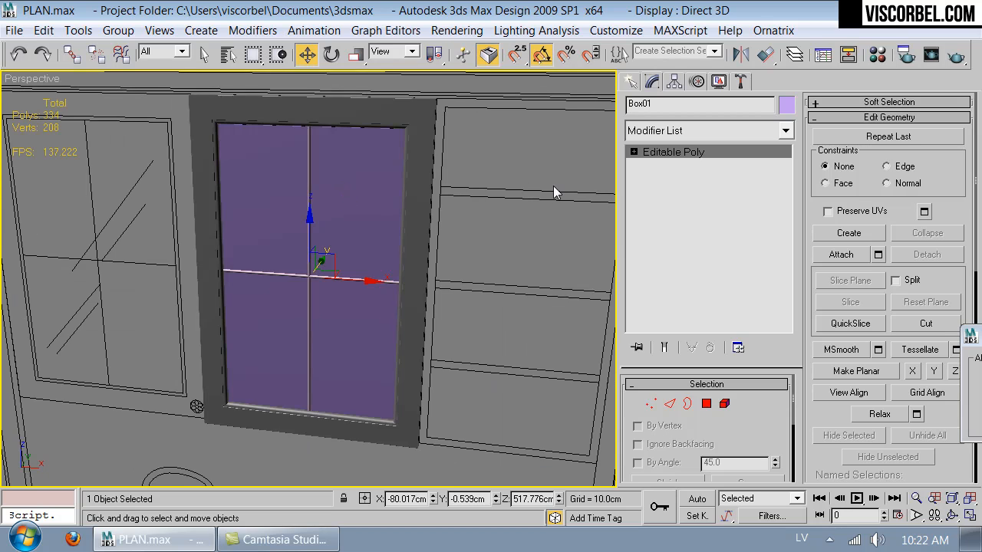
Step: Review the glass door within the whole kitchen elevation in perspective, and save the scene
click(527, 135)
alt+middle_drag(527, 135, 450, 72)
scroll(465, 167, down, 4)
scroll(303, 307, up, 5)
middle_drag(303, 307, 415, 350)
scroll(316, 226, down, 3)
scroll(338, 366, down, 2)
alt+middle_drag(467, 311, 386, 324)
scroll(471, 323, down, 5)
scroll(432, 330, up, 2)
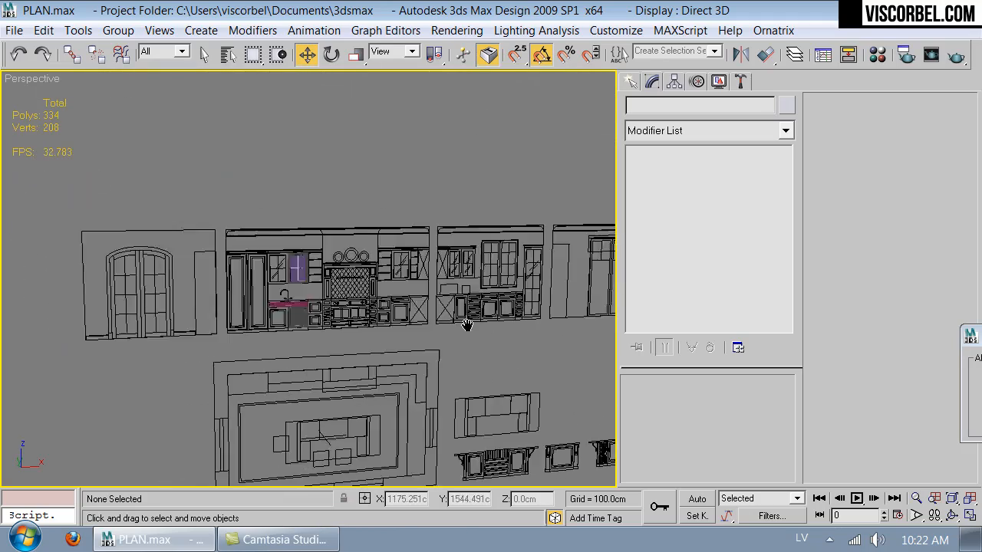
scroll(432, 330, up, 6)
mouse_move(317, 324)
alt+middle_down()
mouse_move(300, 272)
mouse_move(315, 329)
alt+middle_up()
scroll(291, 307, down, 4)
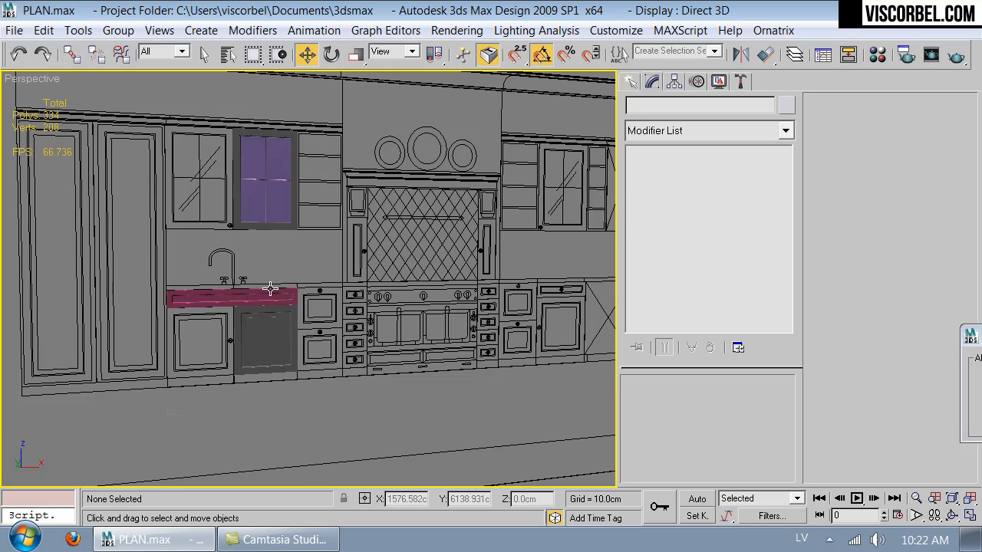
key(ctrl+s)
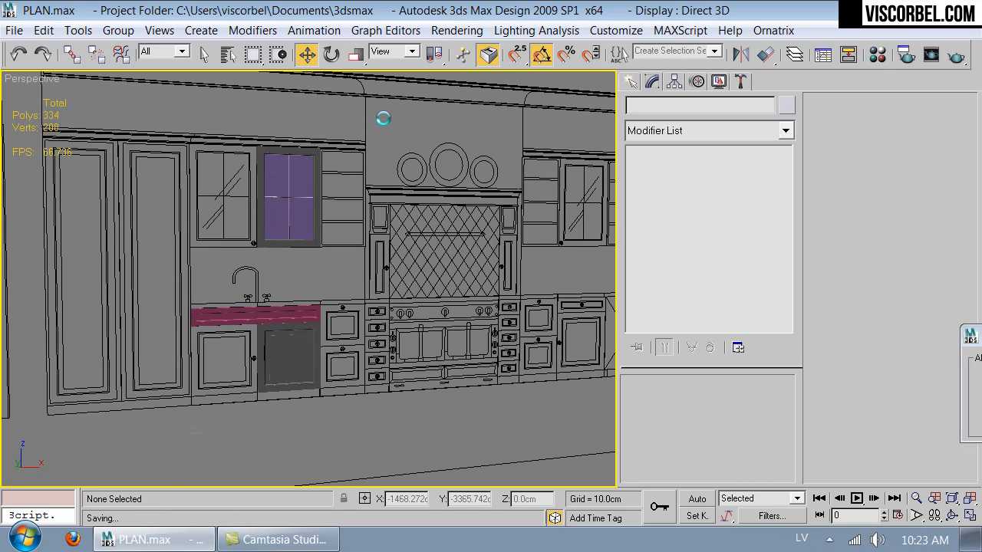
Step: Create a new VRayMtl in the first material slot and name it Wood
key(m)
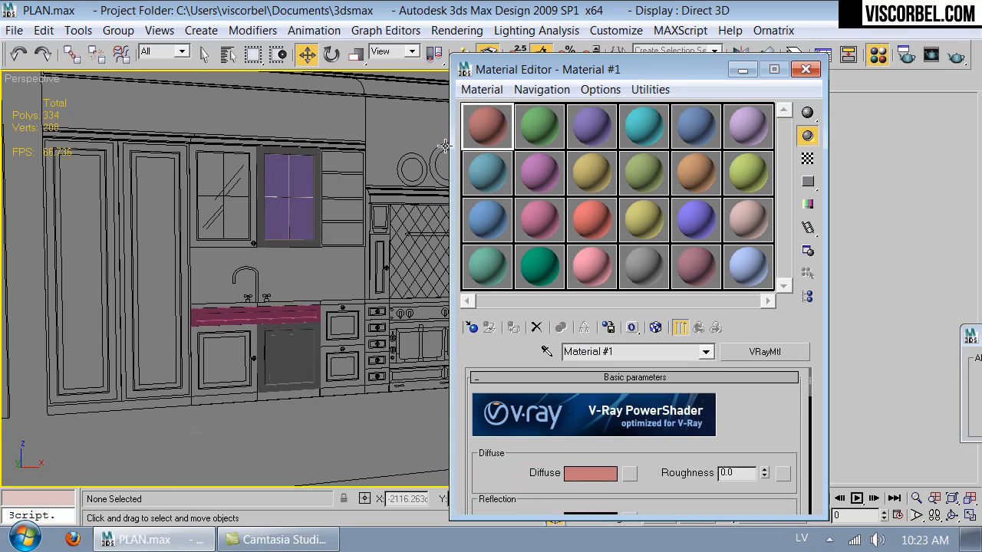
click(473, 327)
drag(719, 226, 727, 91)
double_click(721, 466)
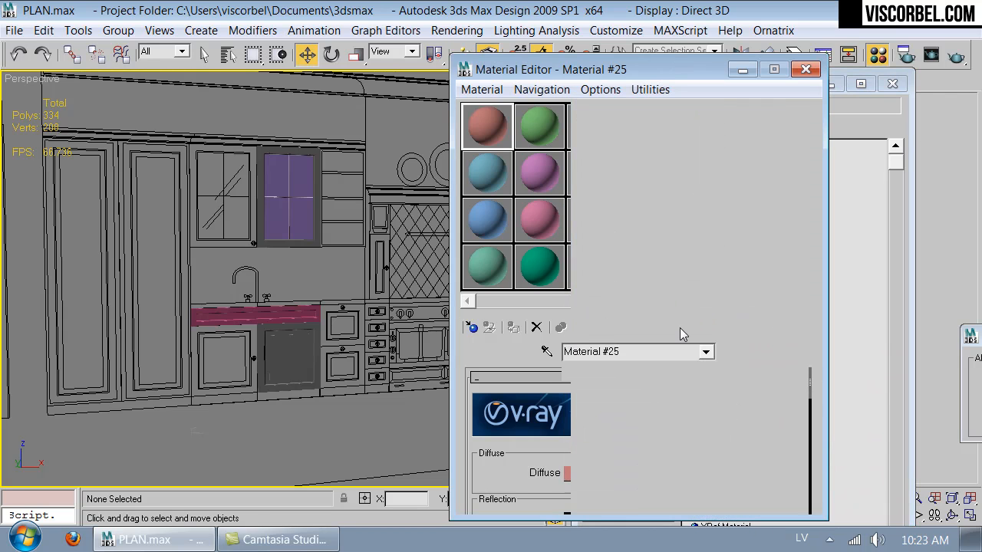
text(Wood)
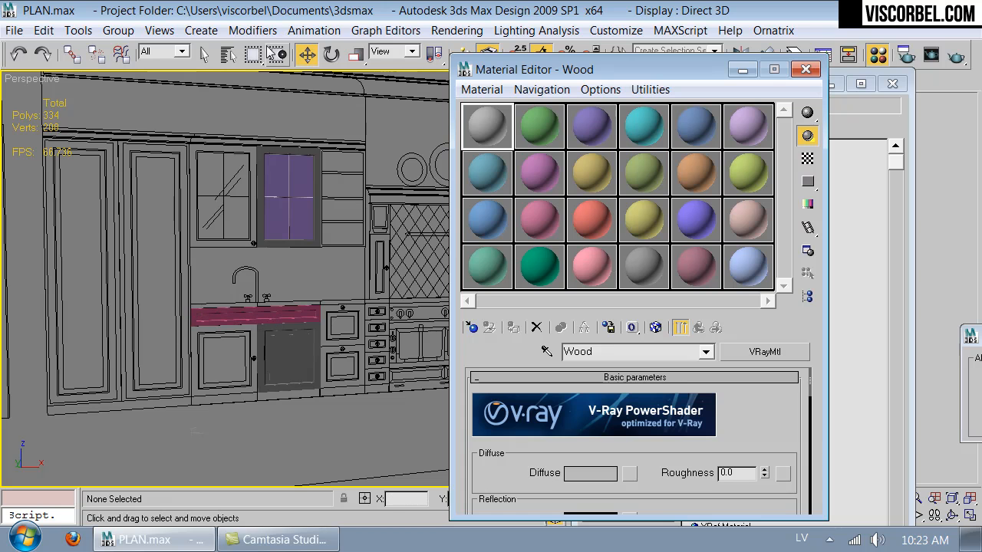
Step: Create a new VRayMtl in the second material slot and name it Glass
click(525, 127)
click(472, 328)
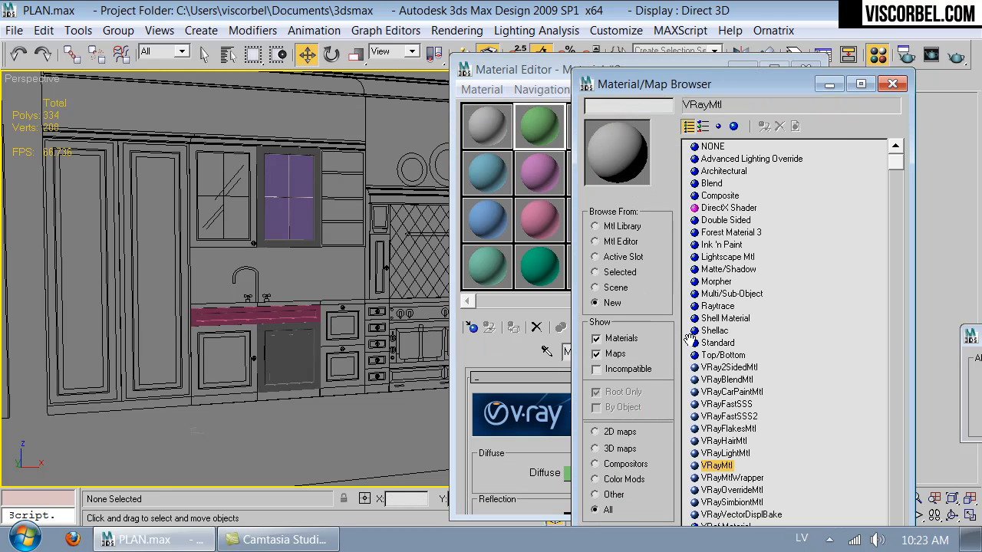
double_click(720, 467)
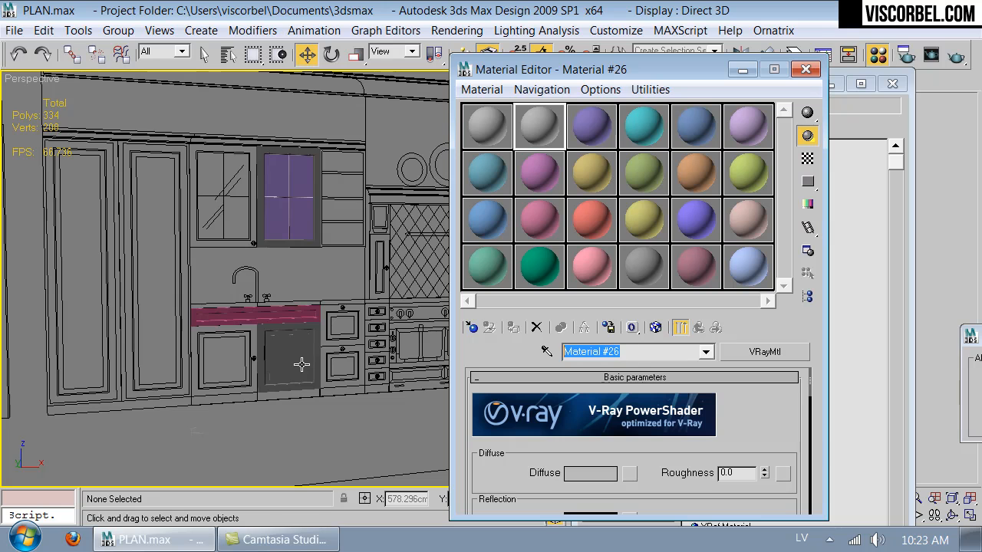
text(Glass)
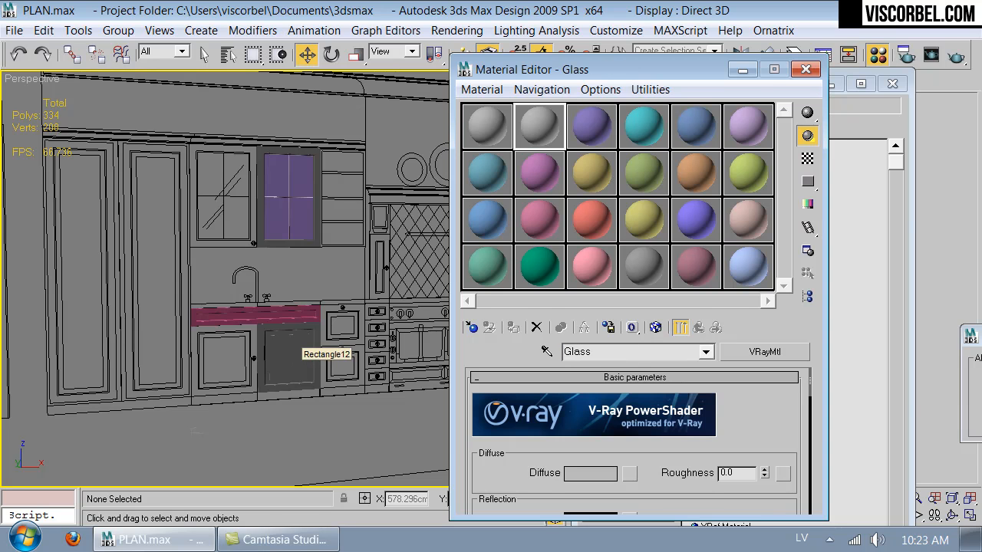
Step: Set the Glass material's diffuse colour to a blue-grey of red 59, green 94, blue 109
click(590, 472)
drag(579, 198, 639, 184)
click(621, 164)
click(611, 198)
click(615, 179)
click(627, 162)
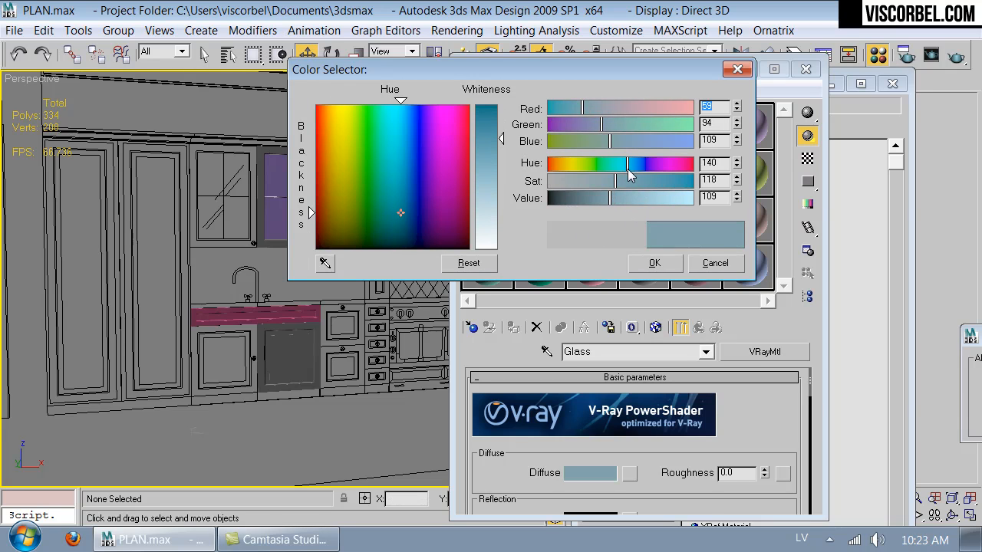
click(654, 263)
Step: Assign the Glass material to the pane of the upper cabinet door
scroll(269, 340, up, 5)
middle_drag(261, 330, 269, 340)
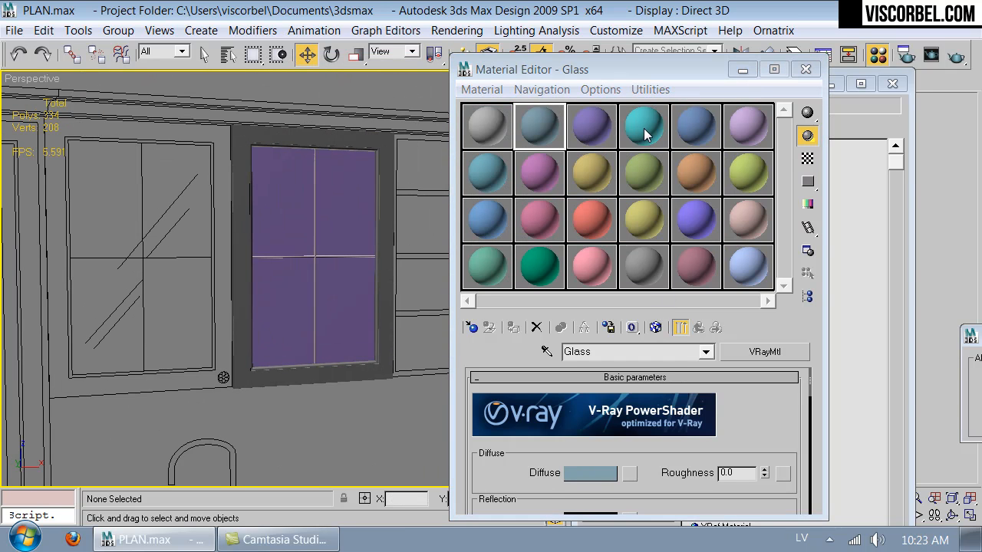
drag(538, 130, 347, 201)
middle_drag(328, 220, 422, 240)
Step: Create a new VRayMtl in the third material slot and name it Brass
click(589, 122)
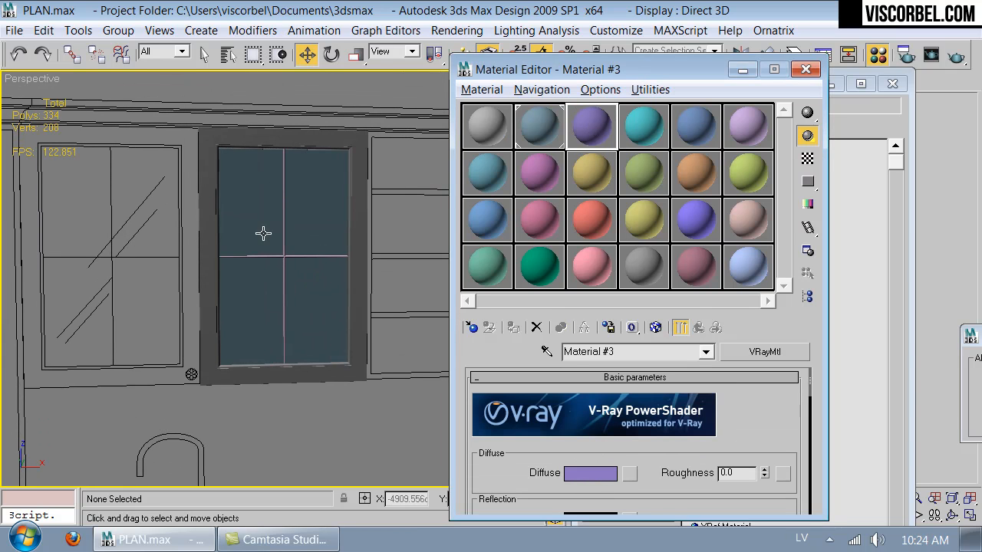
click(472, 328)
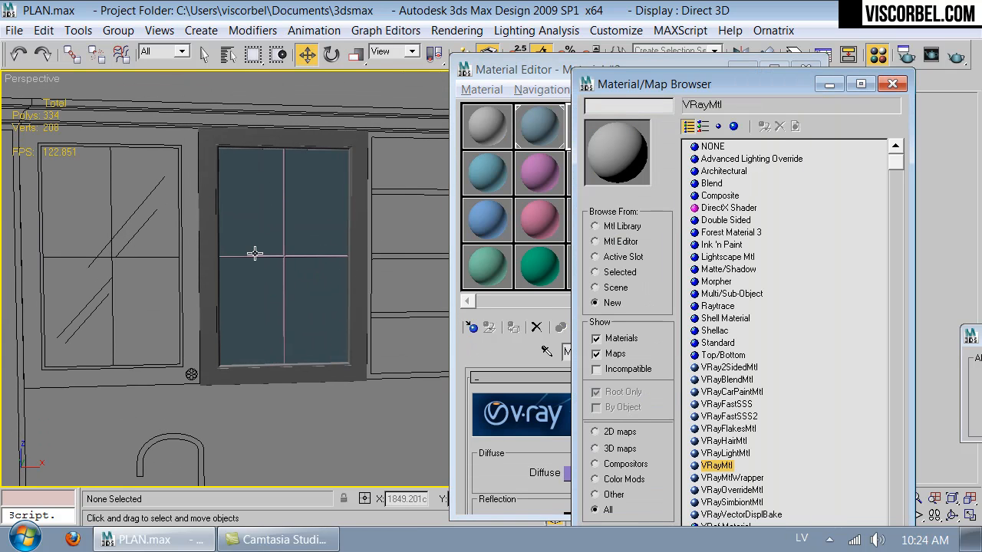
double_click(719, 466)
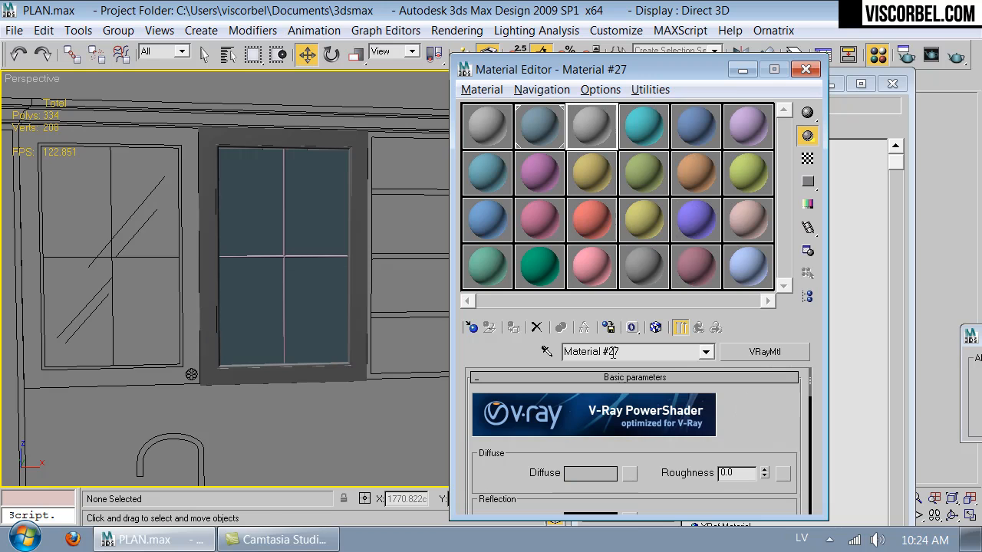
text(Brass)
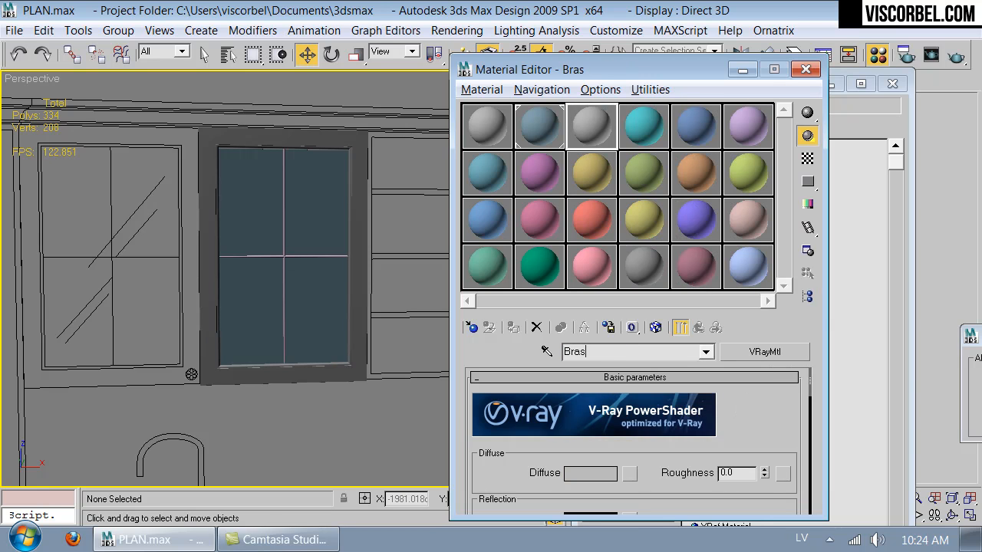
Step: Select the crossed glazing bars of the glass door and assign the Brass material to them
key(F3)
click(287, 254)
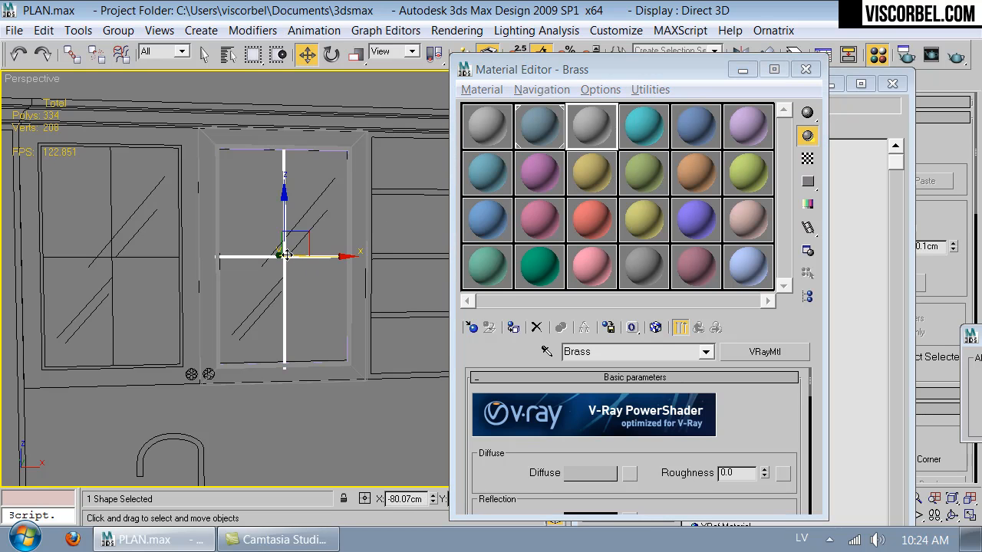
key(F3)
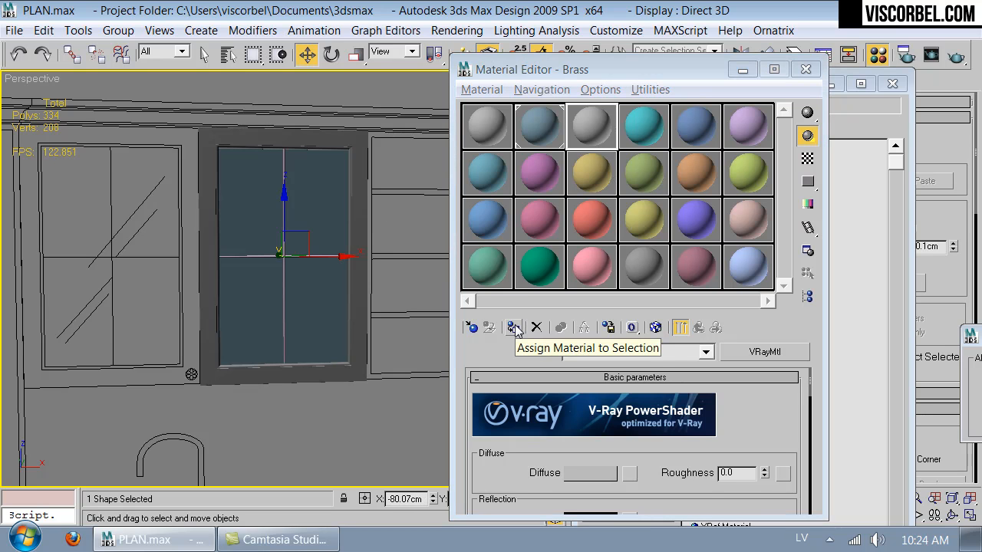
click(514, 328)
Step: Set the Brass material's diffuse colour to red 128, green 90, blue 44, and close the material windows with nothing selected
click(599, 473)
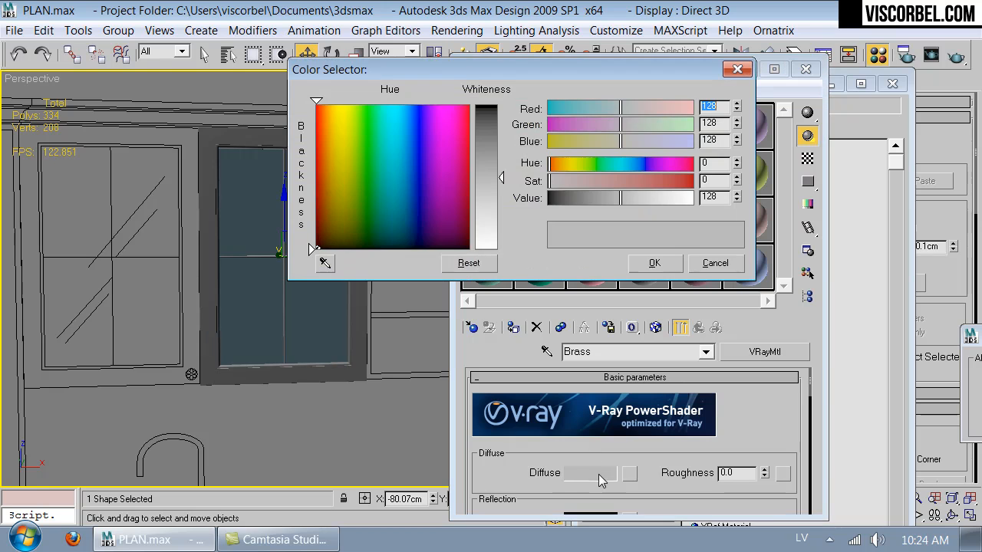
click(644, 180)
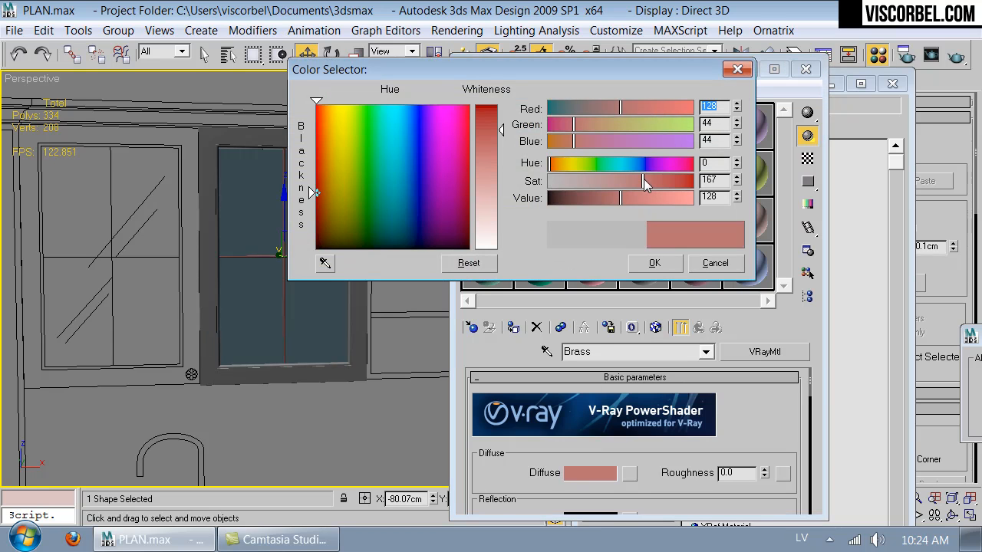
click(561, 163)
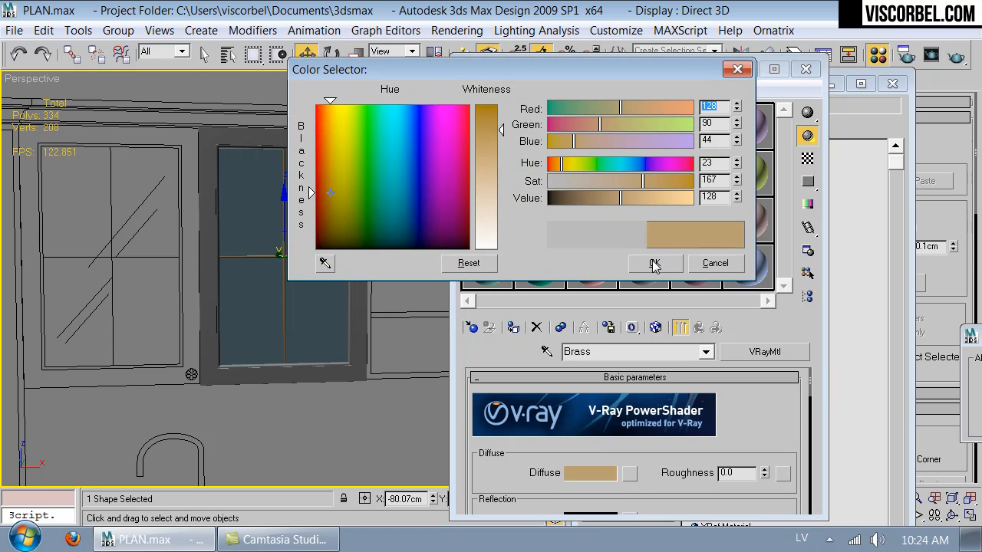
click(655, 264)
alt+middle_drag(336, 283, 363, 284)
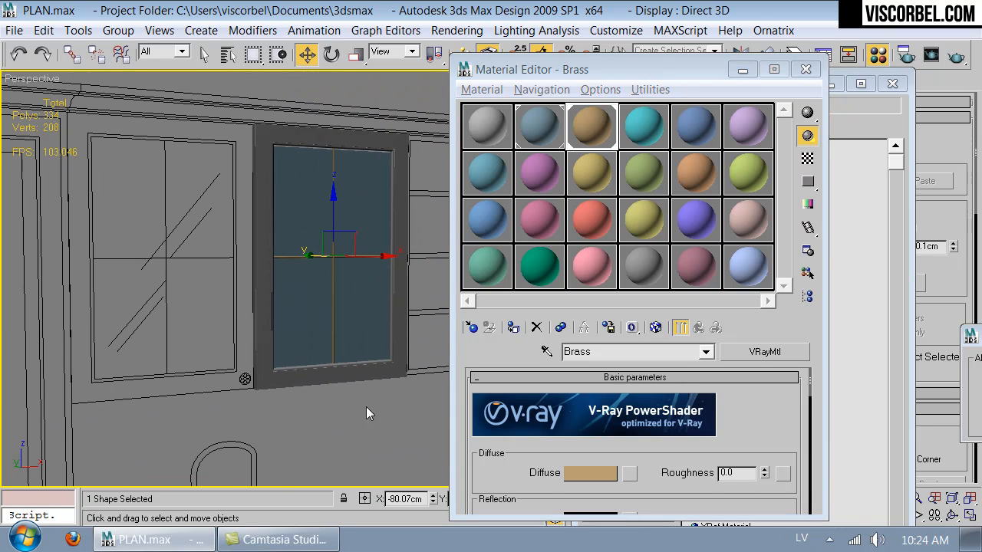
click(367, 408)
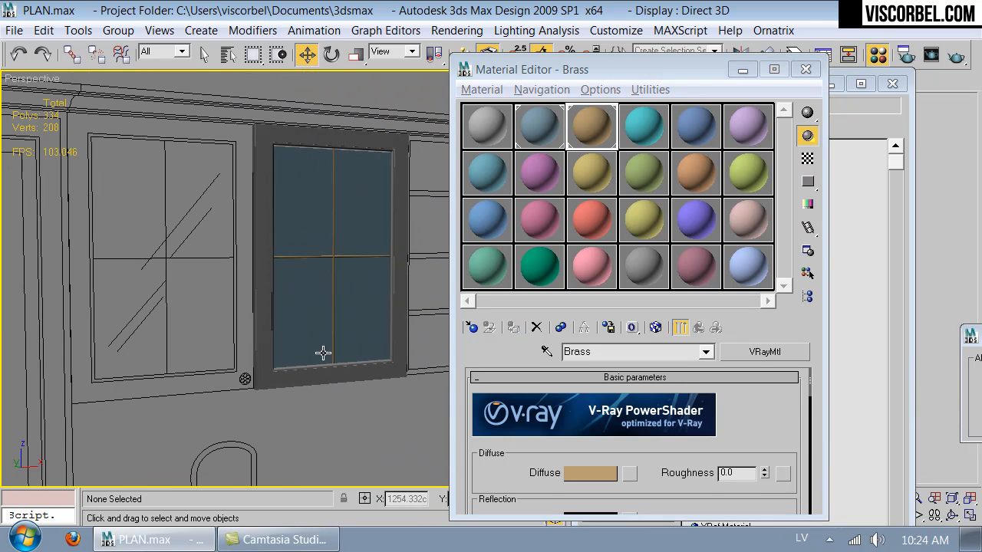
click(805, 69)
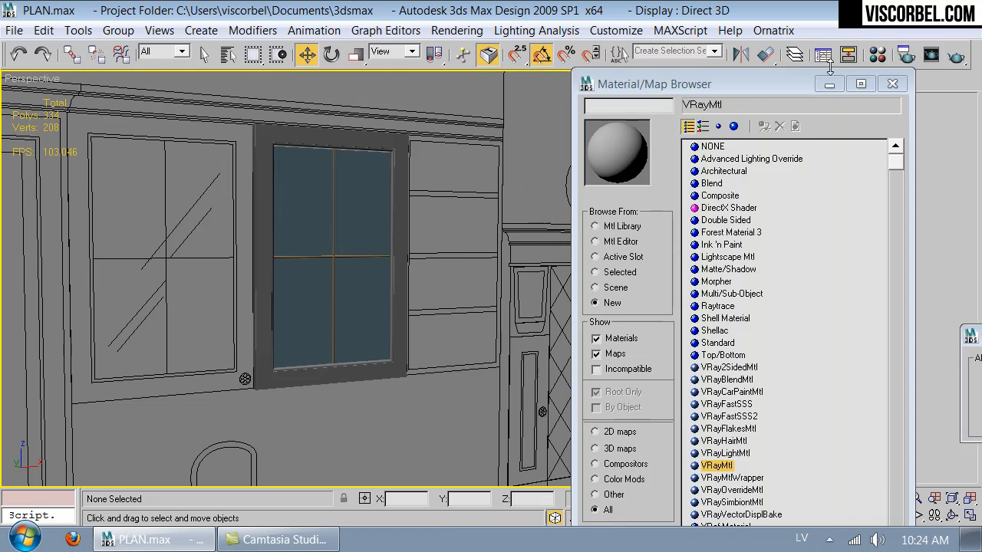
click(893, 83)
Step: Assign the Wood material to the drawer front under the sink, the lower door and the glass door's frame
scroll(411, 206, down, 4)
middle_drag(421, 165, 432, 121)
scroll(449, 77, up, 4)
key(m)
drag(484, 122, 337, 323)
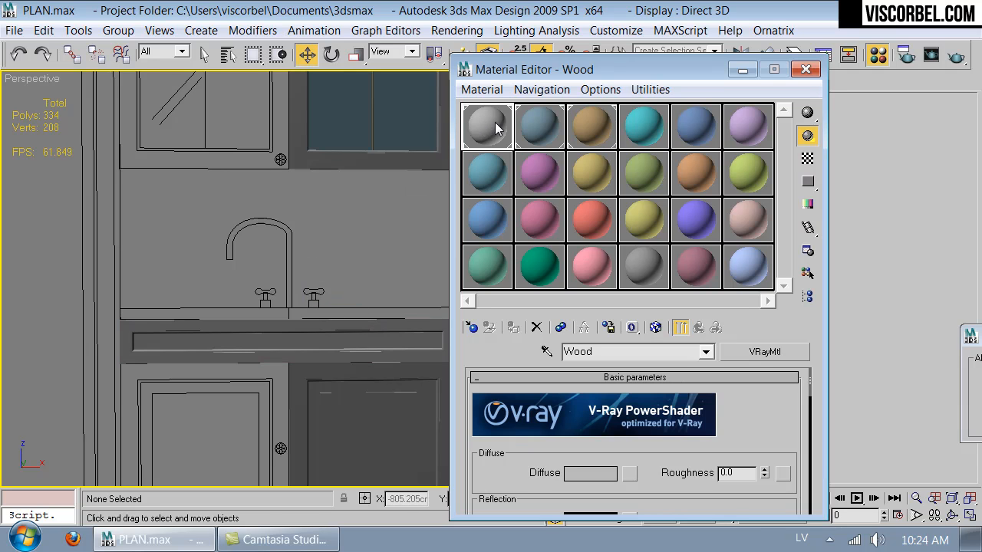
drag(495, 122, 408, 417)
drag(401, 143, 388, 160)
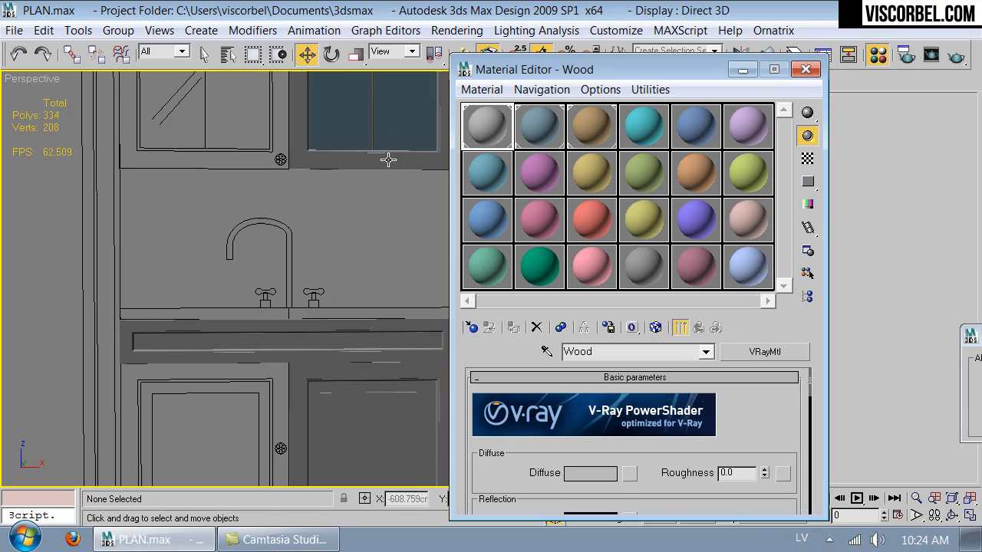
scroll(270, 259, down, 4)
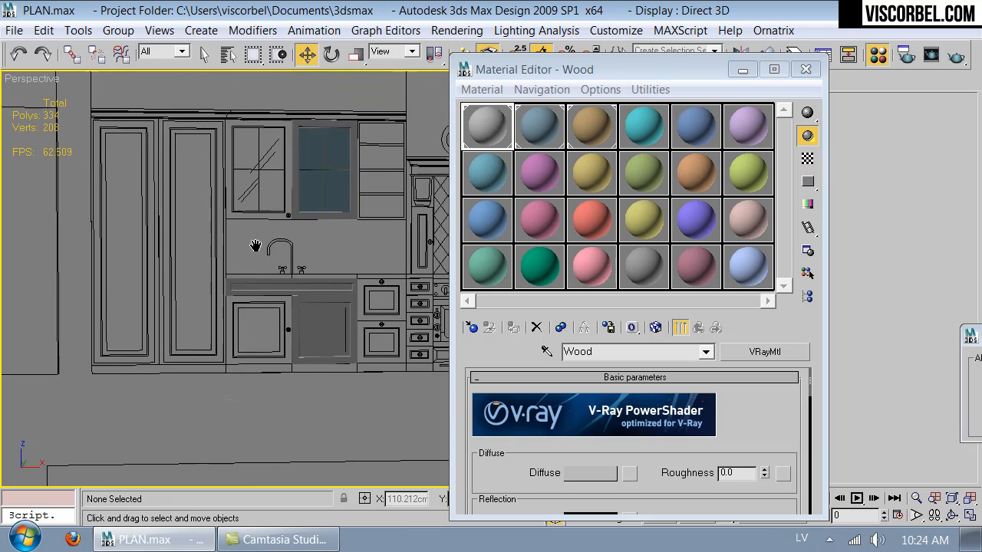
click(804, 70)
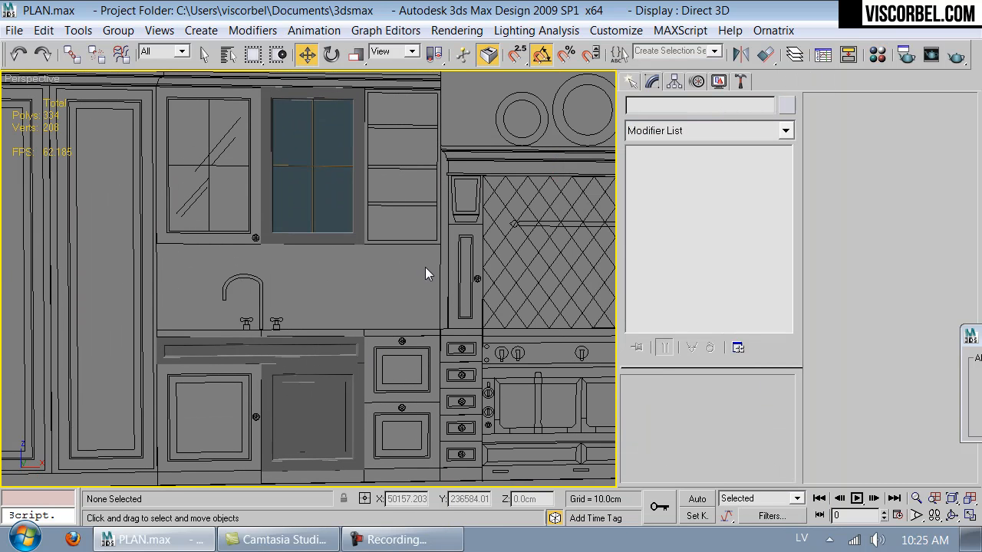
Step: Load Mahogany_natural.png from the Kitchen textures folder as the Wood material's diffuse bitmap
key(m)
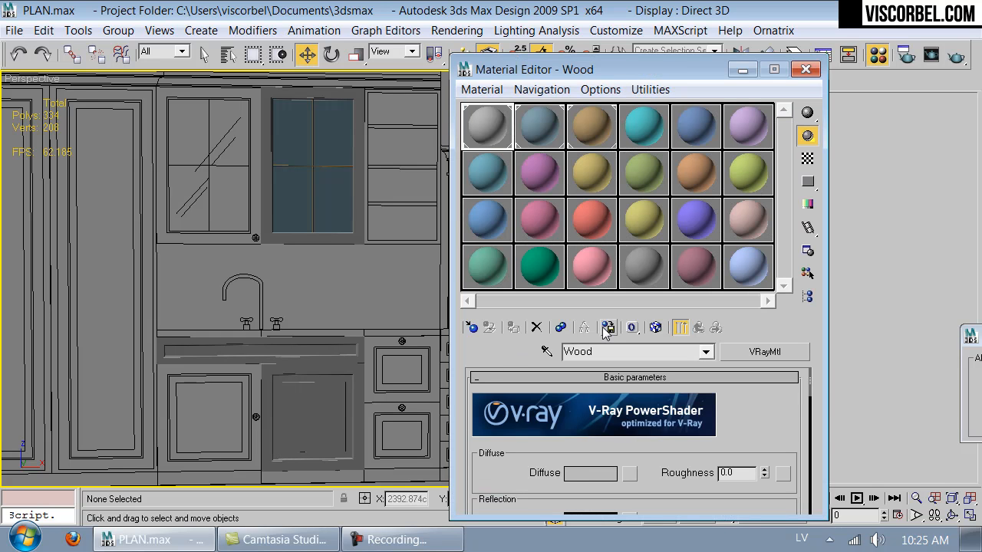
click(629, 473)
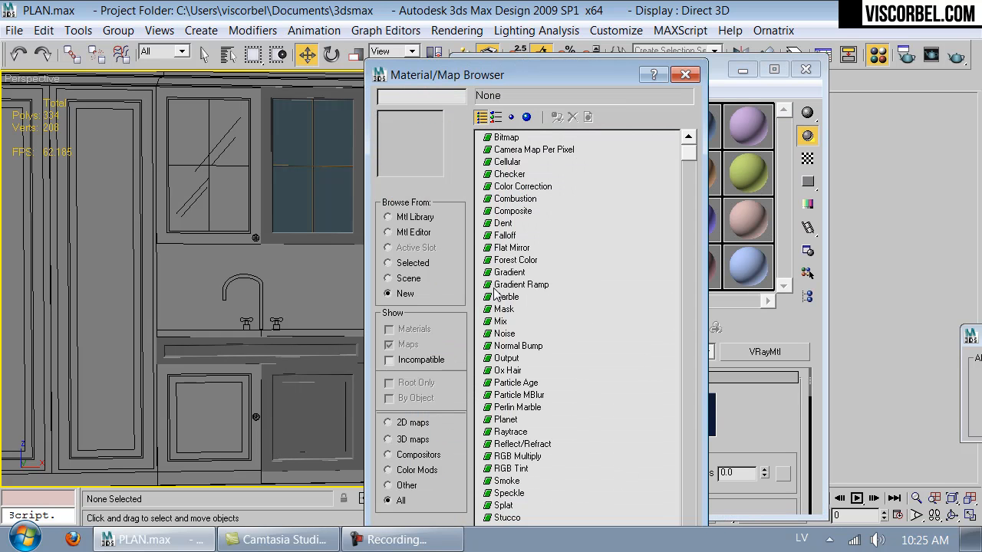
double_click(501, 139)
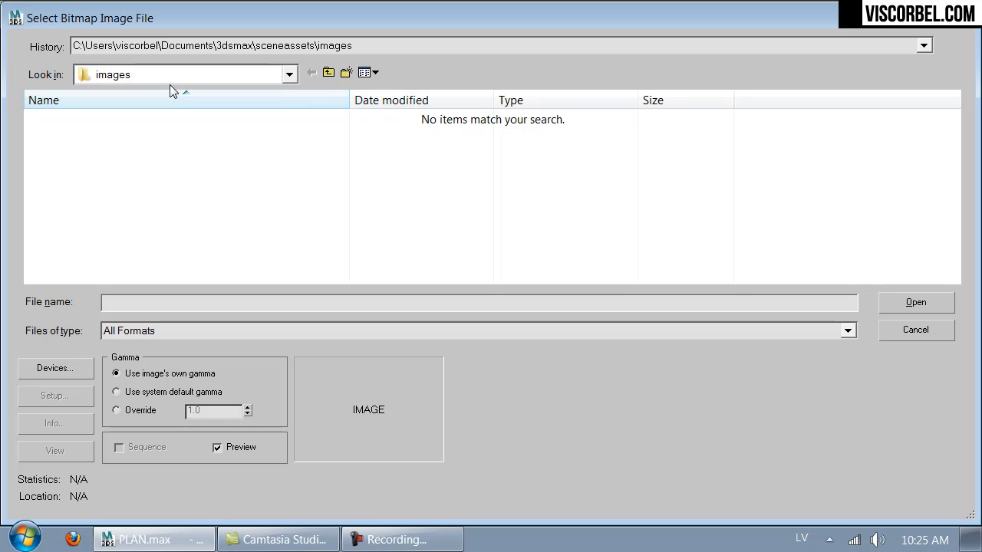
click(169, 77)
click(118, 263)
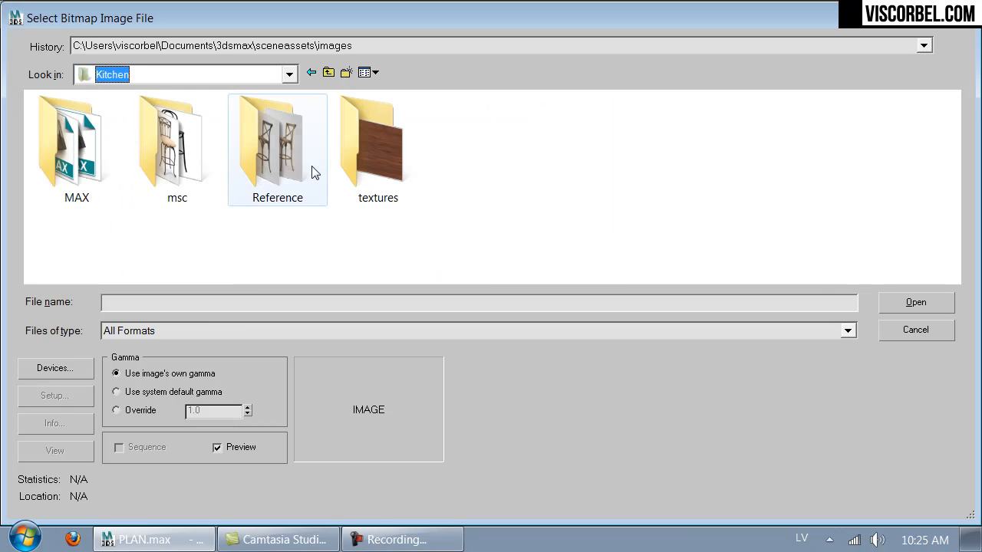
double_click(350, 143)
click(76, 145)
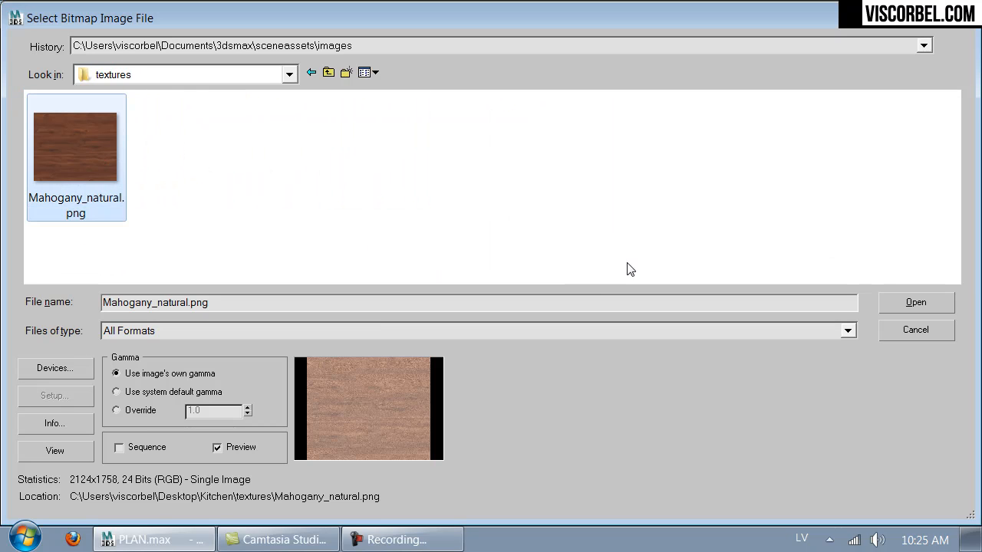
click(924, 302)
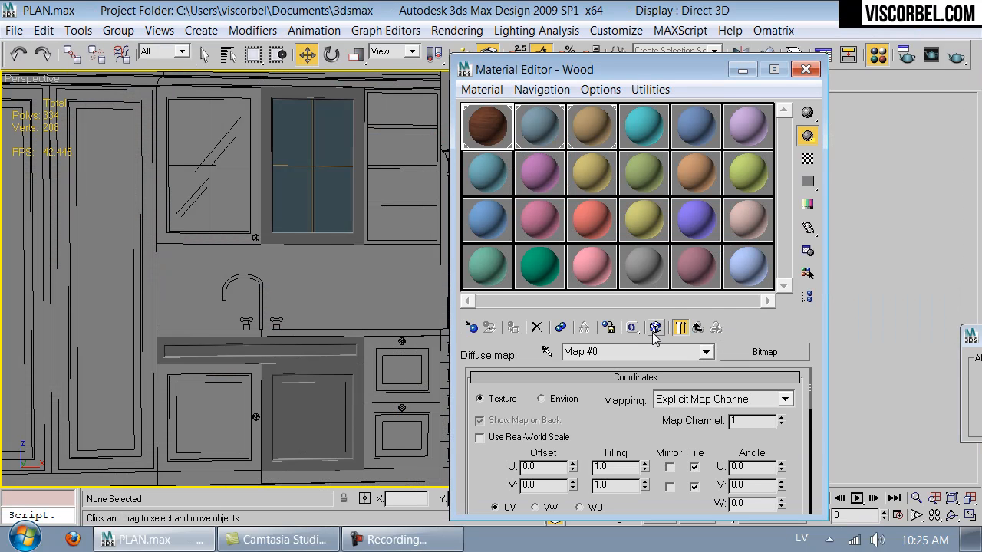
Step: Display the mahogany map in the viewport and inspect its grain on the lower cabinet door
click(656, 328)
scroll(364, 286, up, 6)
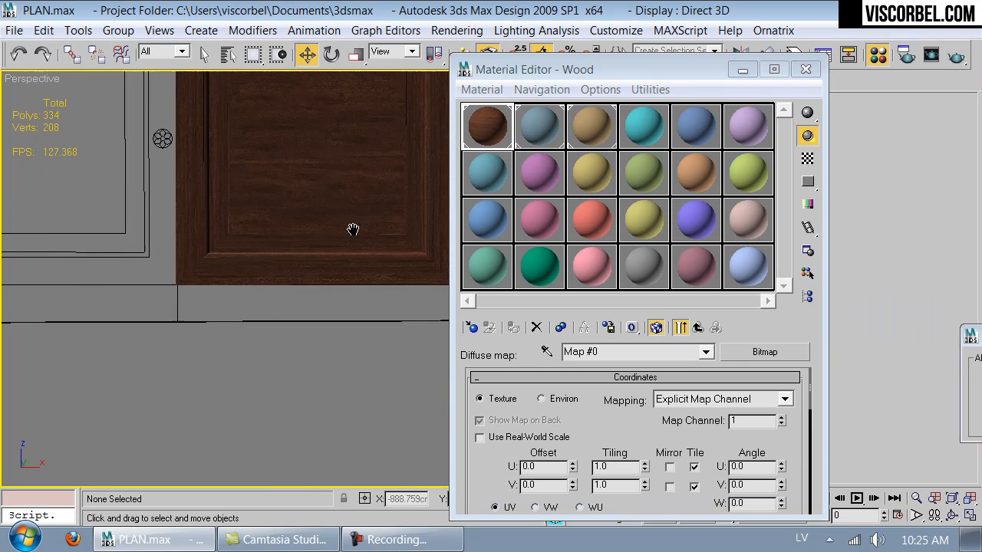
middle_drag(364, 286, 364, 321)
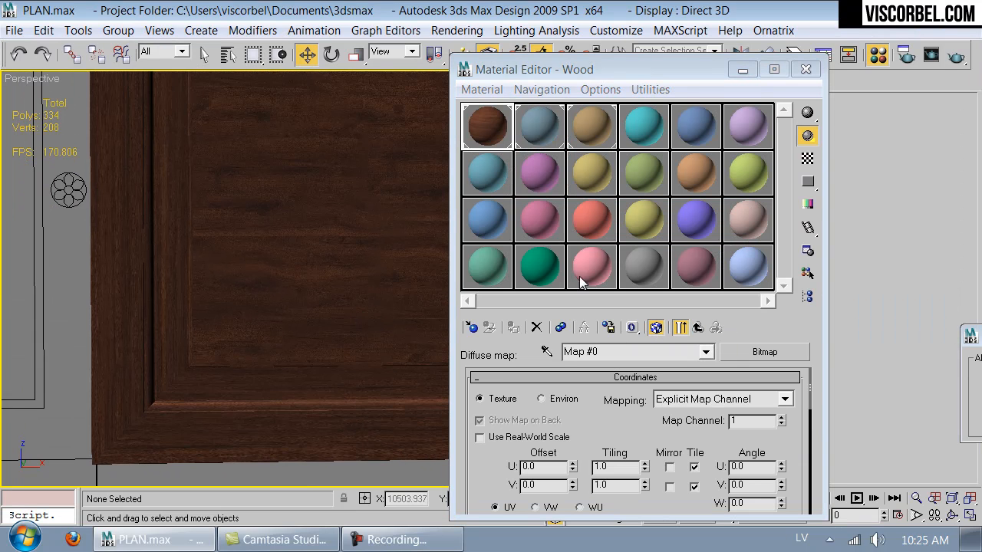
click(805, 69)
Step: Isolate the lower cabinet door and show it shaded in the front view
middle_drag(572, 205, 537, 214)
click(341, 228)
scroll(341, 229, down, 5)
middle_drag(394, 212, 417, 259)
key(alt+q)
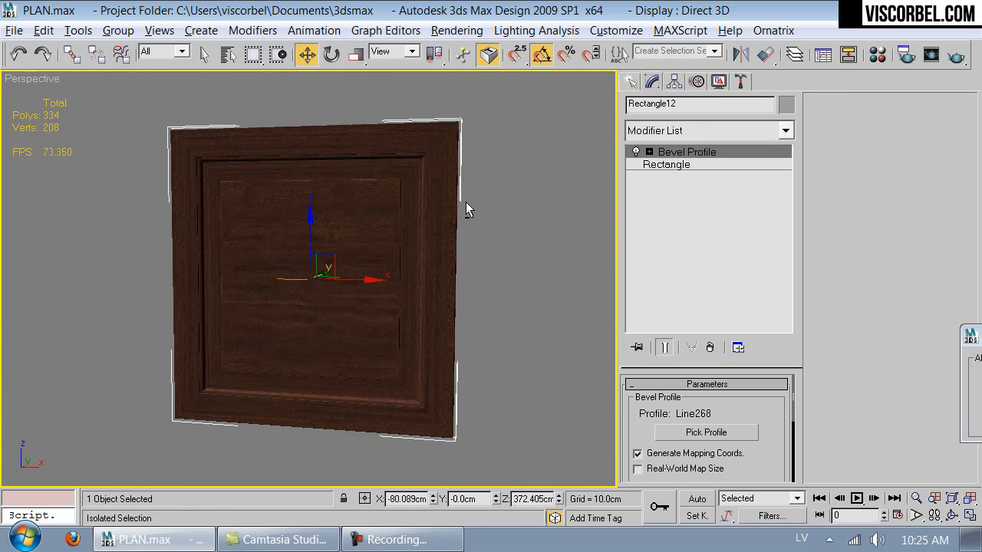
mouse_move(344, 240)
alt+middle_down()
mouse_move(340, 158)
mouse_move(499, 225)
mouse_move(355, 228)
alt+middle_up()
key(f)
key(F3)
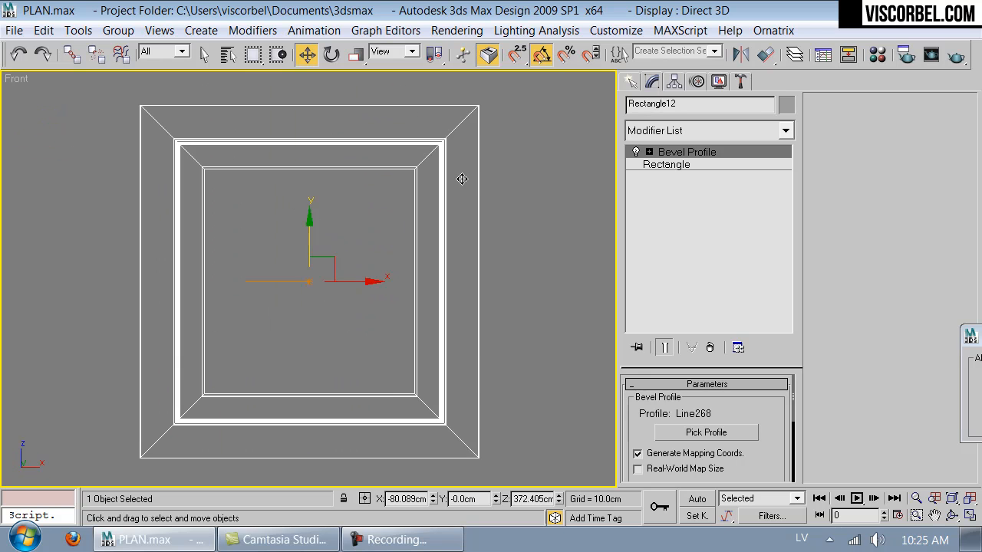
key(F3)
Step: Add an Edit Poly modifier on top of the door's Bevel Profile
scroll(259, 212, up, 5)
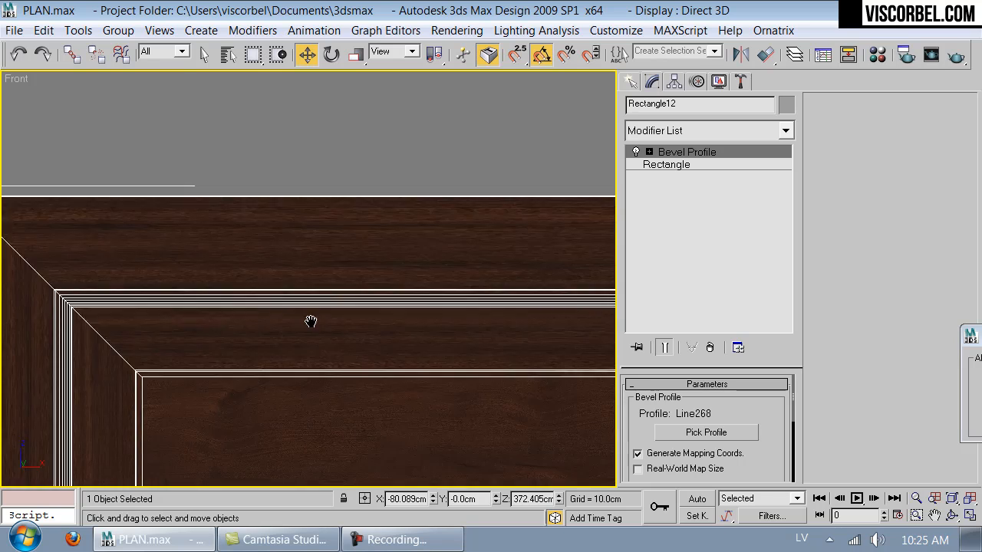
middle_drag(309, 322, 573, 304)
scroll(493, 199, down, 6)
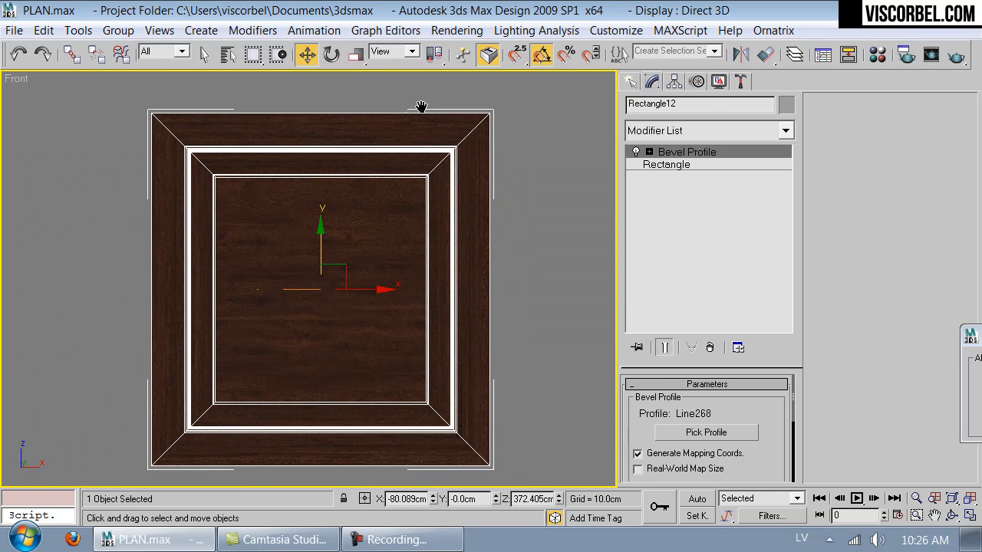
click(712, 130)
click(688, 61)
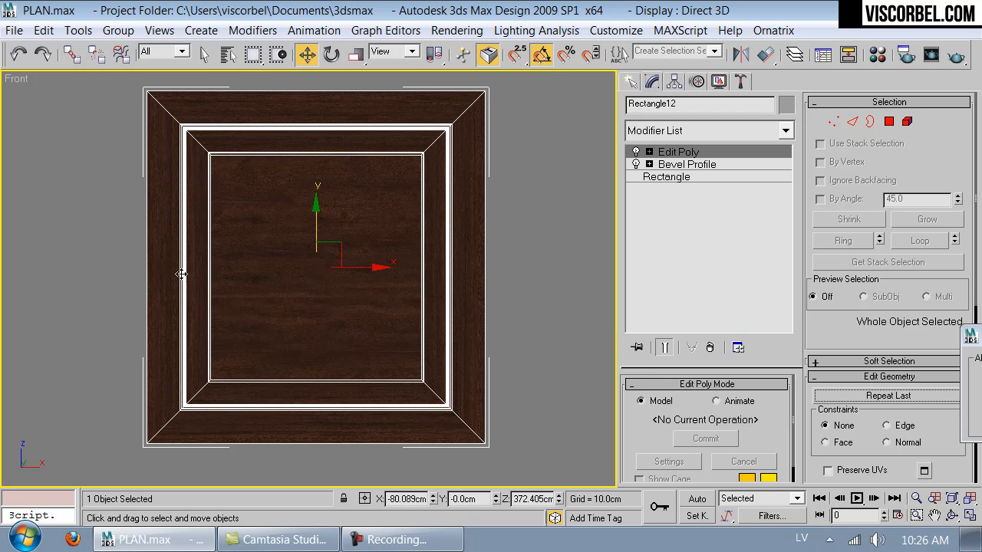
Step: Reselect the door for vertex editing and move the isolation window clear of the Edit Poly settings
click(535, 261)
scroll(409, 164, up, 5)
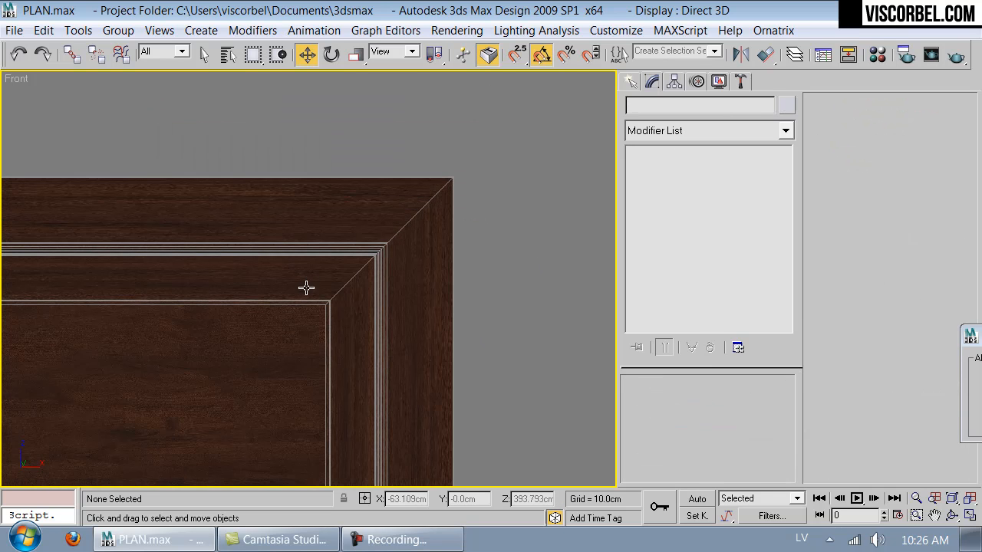
click(384, 248)
scroll(284, 187, down, 4)
middle_drag(368, 110, 372, 134)
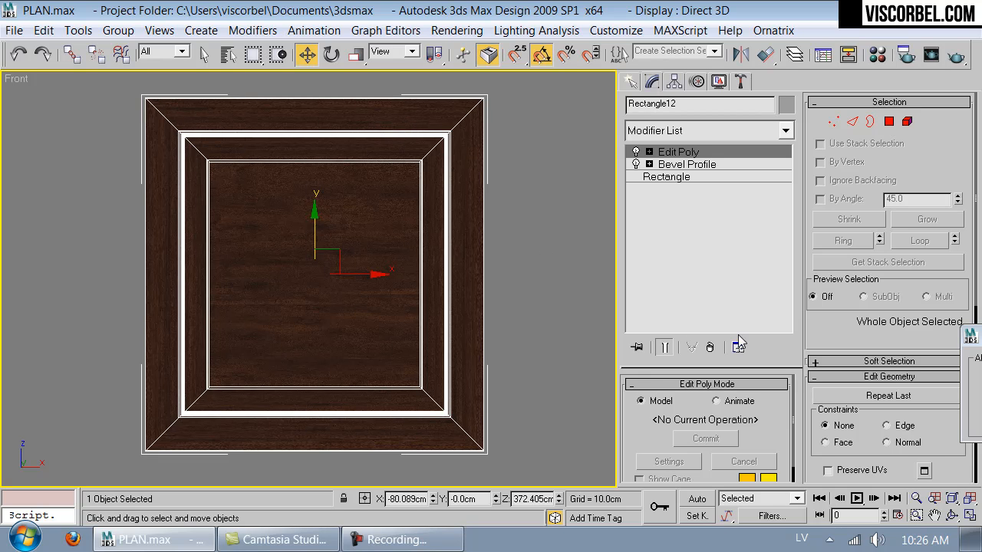
key(1)
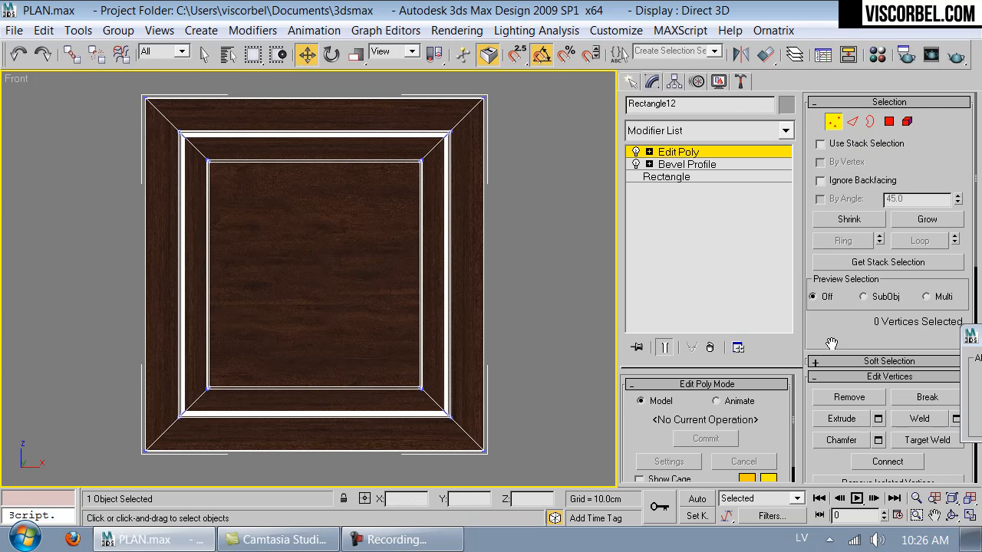
scroll(829, 342, down, 3)
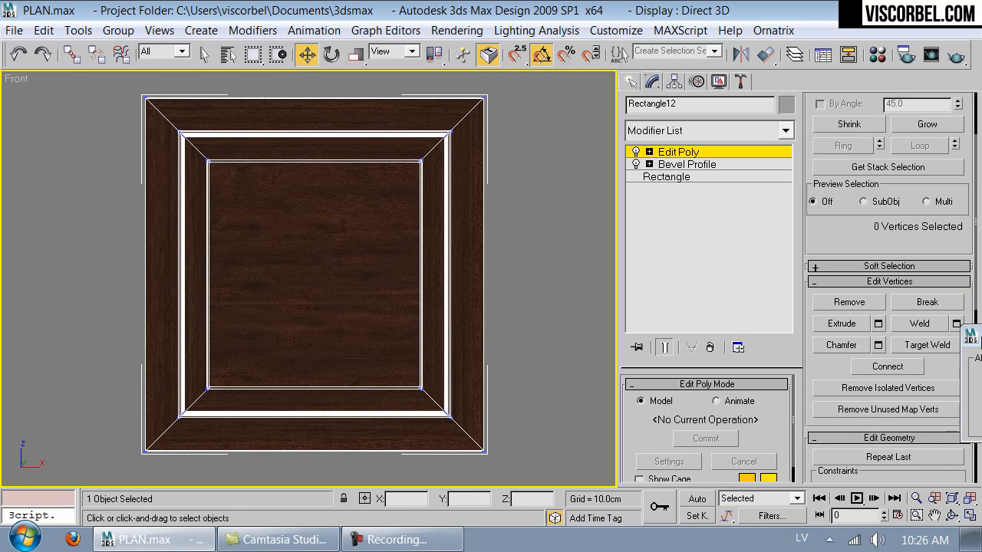
drag(981, 339, 743, 305)
click(890, 302)
drag(808, 380, 808, 191)
scroll(813, 191, down, 2)
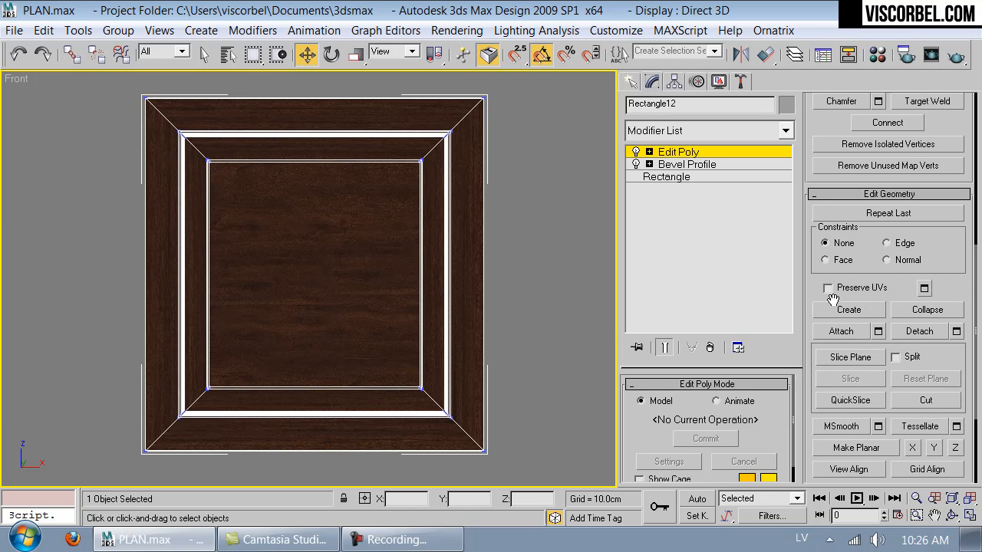
click(849, 359)
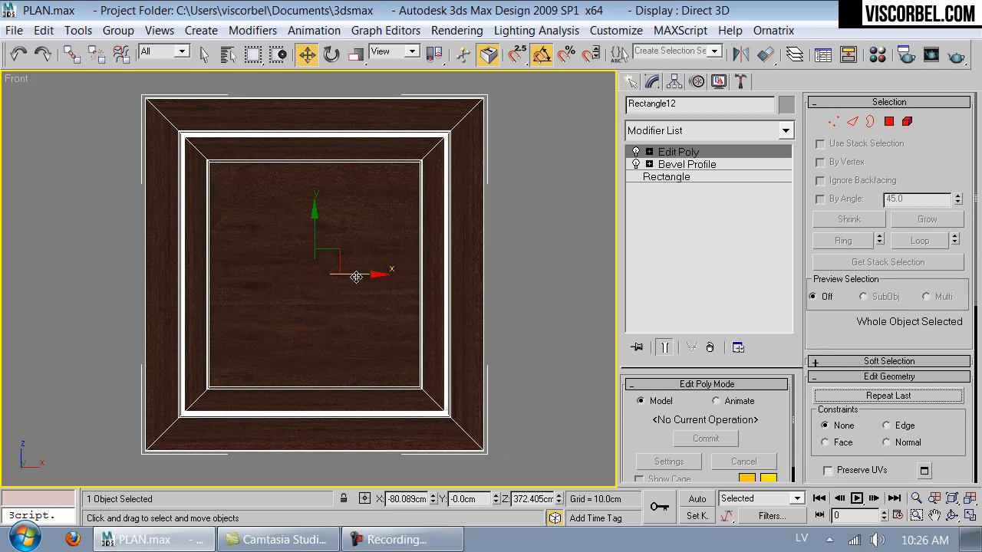
Step: Start a Slice Plane at vertex level, rotate it upright and move it towards the door's right frame member
key(1)
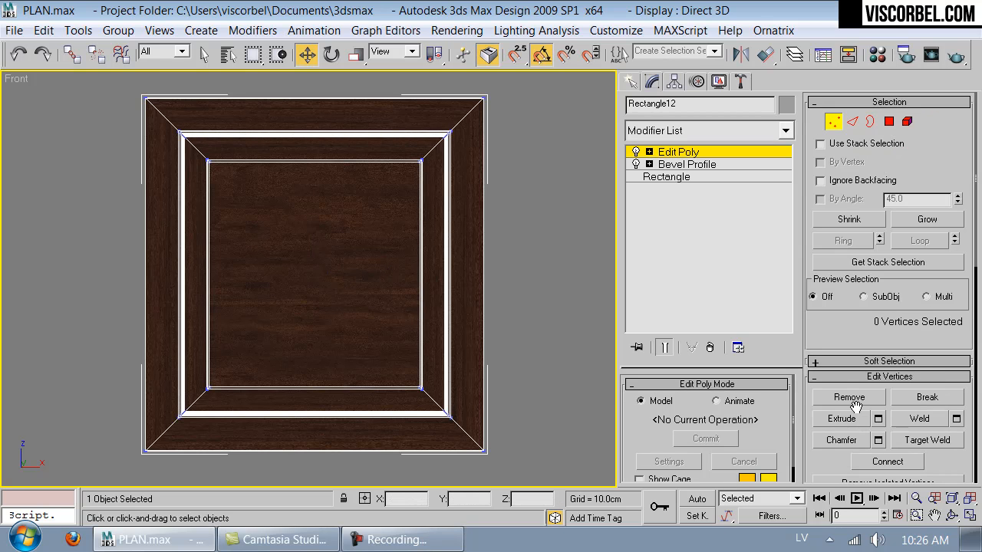
scroll(824, 452, down, 10)
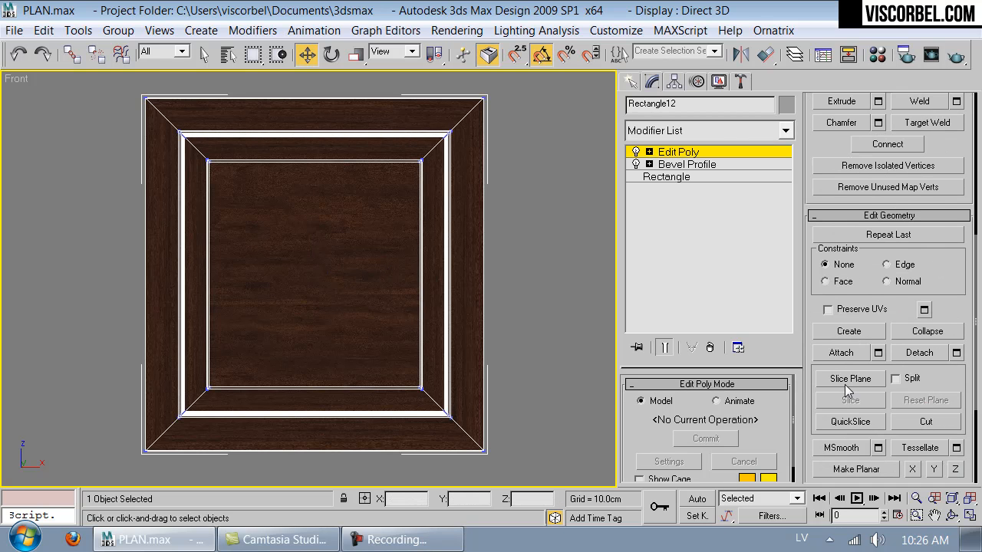
click(848, 384)
key(e)
drag(344, 269, 291, 274)
key(w)
drag(351, 272, 492, 287)
Step: Align the vertical slice plane with the inner corner of the right frame member, at X about -56.05 cm
middle_drag(481, 203, 269, 478)
scroll(384, 345, up, 6)
middle_drag(465, 268, 338, 176)
scroll(303, 238, up, 5)
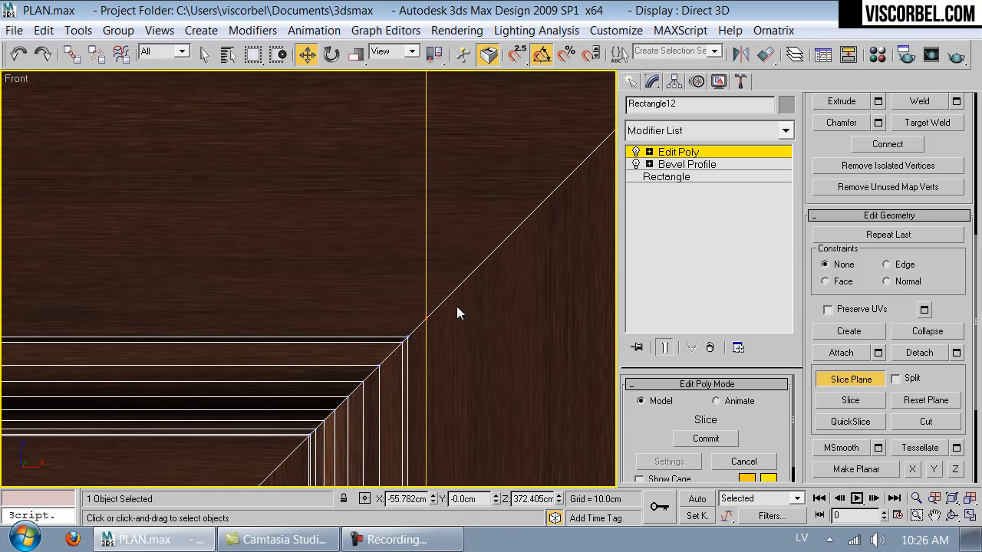
drag(424, 319, 402, 314)
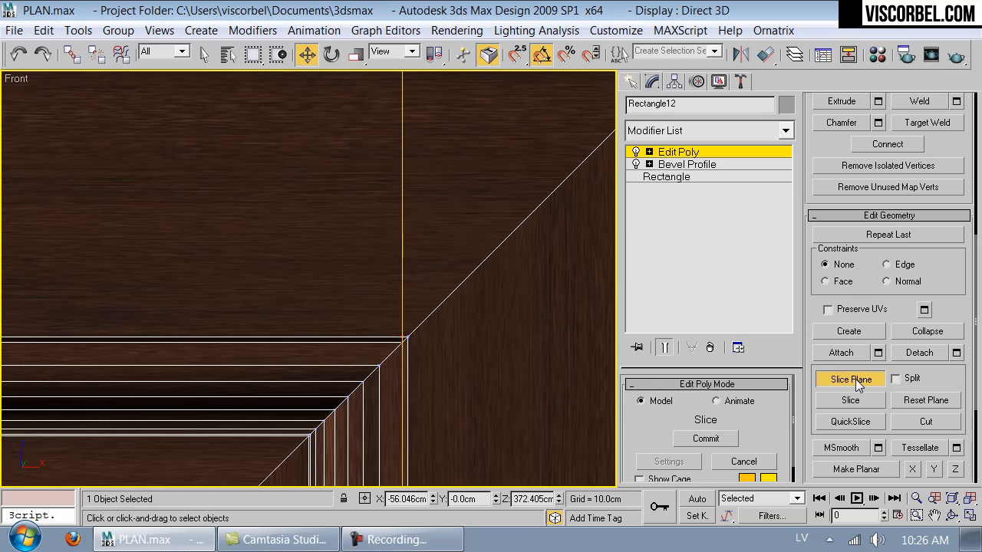
Step: Move the vertical slice plane across the door to the inner side of the left frame member
scroll(298, 373, down, 8)
middle_drag(268, 402, 417, 199)
scroll(407, 294, up, 2)
middle_drag(361, 325, 422, 296)
scroll(520, 297, down, 2)
drag(523, 327, 212, 322)
scroll(167, 315, up, 2)
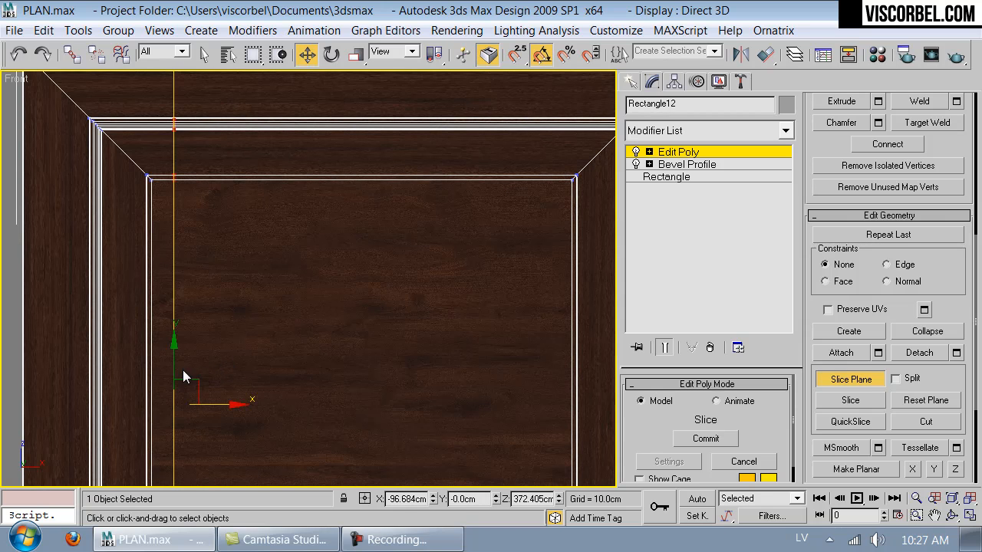
Step: Align the slice plane with the left frame member's inner corner at X about -104.14 cm and slice the door there
drag(108, 68, 102, 82)
scroll(115, 141, up, 1)
middle_drag(114, 141, 211, 289)
scroll(219, 249, up, 3)
middle_drag(390, 328, 393, 318)
drag(453, 362, 135, 393)
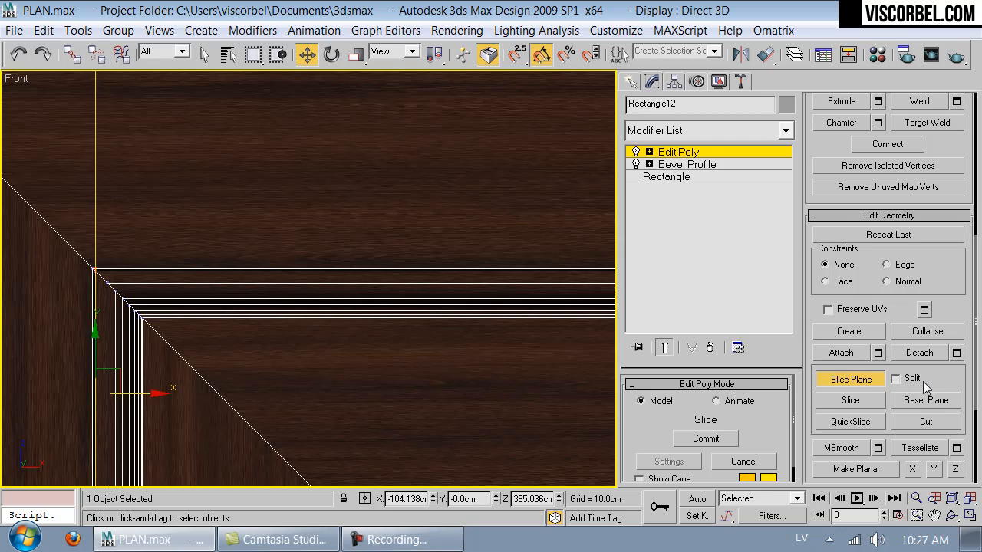
scroll(496, 410, down, 6)
middle_drag(426, 327, 276, 139)
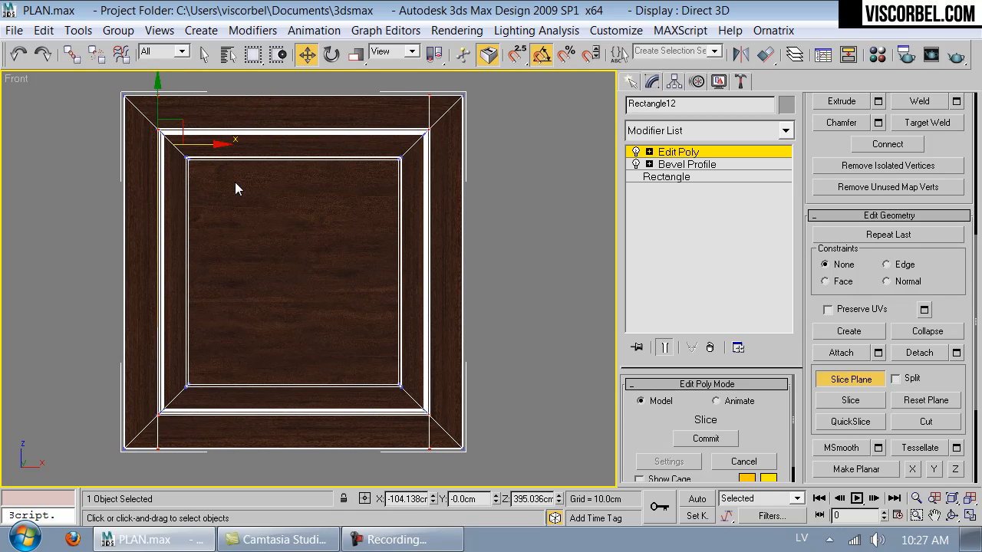
Step: Select all polygons of the door's right and left vertical frame members at polygon level
key(4)
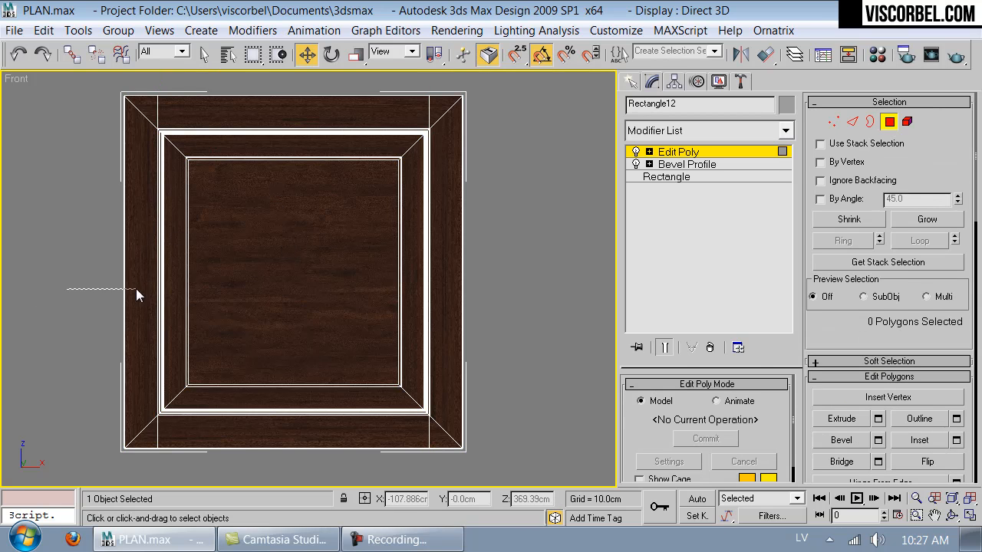
drag(136, 288, 573, 216)
drag(430, 527, 428, 527)
middle_drag(378, 237, 281, 392)
scroll(280, 393, up, 3)
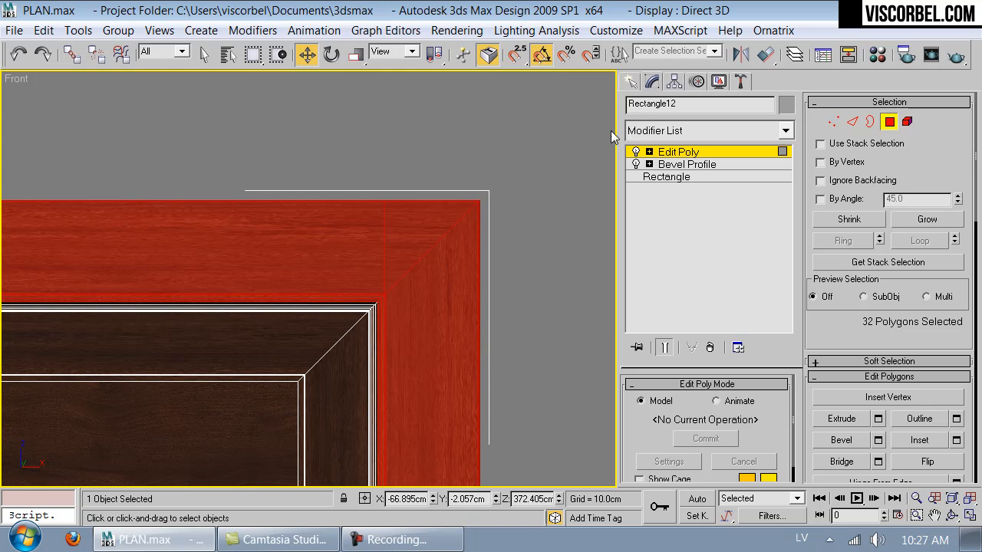
scroll(393, 458, down, 4)
drag(502, 285, 475, 335)
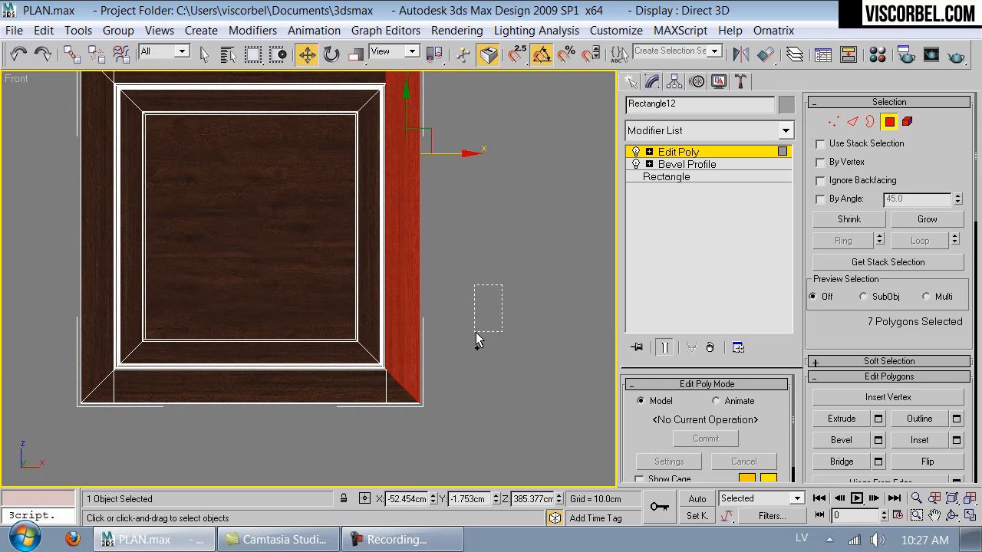
drag(398, 462, 397, 462)
middle_drag(132, 308, 295, 353)
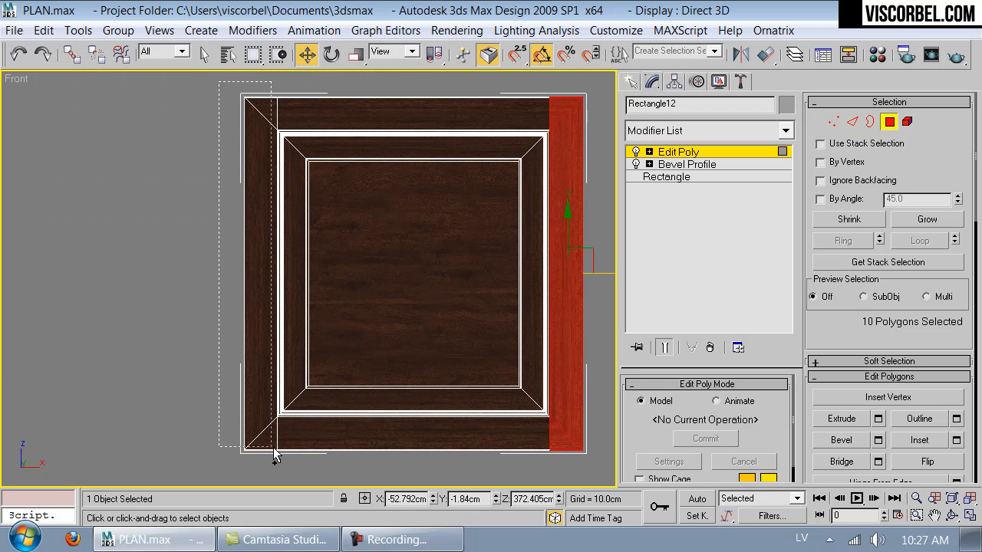
drag(274, 451, 273, 453)
Step: Examine the selected side-member polygons from the top and in perspective with edged faces shown
key(t)
scroll(223, 330, up, 2)
middle_drag(223, 331, 206, 254)
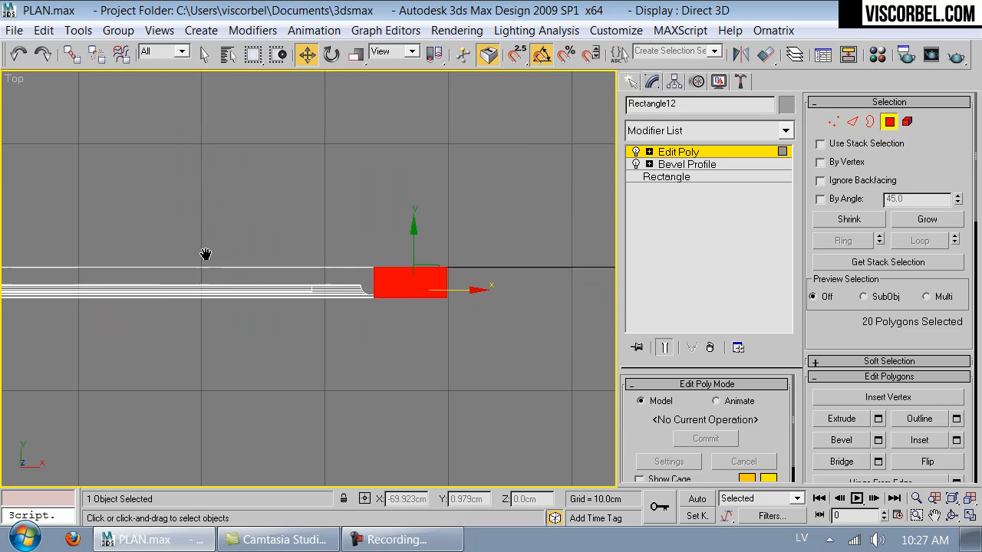
scroll(309, 237, up, 7)
key(p)
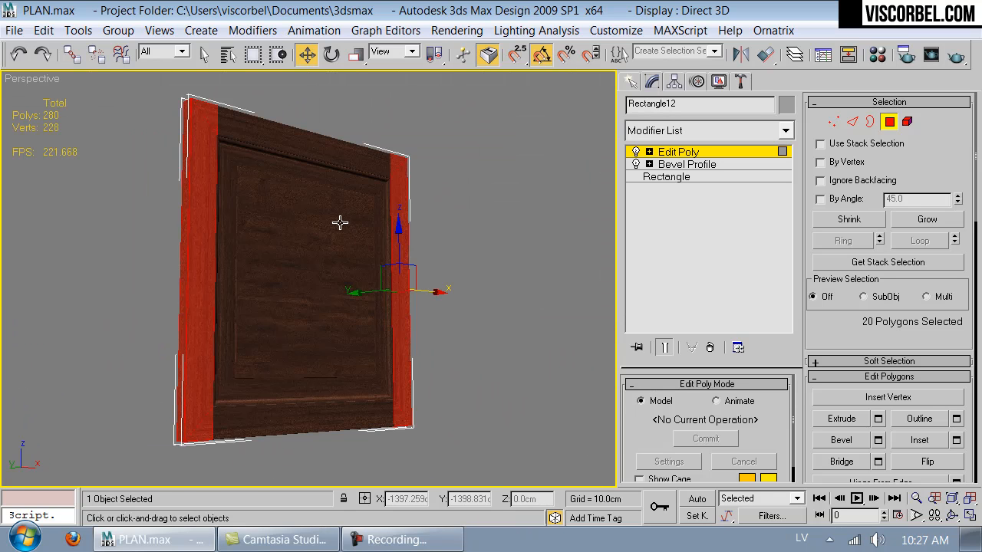
alt+middle_drag(340, 222, 423, 211)
scroll(318, 335, up, 6)
key(F4)
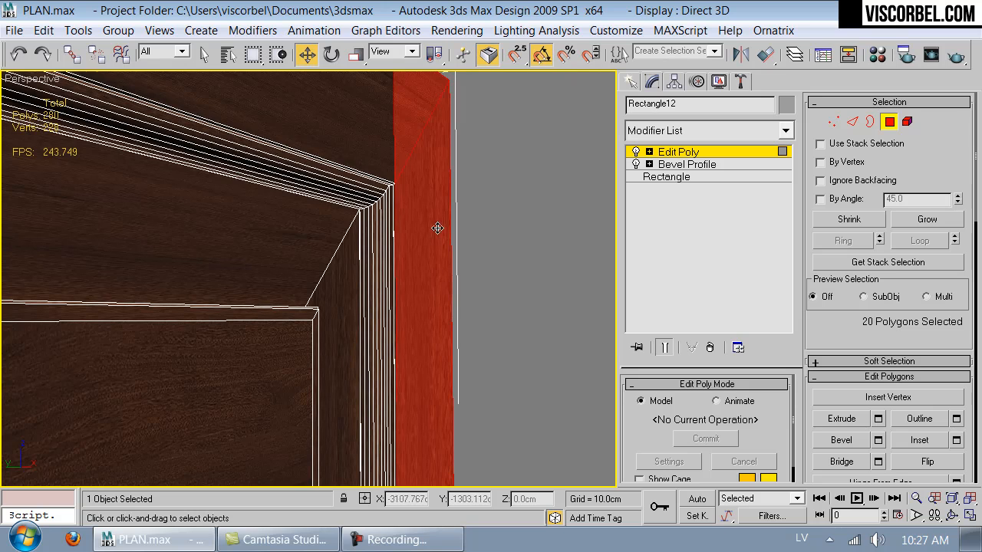
scroll(399, 209, down, 10)
alt+middle_drag(422, 213, 318, 197)
scroll(318, 197, up, 6)
alt+middle_drag(256, 346, 342, 304)
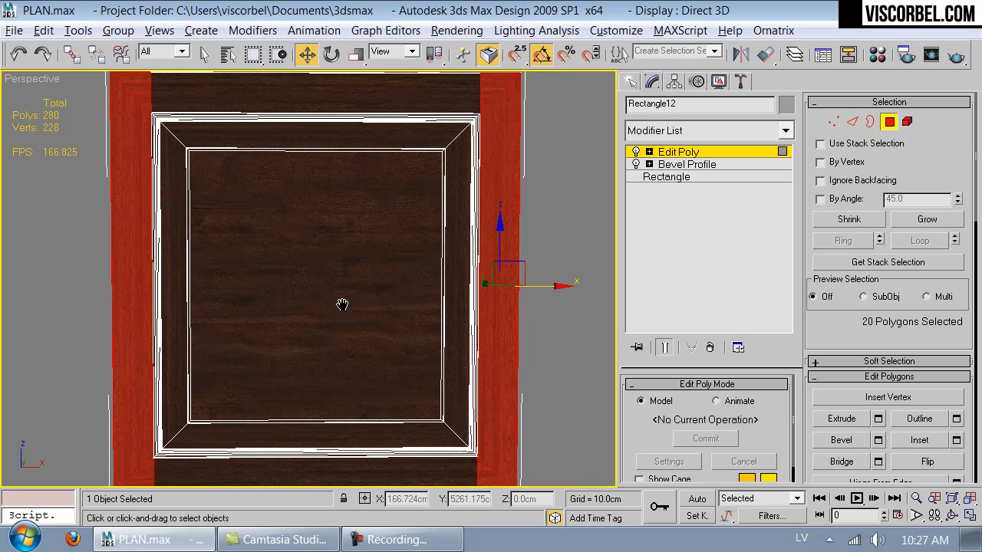
key(f)
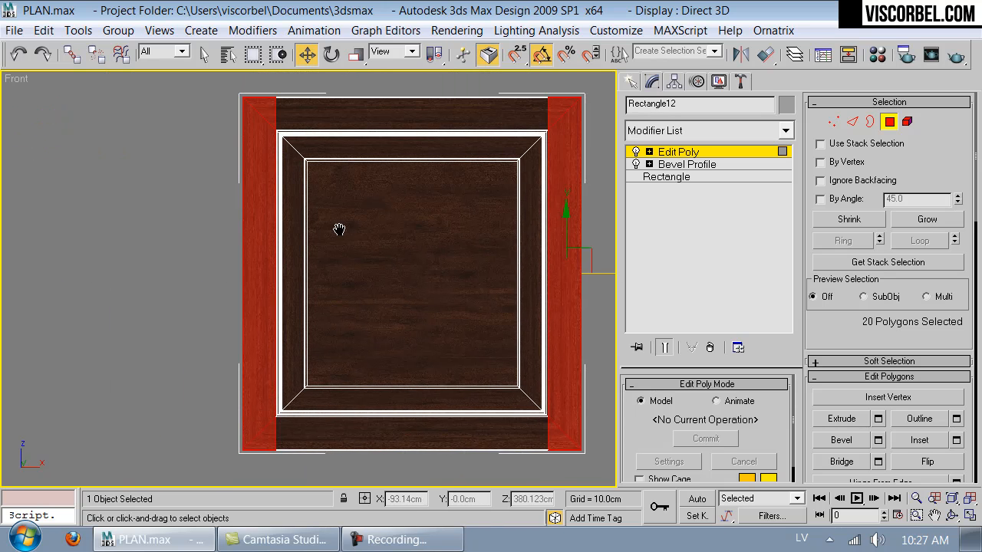
Step: Select only the polygons of the upper and lower horizontal frame members, leaving out the inner panel and its bevels
scroll(340, 230, down, 1)
middle_drag(340, 230, 255, 245)
drag(300, 99, 318, 535)
scroll(338, 380, up, 2)
middle_drag(318, 234, 323, 306)
scroll(337, 379, up, 2)
scroll(369, 404, down, 2)
alt+click(411, 315)
scroll(567, 264, down, 3)
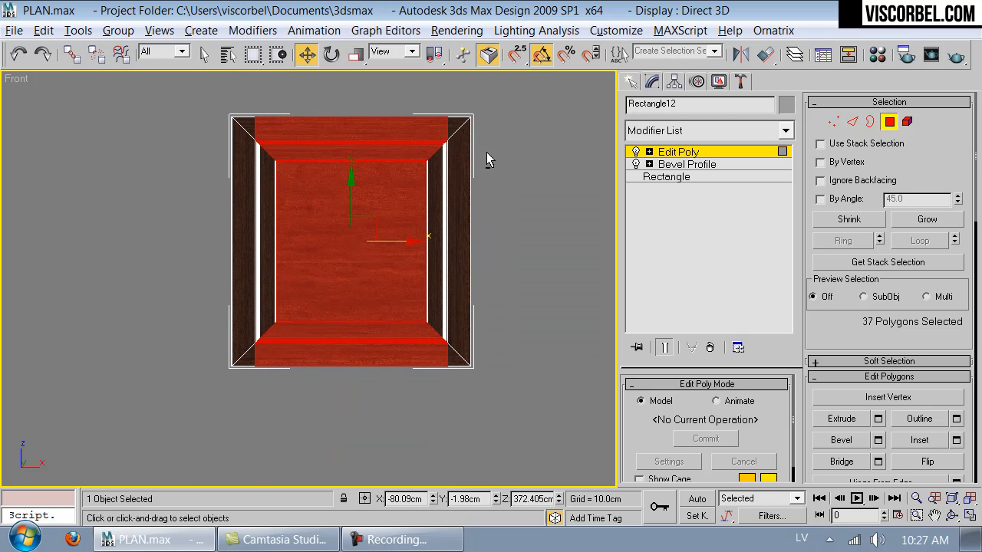
alt+drag(66, 333, 66, 333)
middle_drag(286, 213, 235, 268)
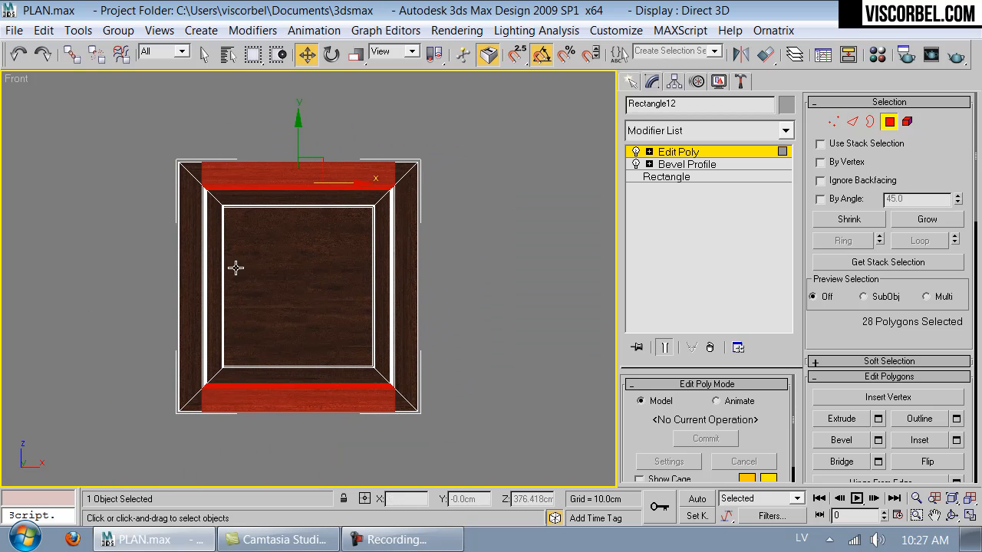
Step: Add a UVW Map modifier to the selected horizontal members and set its mapping type to Box
click(695, 134)
click(699, 126)
click(692, 132)
scroll(679, 107, down, 15)
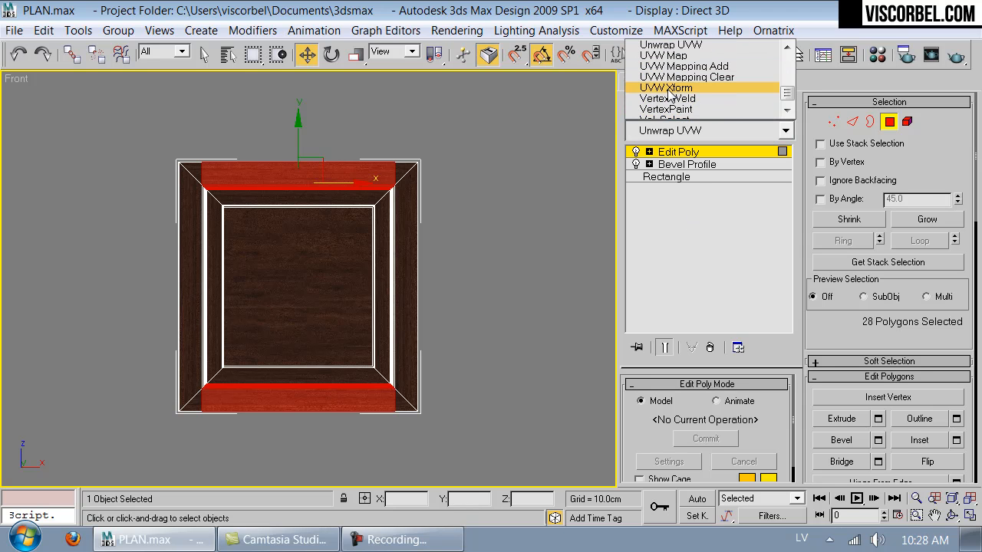
click(680, 52)
key(z)
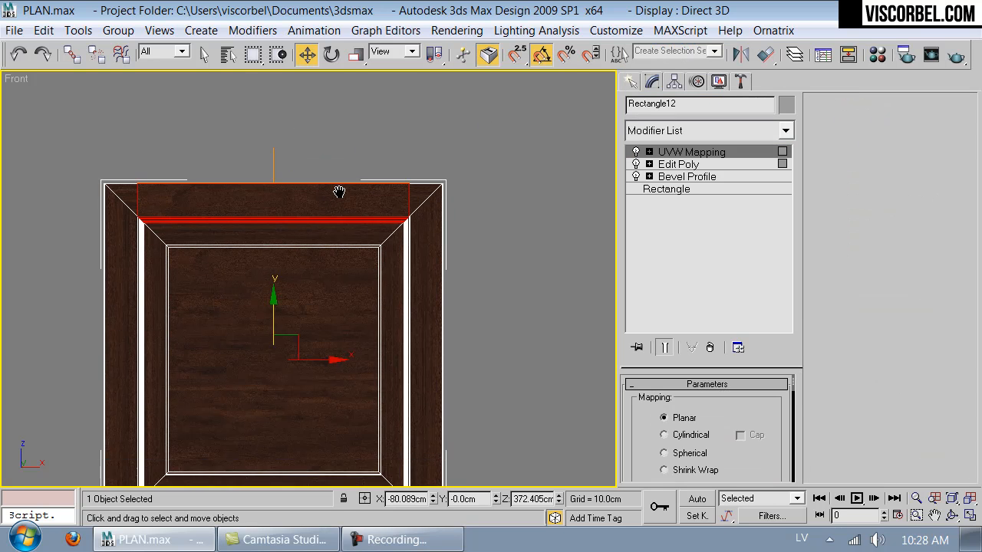
drag(745, 472, 720, 377)
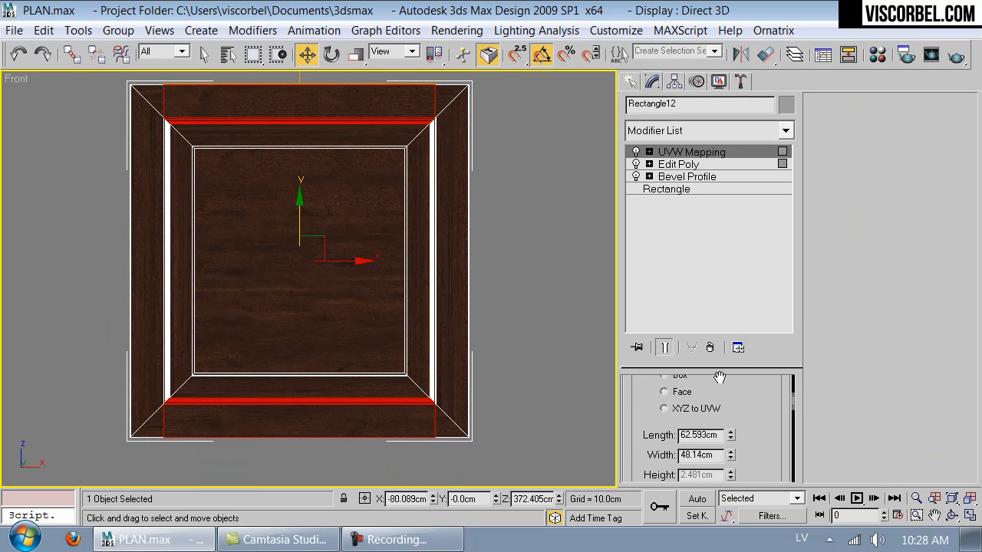
click(678, 377)
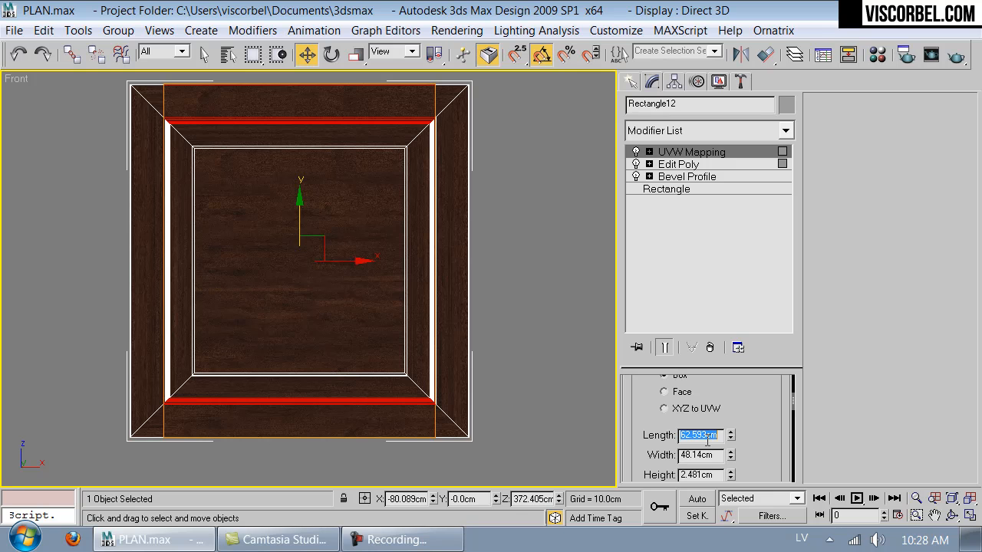
Step: Set the box mapping's length, width and height to 120 cm
key(Tab)
text(1)
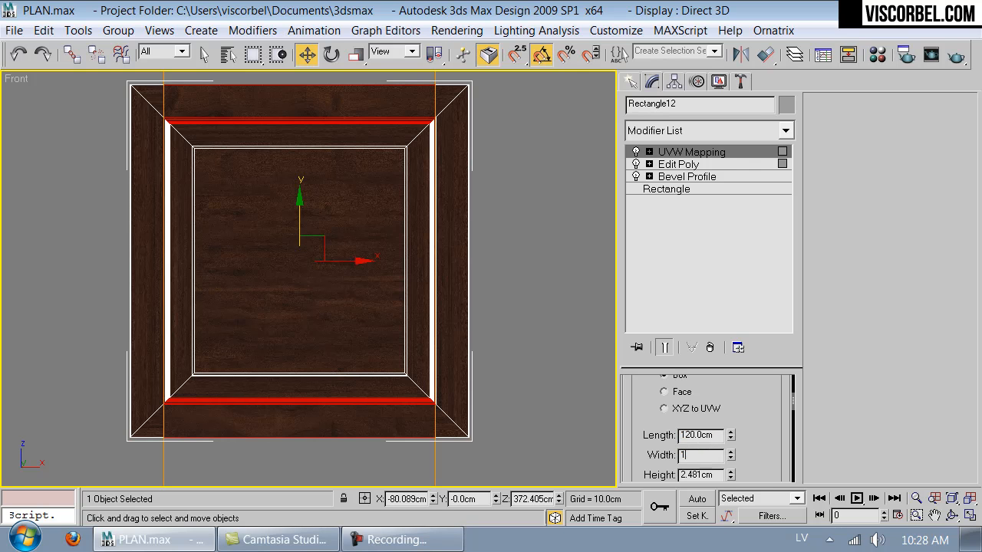
text(20)
key(Tab)
text(1)
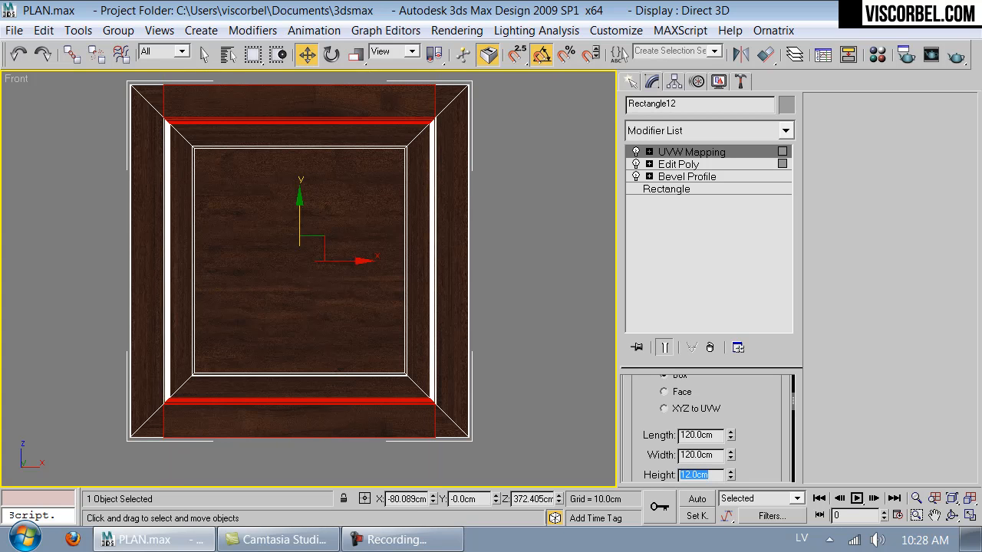
middle_drag(382, 267, 360, 225)
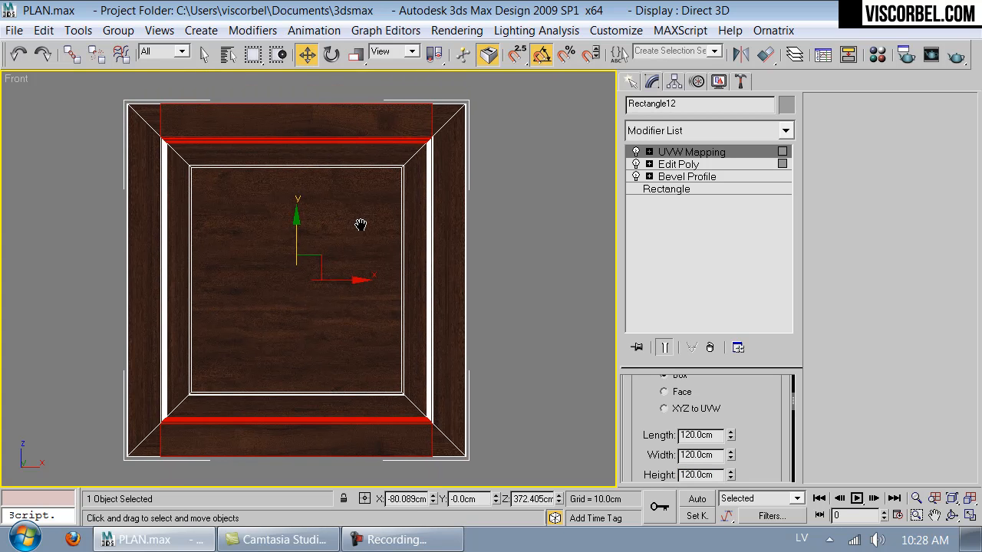
Step: Set the box mapping's length, width and height to 140 cm
key(p)
alt+middle_drag(302, 215, 398, 232)
drag(715, 436, 558, 441)
text(140)
key(Tab)
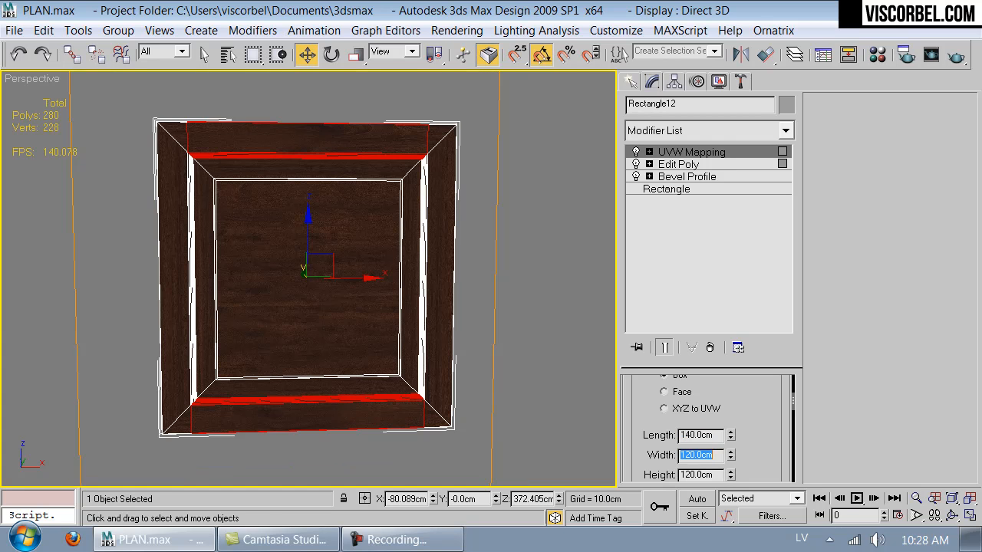
key(Tab)
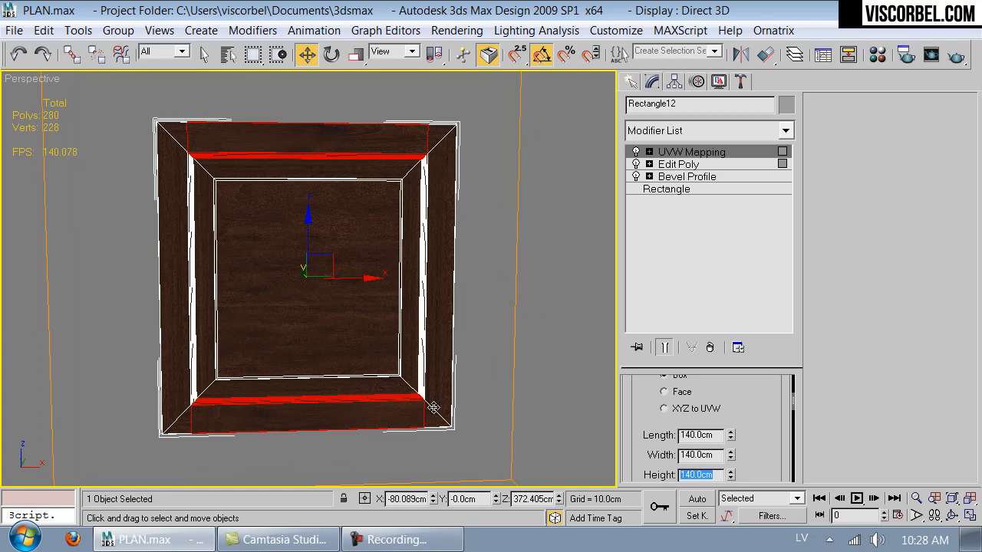
Step: Move the UVW mapping gizmo up about 14 cm to shift the wood grain on the horizontal members
alt+middle_drag(433, 408, 377, 280)
key(1)
drag(313, 226, 316, 192)
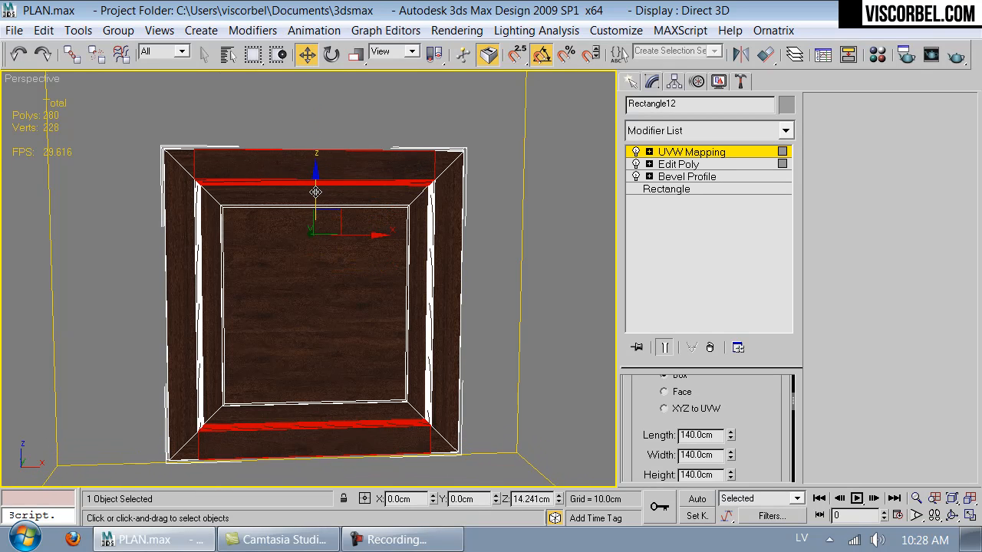
key(1)
Step: Examine the wood grain on the door's horizontal members from several angles and distances
alt+middle_drag(475, 238, 405, 234)
scroll(384, 184, up, 5)
middle_drag(384, 184, 296, 398)
alt+middle_drag(312, 344, 410, 191)
scroll(414, 340, down, 6)
scroll(529, 186, up, 3)
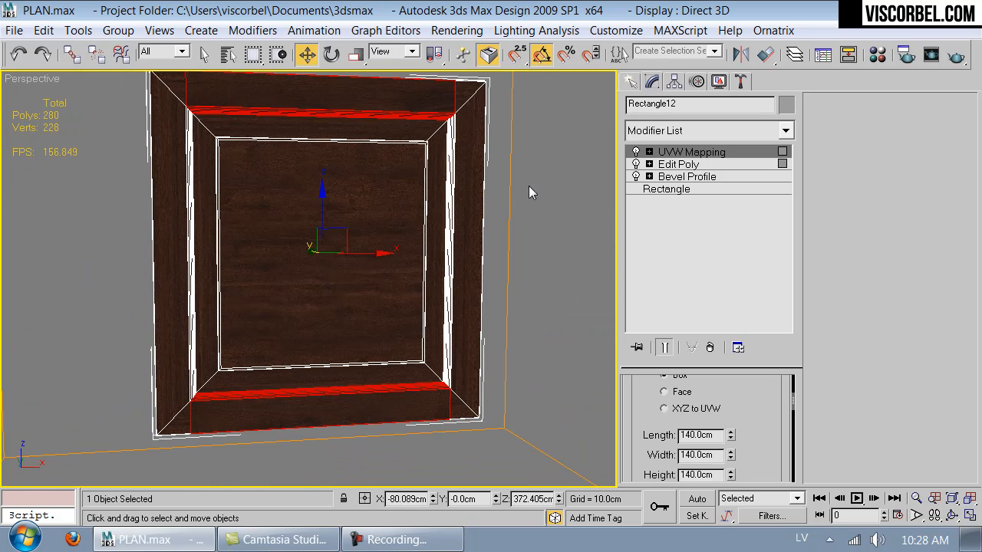
click(705, 136)
click(584, 179)
alt+middle_drag(447, 165, 511, 161)
scroll(487, 261, up, 5)
scroll(570, 184, down, 5)
scroll(511, 162, down, 3)
alt+middle_drag(386, 274, 390, 253)
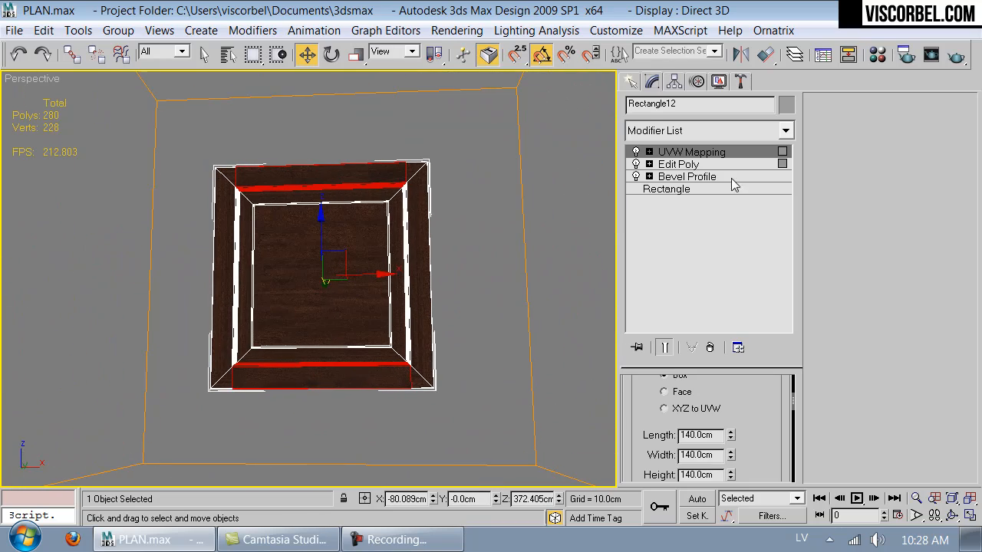
Step: Add a second Edit Poly modifier above the mapping and invert the polygon selection to the rest of the door
click(767, 135)
scroll(667, 80, up, 1)
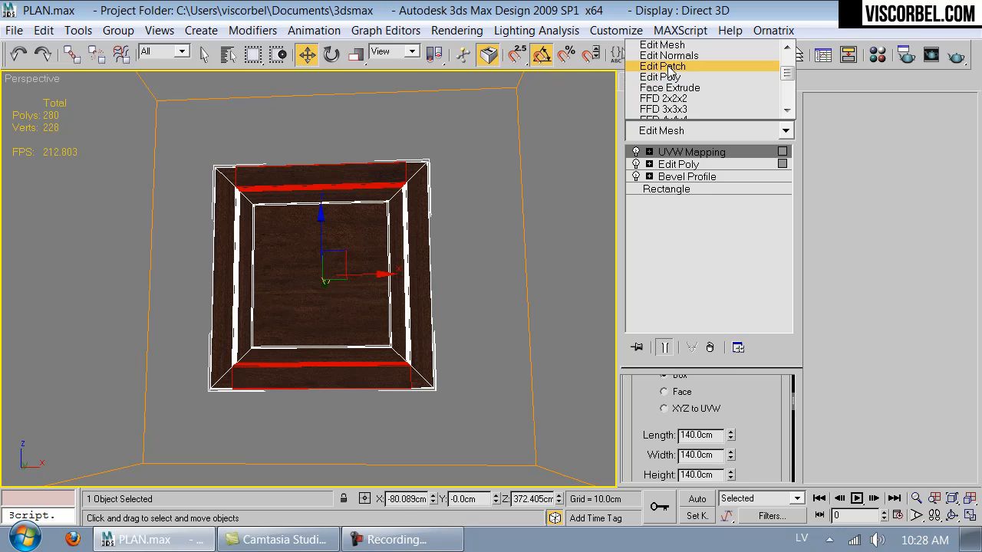
click(668, 77)
key(4)
middle_drag(307, 204, 314, 231)
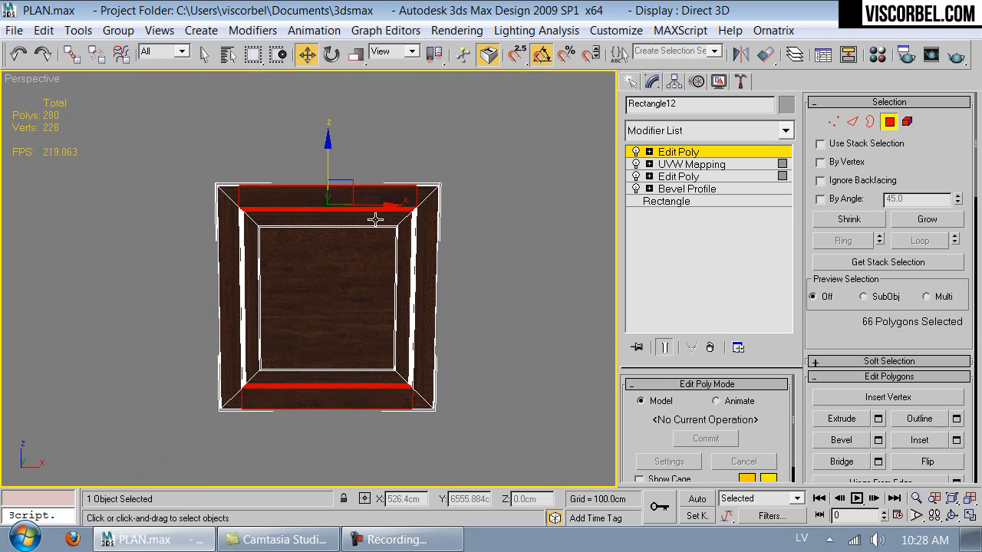
key(ctrl+i)
scroll(331, 227, up, 4)
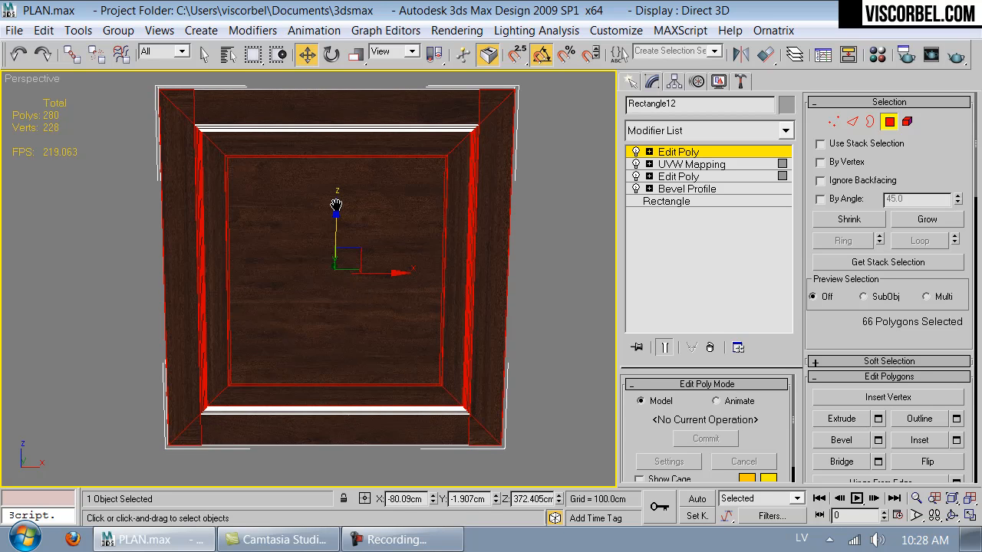
Step: Add another UVW Map modifier for the inverted selection and set its mapping type to Box
click(641, 132)
click(665, 140)
click(683, 132)
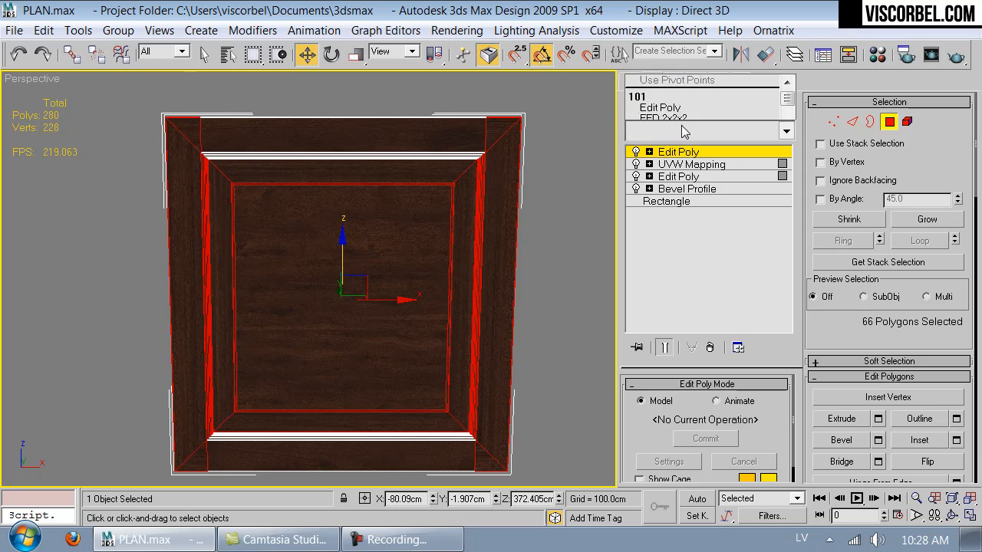
key(u)
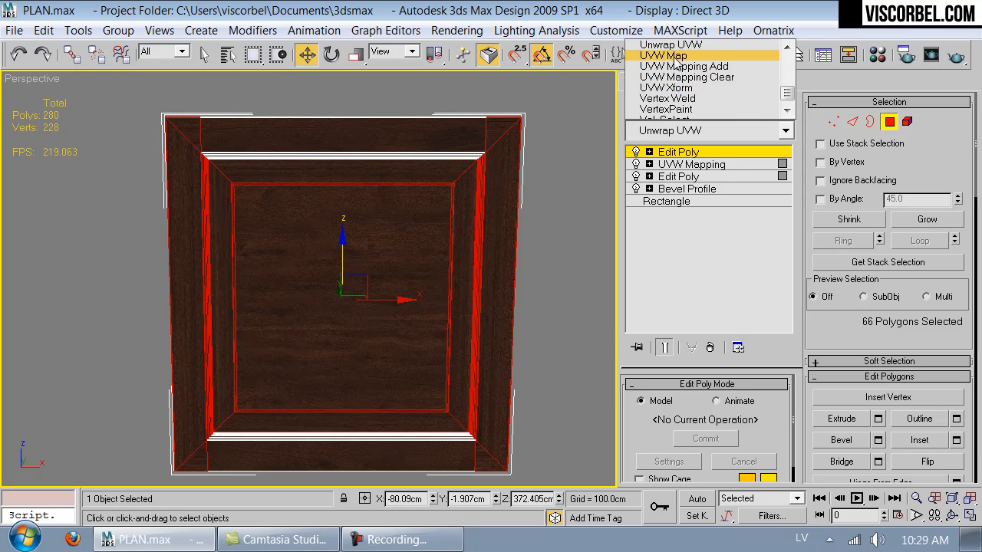
click(665, 56)
drag(747, 463, 706, 408)
click(680, 425)
Step: Set the second box mapping's dimensions to 140 cm
drag(770, 442, 708, 359)
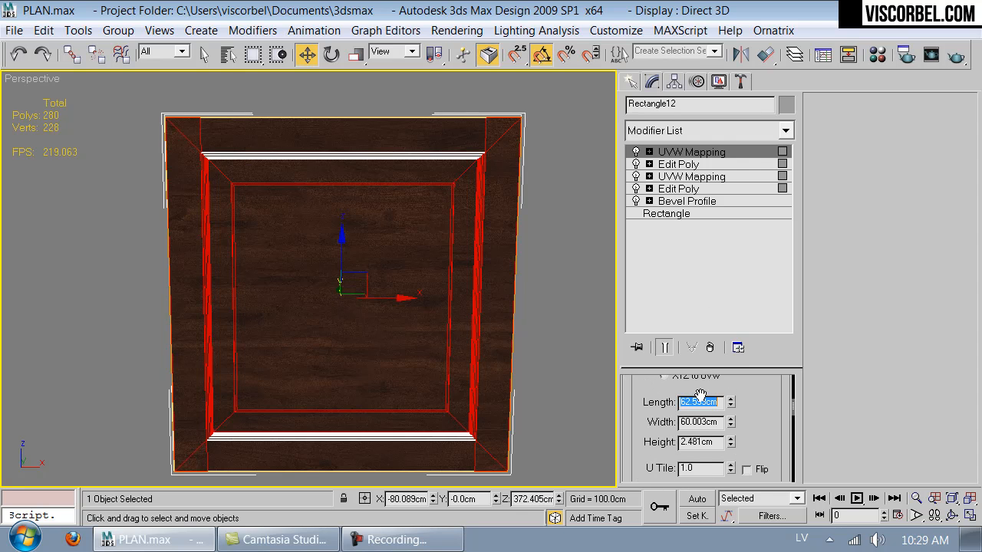
text(140)
key(Tab)
text(140)
key(Return)
Step: Try the Y alignment for the second mapping and settle on the X alignment
scroll(751, 444, down, 5)
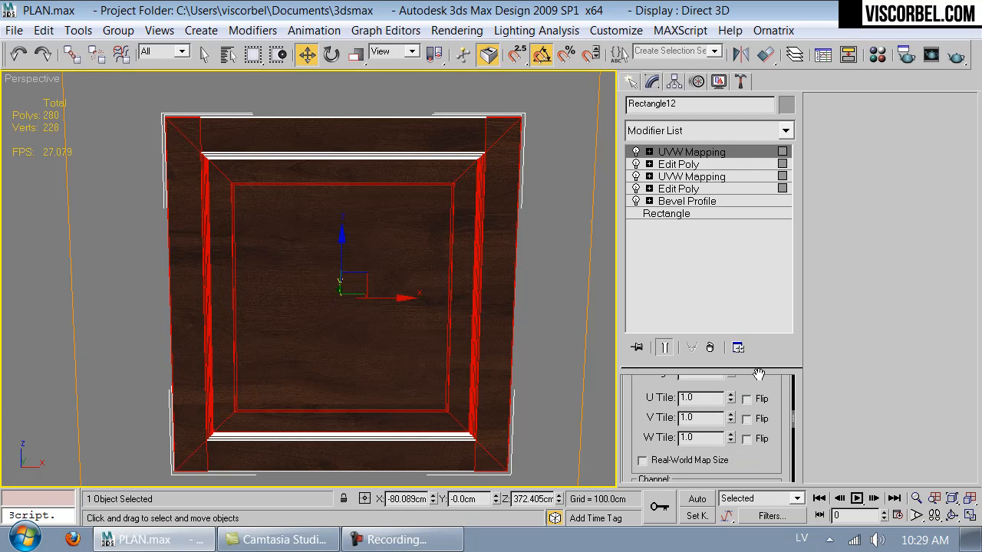
click(698, 437)
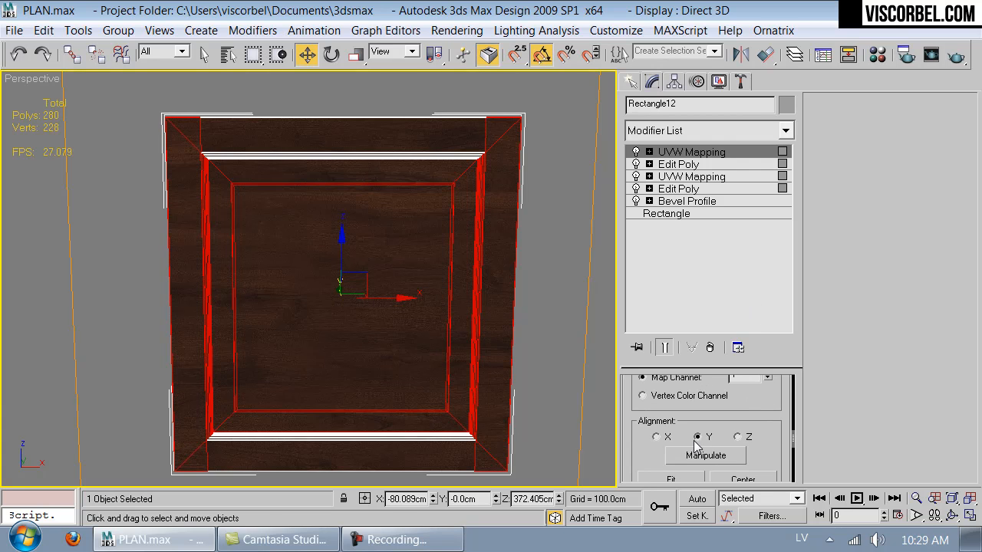
click(656, 438)
Step: Rotate the second mapping's gizmo about the X axis so the grain runs vertically along the door's side members
alt+middle_drag(232, 232, 459, 332)
key(1)
key(e)
drag(478, 355, 448, 288)
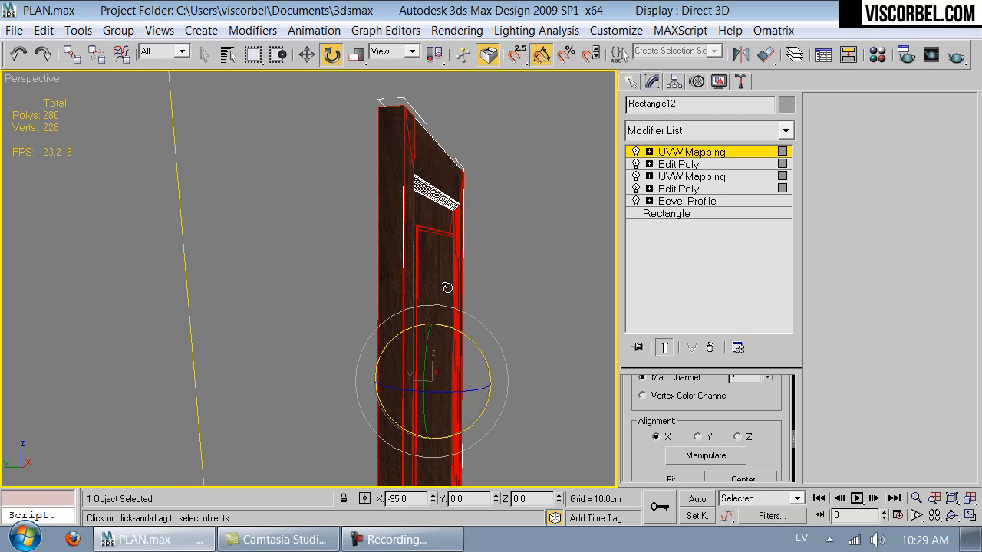
key(1)
click(514, 277)
alt+middle_drag(514, 277, 422, 219)
middle_drag(425, 239, 389, 185)
click(417, 222)
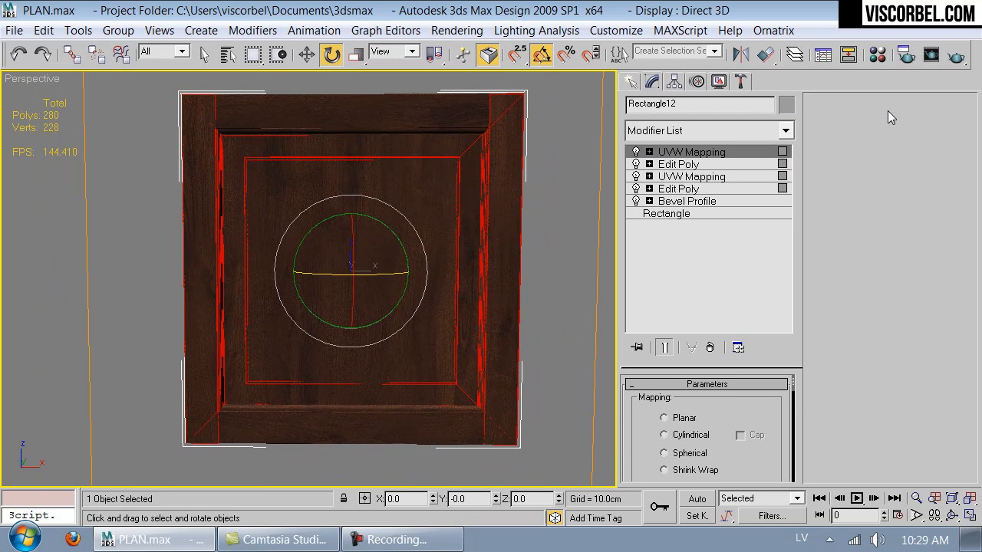
Step: Add a third Edit Poly modifier on top of the door's modifier stack
click(725, 126)
scroll(670, 77, down, 1)
scroll(670, 60, up, 1)
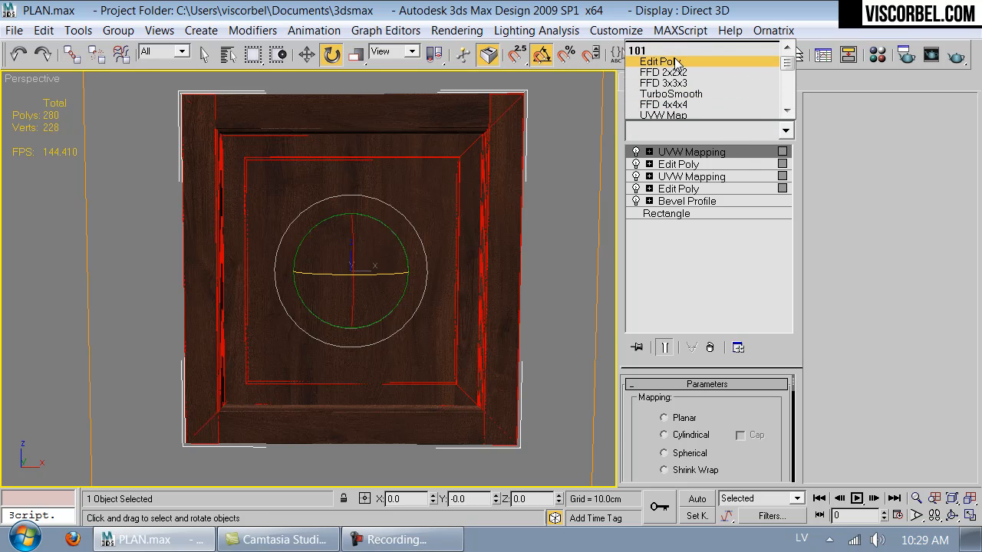
scroll(679, 106, down, 8)
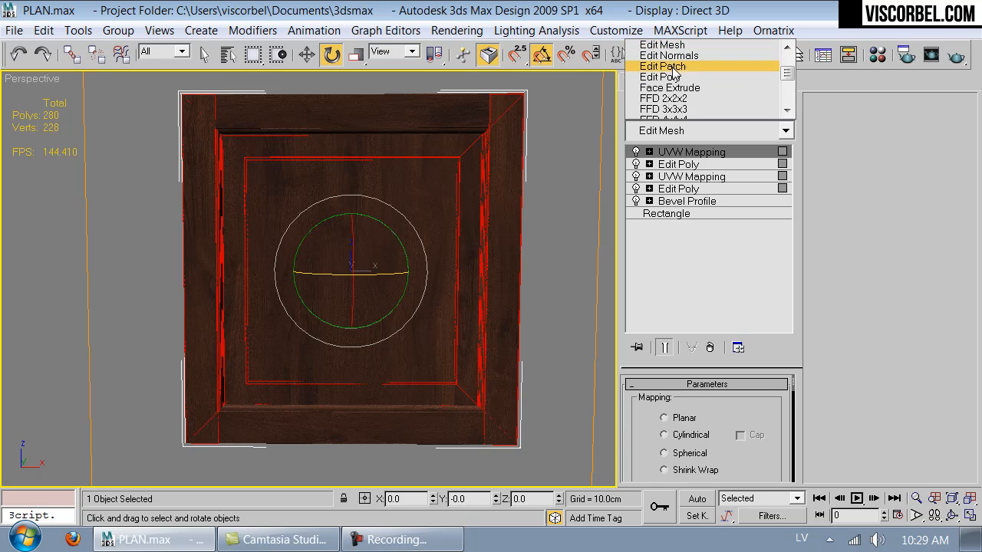
click(664, 74)
Step: Select only the door's central panel polygons in the front view, including its sloped border
key(f)
scroll(376, 178, up, 2)
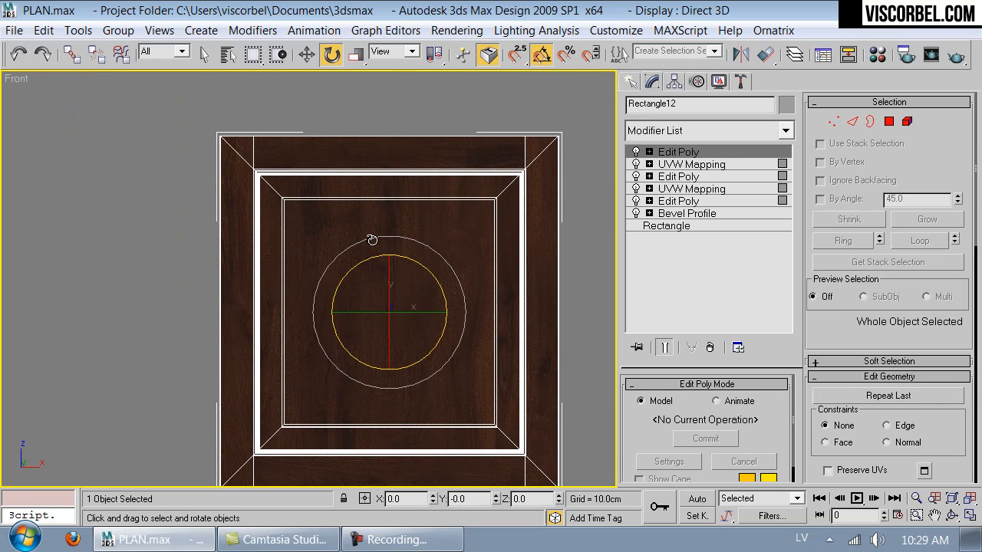
key(4)
key(q)
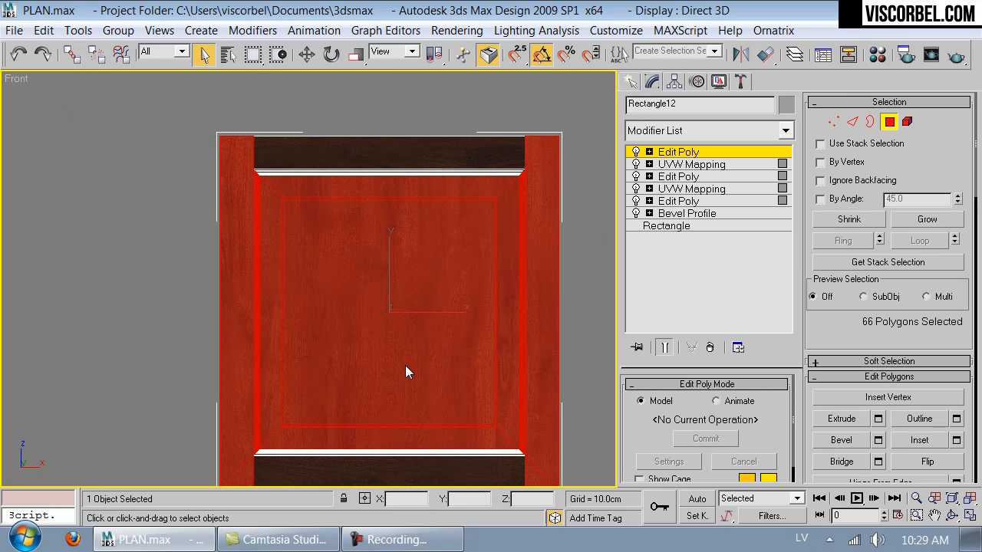
key(ctrl+z)
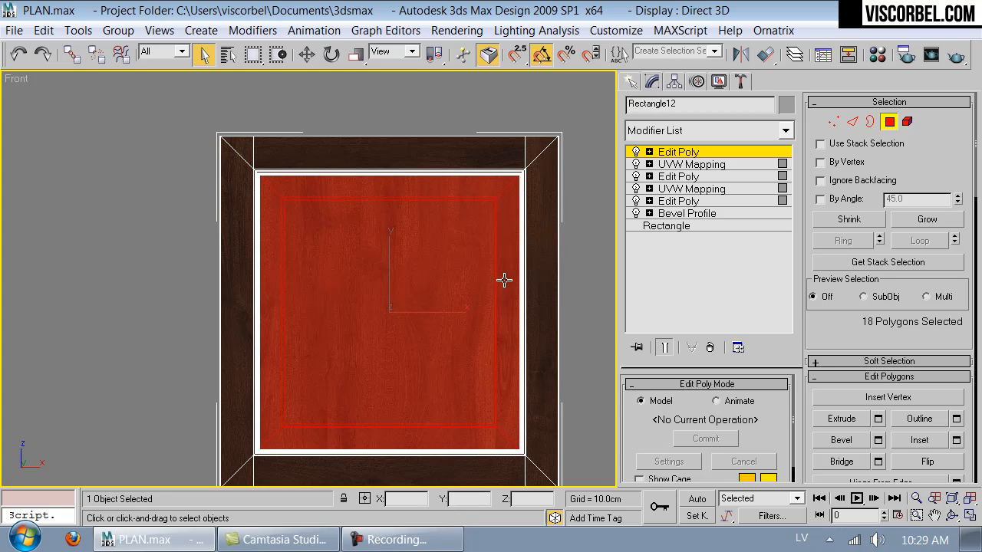
Step: Add a third UVW Map modifier for the selected central panel polygons
key(p)
key(z)
alt+middle_drag(520, 226, 547, 217)
scroll(484, 213, up, 2)
click(719, 135)
click(713, 132)
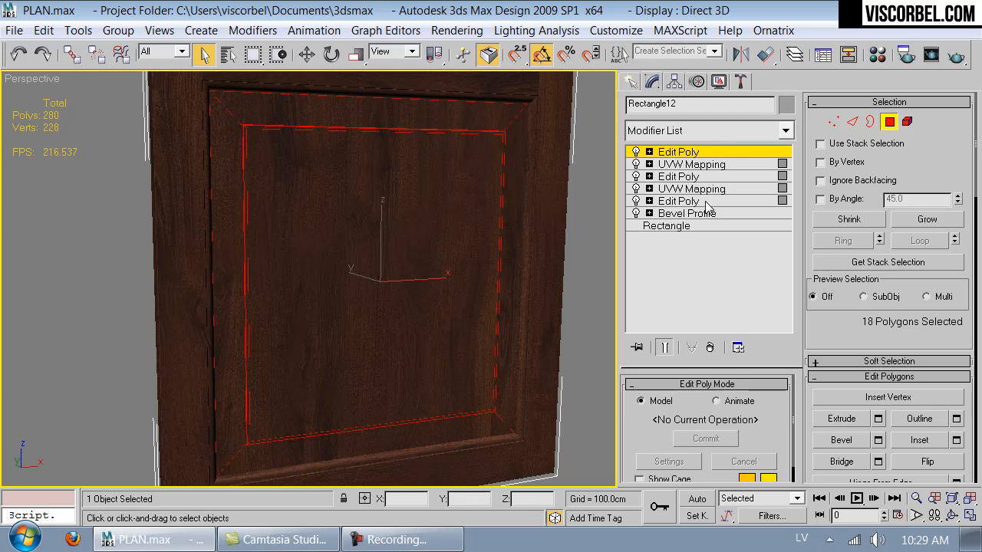
click(691, 132)
scroll(688, 98, down, 10)
scroll(689, 75, up, 2)
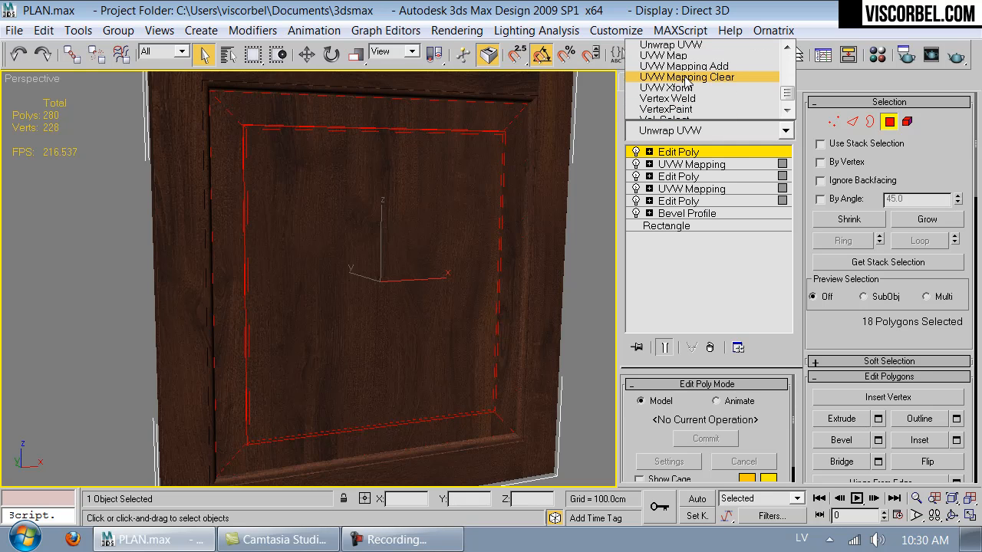
click(688, 65)
Step: Rotate the third mapping's gizmo -90 degrees about the Y axis
alt+middle_drag(431, 278, 370, 267)
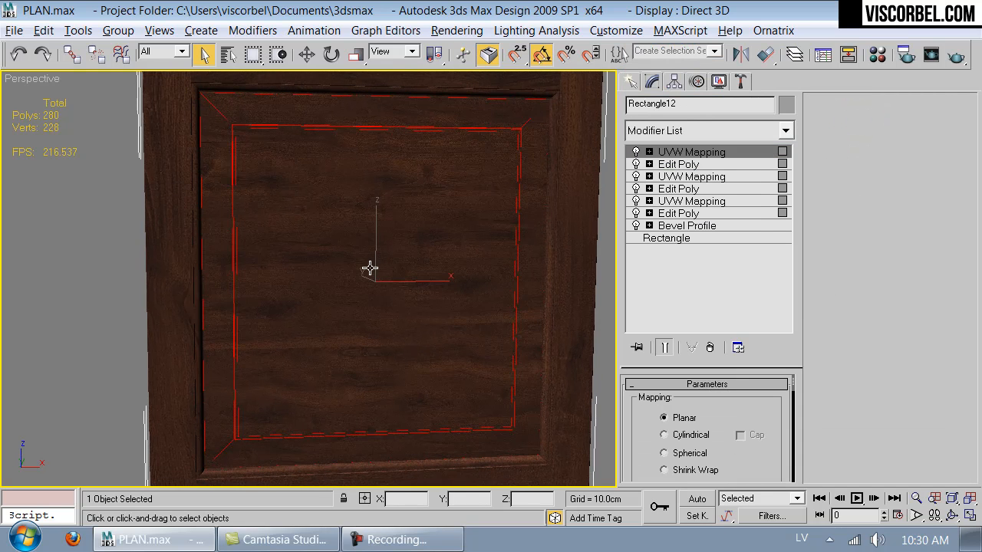
key(1)
key(e)
drag(414, 237, 372, 181)
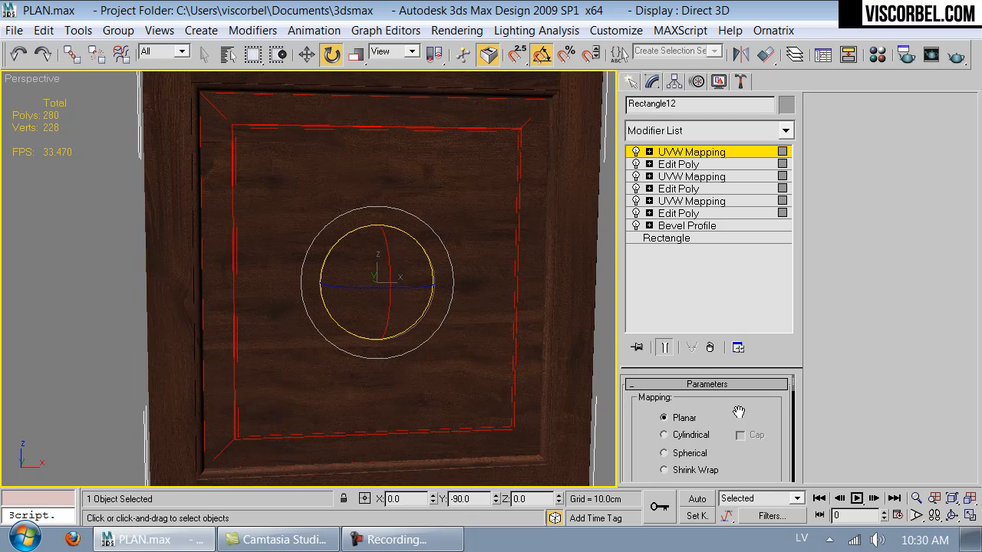
Step: Set the central panel's mapping to Box with length, width and height of 135 cm
scroll(737, 430, down, 3)
scroll(658, 422, down, 2)
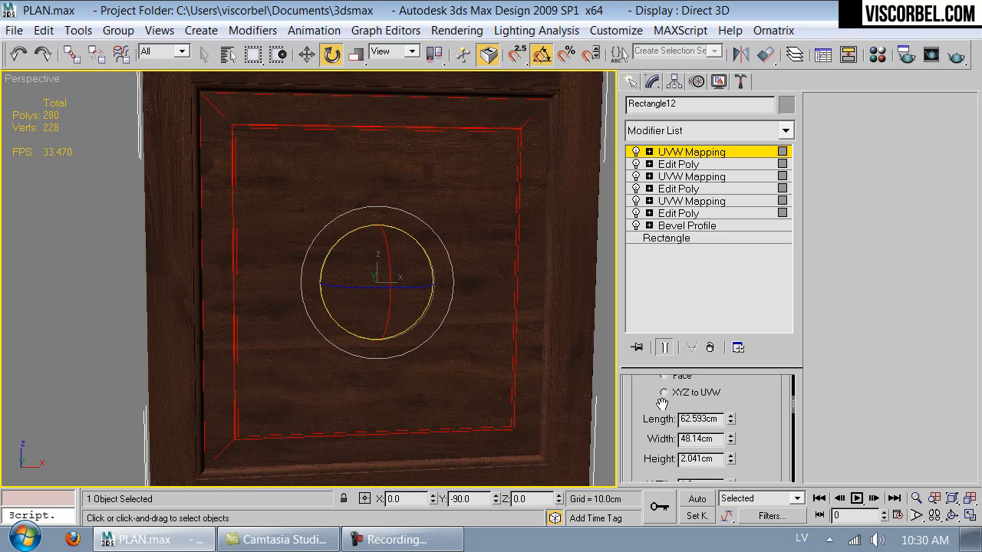
text(35)
key(Tab)
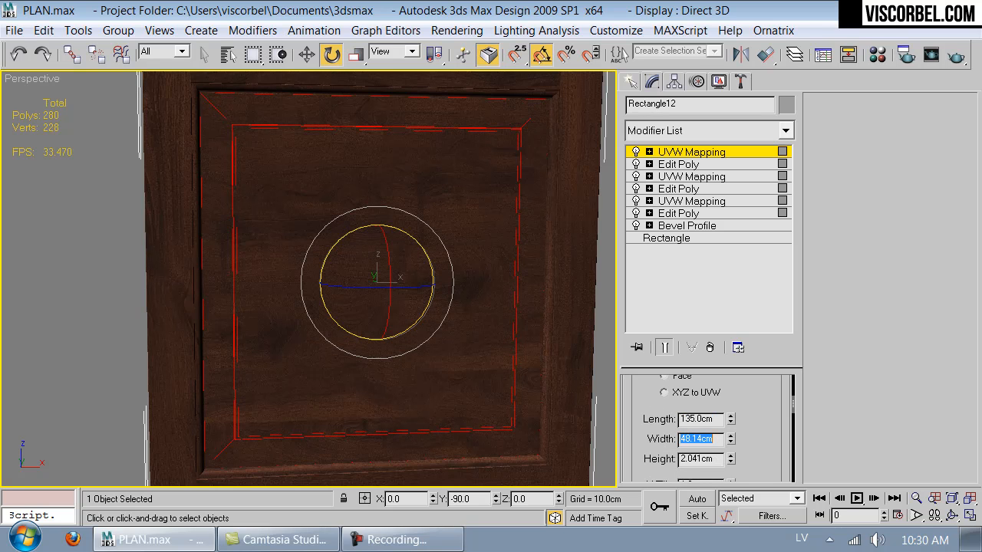
text(135)
key(Tab)
text(135)
key(Return)
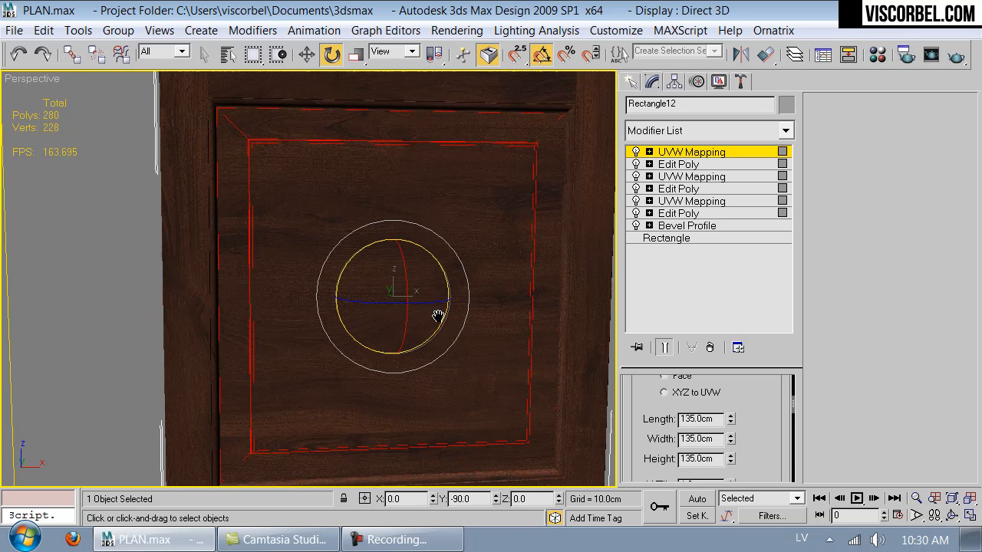
drag(416, 246, 449, 279)
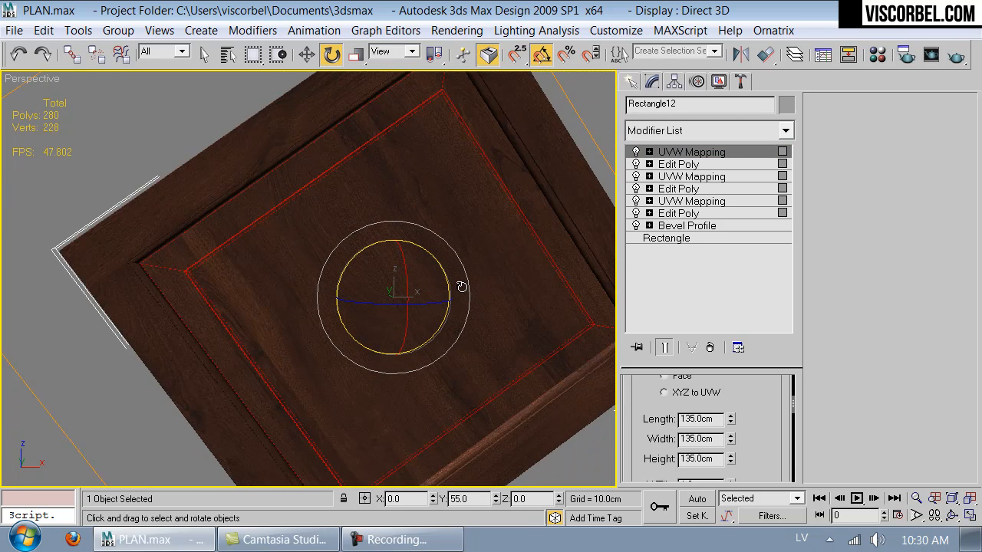
key(ctrl+z)
Step: Try the Y alignment for the central panel's mapping and settle on X
drag(773, 442, 768, 285)
scroll(746, 426, down, 1)
click(697, 464)
click(667, 465)
Step: Rotate the central panel's mapping gizmo so its wood grain runs vertically
alt+middle_drag(369, 300, 477, 330)
scroll(478, 330, up, 3)
key(1)
drag(506, 275, 533, 354)
key(1)
scroll(533, 357, down, 3)
middle_drag(533, 357, 310, 251)
scroll(310, 251, up, 1)
scroll(324, 263, down, 3)
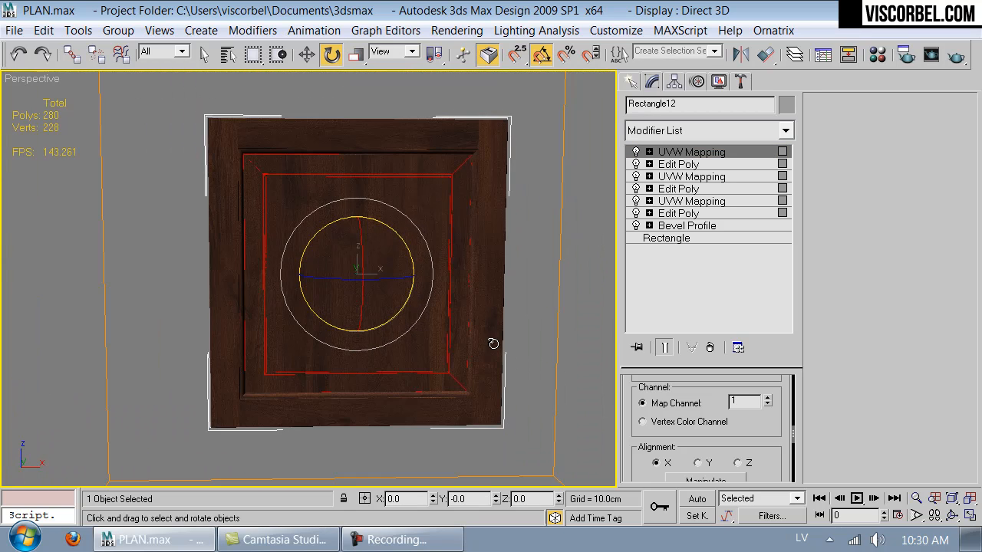
Step: Check the mapped door without its selection outline and save the scene
click(524, 306)
alt+middle_drag(509, 274, 414, 186)
click(413, 187)
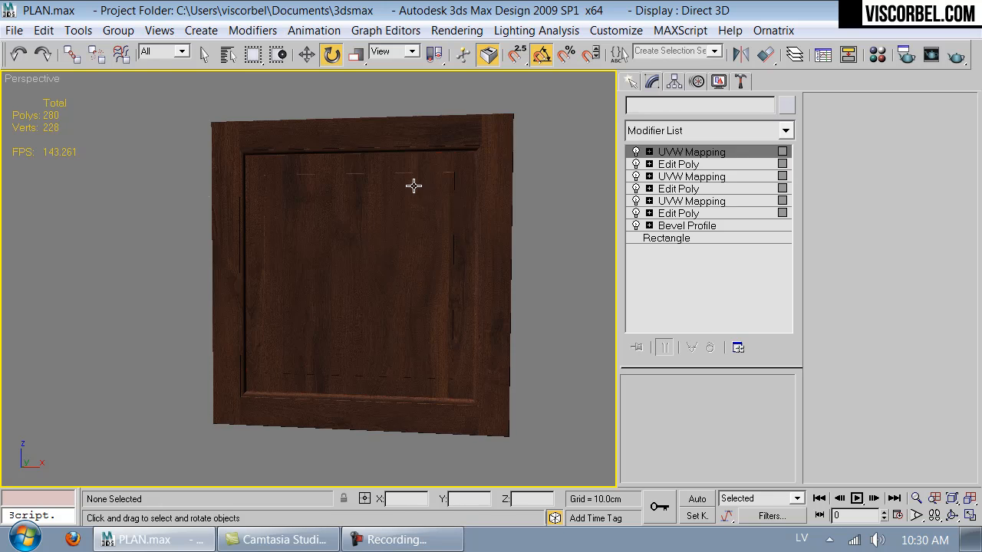
key(ctrl+s)
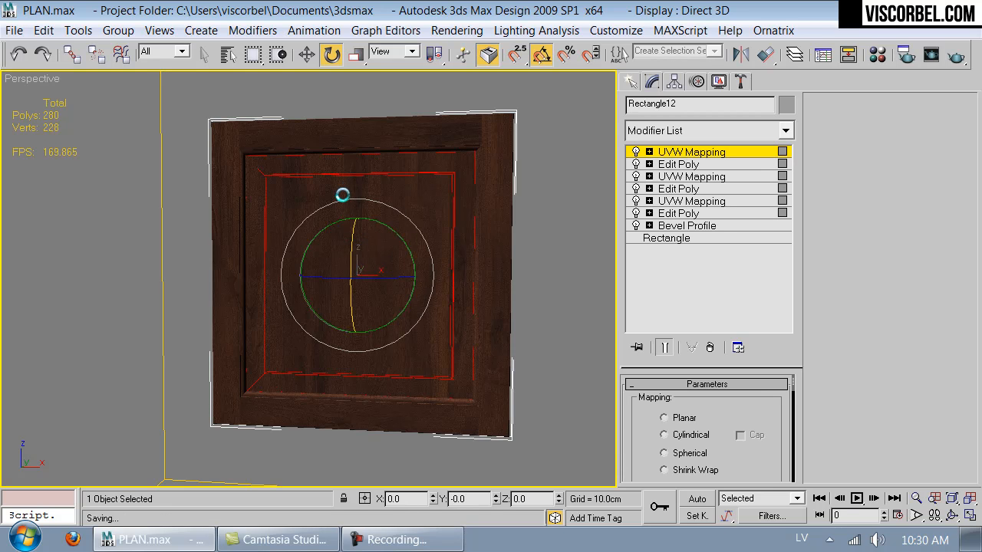
Step: Deselect the door and unhide all objects in the front view
key(w)
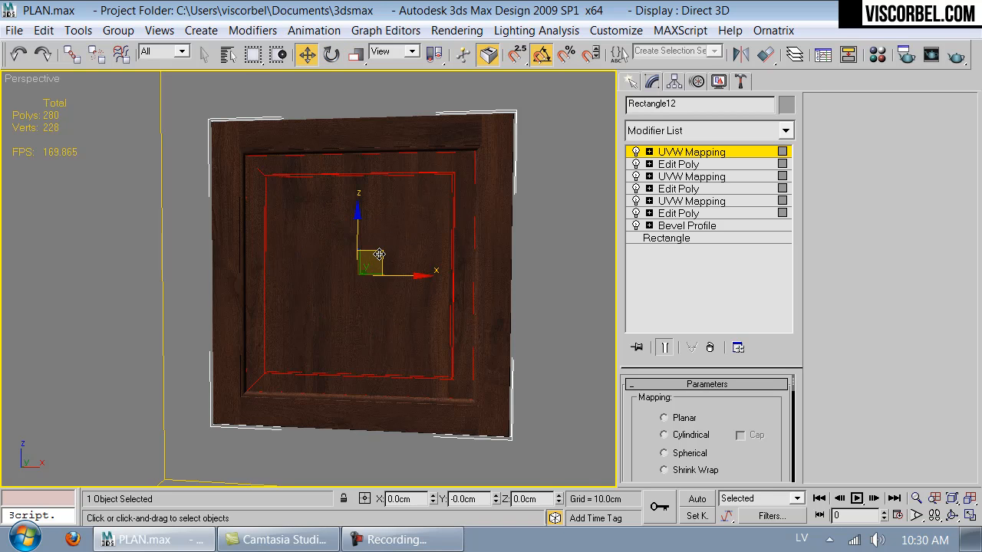
drag(298, 313, 242, 346)
click(566, 233)
mouse_move(350, 214)
alt+middle_down()
mouse_move(379, 217)
mouse_move(385, 168)
mouse_move(382, 208)
mouse_move(351, 222)
mouse_move(300, 211)
mouse_move(335, 152)
mouse_move(596, 204)
mouse_move(518, 281)
mouse_move(356, 214)
alt+middle_up()
scroll(356, 214, up, 3)
click(340, 165)
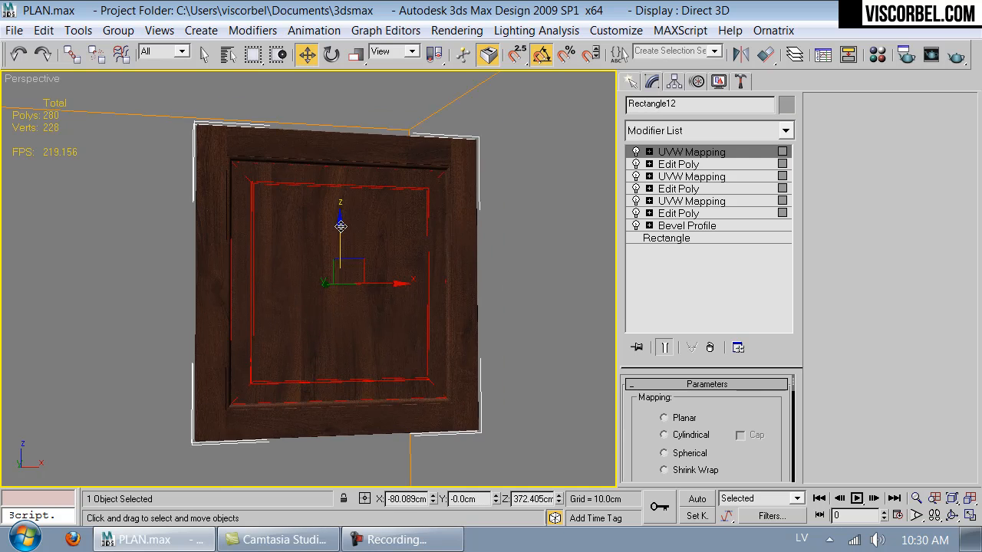
key(f)
scroll(462, 260, down, 4)
click(545, 265)
right_click(510, 173)
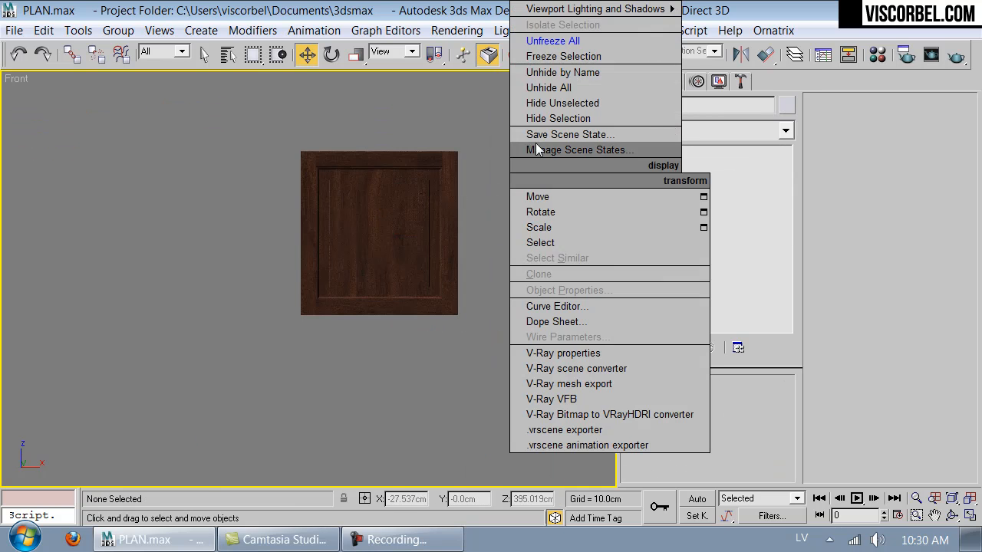
click(573, 90)
scroll(335, 299, up, 5)
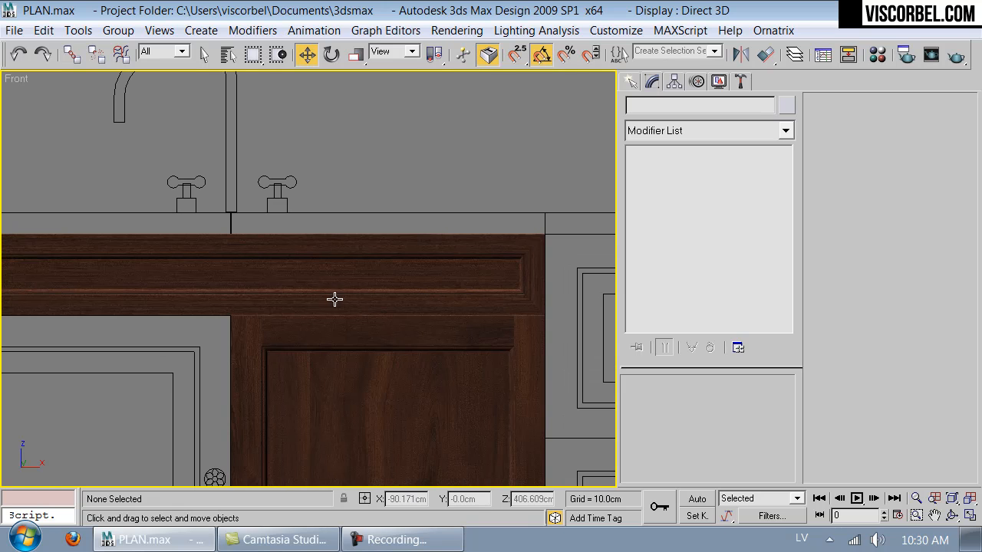
Step: Add a UVW Map modifier to the wide drawer front below the sink taps
click(396, 273)
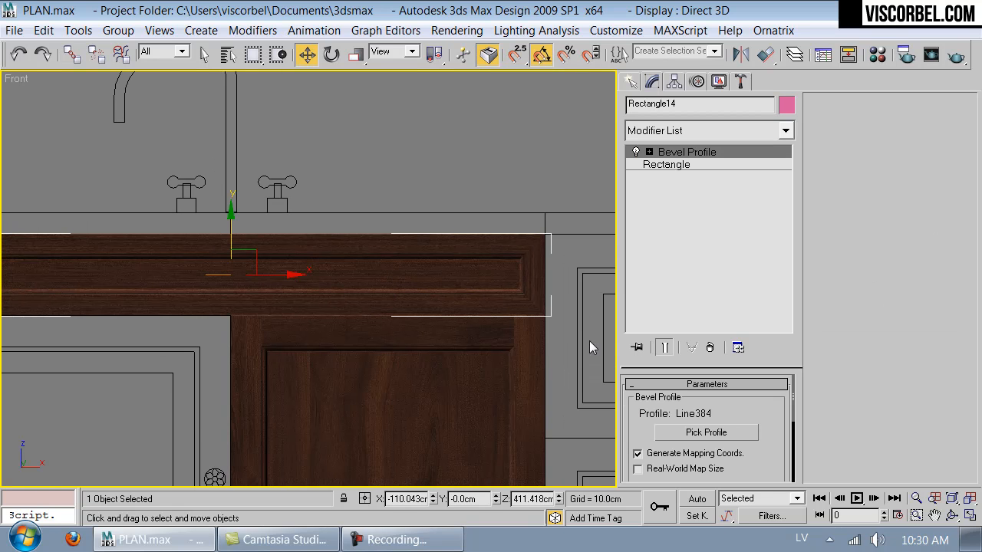
scroll(314, 291, down, 3)
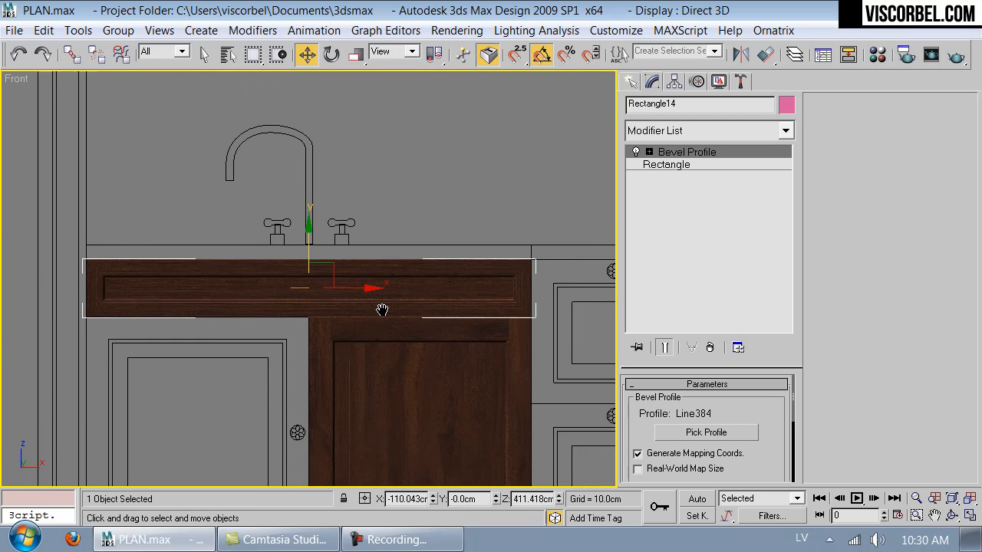
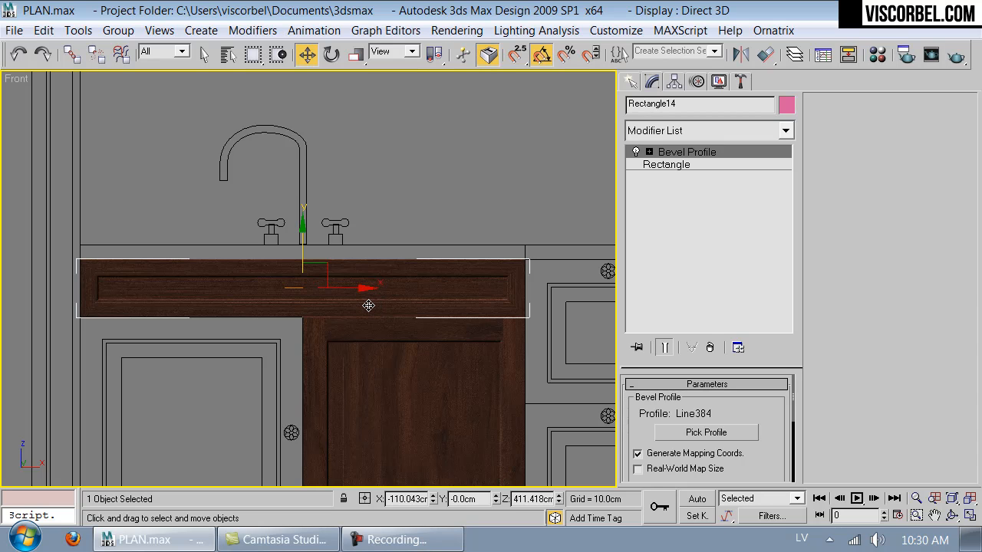
key(p)
scroll(327, 287, down, 3)
alt+middle_drag(251, 250, 339, 243)
scroll(339, 243, up, 5)
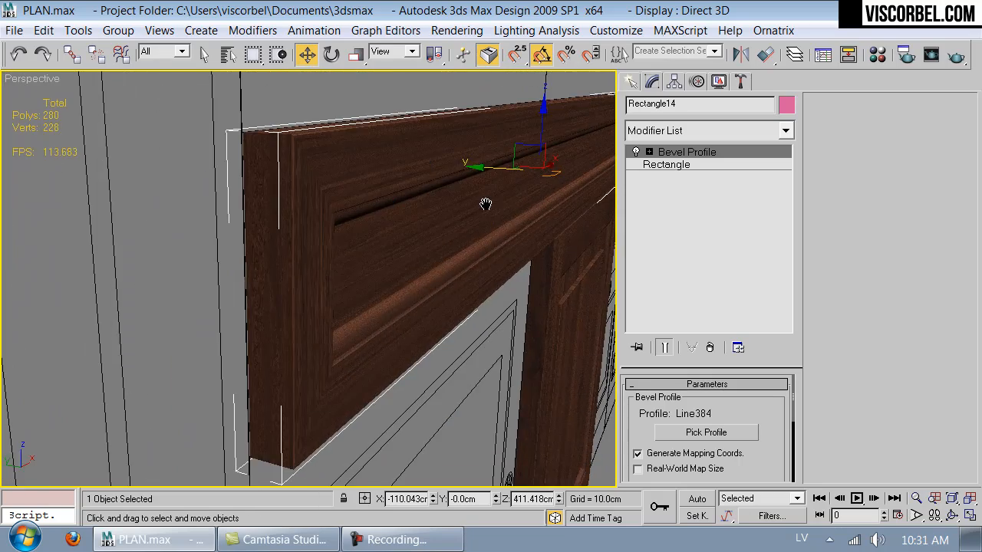
scroll(486, 204, up, 2)
alt+middle_drag(401, 199, 314, 223)
click(758, 136)
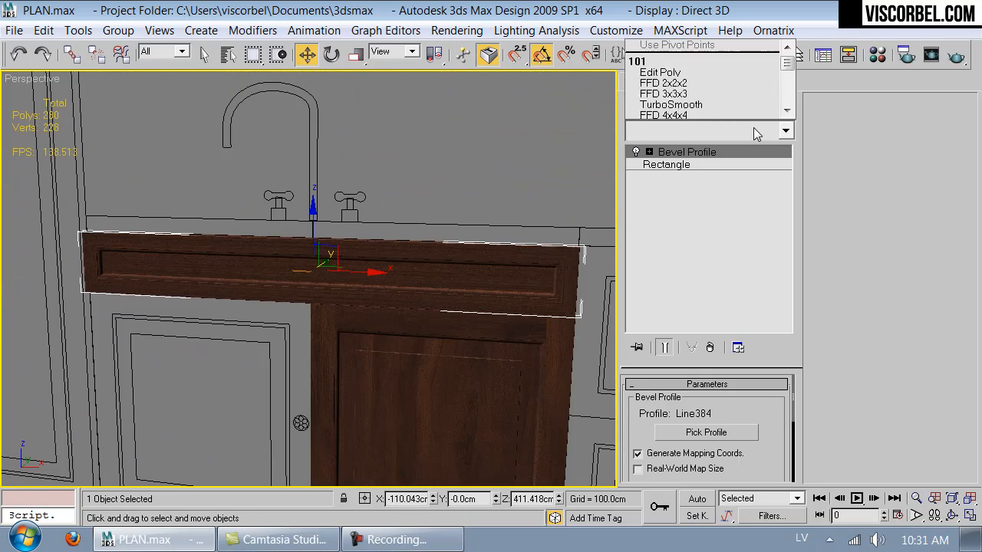
key(u)
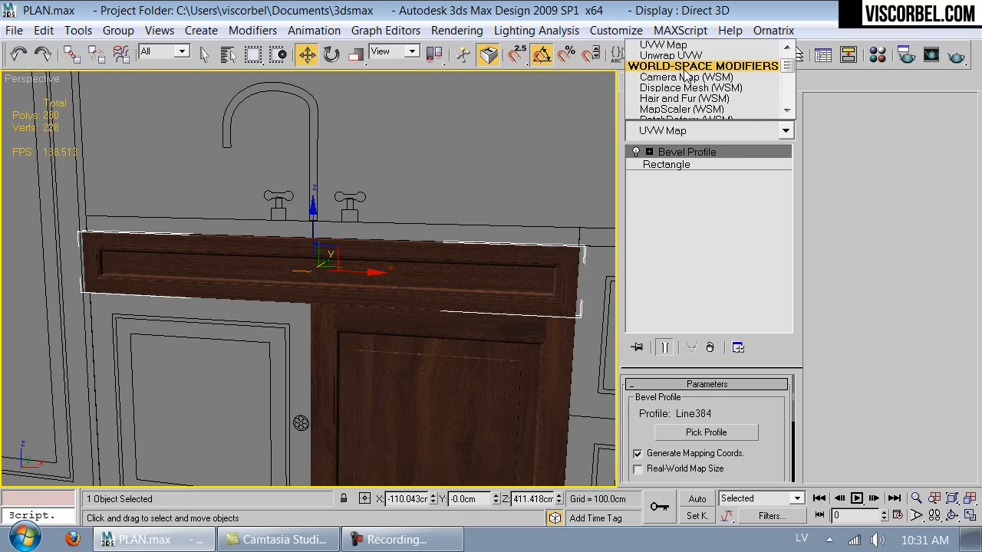
scroll(685, 61, up, 2)
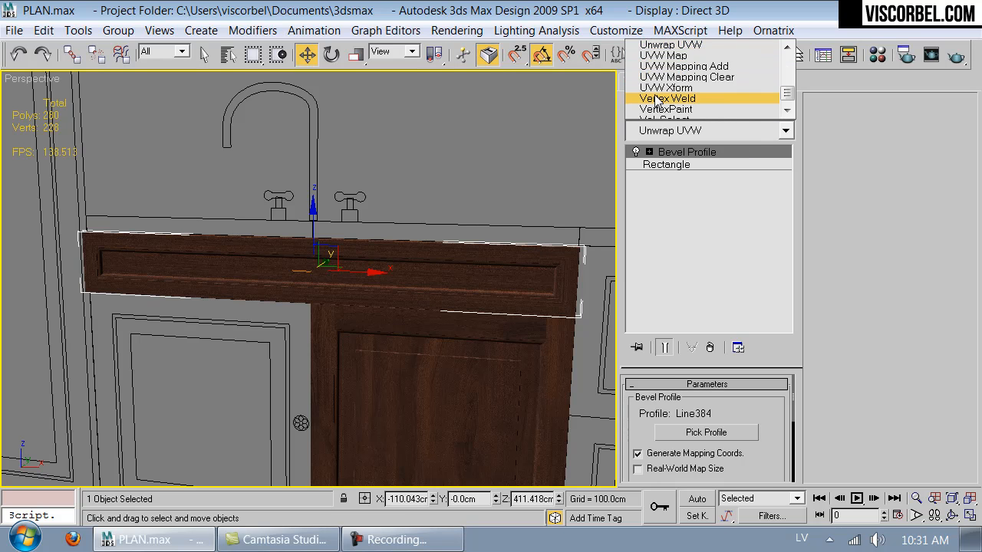
scroll(658, 96, down, 2)
scroll(667, 85, up, 2)
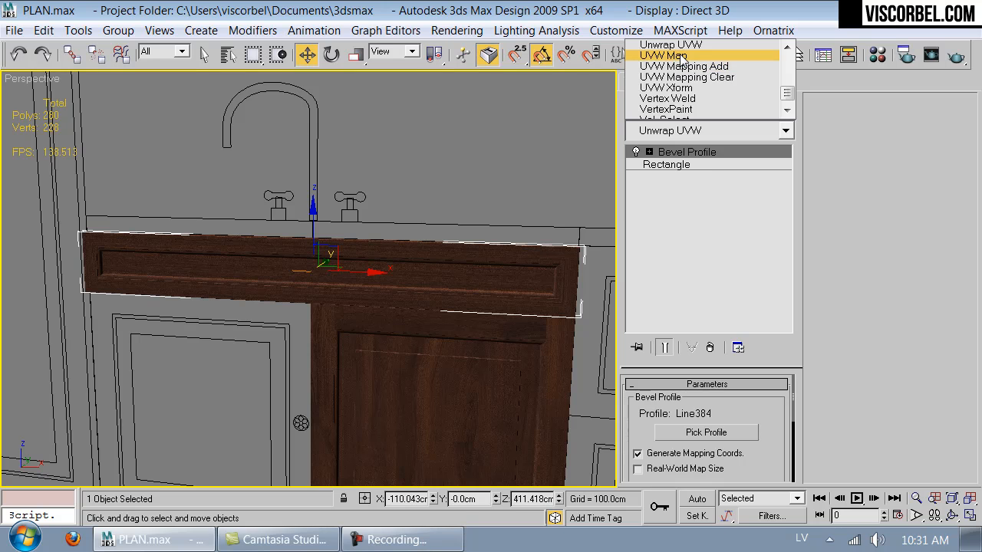
click(671, 58)
Step: Set the drawer front's mapping to Box with length, width and height of 130 cm
drag(768, 459, 729, 414)
click(664, 431)
drag(664, 442, 698, 404)
scroll(715, 398, up, 3)
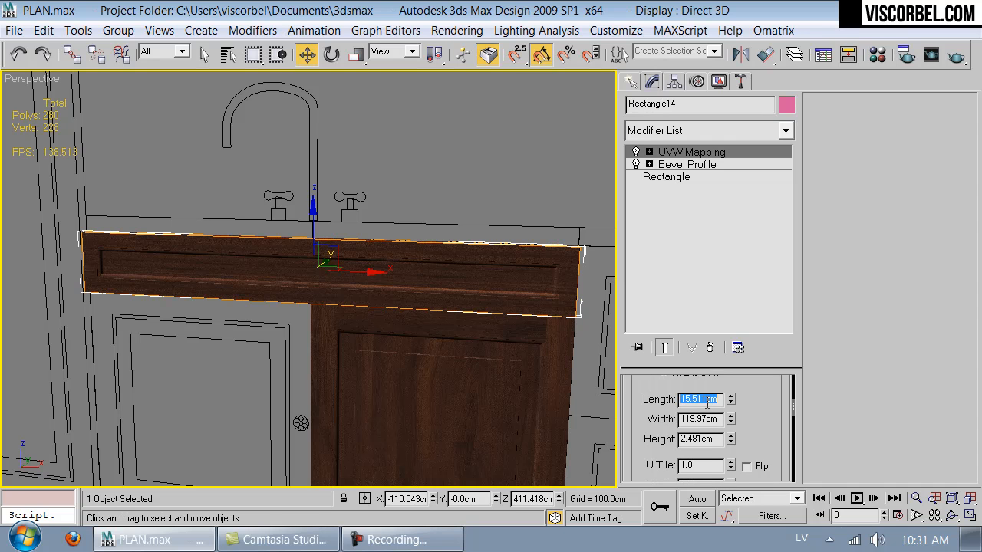
key(Tab)
text(130)
key(Tab)
text(130)
key(Return)
scroll(318, 315, up, 8)
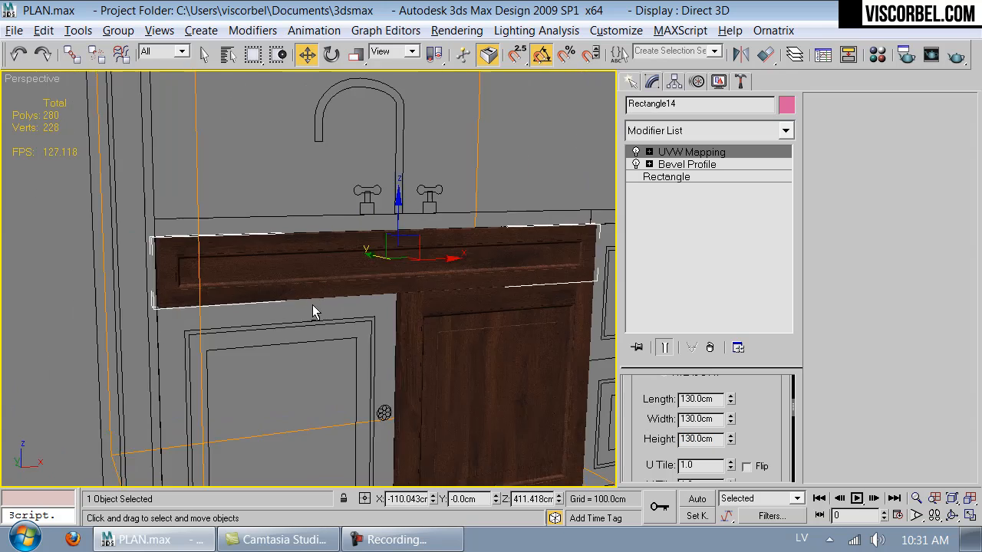
Step: Check the drawer front's grain from the side and select the wooden frame of the glazed upper cabinet door
middle_drag(363, 304, 386, 333)
scroll(408, 317, down, 3)
scroll(409, 317, up, 4)
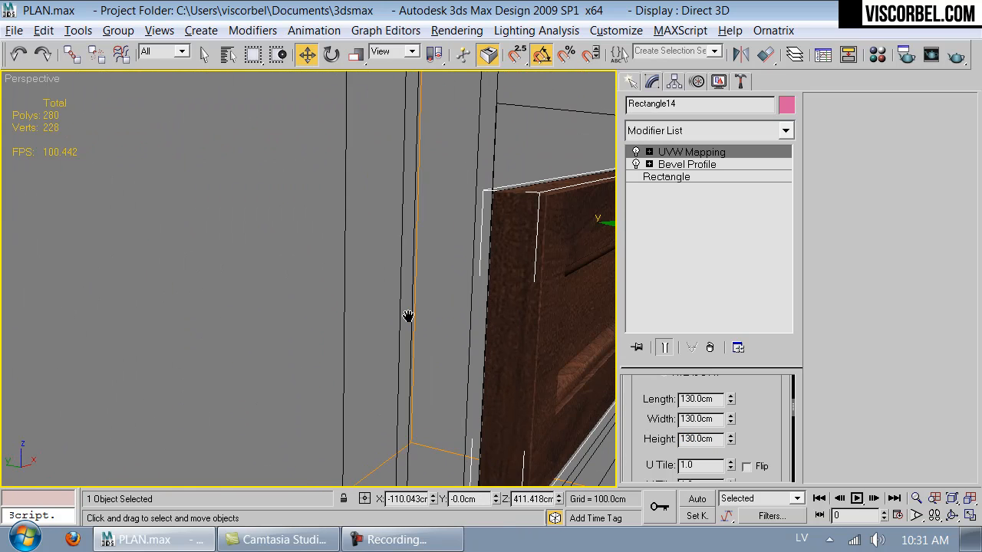
middle_drag(405, 311, 335, 307)
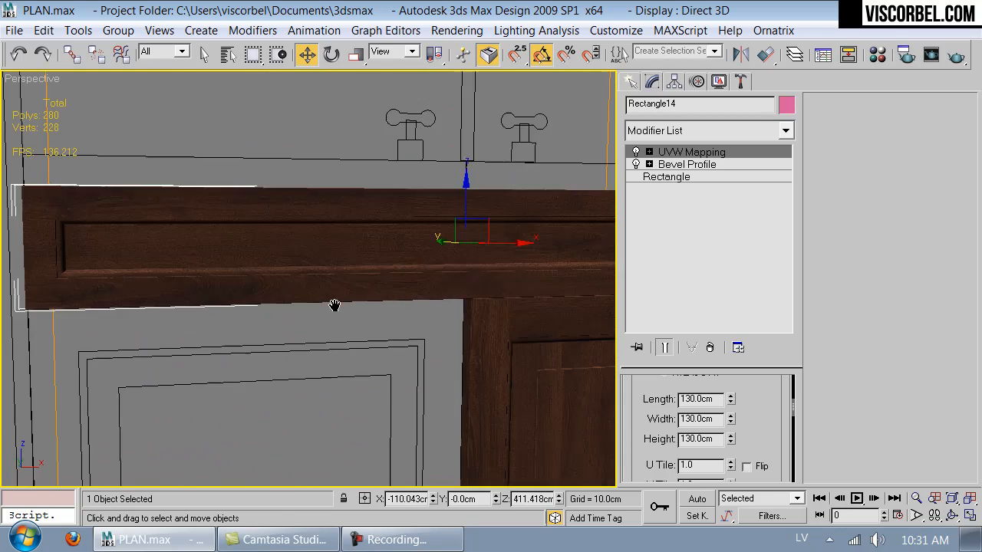
scroll(445, 345, down, 5)
click(557, 188)
alt+middle_drag(477, 216, 313, 274)
scroll(413, 222, up, 5)
scroll(413, 222, down, 5)
scroll(368, 197, up, 3)
click(336, 339)
key(z)
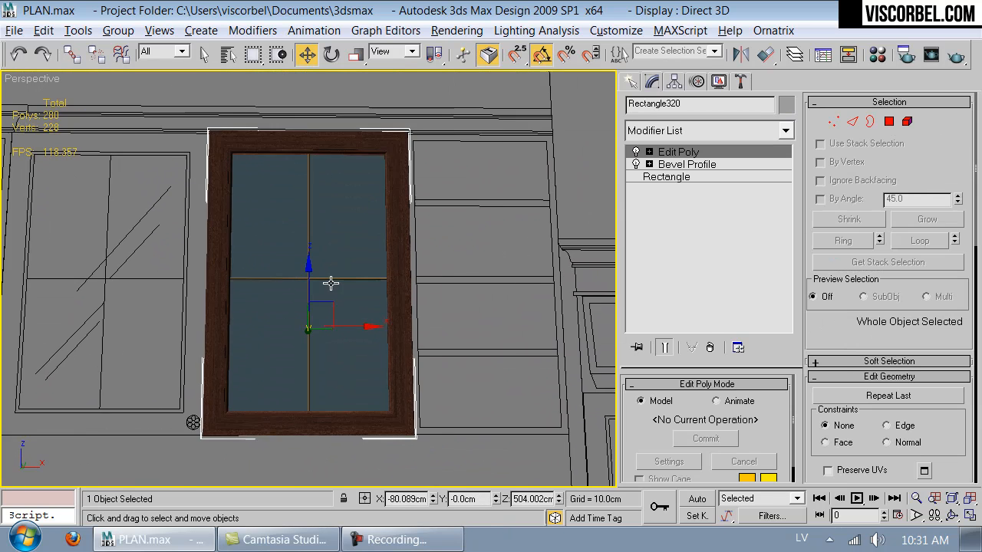
Step: Isolate the glazed door's wooden frame, view it in wireframe from the front and enter vertex editing
key(alt+q)
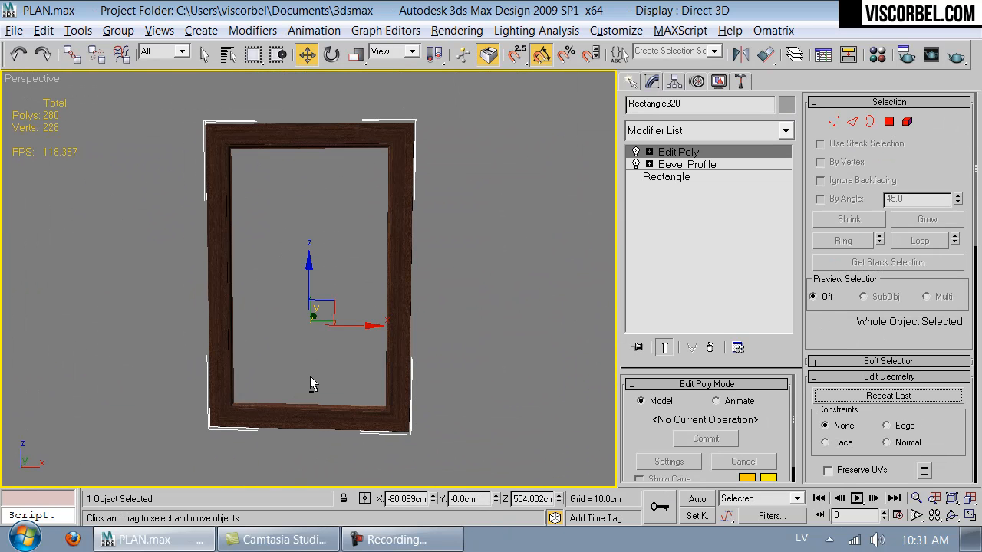
key(f)
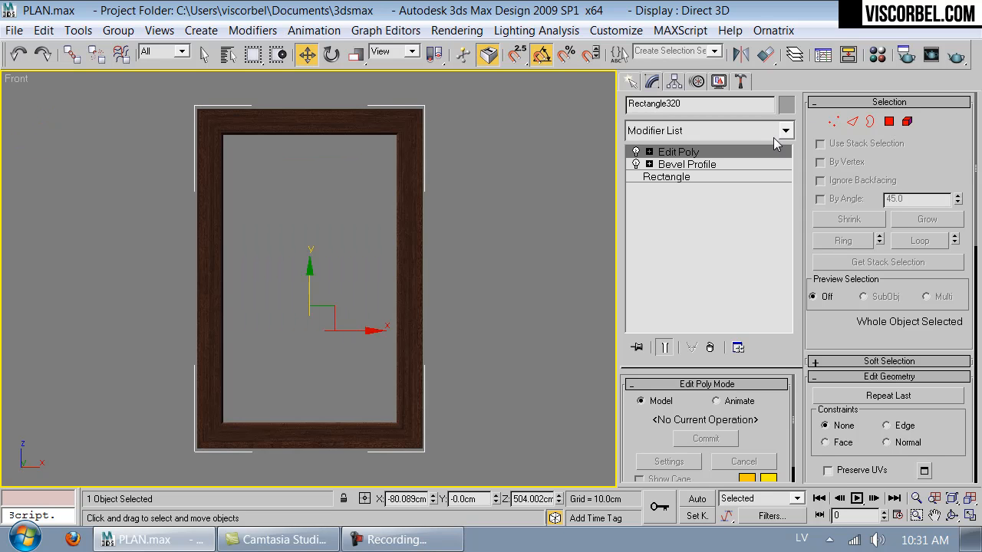
key(1)
key(ctrl+a)
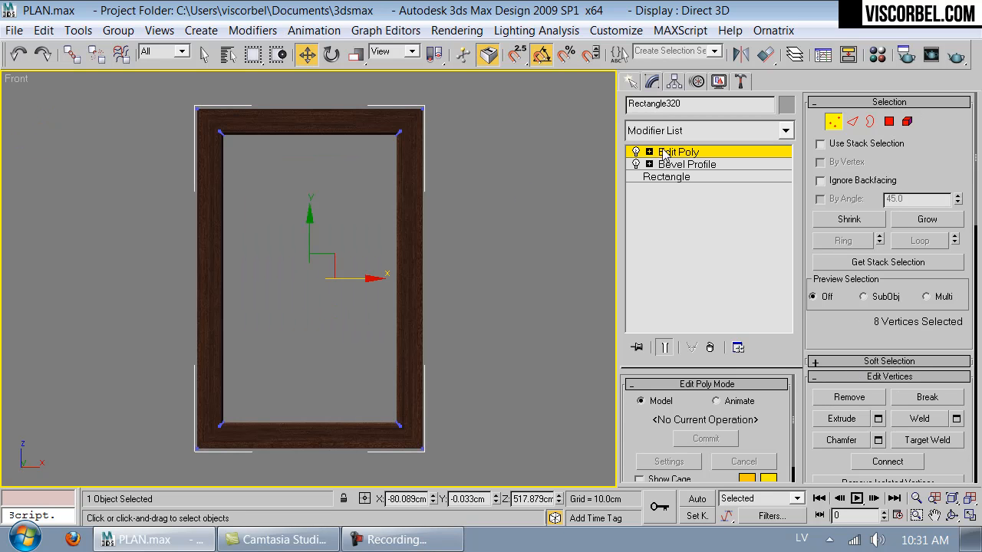
key(F3)
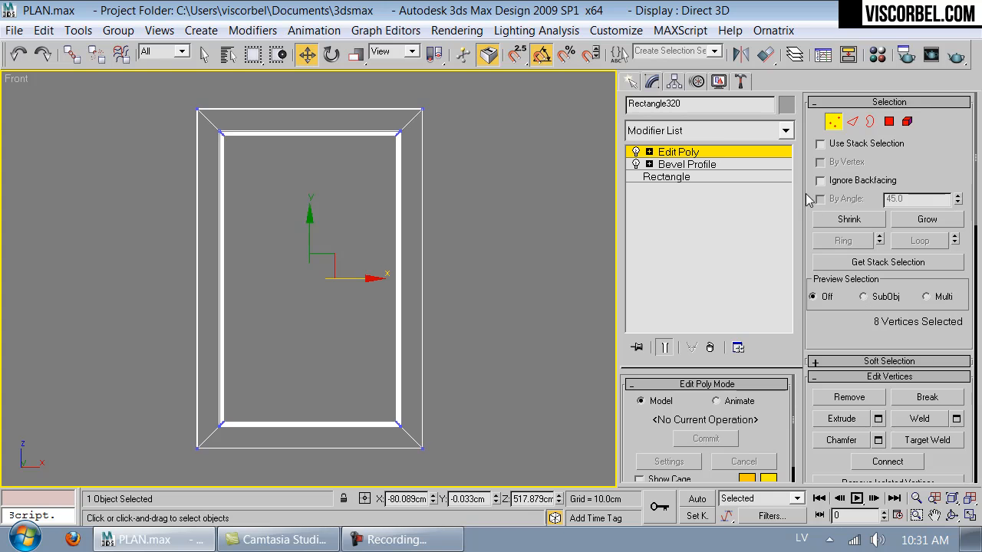
Step: Start a slice plane on the frame and rotate it to cut vertically
key(1)
scroll(827, 341, down, 5)
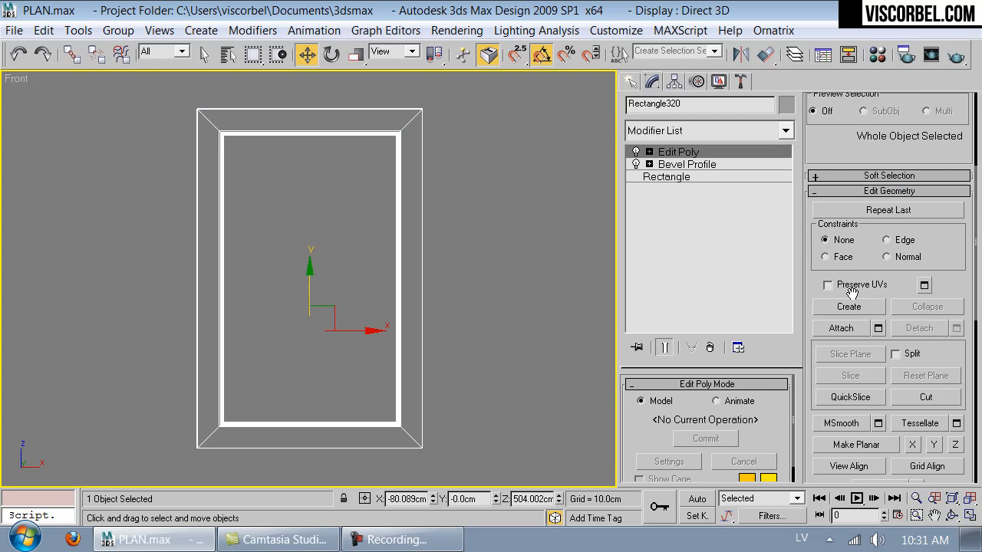
key(1)
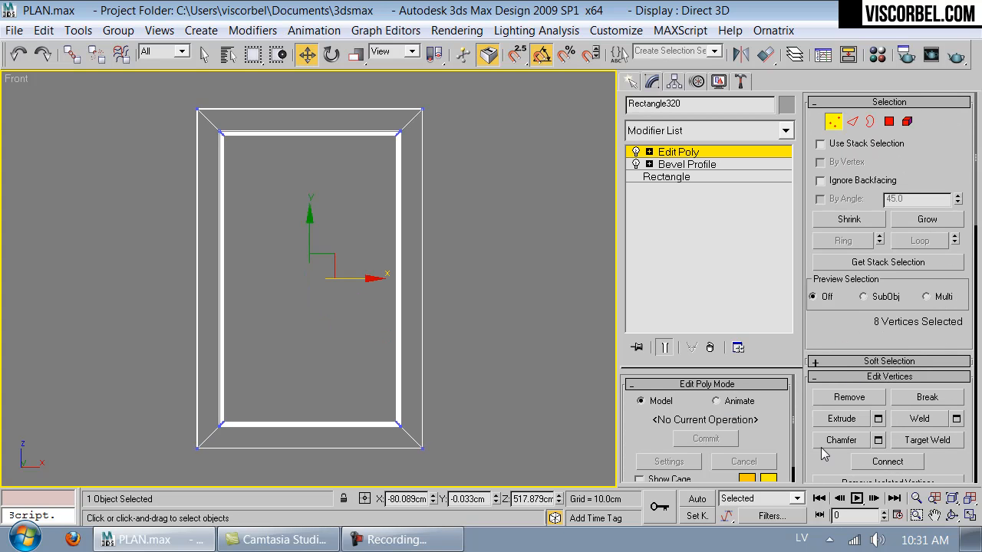
scroll(825, 455, down, 7)
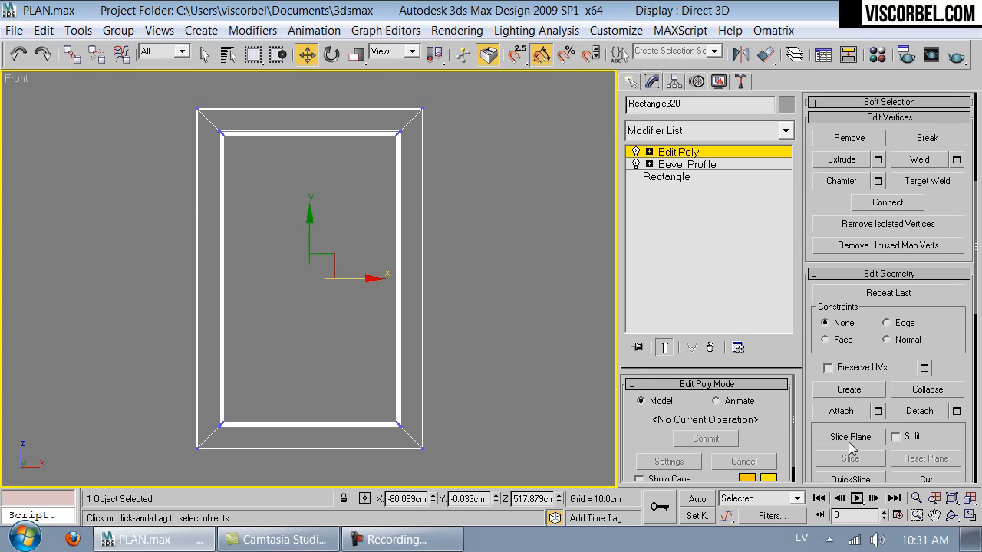
click(850, 437)
key(e)
drag(326, 330, 267, 339)
key(w)
Step: Align the slice plane with the right stile's inner edge at the mitred corner and slice the frame
drag(340, 308, 425, 97)
middle_drag(409, 113, 352, 292)
scroll(391, 422, up, 4)
scroll(278, 101, up, 1)
scroll(352, 293, up, 2)
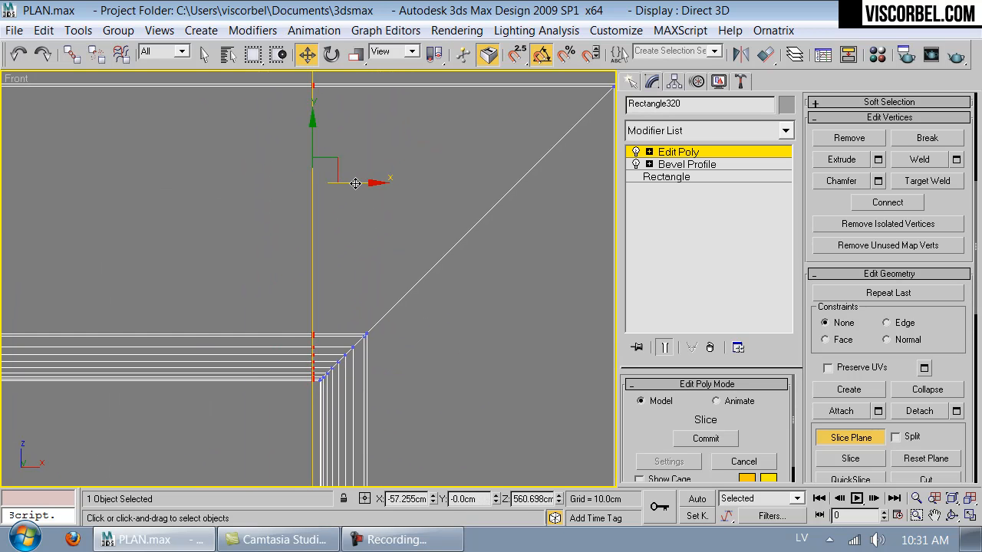
drag(355, 183, 410, 189)
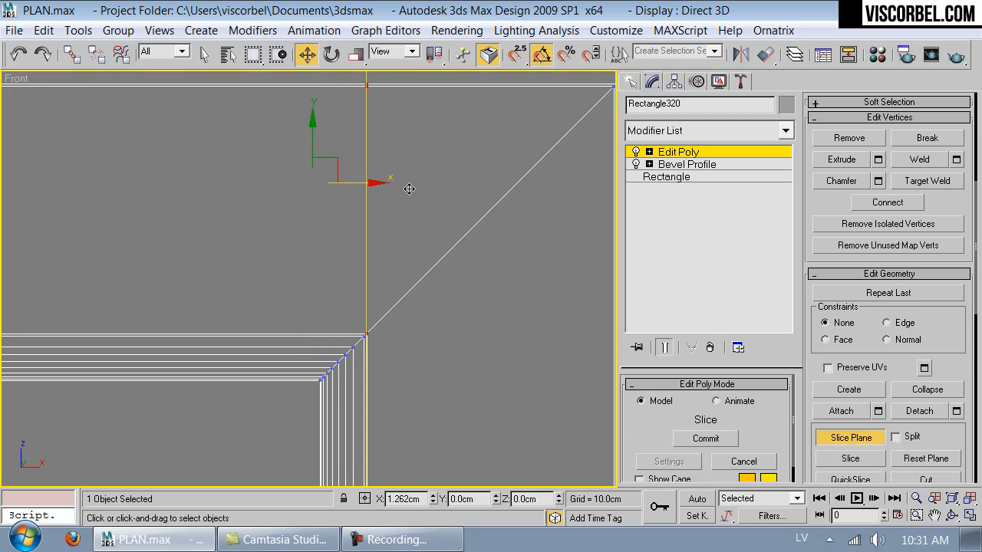
scroll(452, 345, down, 5)
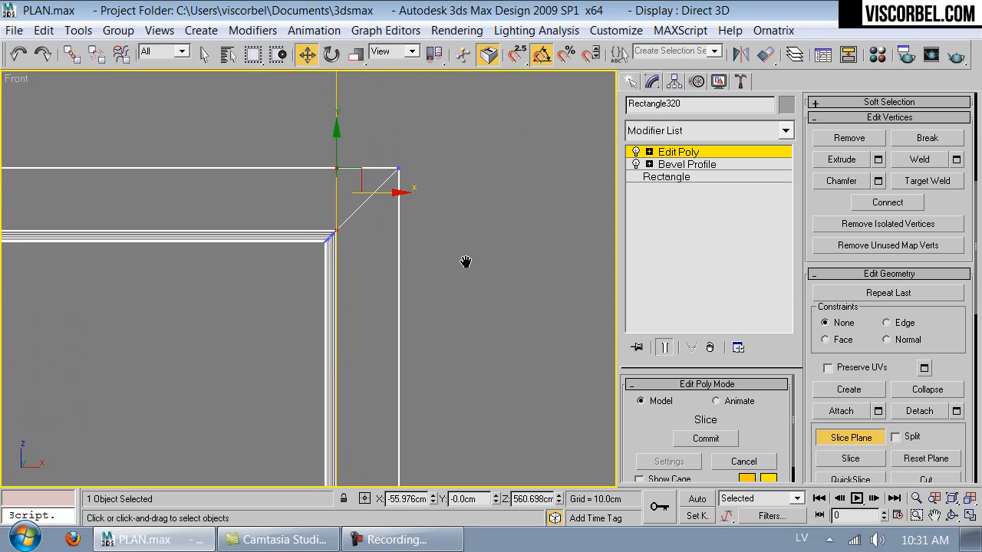
scroll(449, 368, down, 8)
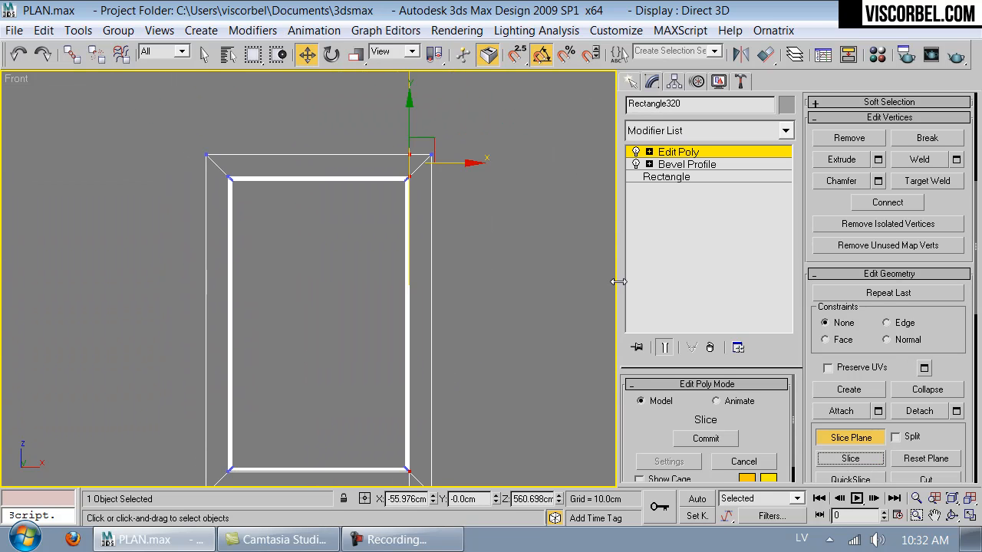
Step: Move the slice plane to the left stile's inner edge and slice the frame there
drag(453, 165, 263, 181)
middle_drag(301, 212, 524, 201)
scroll(315, 229, up, 7)
drag(353, 117, 452, 132)
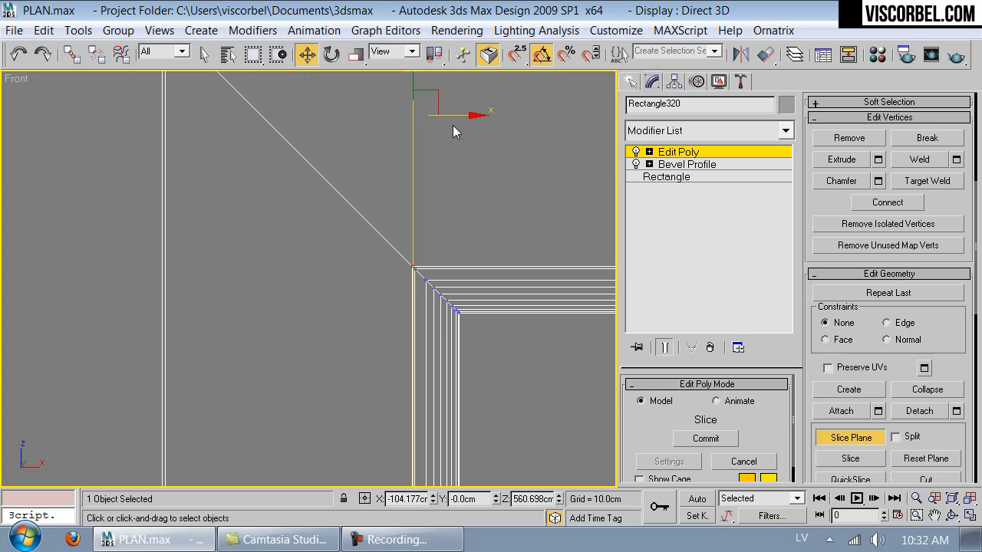
click(850, 459)
scroll(340, 345, down, 6)
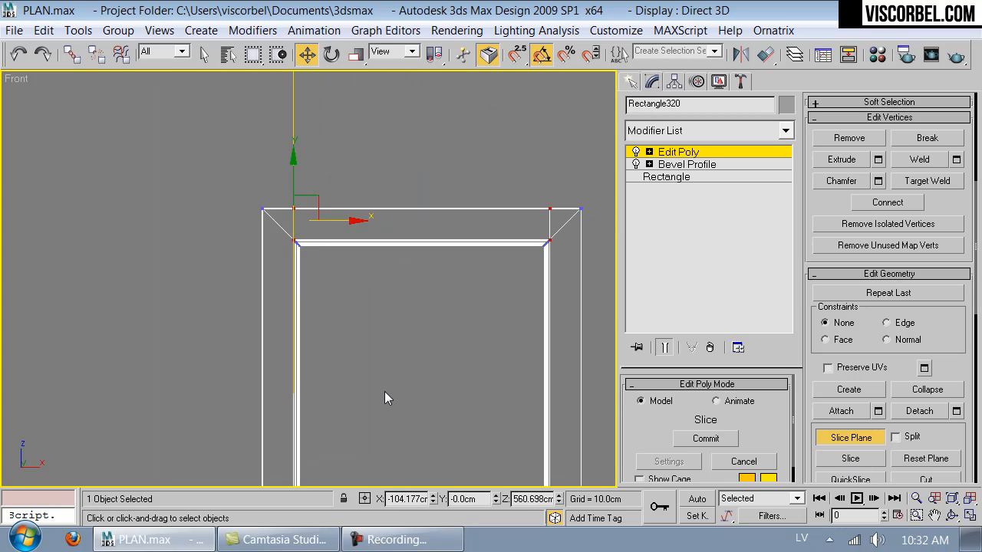
Step: Select all polygons of the frame's left and right stiles, including their corner pieces
key(4)
scroll(315, 222, down, 4)
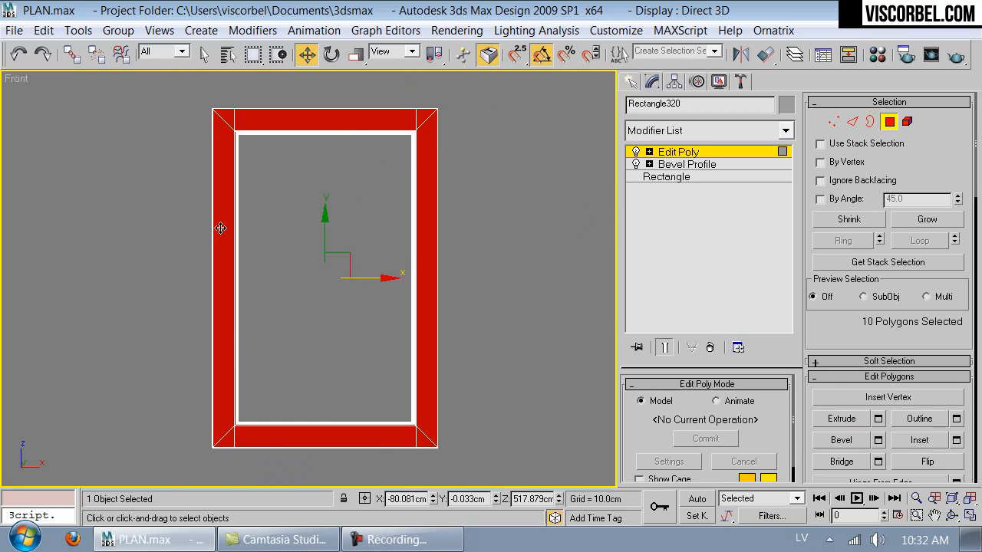
ctrl+drag(190, 215, 223, 460)
ctrl+drag(417, 481, 419, 485)
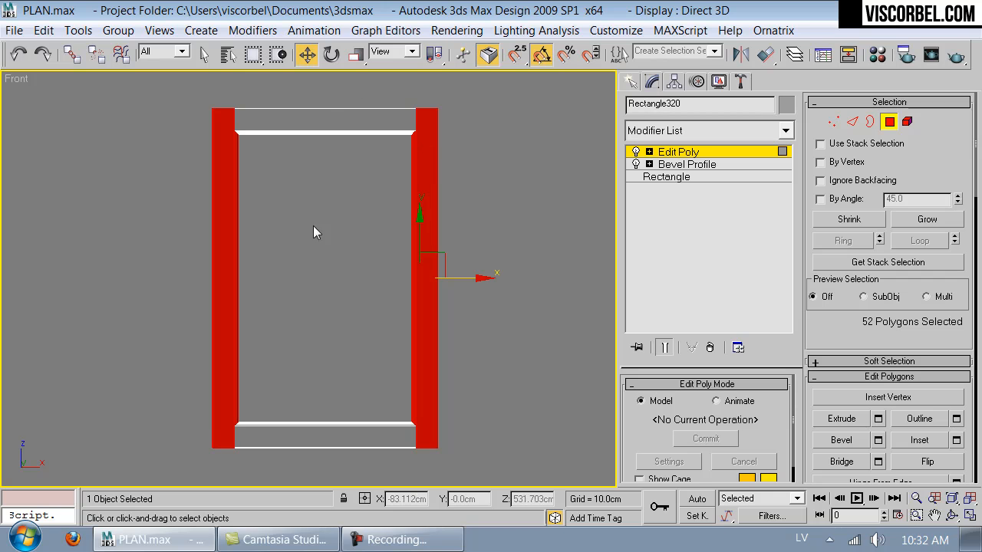
Step: Add a UVW Map modifier to the selected stile polygons and view the frame in perspective
key(p)
alt+middle_drag(335, 345, 405, 495)
scroll(349, 361, up, 3)
click(731, 130)
scroll(690, 77, down, 10)
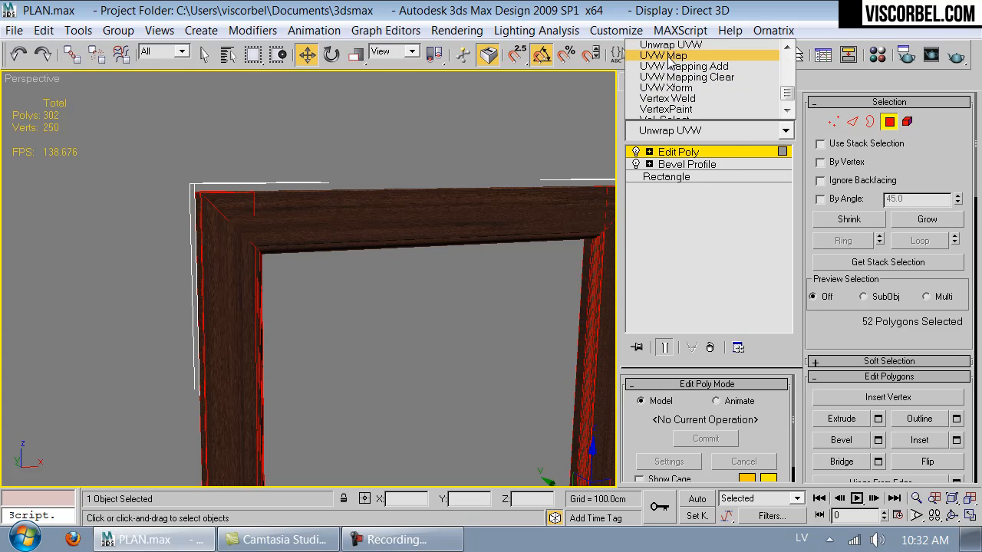
click(664, 55)
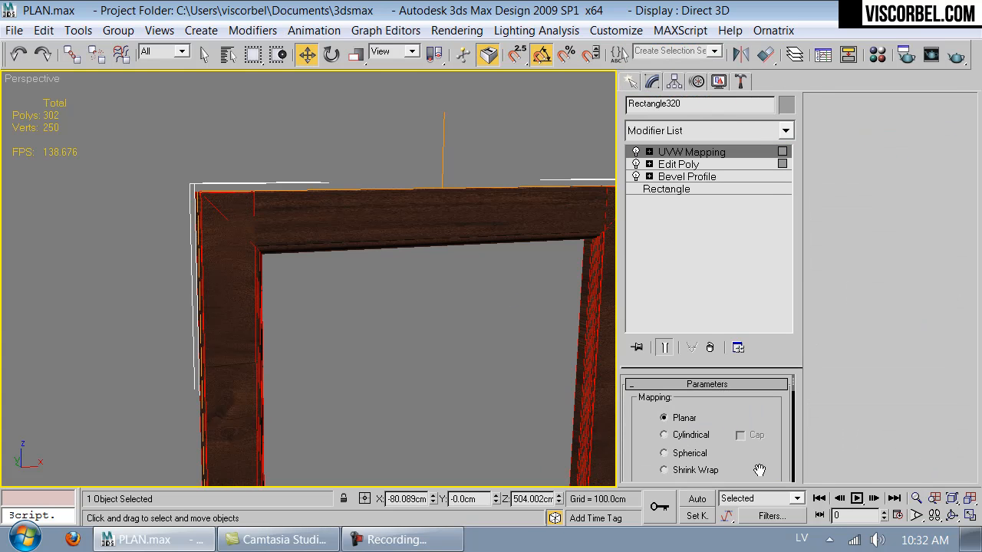
Step: Set the stiles' mapping to Box with length, width and height of 140 cm
drag(759, 471, 719, 424)
click(664, 439)
scroll(790, 408, down, 2)
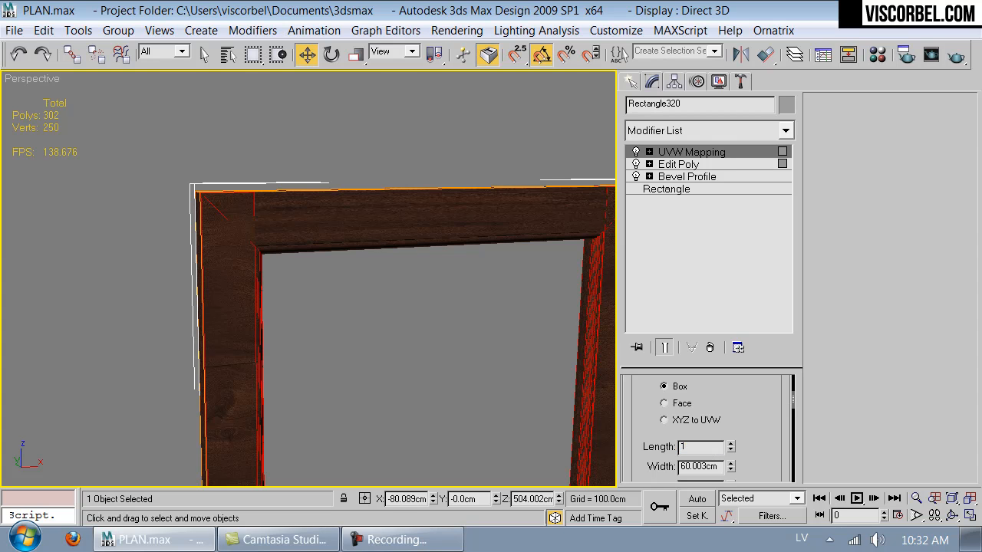
text(40)
key(Tab)
text(140)
key(Return)
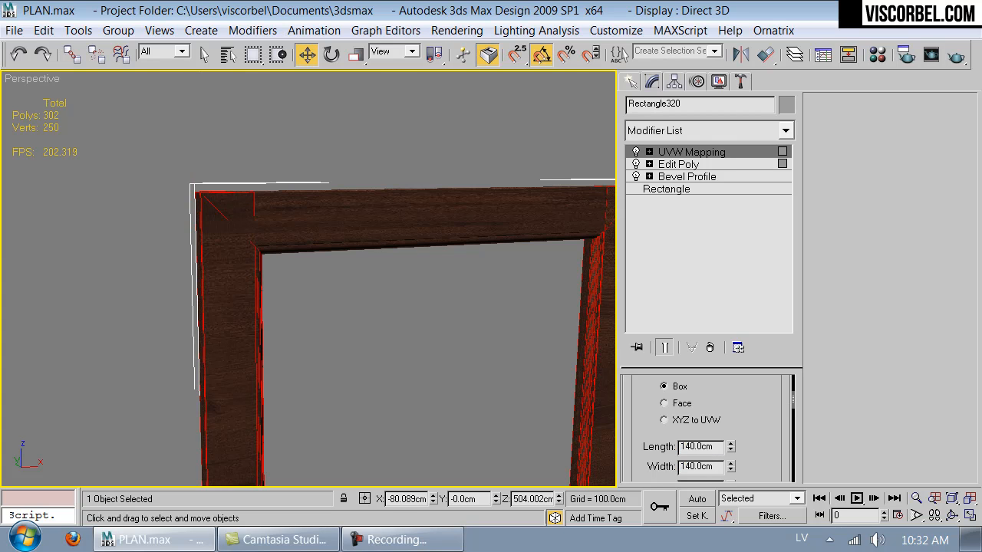
Step: Align the stile mapping to X and rotate its gizmo -90 degrees about X
scroll(768, 427, down, 5)
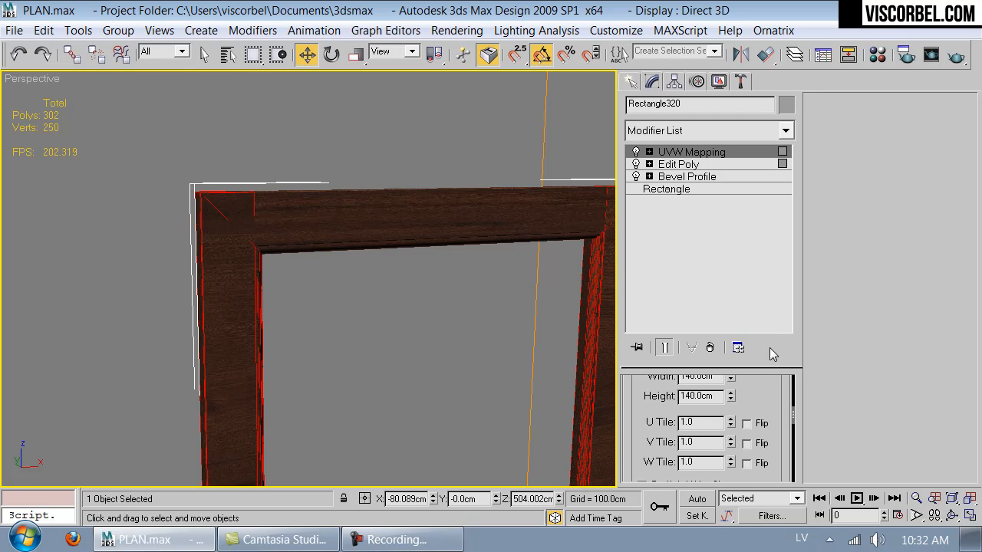
click(656, 418)
scroll(422, 302, down, 5)
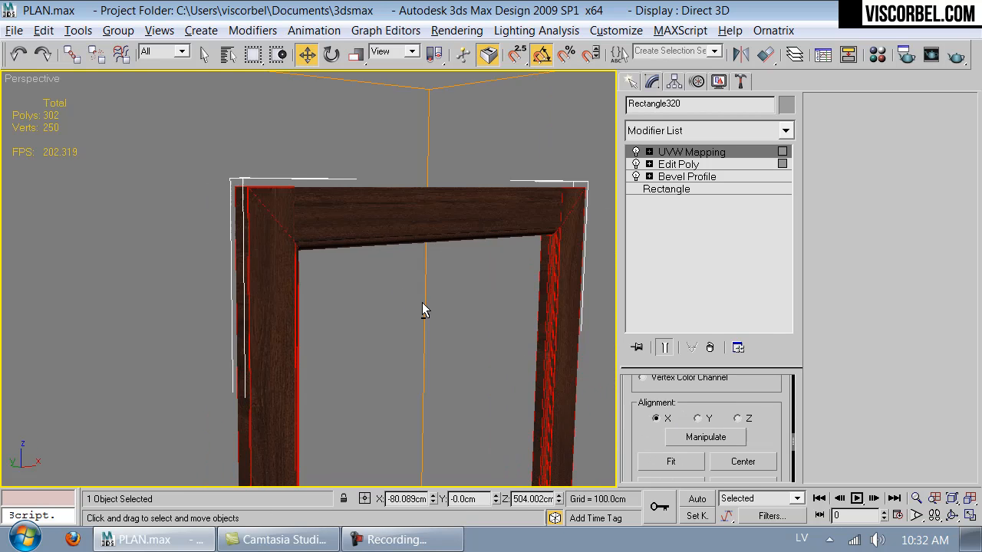
alt+middle_drag(422, 302, 451, 289)
key(1)
key(e)
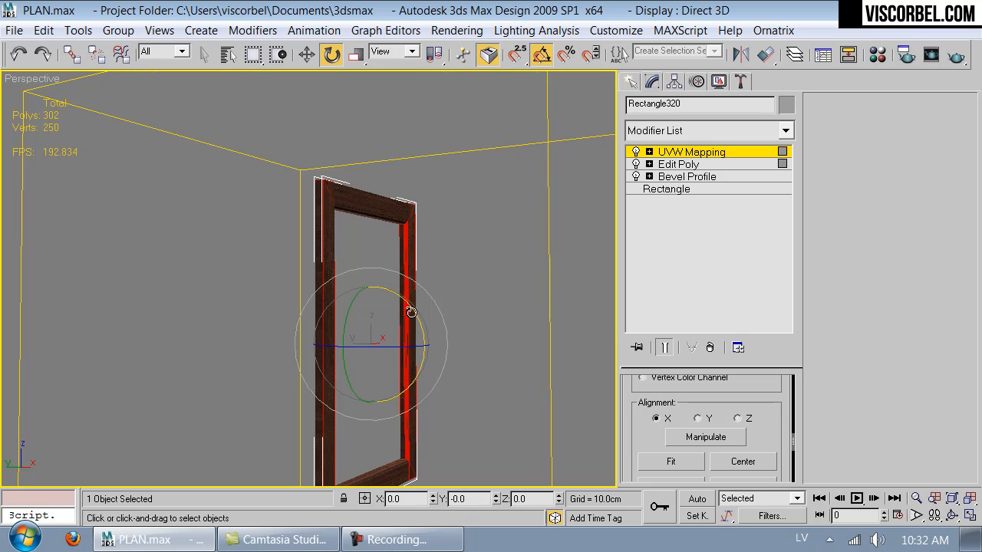
scroll(393, 264, up, 5)
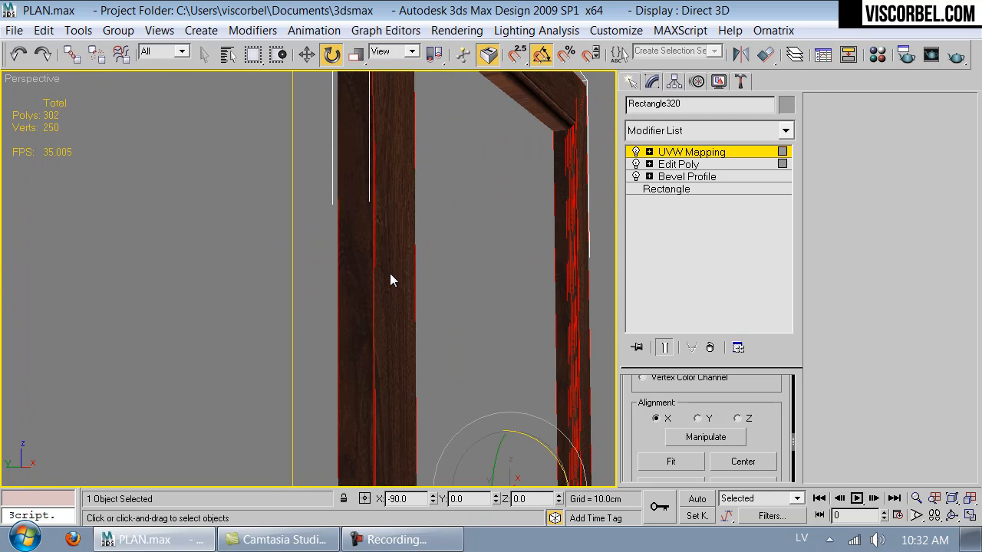
scroll(390, 273, down, 4)
alt+middle_drag(454, 278, 361, 280)
scroll(361, 280, up, 3)
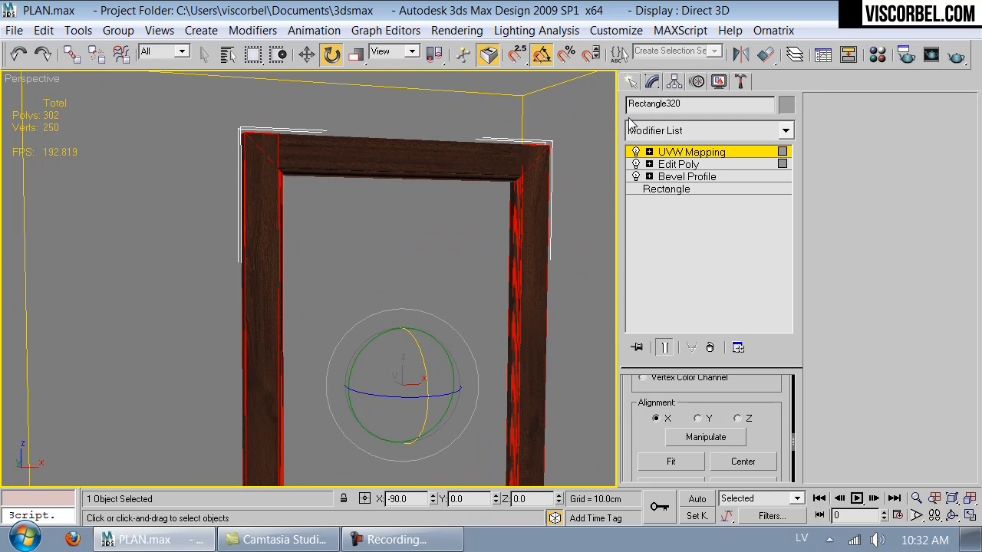
Step: Add another Edit Poly modifier and invert the polygon selection to the frame's top and bottom rails
click(687, 132)
scroll(688, 84, up, 1)
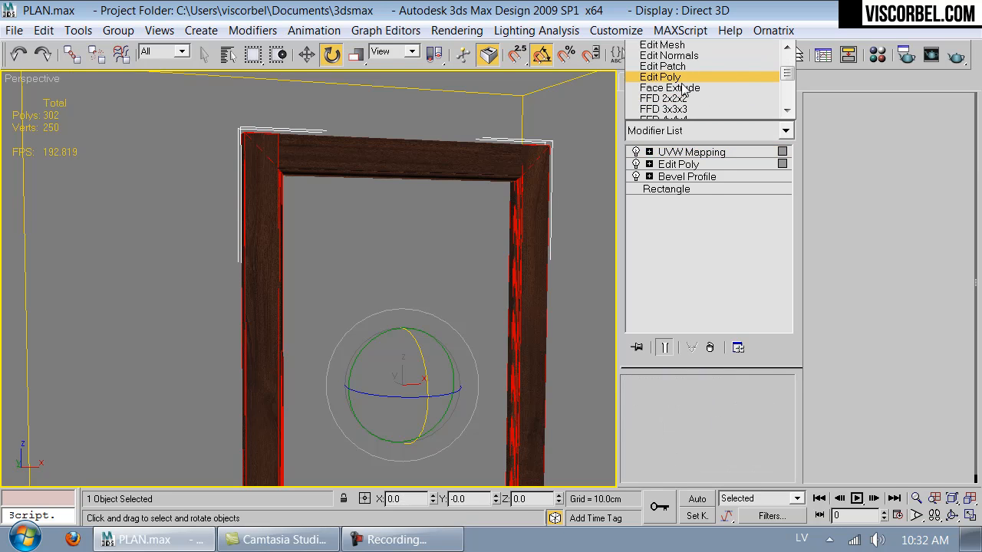
click(660, 76)
scroll(395, 209, down, 5)
key(4)
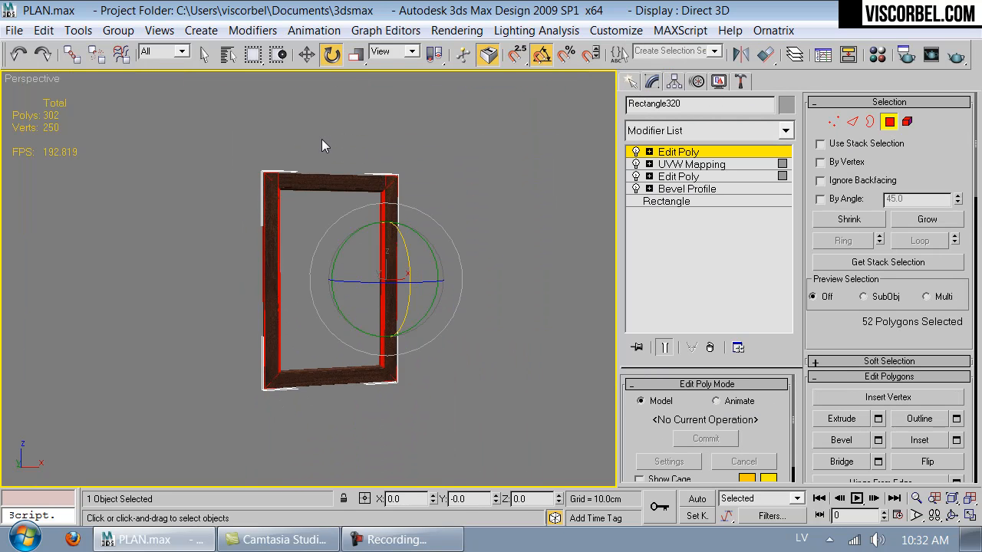
key(ctrl+z)
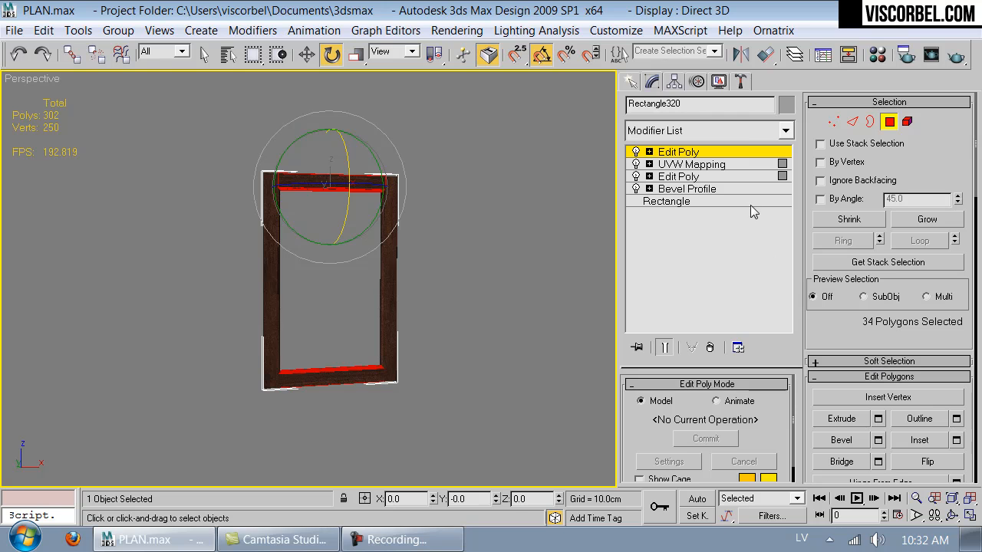
Step: Add a UVW Map modifier to the rails with Box mapping and length, width and height of 130 cm
click(742, 130)
key(u)
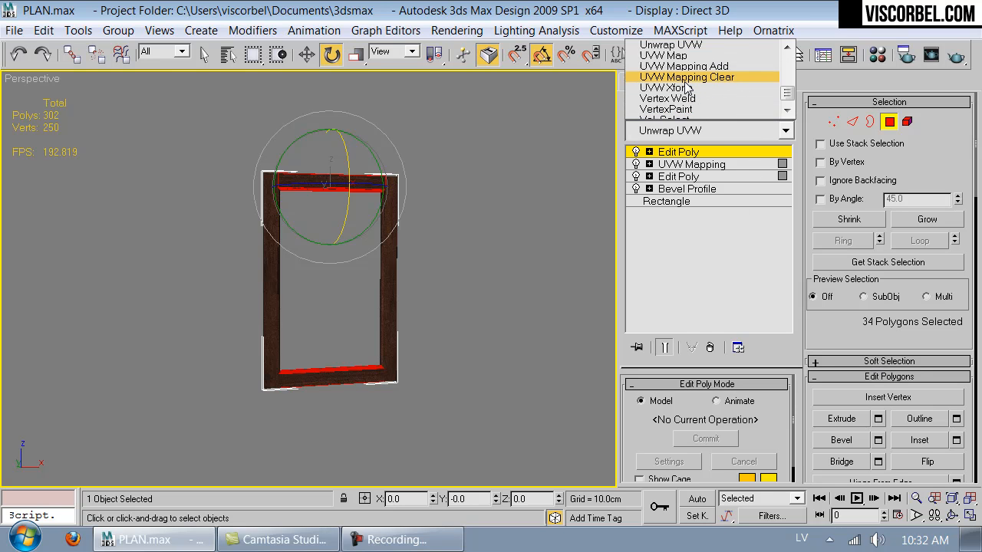
click(689, 56)
drag(756, 471, 744, 405)
scroll(760, 446, down, 2)
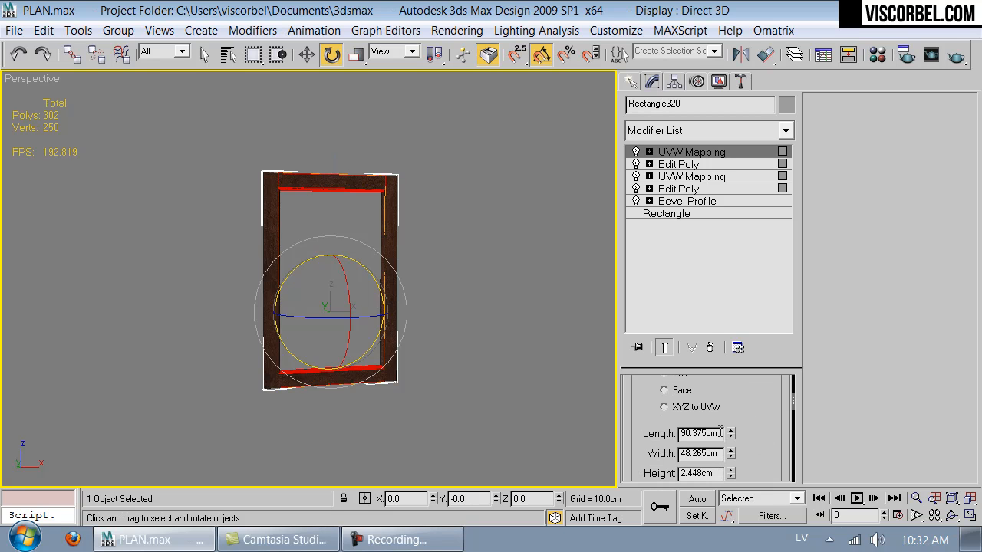
text(130)
key(Tab)
text(1)
Step: Deselect the frame and examine the wood grain direction on its rails, stiles and inner profile at the corners
alt+middle_drag(461, 307, 344, 269)
scroll(314, 246, up, 10)
scroll(345, 269, down, 8)
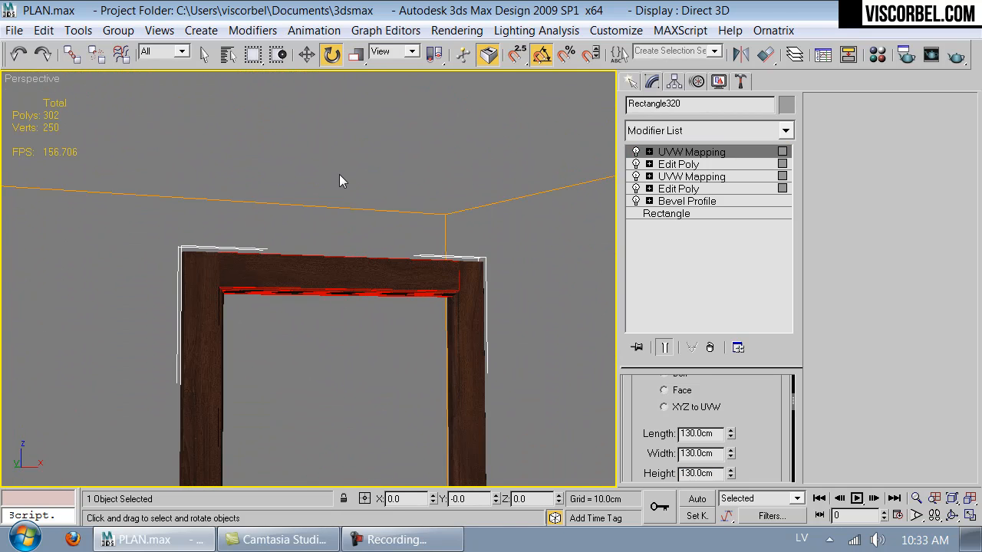
click(339, 181)
scroll(395, 223, down, 1)
scroll(344, 305, up, 5)
middle_drag(344, 305, 187, 213)
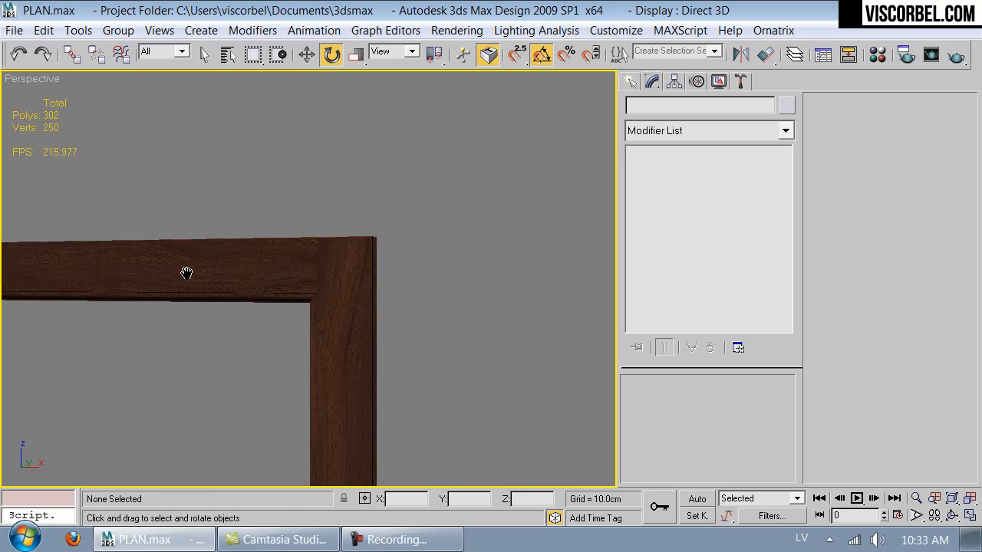
scroll(169, 274, up, 2)
scroll(200, 283, up, 4)
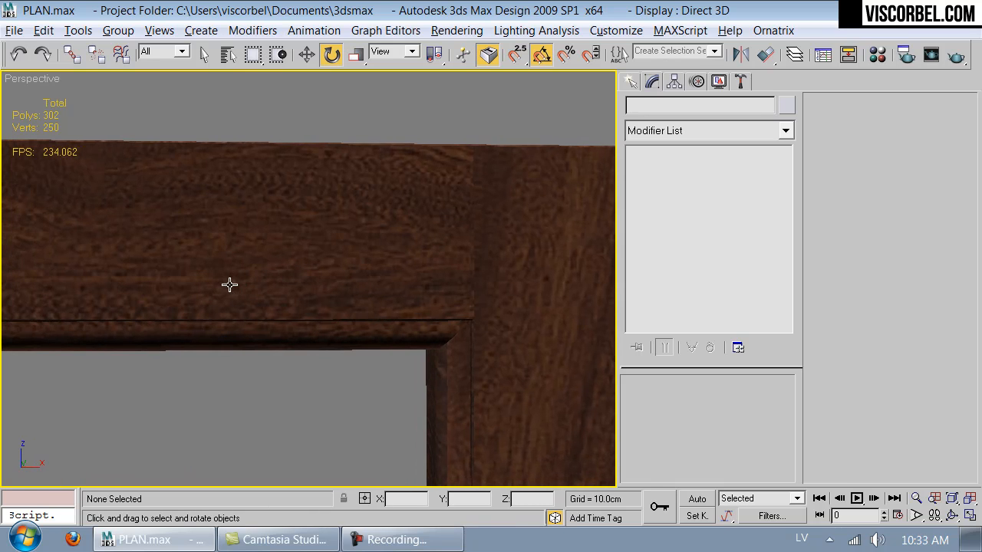
alt+middle_drag(498, 347, 520, 303)
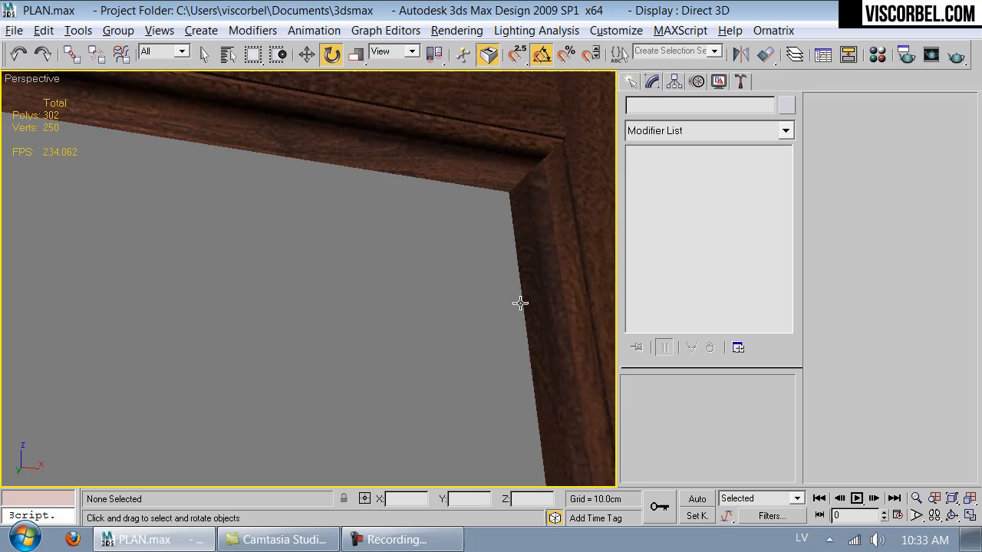
scroll(533, 202, down, 2)
click(553, 195)
click(366, 304)
scroll(467, 224, up, 3)
alt+middle_drag(470, 230, 419, 270)
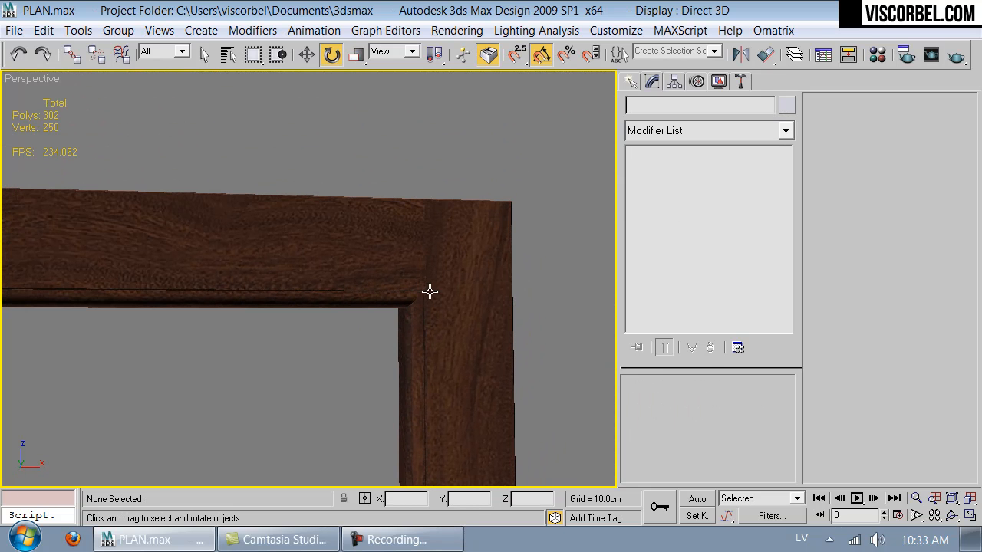
scroll(478, 217, down, 3)
middle_drag(478, 217, 464, 144)
scroll(464, 144, down, 2)
Step: Unhide all hidden objects in the scene to bring back the plan drawing, glass pane and glazing bars
right_click(460, 154)
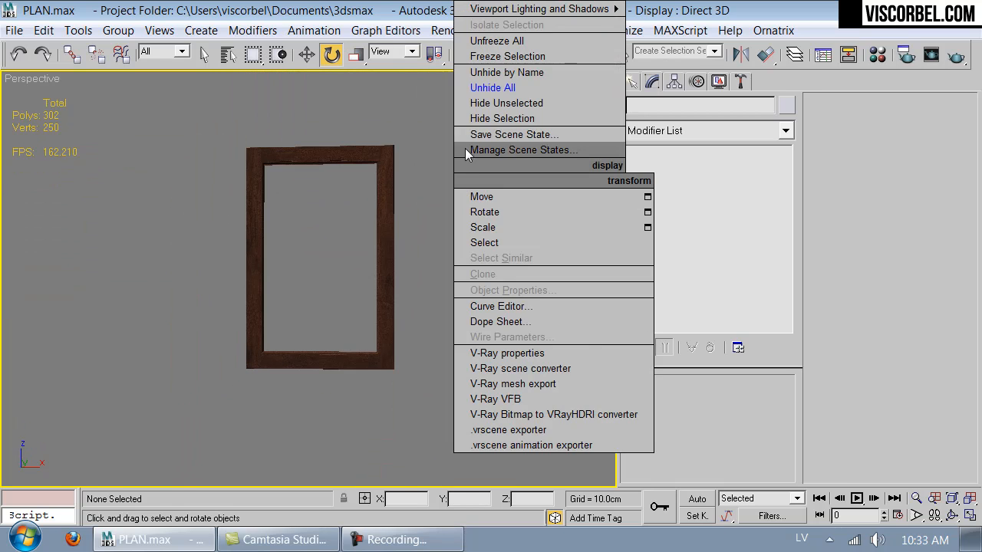
click(487, 88)
click(352, 254)
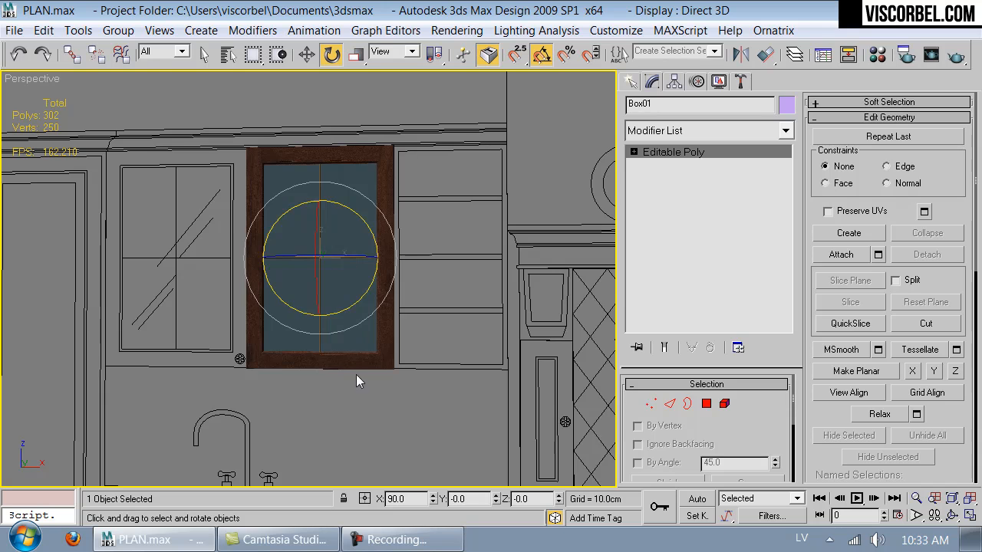
key(Delete)
Step: Insert an Edit Poly modifier directly above the Bevel Profile in the wooden door frame's stack, accepting the topology warning
click(341, 353)
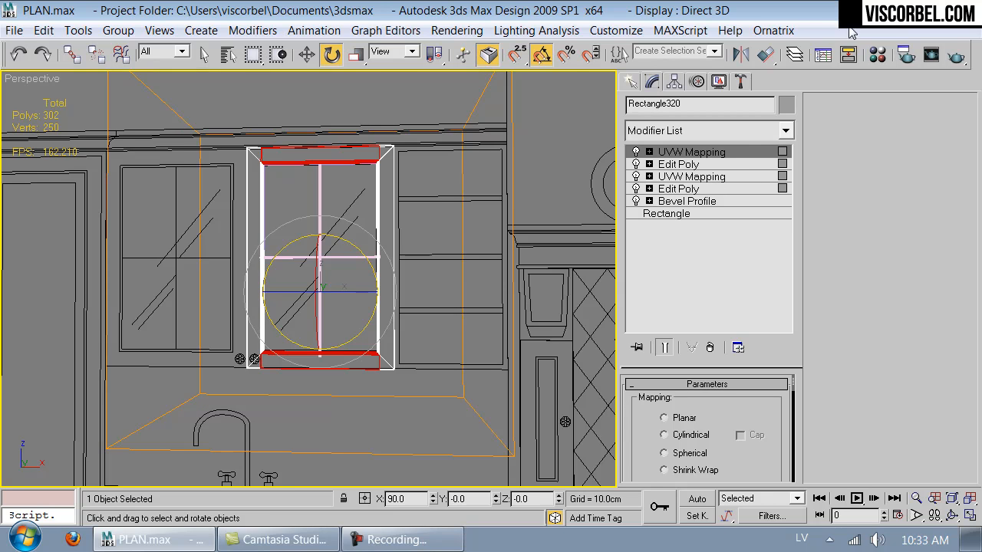
click(674, 202)
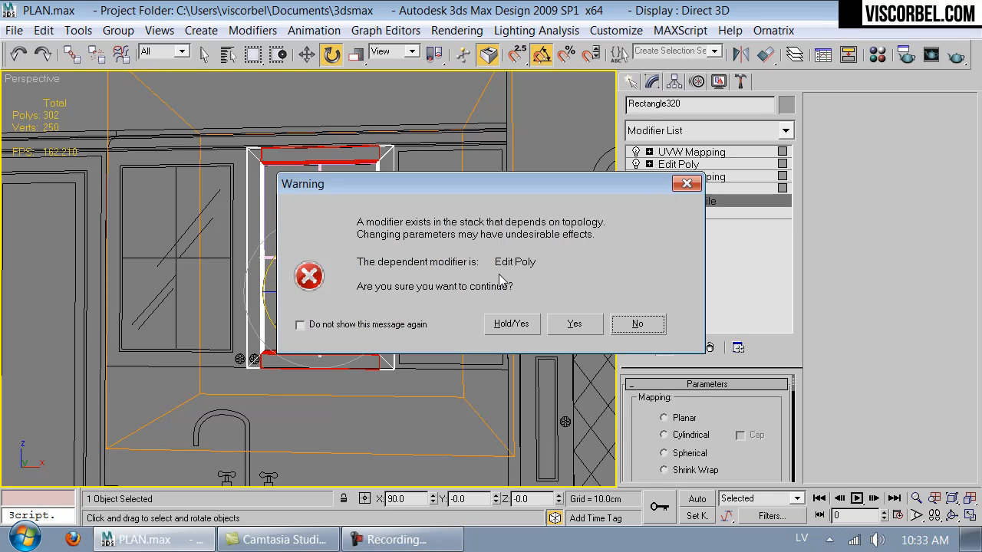
click(575, 324)
click(702, 153)
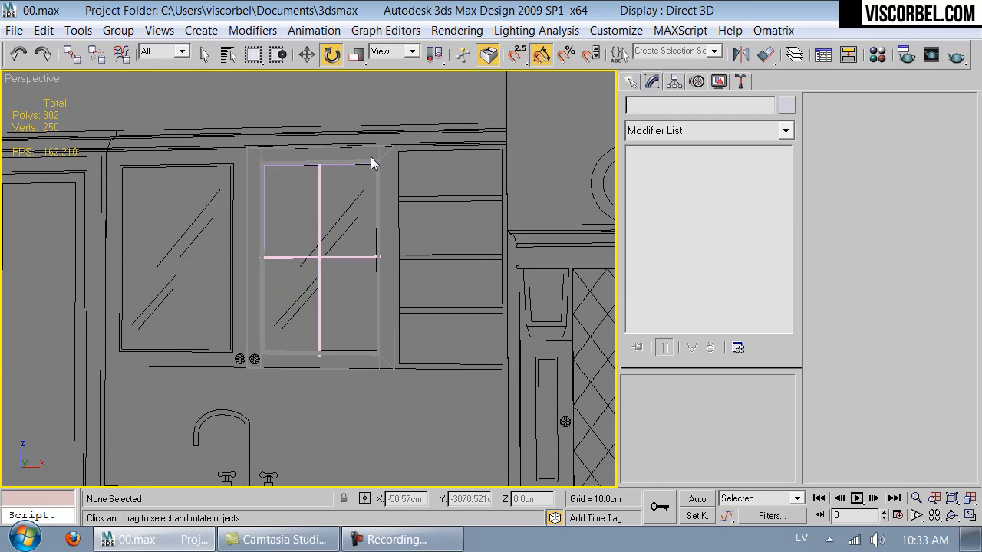
click(379, 156)
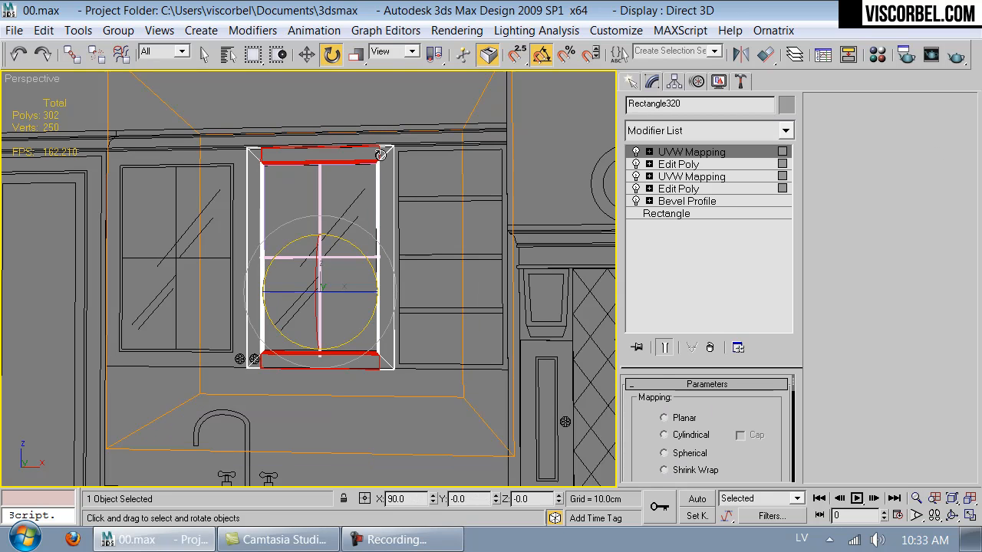
click(719, 200)
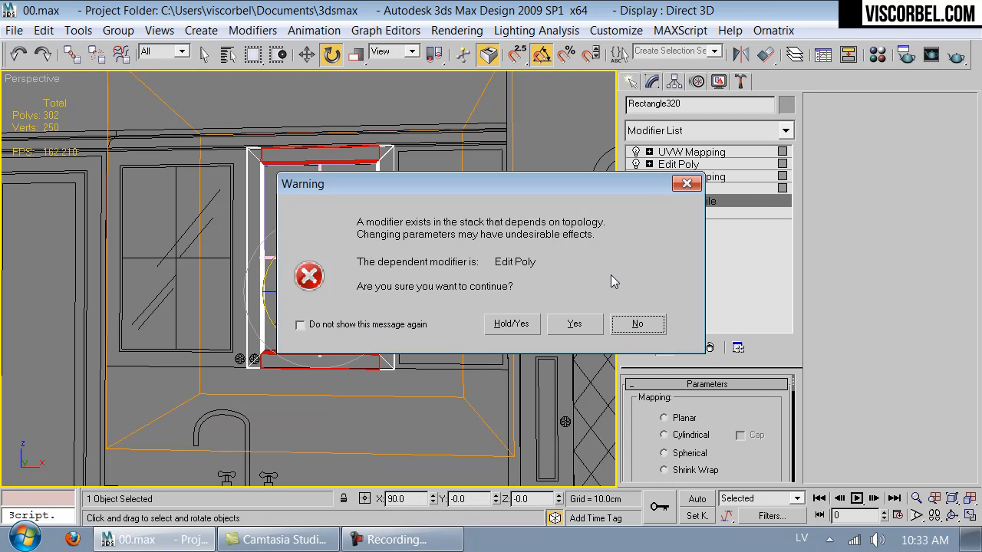
click(568, 329)
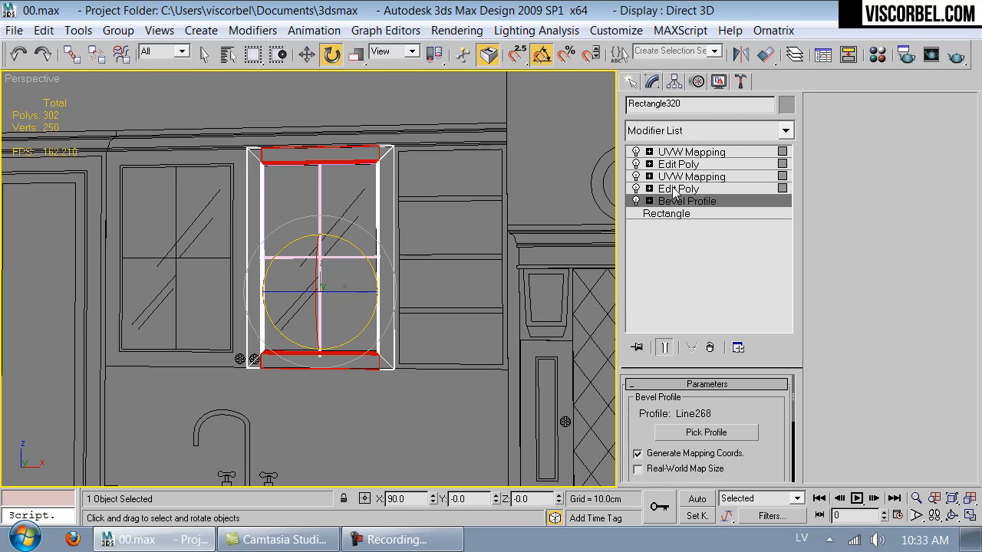
click(702, 131)
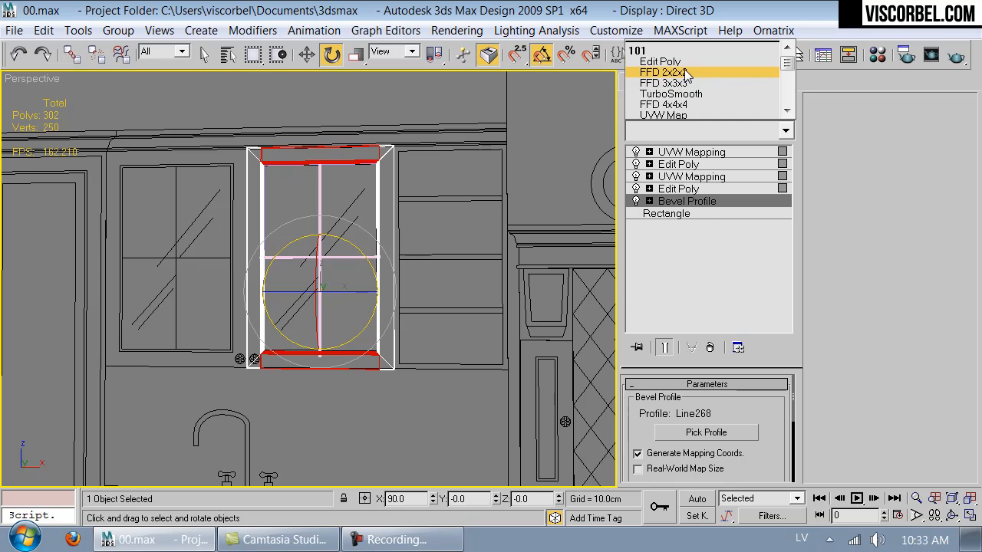
click(681, 61)
Step: Copy the door's frame, glass pane and glazing bars together sideways to the tall glazed cabinet in the Front view
scroll(348, 313, down, 4)
key(z)
key(f)
scroll(391, 261, down, 3)
middle_drag(439, 333, 417, 326)
key(F3)
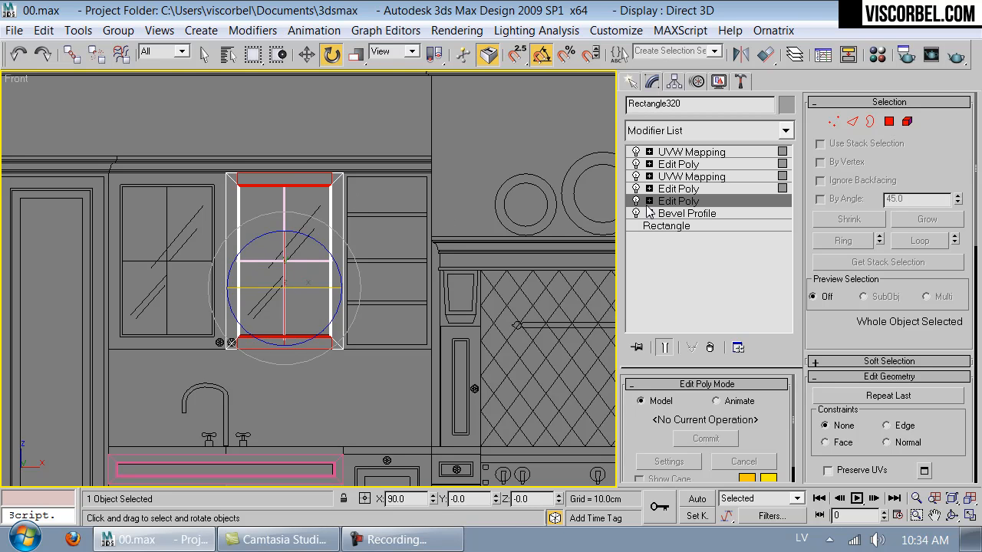
ctrl+drag(265, 196, 291, 201)
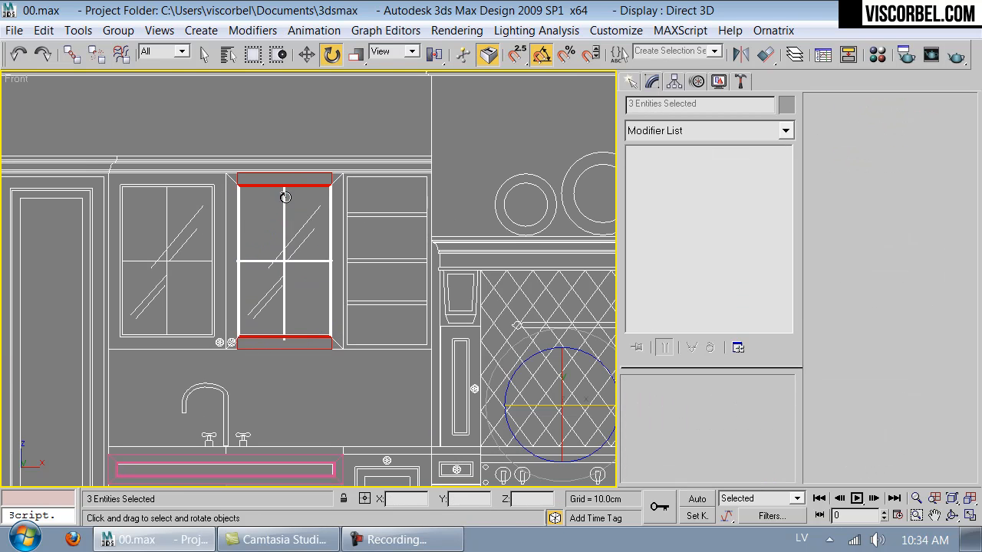
key(F3)
alt+click(425, 252)
scroll(272, 263, down, 4)
middle_drag(256, 263, 88, 238)
key(w)
shift+drag(14, 226, 324, 225)
click(584, 350)
middle_drag(226, 276, 169, 292)
shift+drag(157, 265, 542, 267)
click(493, 352)
Step: Move the copied door so its frame's upper-left corner lines up with the tall cabinet outline, and deselect it
key(z)
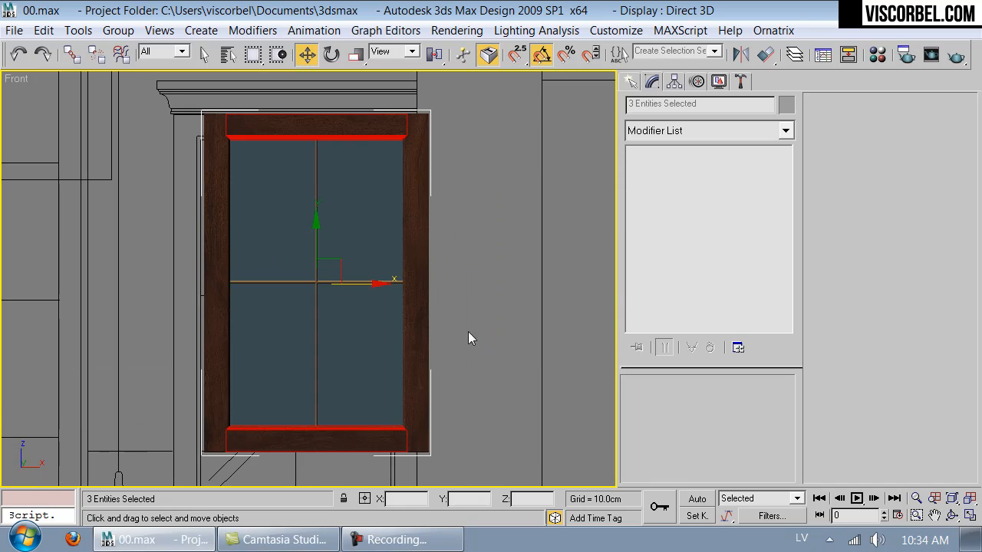
scroll(344, 333, up, 5)
drag(389, 356, 348, 370)
click(509, 214)
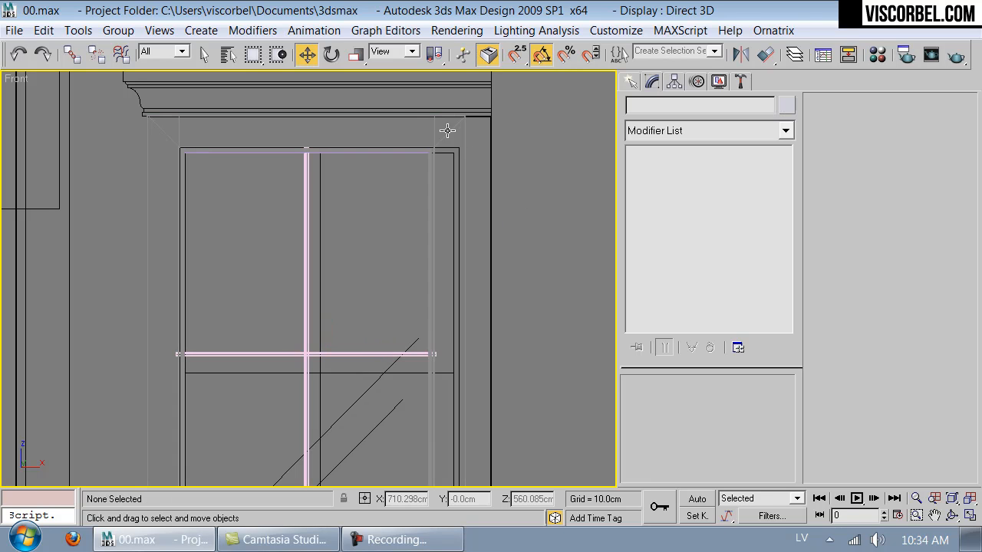
Step: Try to widen the copied frame by moving the right stile's vertices outward in the lowest Edit Poly
click(445, 133)
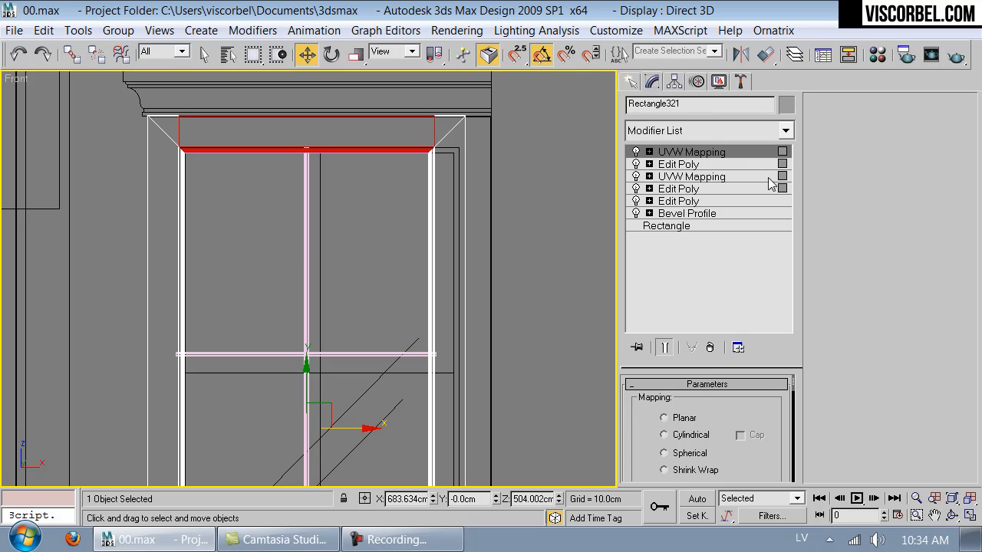
click(699, 201)
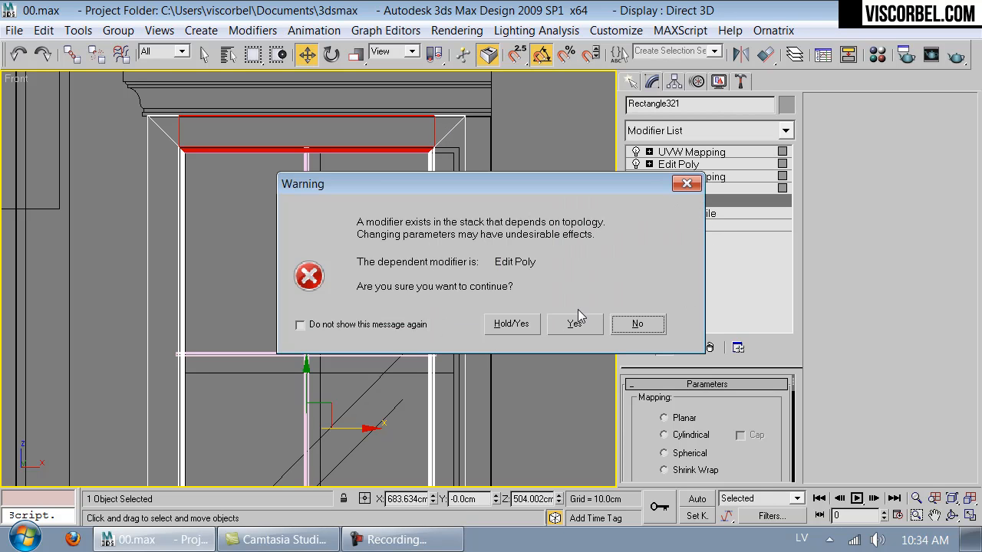
click(579, 327)
key(F3)
key(1)
scroll(453, 290, down, 2)
middle_drag(452, 290, 405, 224)
key(1)
key(1)
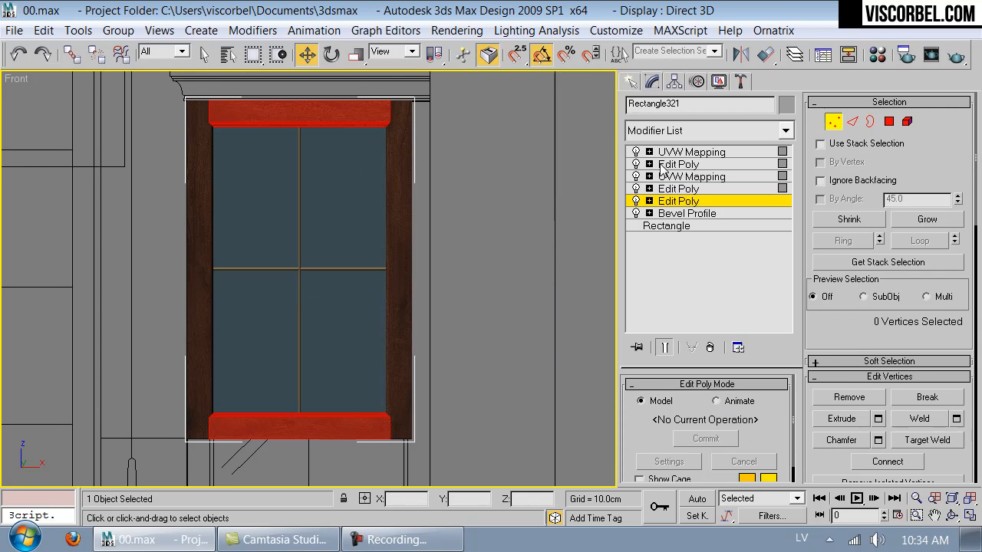
click(649, 201)
key(1)
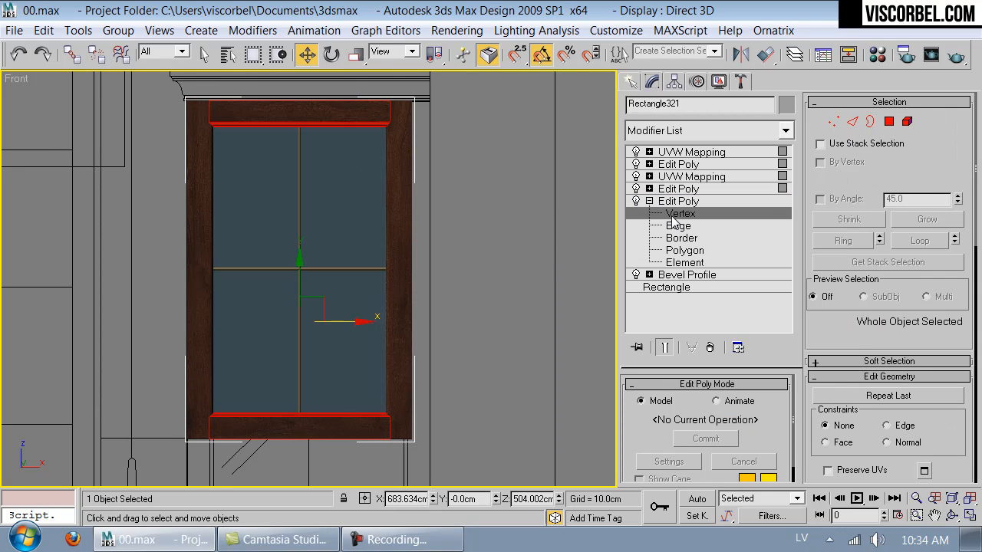
key(1)
drag(333, 84, 511, 527)
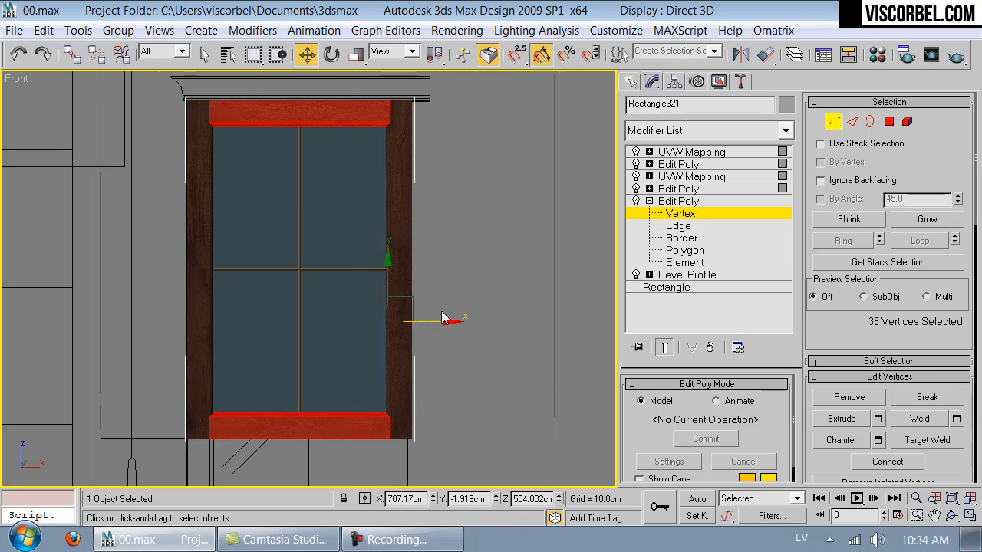
drag(432, 323, 442, 322)
Step: Try moving the stile's vertices about 1.4 cm further out to the cabinet's edge line, and undo that move
middle_drag(479, 323, 386, 238)
scroll(387, 242, up, 3)
key(F3)
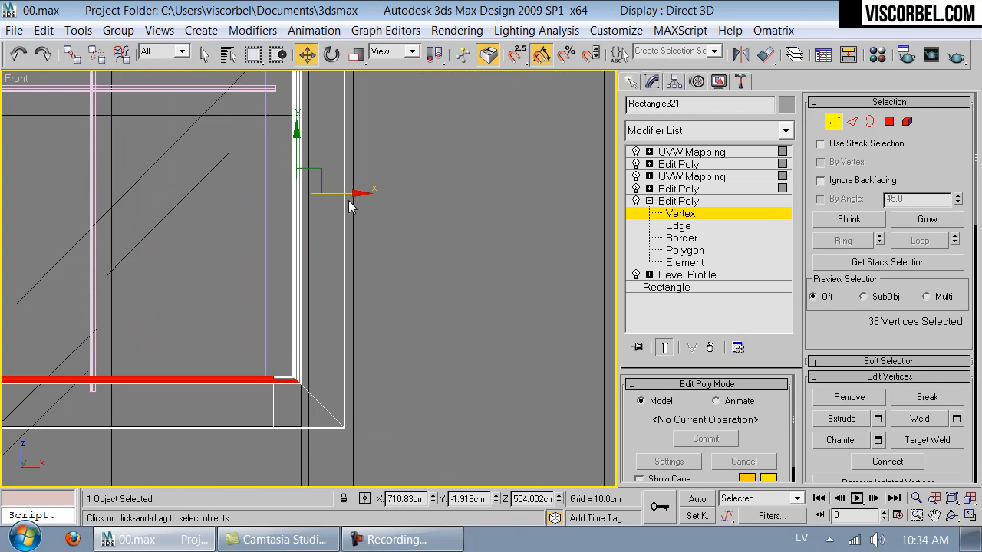
drag(349, 194, 357, 195)
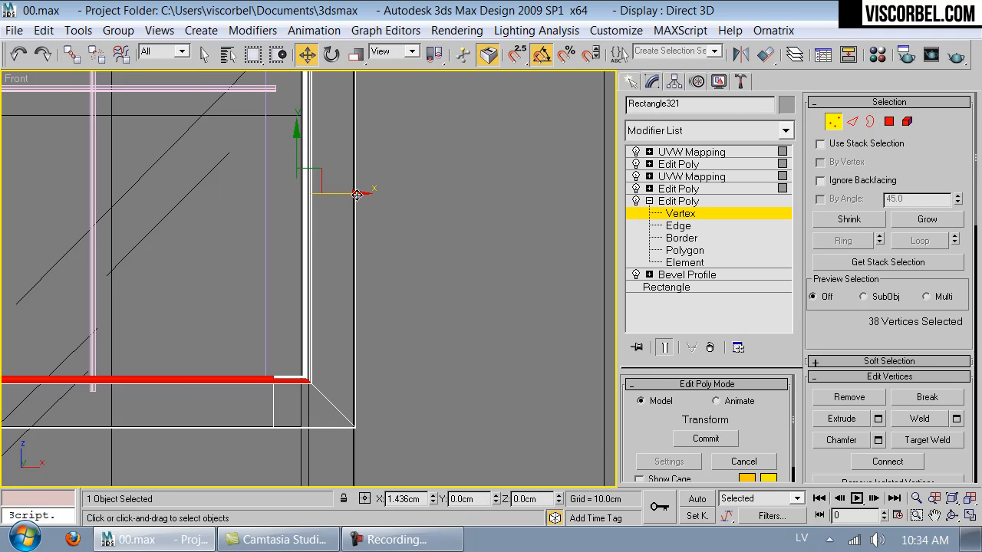
key(ctrl+z)
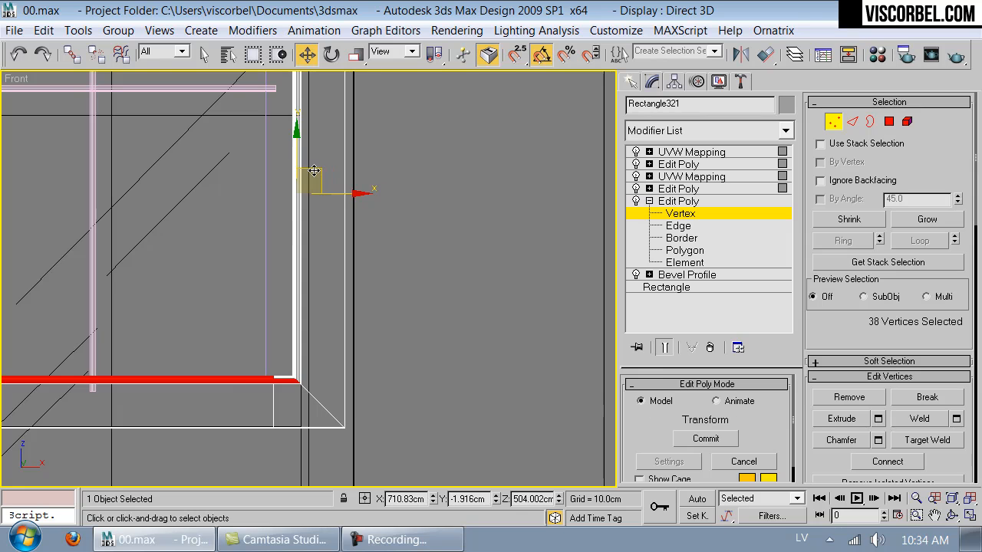
Step: Delete the lowest Edit Poly modifier from the copied frame's stack
key(1)
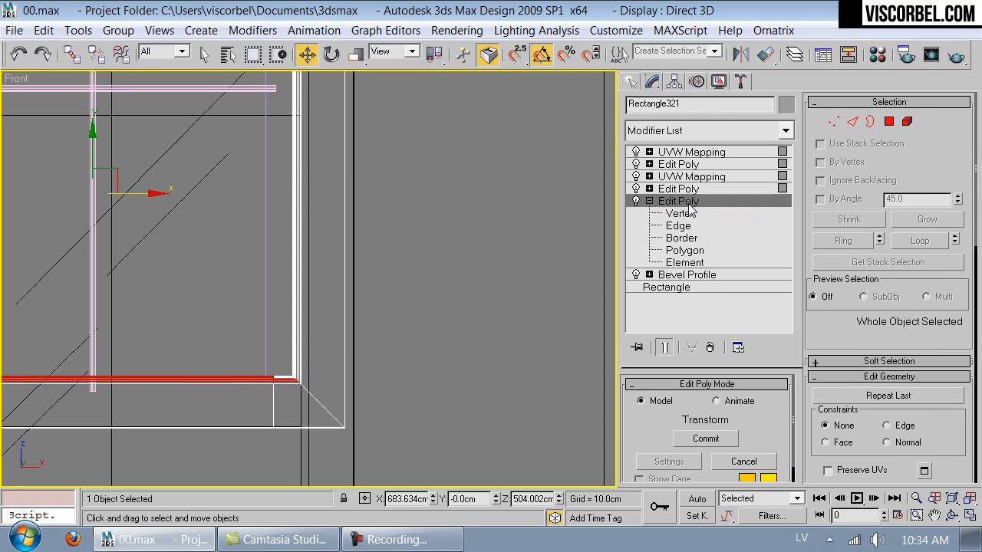
right_click(690, 209)
click(726, 191)
Step: Widen the copied frame in its remaining lower Edit Poly by moving the right stile's vertices outward about 5 cm
click(727, 190)
key(4)
key(1)
key(z)
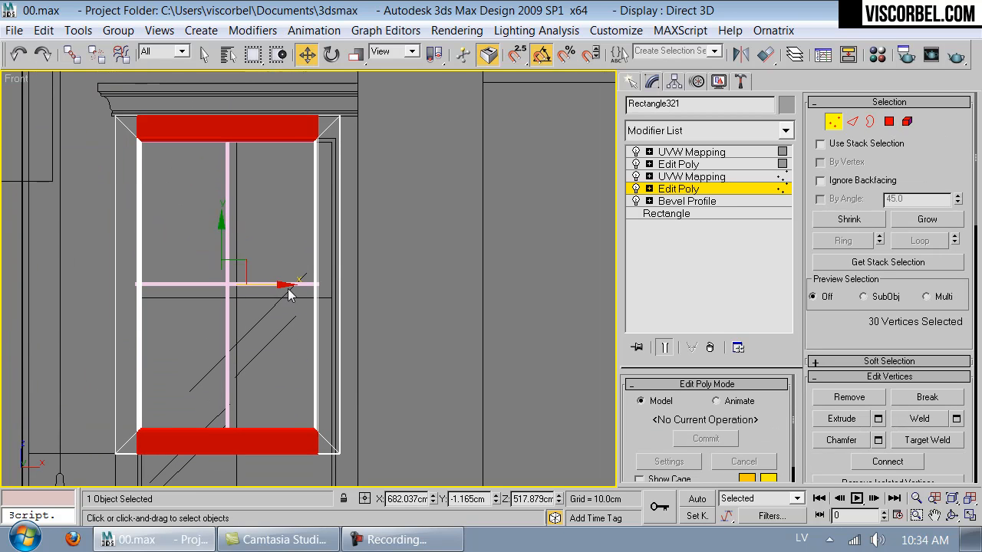
ctrl+drag(316, 209, 384, 285)
scroll(330, 353, up, 4)
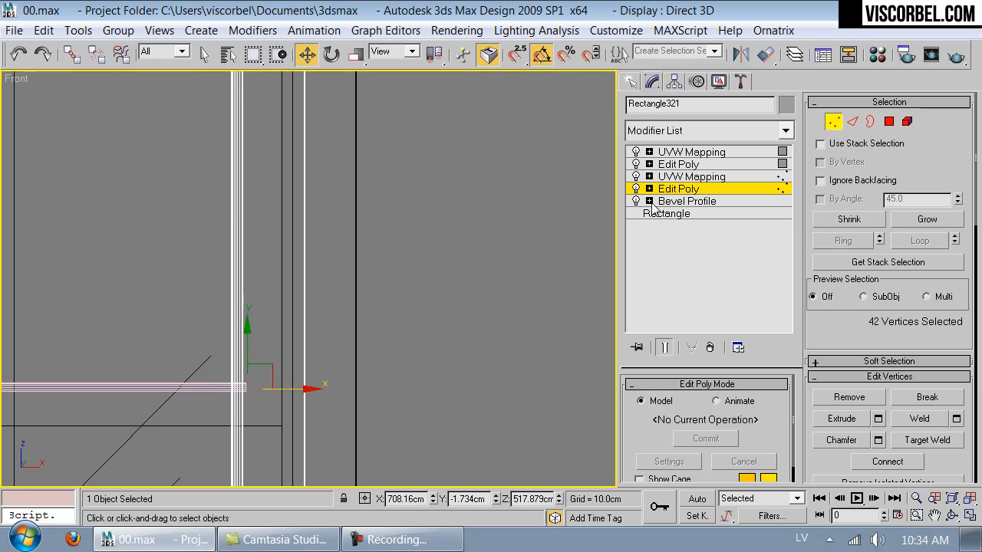
mouse_move(308, 389)
mouse_down()
mouse_move(284, 390)
mouse_move(349, 397)
mouse_up()
scroll(349, 397, down, 3)
mouse_move(349, 397)
middle_down()
mouse_move(373, 184)
mouse_move(367, 193)
middle_up()
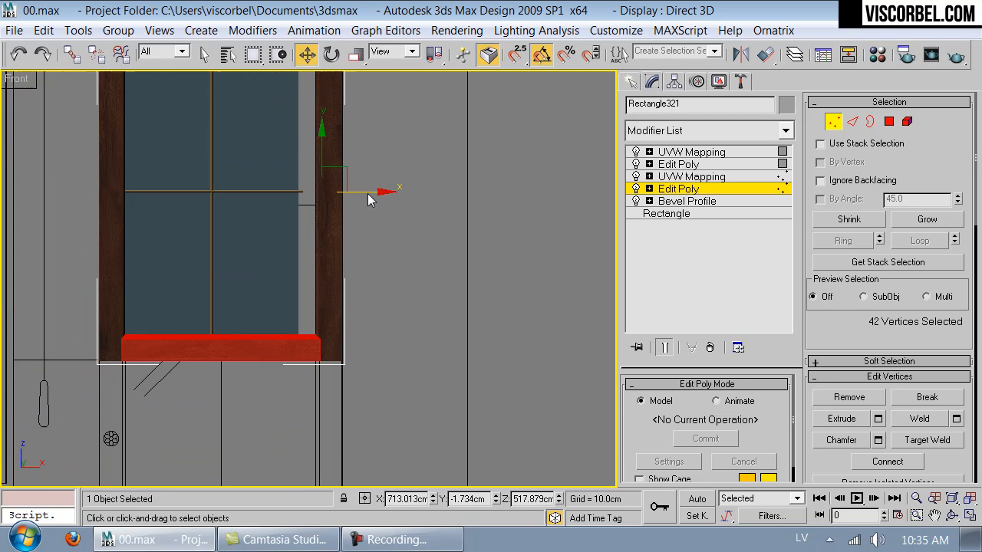
Step: Lengthen the copied frame by moving the bottom rail's vertices down toward the tall cabinet's base
middle_drag(232, 289, 310, 165)
scroll(280, 409, down, 2)
key(1)
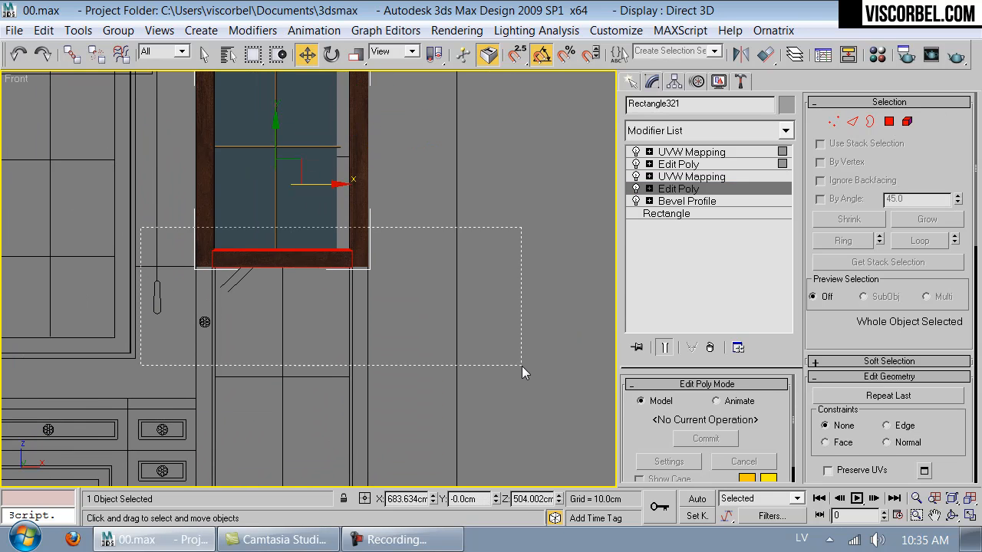
drag(521, 366, 521, 366)
scroll(356, 190, down, 2)
click(349, 188)
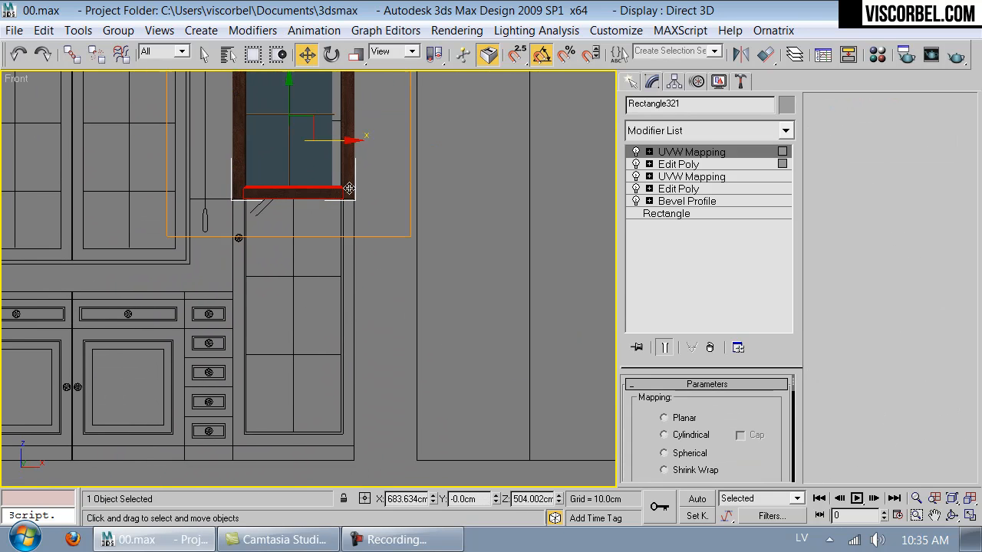
click(678, 189)
drag(193, 178, 494, 209)
drag(296, 157, 307, 351)
Step: Lower the bottom rail's vertices about another 28 cm to line up with the drawn door's lower edge
middle_drag(331, 366, 327, 215)
scroll(317, 266, up, 5)
middle_drag(318, 266, 447, 317)
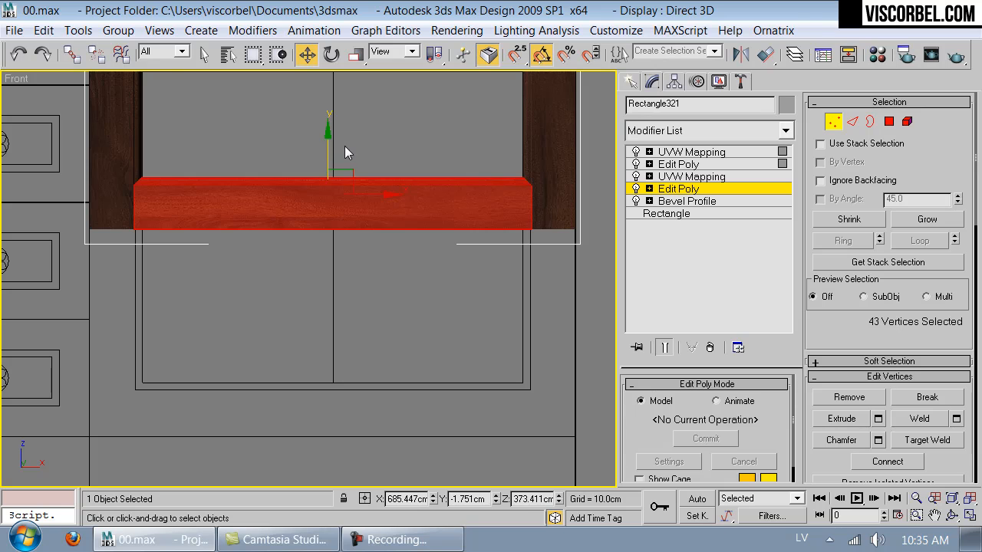
drag(332, 145, 334, 352)
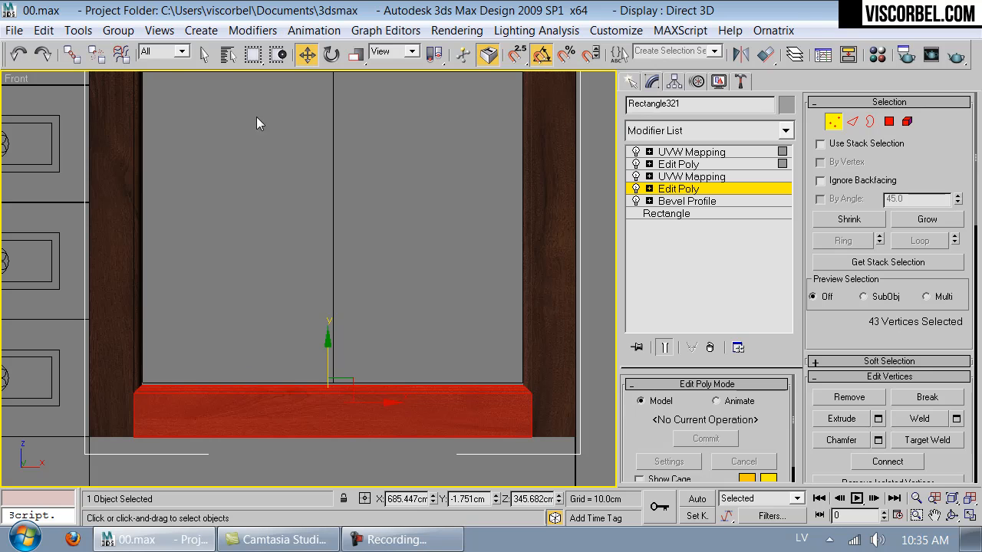
Step: Take the frame's lower Edit Poly out of sub-object mode so its stile mapping covers the whole object, and deselect the frame
key(4)
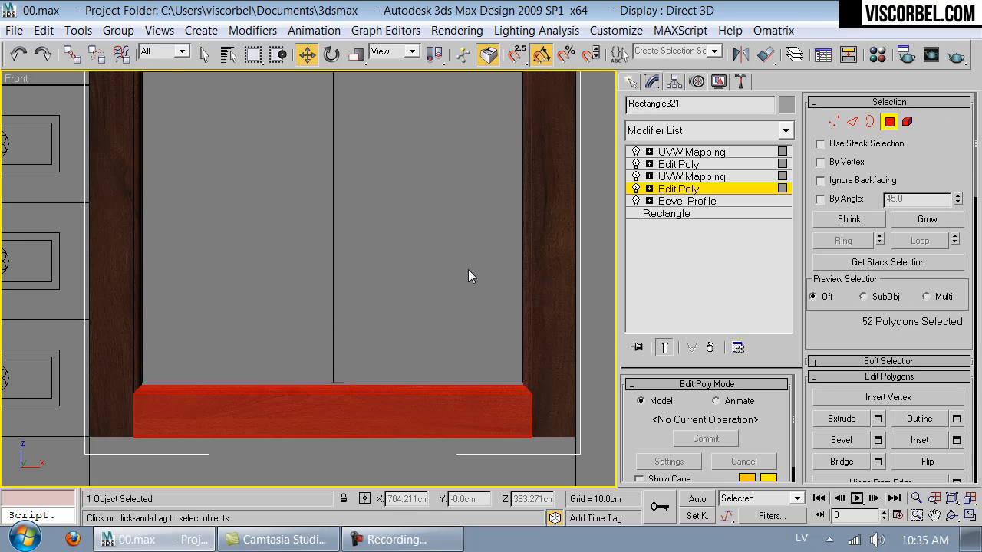
click(453, 243)
click(702, 192)
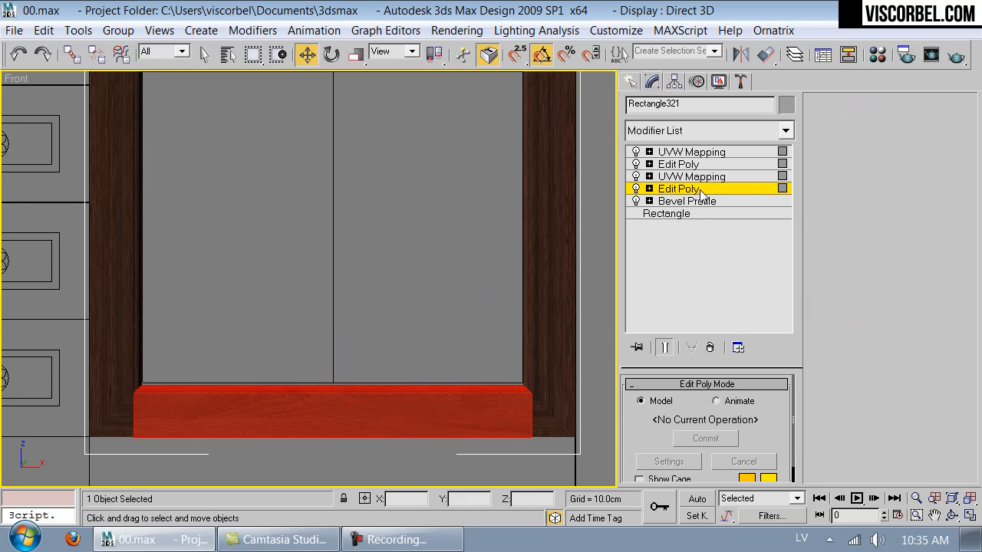
key(4)
click(673, 157)
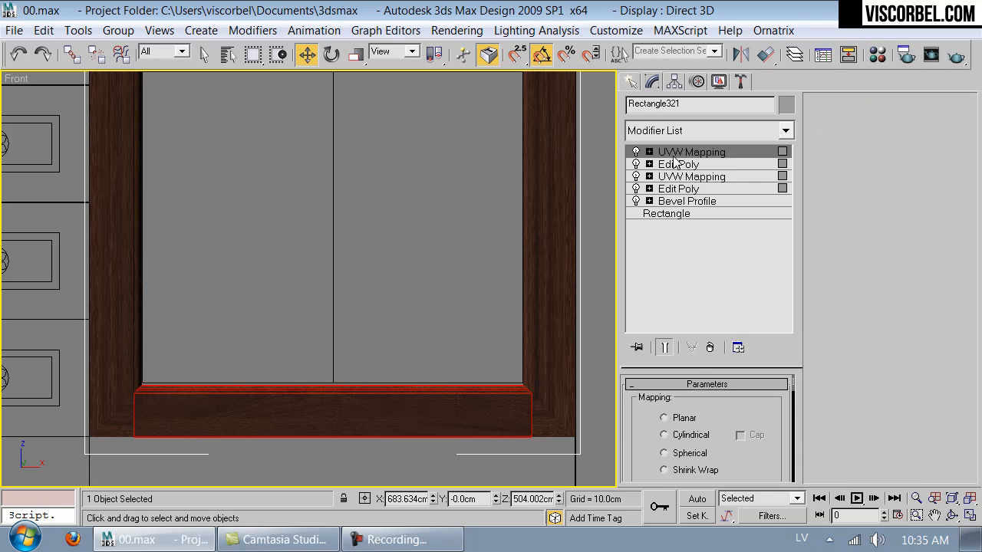
click(428, 196)
click(462, 428)
click(696, 190)
click(678, 190)
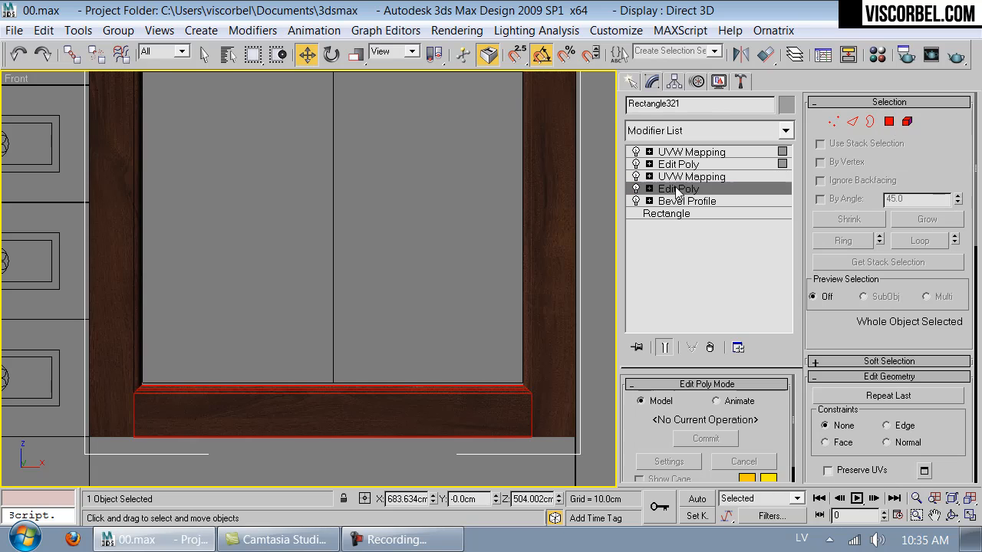
click(346, 194)
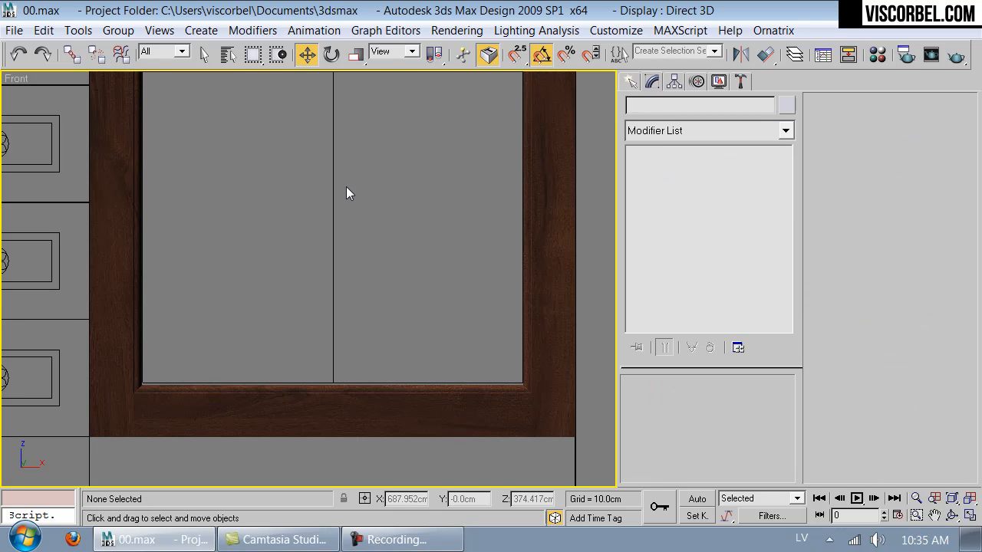
Step: Examine the resized frame's wood grain and the fit of its glass pane and glazing bars against the plan lines
scroll(386, 186, down, 2)
middle_drag(386, 187, 373, 405)
middle_drag(296, 77, 335, 309)
scroll(335, 309, up, 1)
scroll(335, 309, down, 1)
middle_drag(335, 138, 234, 240)
scroll(340, 373, up, 2)
scroll(230, 370, down, 1)
scroll(234, 241, down, 2)
key(F3)
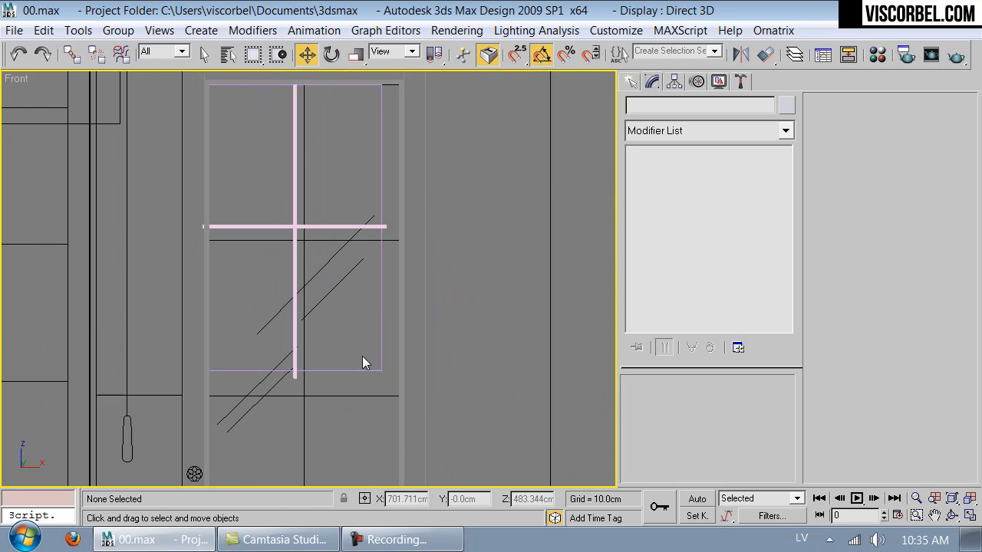
Step: Shift the glazing bars sideways to line up the vertical bar with the tall door's drawn centre line
click(349, 227)
scroll(350, 306, up, 2)
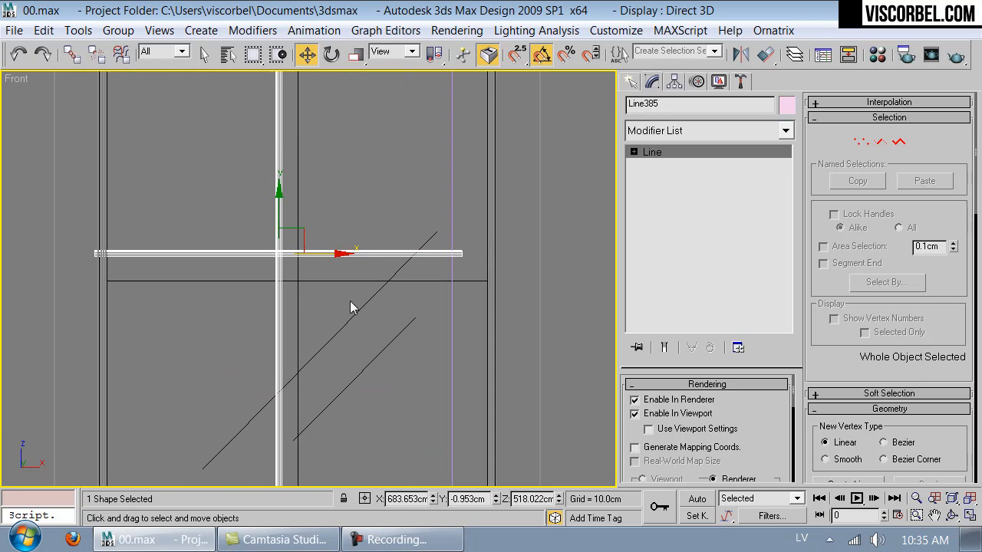
drag(314, 252, 333, 252)
Step: Lower the horizontal glazing bar's spline to the first drawn bar line and scale it wider to span between both stiles
key(3)
drag(322, 203, 392, 328)
drag(299, 210, 300, 238)
key(r)
drag(362, 283, 372, 283)
key(w)
Step: Copy the horizontal glazing bar's spline downward onto the remaining drawn bar lines, giving four horizontal bars
scroll(377, 246, down, 3)
shift+drag(320, 85, 345, 380)
middle_drag(384, 397, 313, 156)
shift+drag(308, 160, 343, 316)
middle_drag(343, 243, 356, 309)
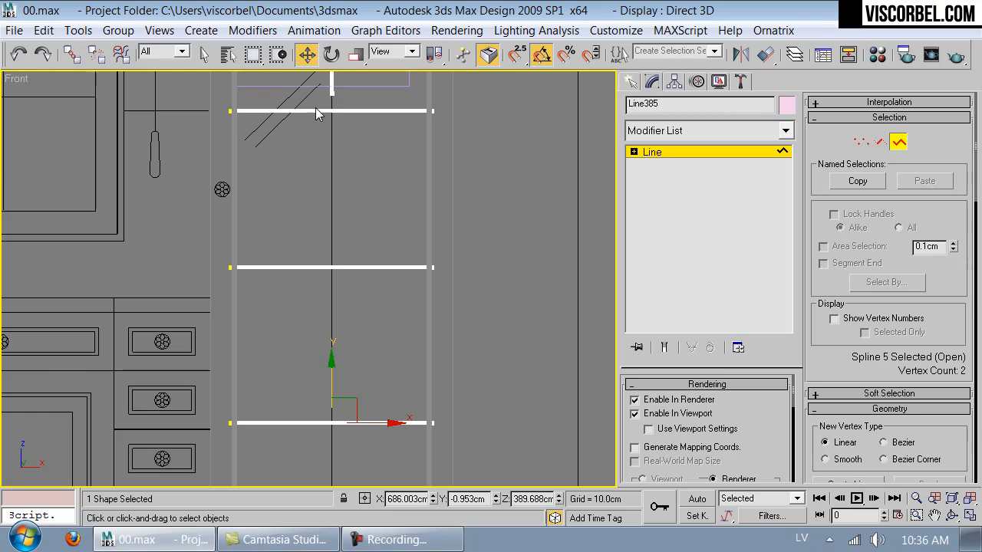
Step: Lengthen the vertical glazing bar by moving its lower vertex down to the tall door's bottom rail
key(1)
scroll(349, 103, down, 2)
drag(324, 143, 318, 395)
middle_drag(318, 381, 350, 350)
key(1)
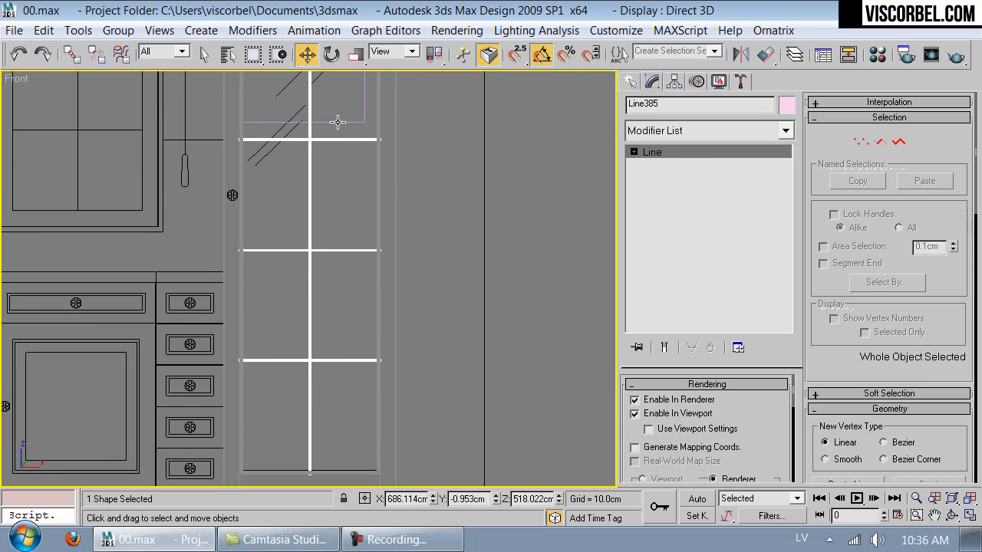
Step: Extend the glass pane's lower vertices about 132.6 cm down to the bottom rail and widen its right edge to the stile
click(338, 121)
click(364, 466)
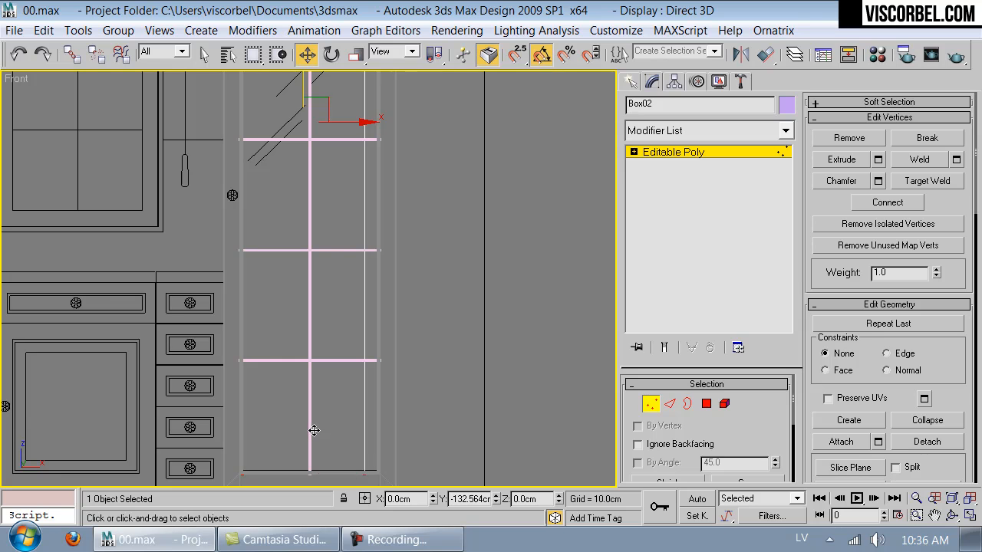
scroll(335, 155, down, 5)
drag(335, 90, 399, 384)
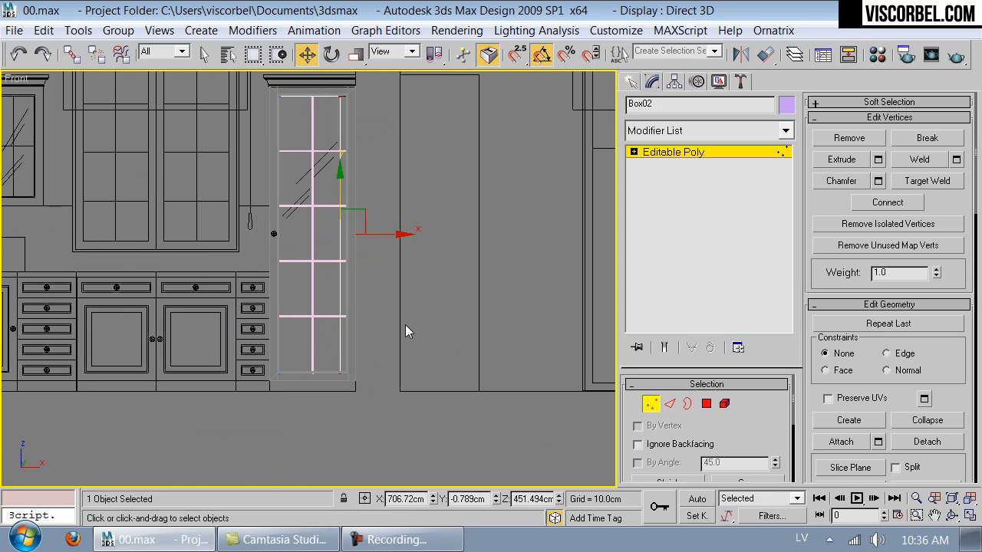
scroll(334, 200, up, 10)
mouse_move(392, 336)
mouse_down()
mouse_move(426, 342)
mouse_move(464, 323)
mouse_up()
Step: Examine the finished tall glazed door in perspective, checking the glass fit and the wood grain at its corners
key(p)
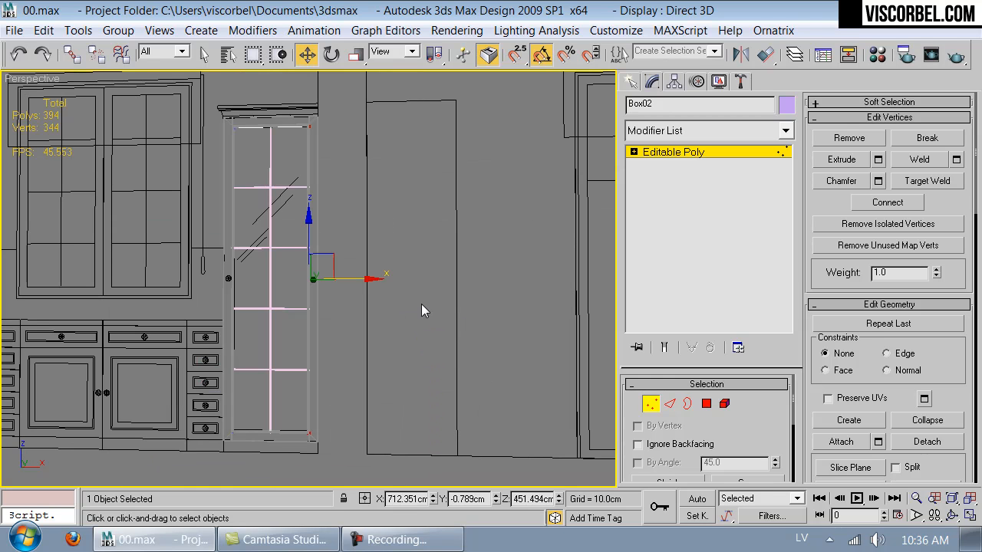
alt+middle_drag(321, 236, 369, 221)
click(369, 222)
alt+middle_drag(352, 258, 324, 240)
scroll(323, 240, up, 10)
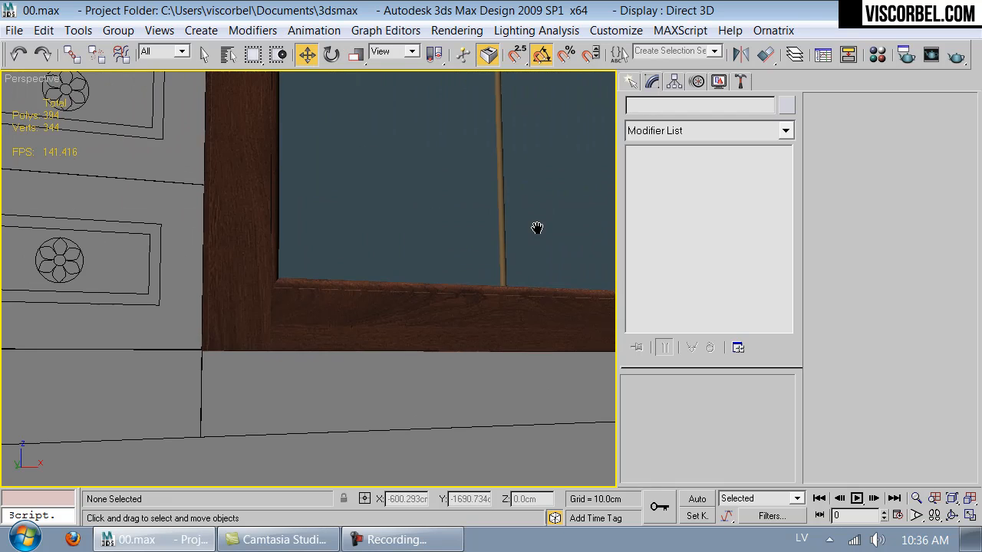
scroll(397, 300, up, 3)
scroll(393, 292, down, 2)
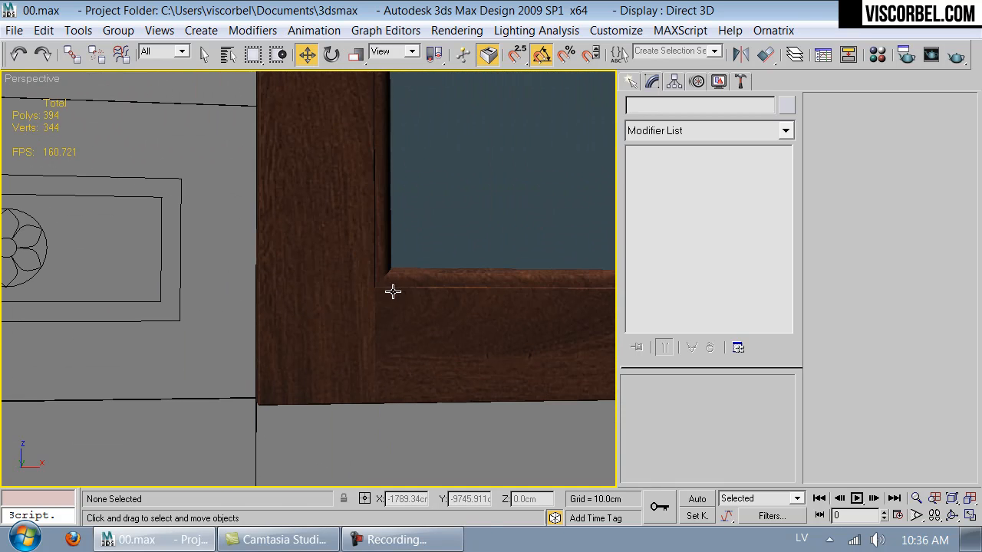
scroll(417, 271, down, 6)
middle_drag(346, 147, 322, 334)
scroll(311, 245, up, 5)
scroll(322, 334, down, 10)
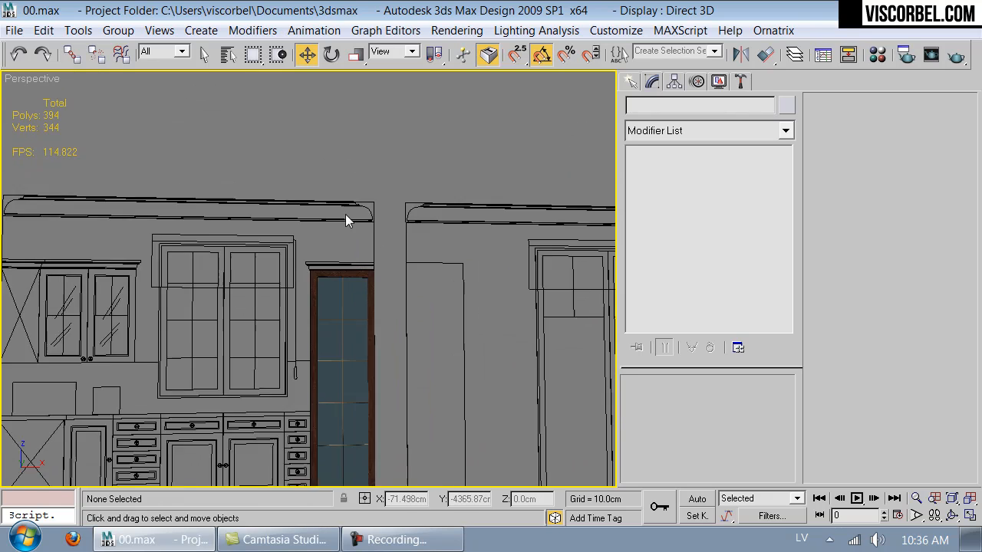
Step: Make an independent copy of the mapped wooden base door on the neighbouring two-drawer cabinet
scroll(217, 314, up, 8)
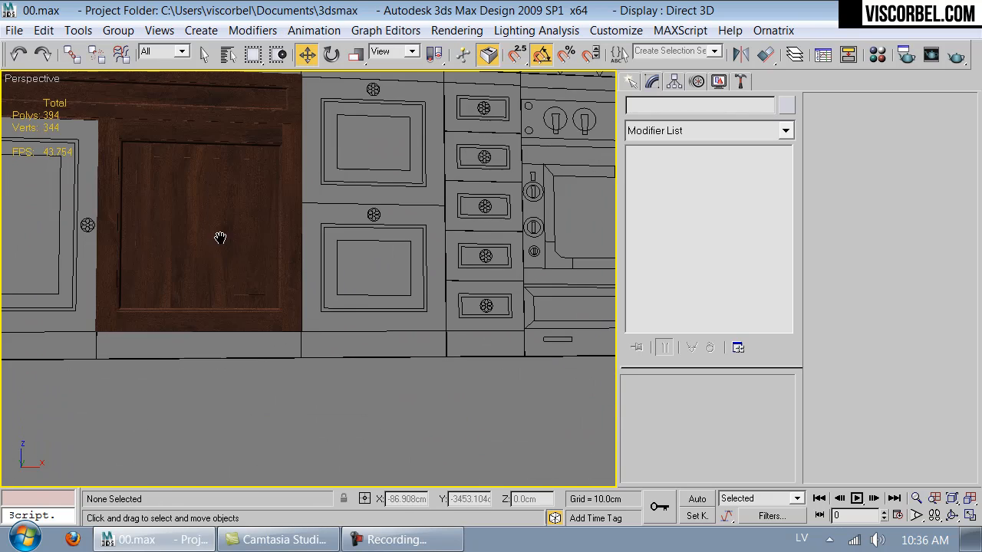
middle_drag(219, 235, 290, 440)
scroll(293, 298, down, 3)
middle_drag(287, 225, 313, 280)
click(276, 267)
key(f)
key(z)
middle_drag(472, 269, 330, 270)
scroll(330, 269, up, 2)
scroll(330, 270, up, 3)
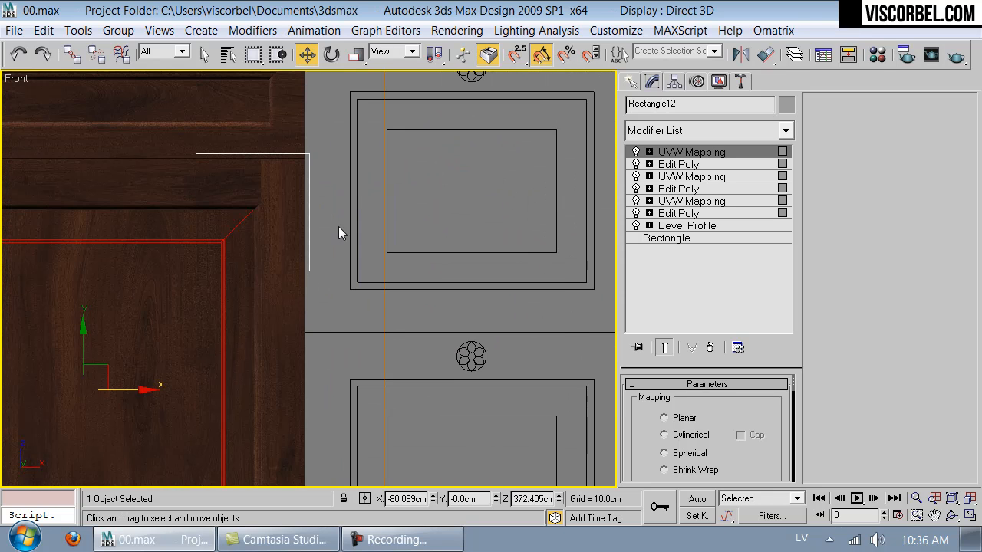
middle_drag(339, 226, 320, 253)
scroll(173, 333, down, 2)
shift+drag(206, 385, 499, 382)
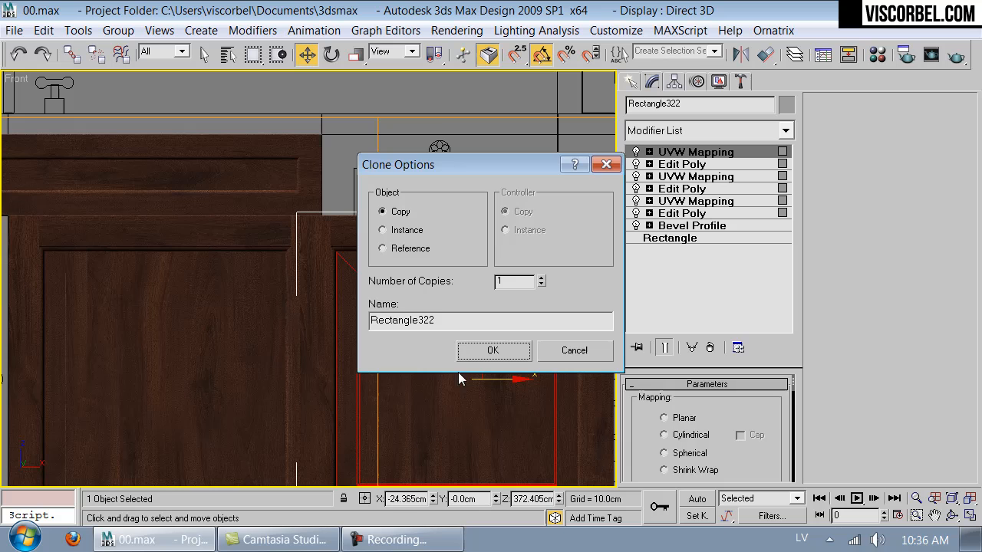
click(494, 352)
Step: Align the copied door's upper-left corner with the drawn upper drawer front
key(F3)
drag(512, 384, 533, 384)
drag(473, 323, 476, 244)
middle_drag(492, 216, 398, 238)
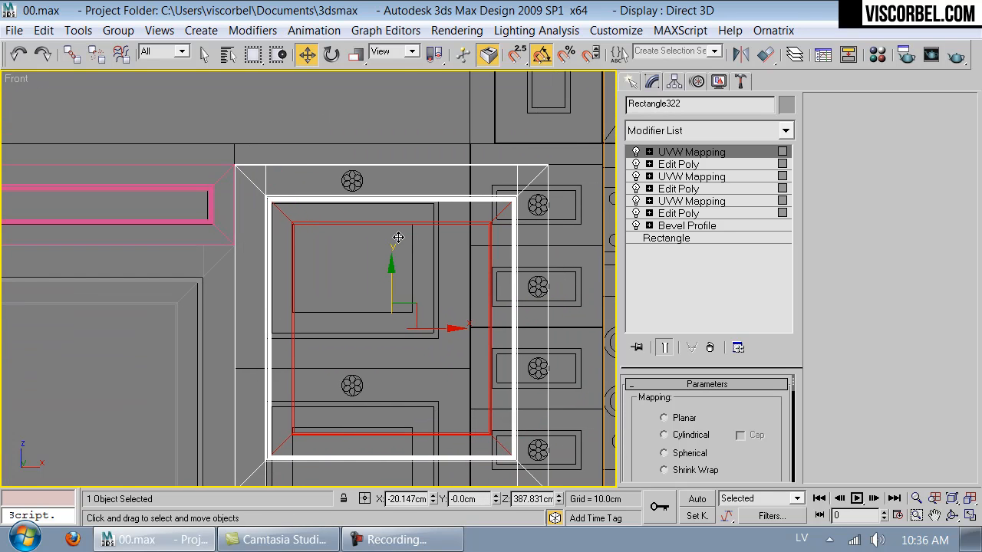
Step: Narrow the copied front to the cabinet's width by moving its right-hand vertices about 14.8 cm left in the lowest Edit Poly
click(716, 214)
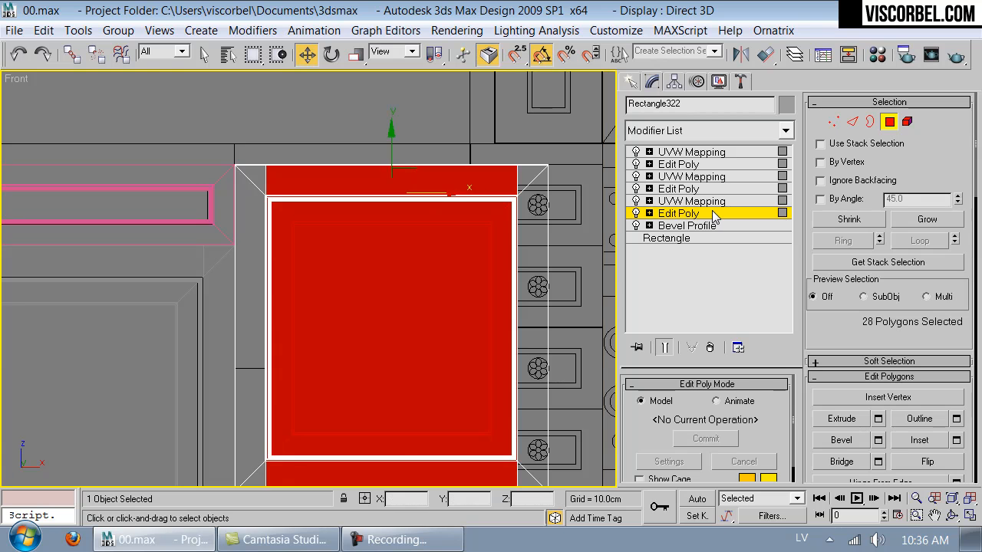
key(1)
drag(625, 503, 625, 503)
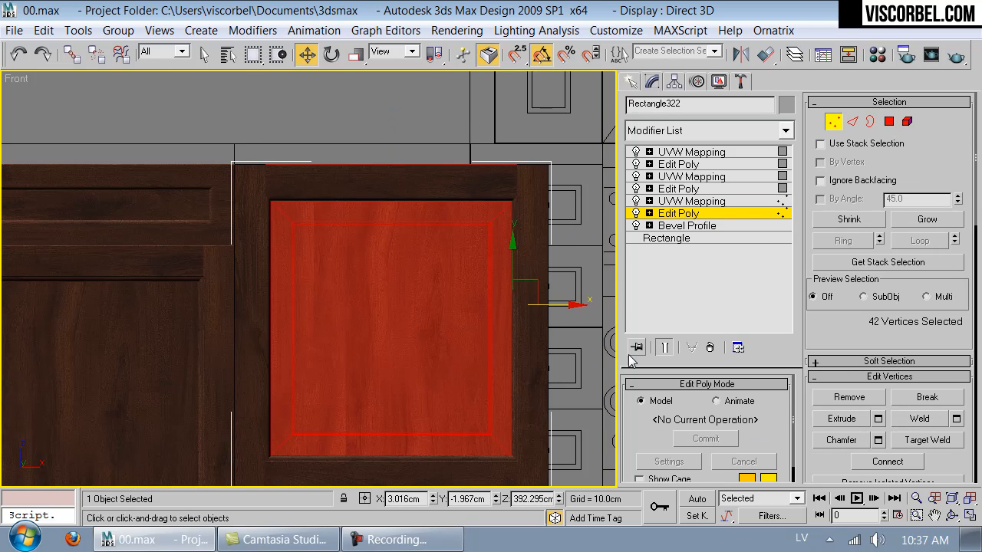
drag(557, 315, 506, 315)
right_click(506, 315)
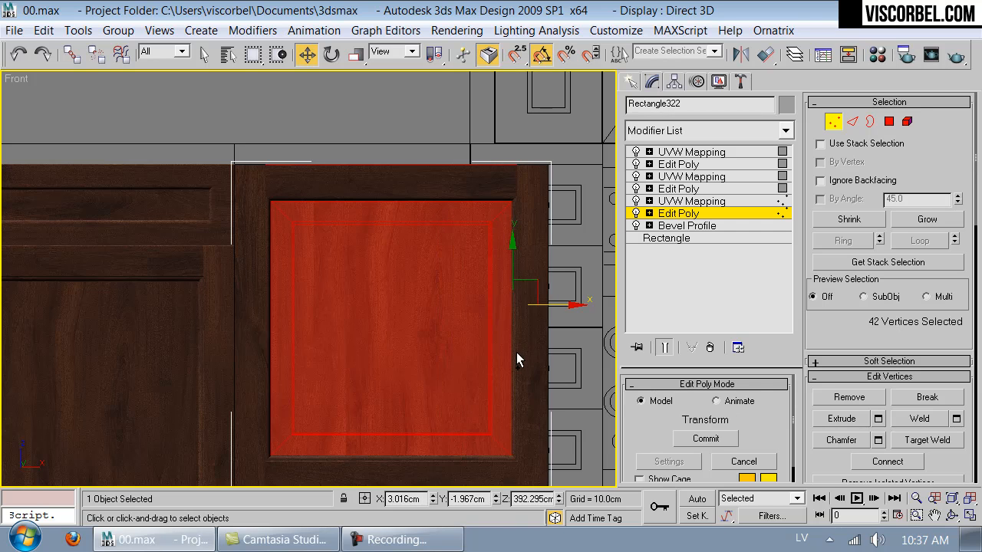
scroll(399, 353, down, 1)
middle_drag(399, 353, 386, 298)
ctrl+drag(385, 298, 554, 418)
scroll(513, 316, up, 1)
middle_drag(513, 316, 516, 333)
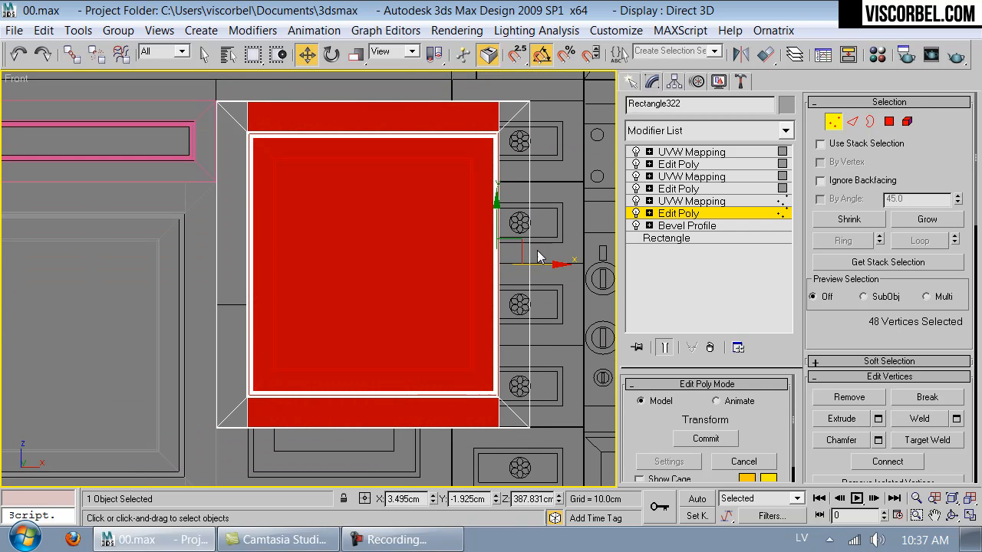
drag(543, 265, 467, 276)
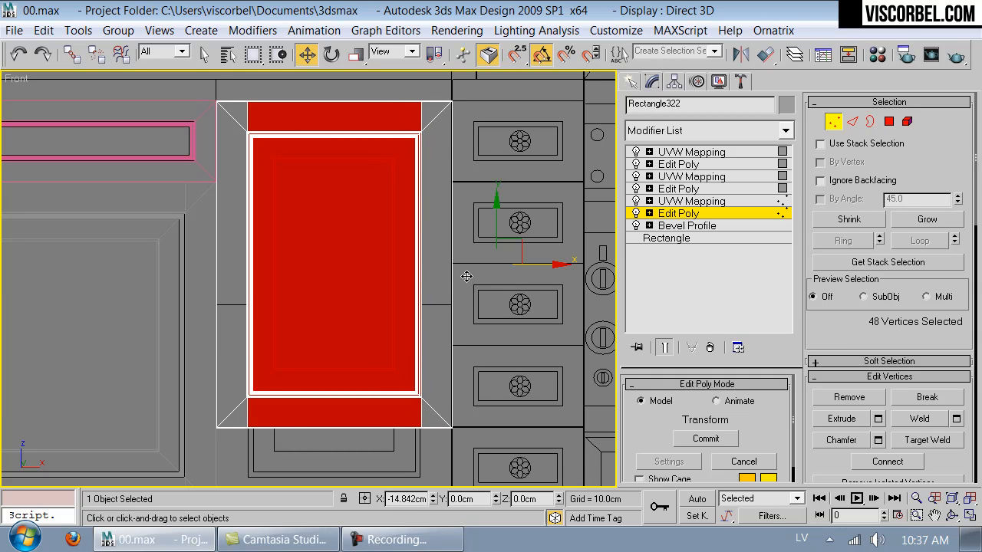
Step: Shorten the copied front by raising its bottom vertices to the upper drawer's drawn lower edge
drag(207, 301, 689, 524)
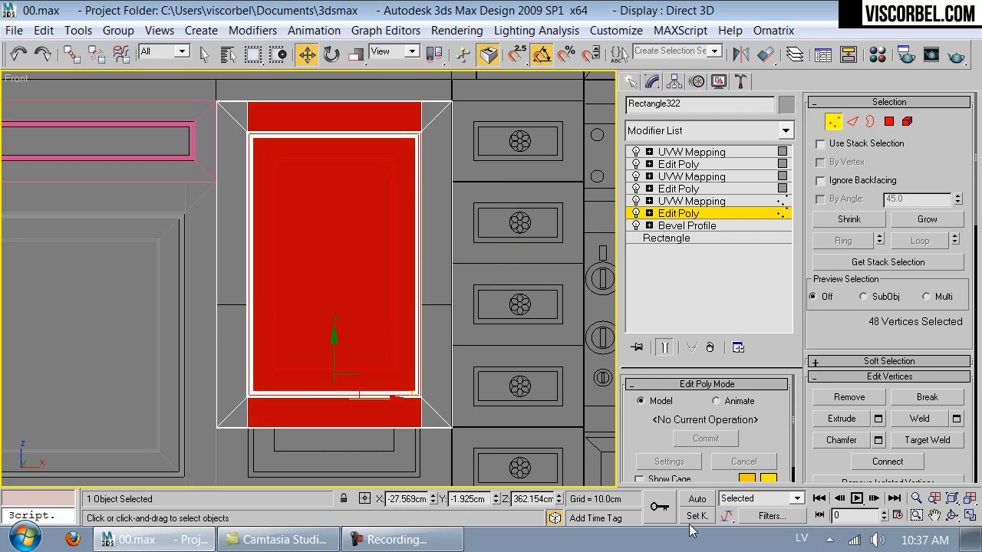
drag(329, 359, 327, 230)
click(409, 333)
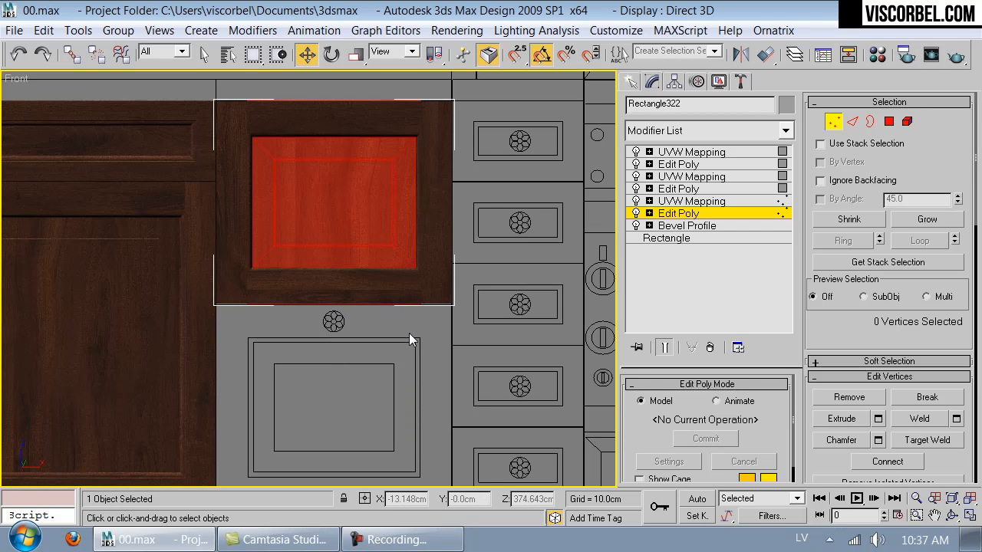
Step: Return the front's lowest Edit Poly to polygon level, go back to its topmost UVW Mapping and deselect it
key(4)
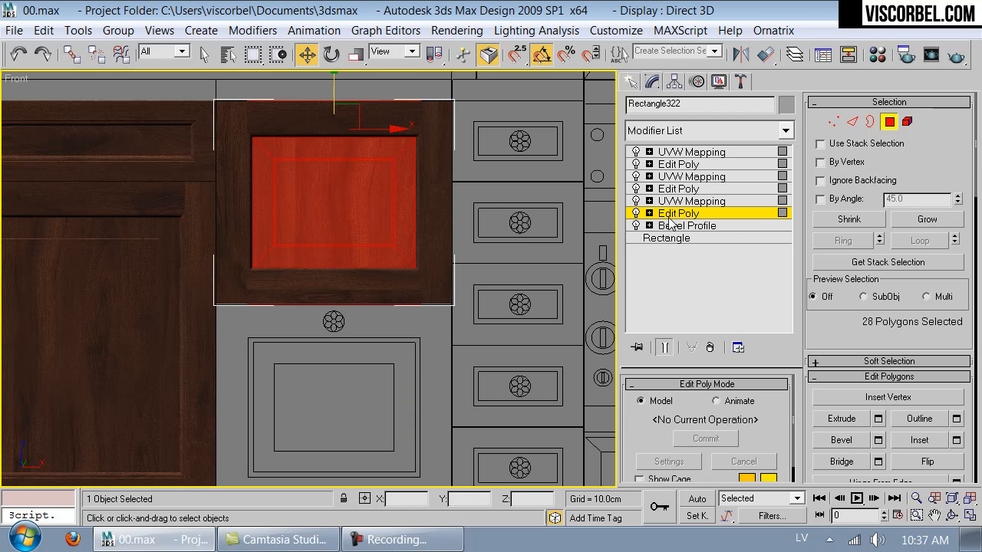
click(688, 152)
click(385, 365)
click(364, 416)
Step: Copy the upper drawer front straight down onto the drawn lower drawer as an independent copy
scroll(365, 284, up, 2)
middle_drag(365, 283, 347, 384)
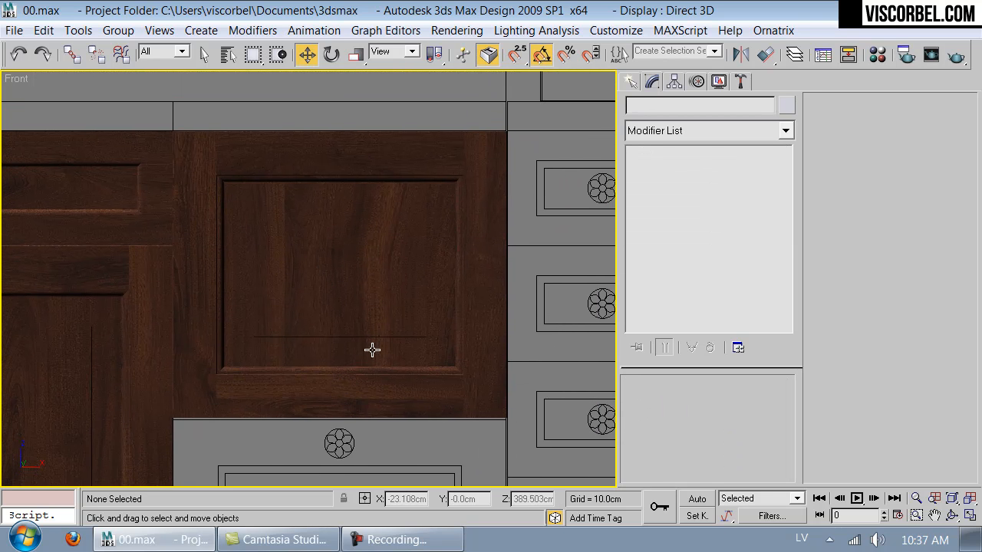
scroll(371, 347, down, 3)
scroll(373, 370, up, 4)
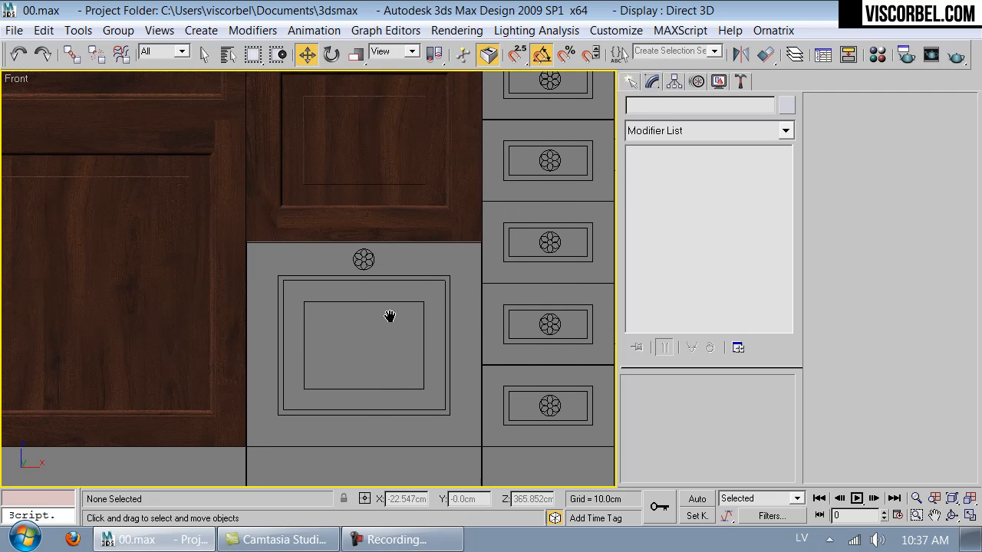
click(368, 172)
mouse_move(410, 144)
shift+mouse_down()
mouse_move(401, 142)
mouse_move(384, 372)
mouse_move(351, 361)
mouse_move(364, 353)
shift+mouse_up()
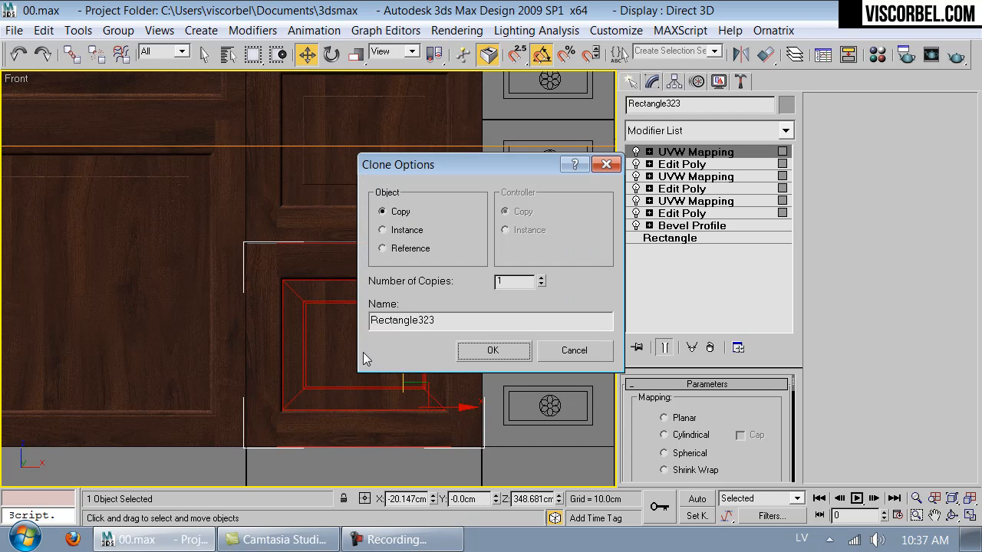
click(480, 359)
Step: Nudge the upper drawer front's bottom-edge vertices vertically in its lowest Edit Poly to adjust the gap between the fronts
scroll(398, 237, up, 3)
click(399, 236)
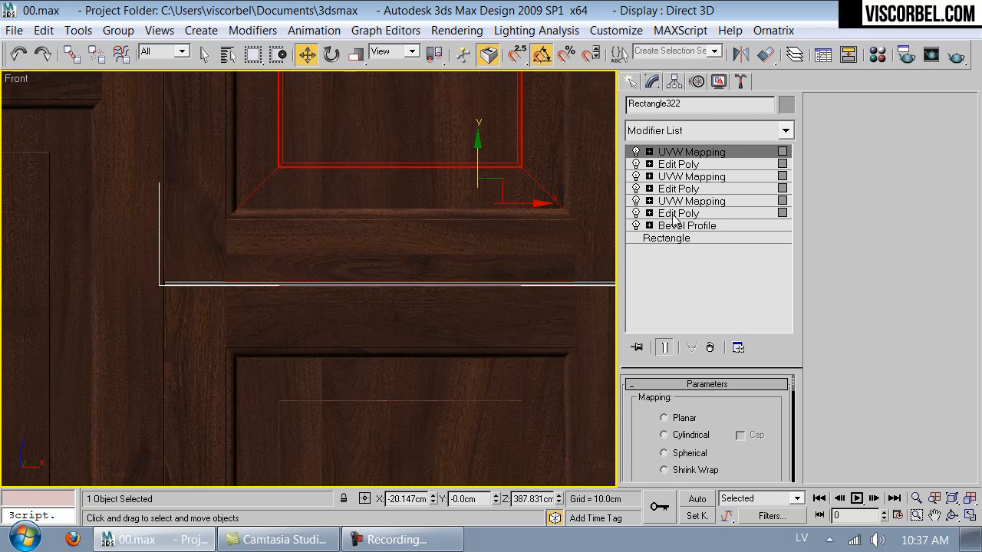
click(666, 215)
key(1)
scroll(188, 201, down, 2)
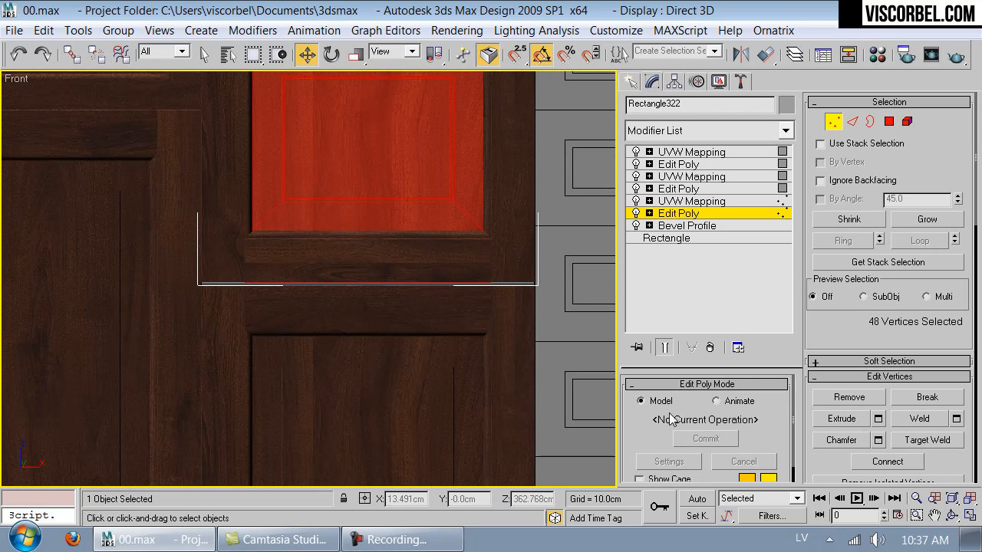
scroll(365, 226, up, 2)
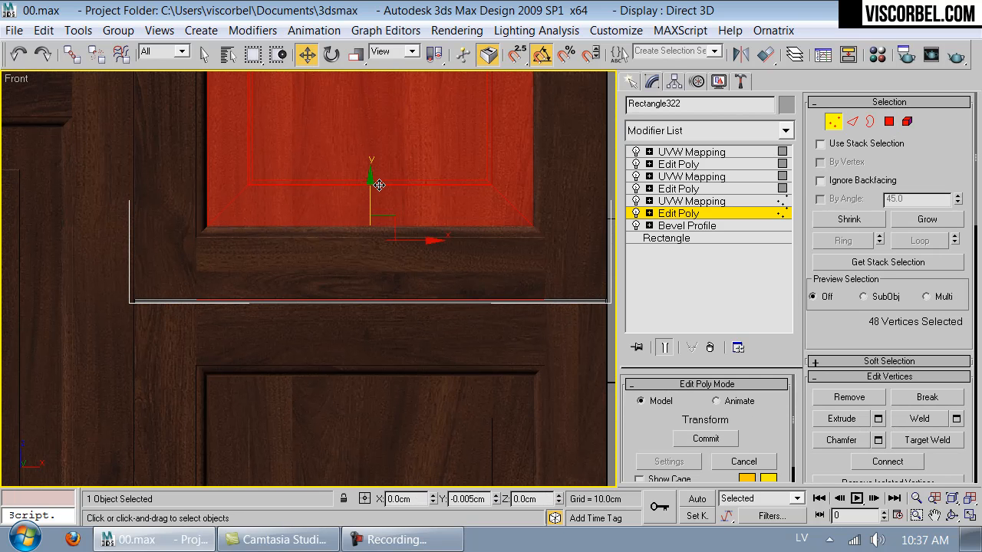
key(1)
Step: Nudge the lower drawer front's top-edge vertices slightly to fine-tune the gap below the upper front
click(242, 379)
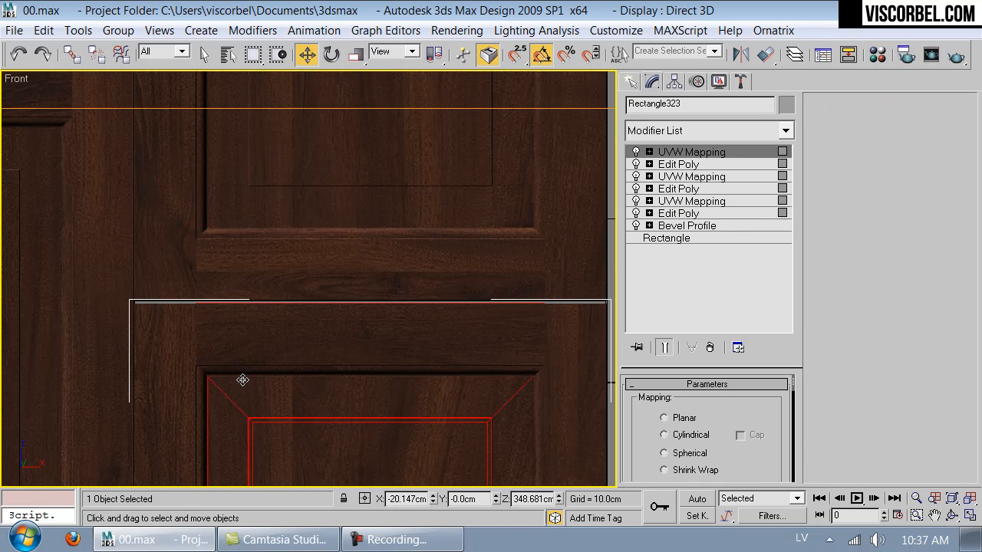
click(686, 214)
key(1)
drag(110, 223, 622, 430)
scroll(385, 389, up, 2)
drag(391, 332, 389, 330)
key(1)
scroll(407, 295, down, 5)
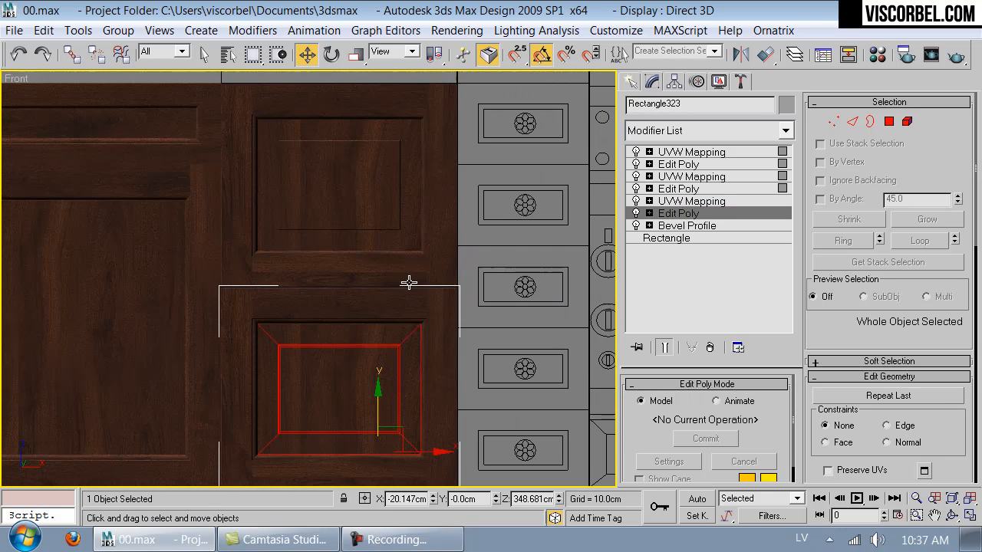
Step: Deselect the lower drawer front and compare the wood grain and spacing of both drawer fronts
scroll(351, 415, down, 2)
middle_drag(386, 335, 389, 300)
click(340, 372)
scroll(386, 149, up, 2)
middle_drag(384, 174, 384, 182)
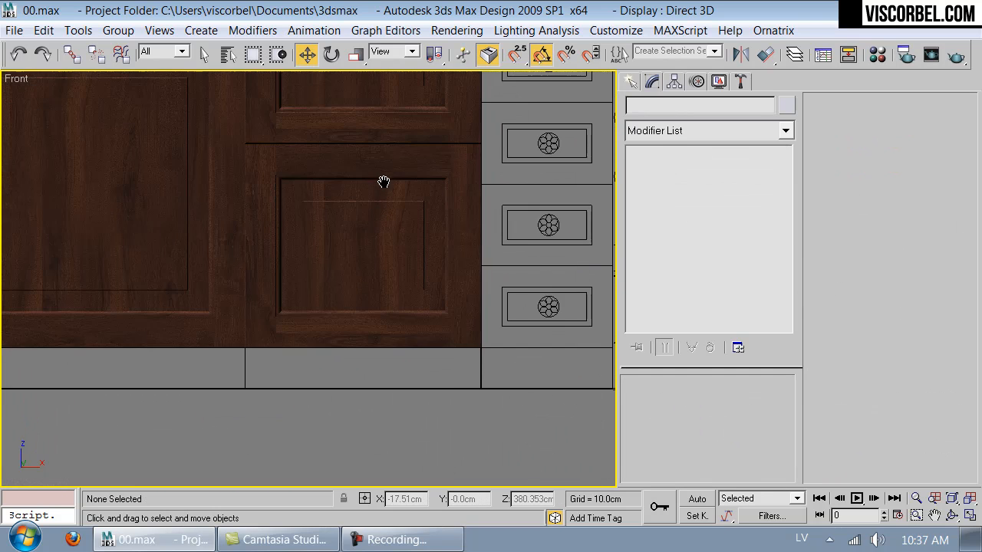
scroll(399, 199, down, 3)
scroll(401, 276, up, 4)
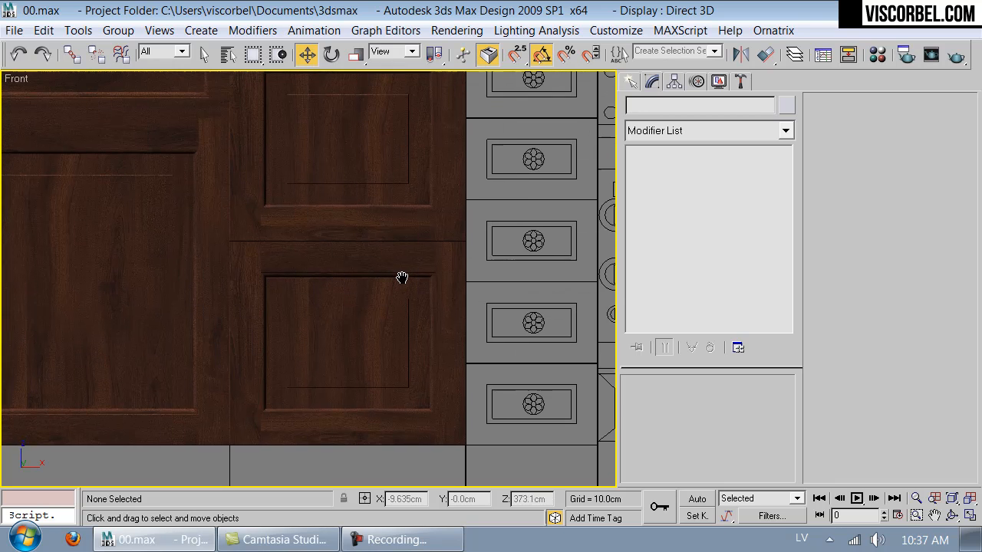
Step: Move the gizmo of the lower drawer front's lowest UVW Mapping about 26 cm left and 12 cm down to vary the grain
click(366, 346)
click(691, 201)
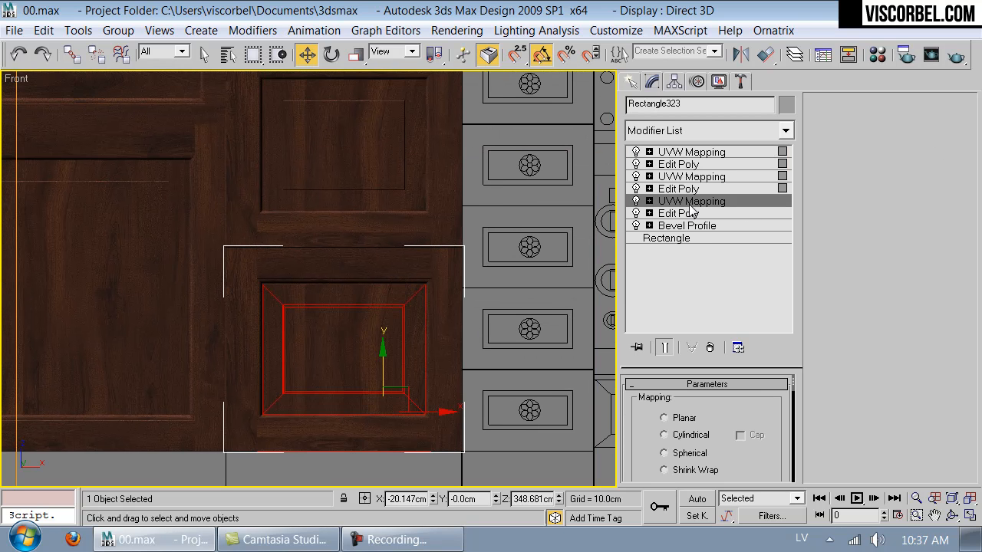
key(1)
drag(397, 316, 265, 378)
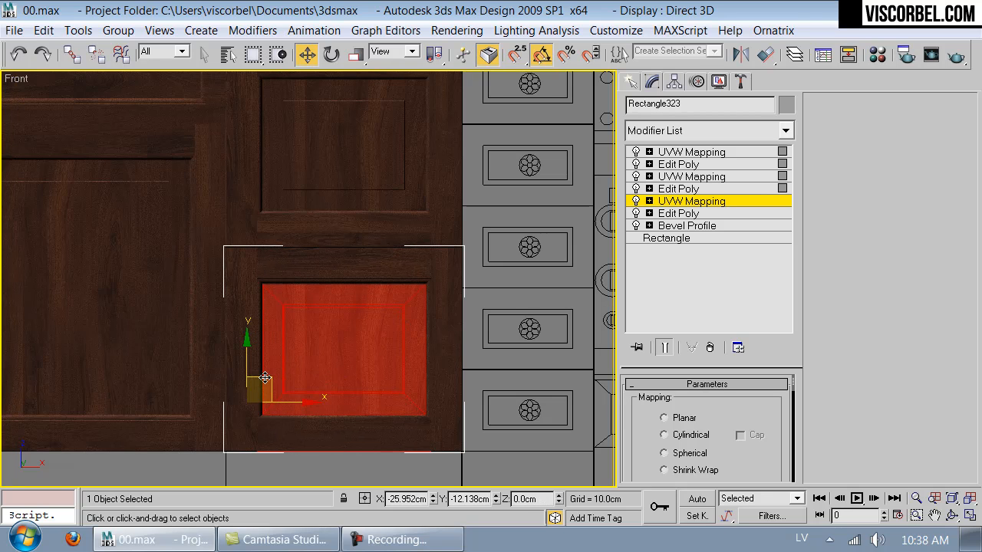
key(1)
Step: Shift the gizmo of the lower drawer front's middle UVW Mapping up and to the right to offset that grain
click(693, 176)
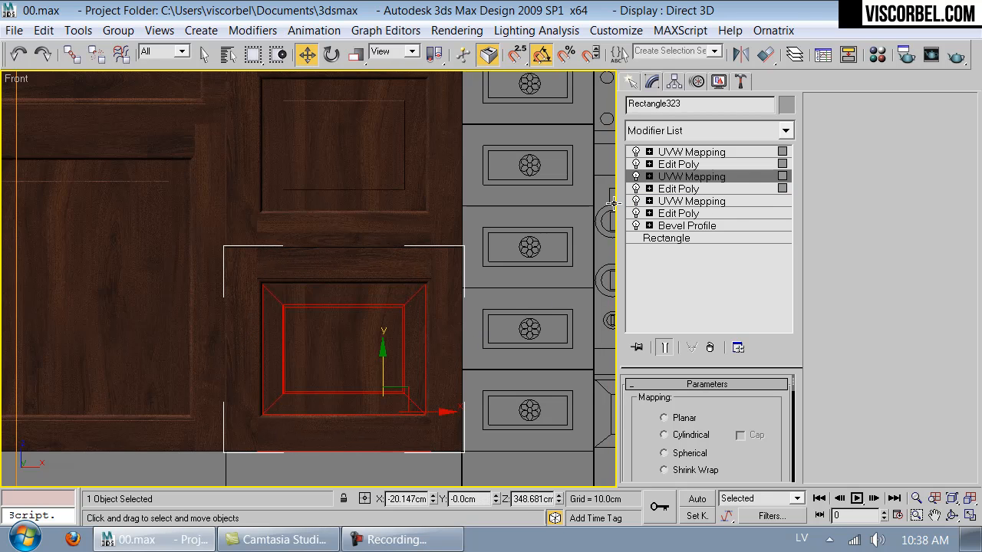
key(1)
drag(394, 395, 535, 291)
key(1)
Step: Offset the gizmo of the lower drawer front's topmost UVW Mapping about 27 cm left and 26 cm down, and about 41 cm right
click(691, 152)
key(1)
middle_drag(290, 469, 341, 366)
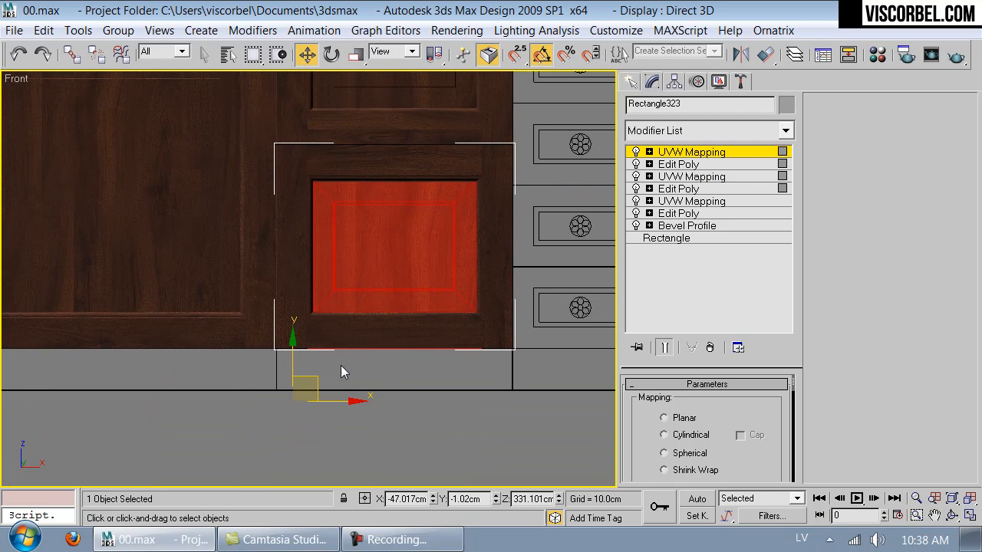
drag(310, 387, 170, 516)
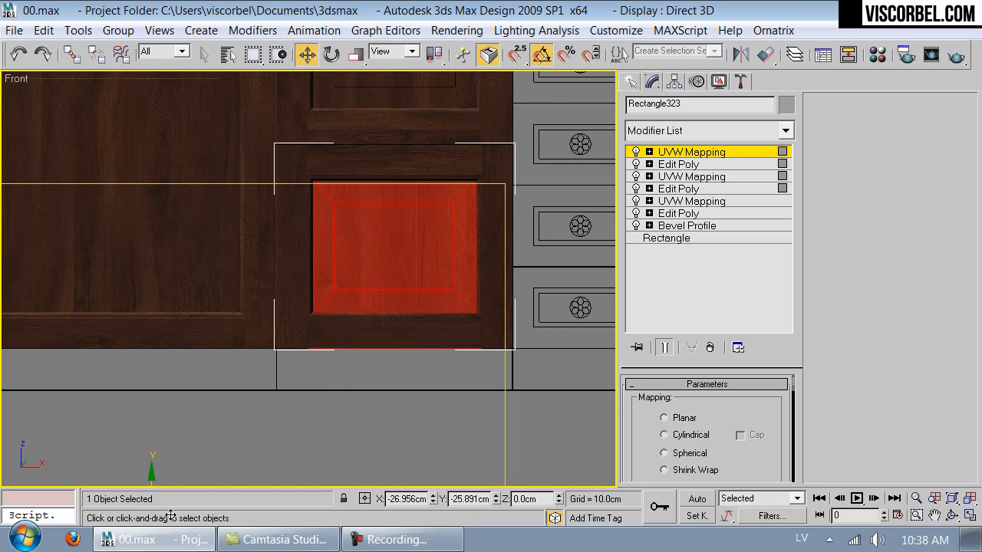
key(1)
key(1)
scroll(376, 295, down, 2)
drag(269, 439, 420, 438)
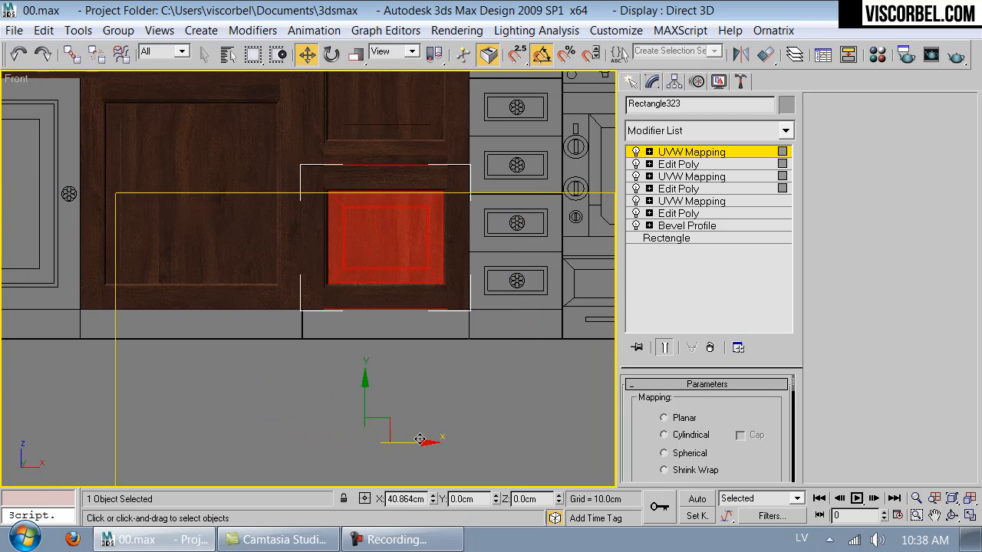
click(453, 417)
middle_drag(454, 188, 432, 240)
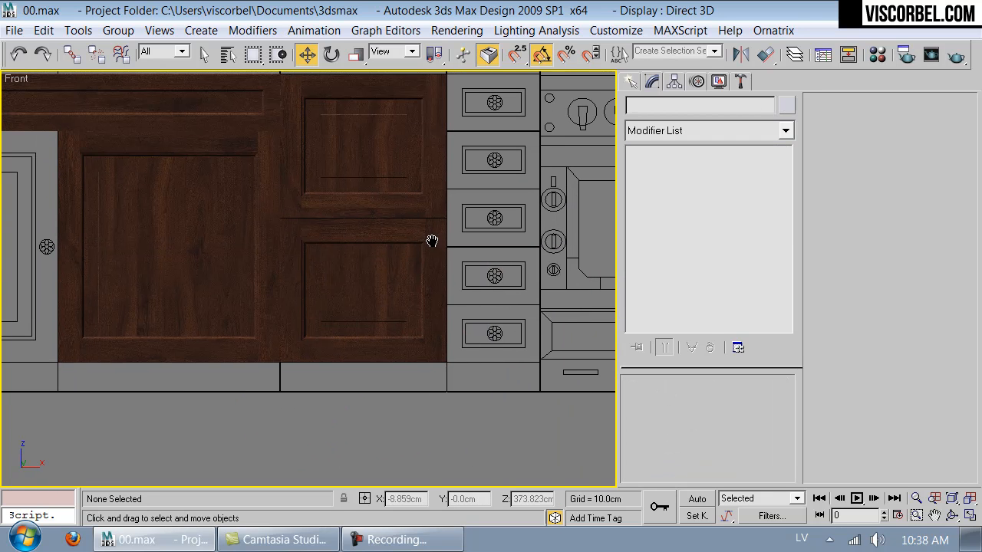
Step: Reselect the lower drawer front, shift its topmost UVW Mapping gizmo slightly up and to the right, and deselect it
click(419, 337)
scroll(419, 342, down, 2)
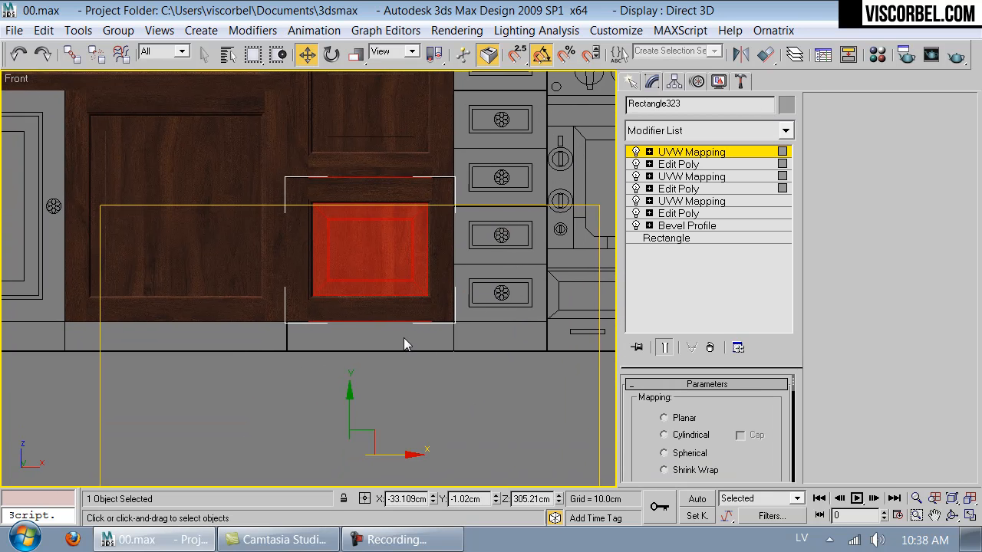
drag(355, 377, 399, 337)
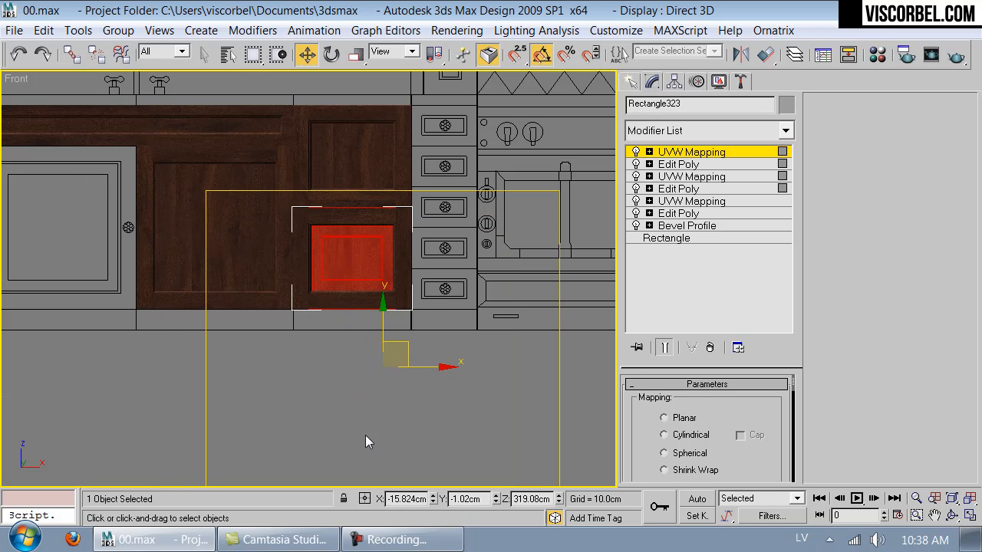
click(369, 430)
Step: Examine the wood grain across both drawer fronts and the neighbouring door and wide front
middle_drag(428, 167, 371, 219)
scroll(428, 203, up, 2)
scroll(343, 183, up, 1)
scroll(343, 184, down, 3)
scroll(431, 425, up, 2)
scroll(487, 425, up, 1)
scroll(486, 425, down, 2)
scroll(386, 192, up, 2)
scroll(309, 129, up, 1)
scroll(309, 129, down, 1)
scroll(316, 137, down, 1)
scroll(309, 180, up, 1)
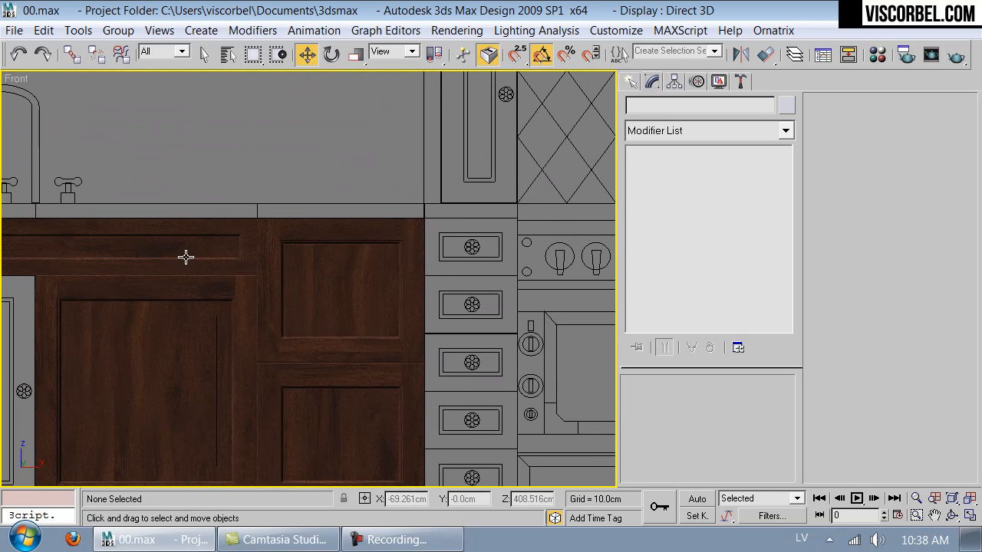
Step: Copy the wide front below the sink about 70 cm to the right, over the narrow drawer column
click(171, 258)
click(168, 258)
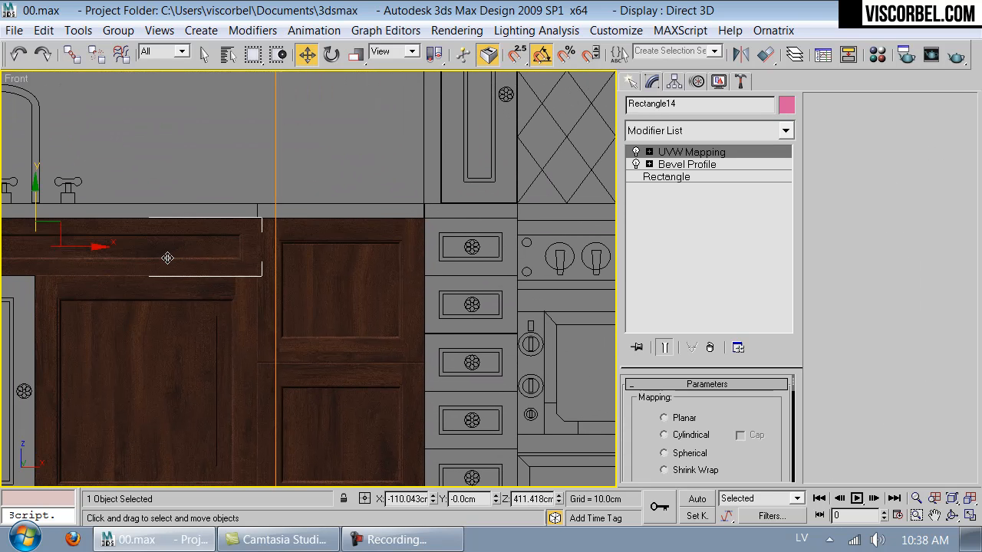
mouse_move(79, 249)
shift+mouse_down()
mouse_move(339, 248)
mouse_move(341, 258)
shift+mouse_up()
click(483, 353)
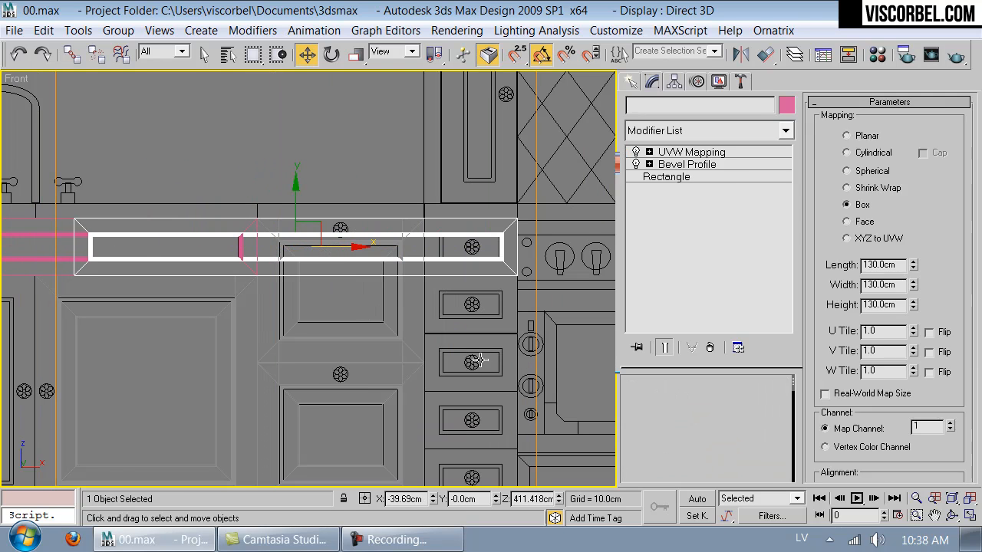
Step: Add an Edit Poly modifier between the Bevel Profile and UVW Mapping of the copied wide front
click(715, 130)
click(715, 130)
click(711, 165)
scroll(221, 215, up, 5)
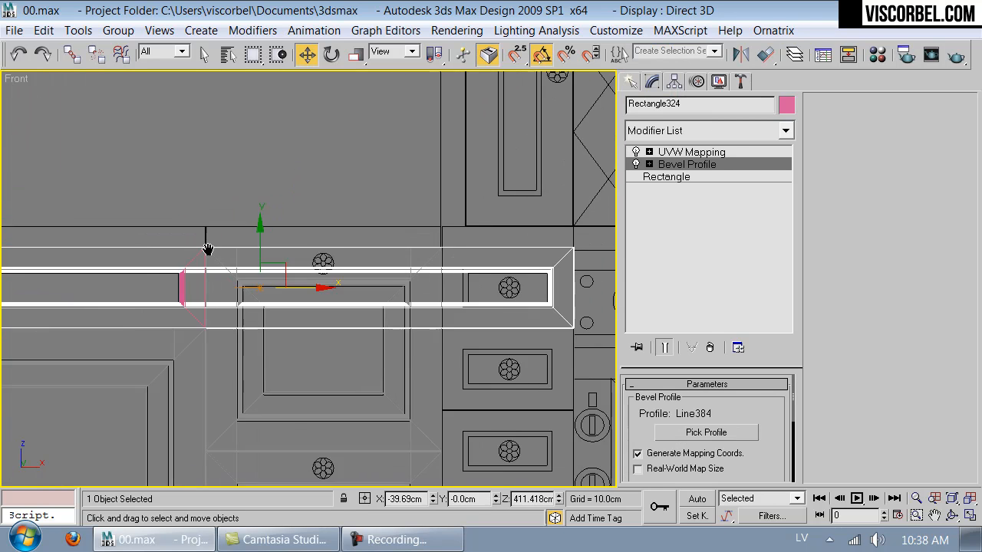
key(F3)
key(F3)
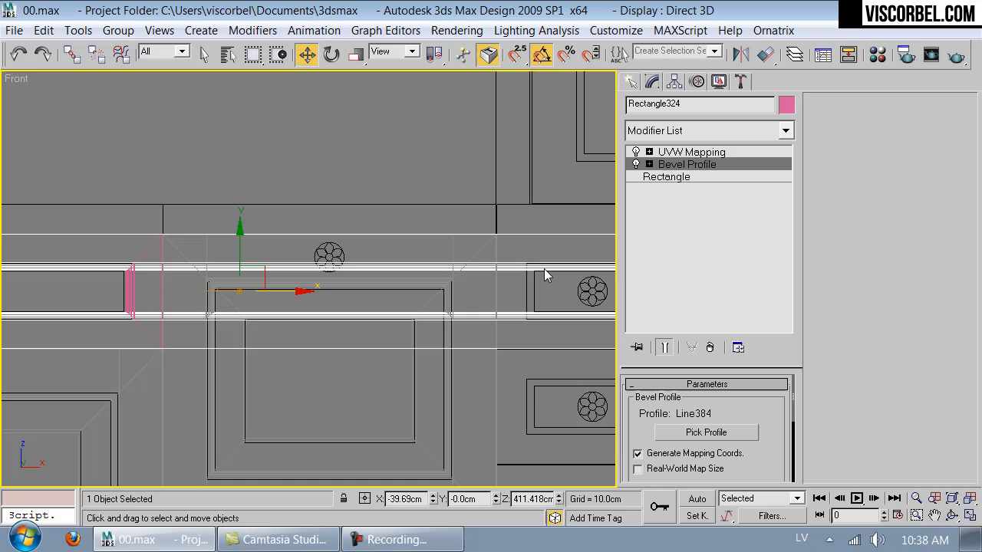
click(749, 130)
click(653, 64)
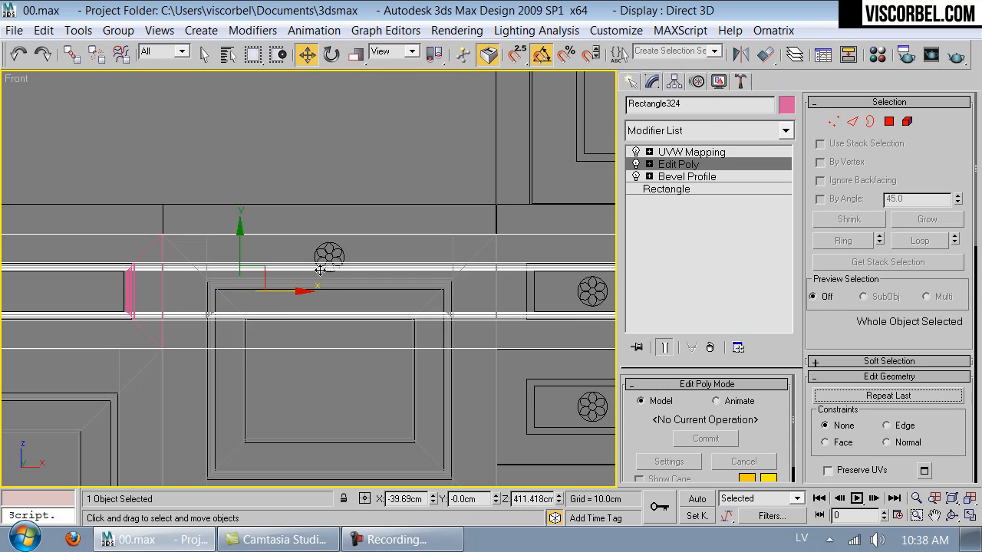
Step: Move the copied front's left-end vertices about 95 cm right and fine-tune its fit to the top narrow drawer's outline
scroll(320, 270, down, 2)
key(1)
scroll(269, 263, down, 2)
middle_drag(209, 231, 320, 246)
drag(320, 246, 137, 353)
drag(213, 297, 563, 318)
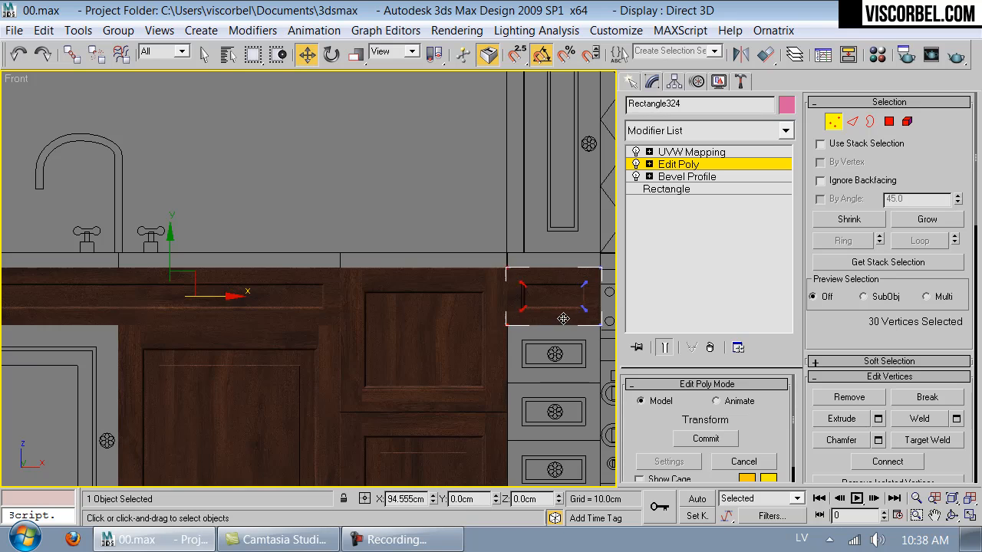
scroll(569, 320, up, 5)
drag(383, 284, 352, 285)
key(1)
scroll(462, 267, down, 3)
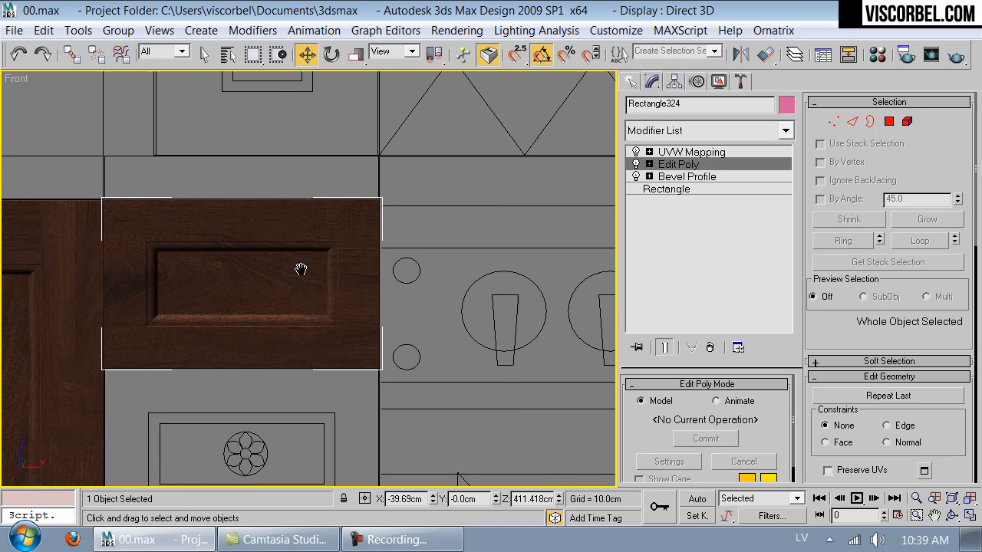
Step: Move the UVW Mapping gizmo of the top narrow drawer front down and to the right, and deselect the front
click(691, 152)
scroll(419, 268, down, 3)
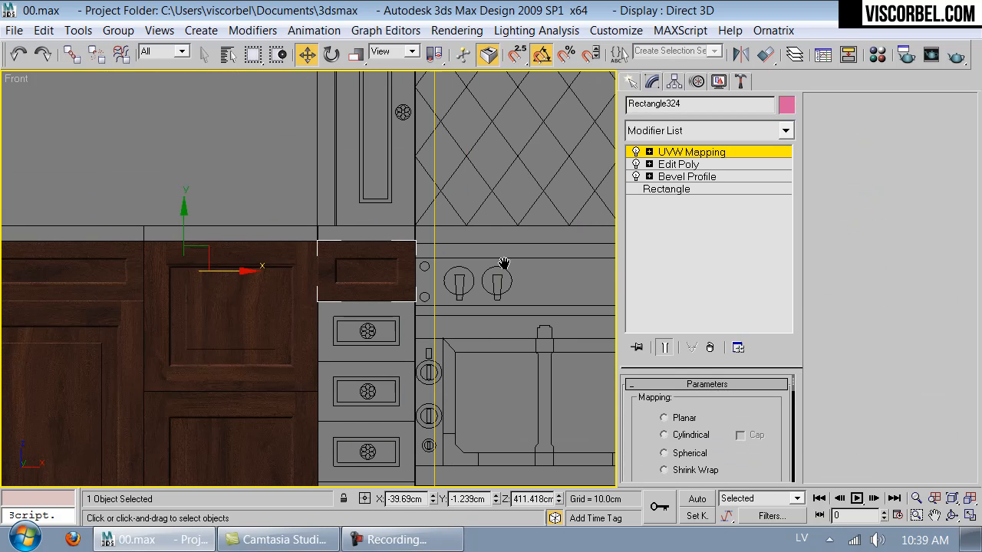
drag(219, 259, 335, 380)
key(1)
click(175, 217)
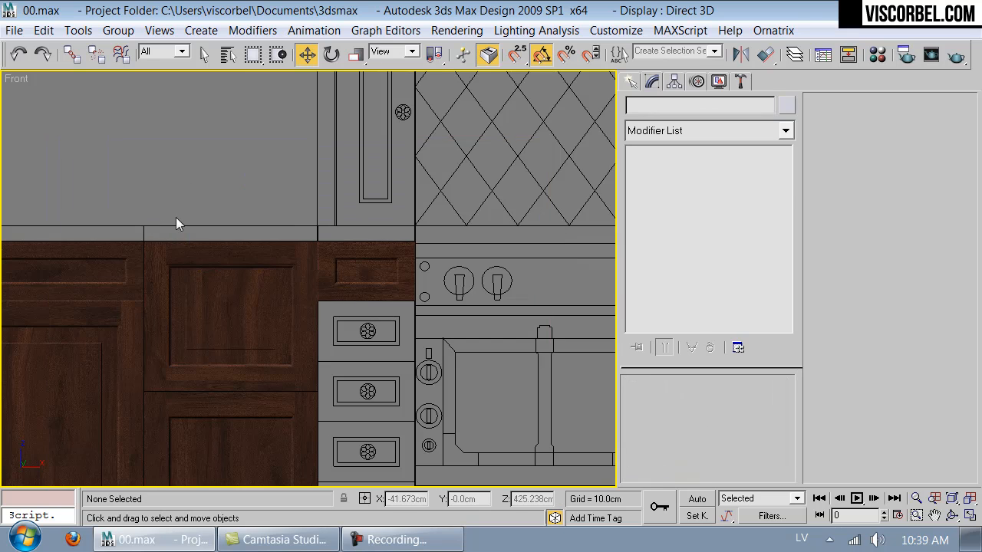
Step: Copy the top narrow drawer front about 16 cm down onto the second drawer's outline
scroll(379, 463, up, 5)
click(475, 306)
middle_drag(464, 300, 537, 292)
scroll(428, 290, down, 2)
scroll(414, 250, up, 2)
scroll(492, 286, down, 2)
scroll(316, 282, up, 2)
shift+drag(30, 188, 56, 366)
click(500, 352)
Step: Move the second narrow drawer front's UVW Mapping gizmo about 28 cm right and 14 cm up to vary its grain
mouse_move(495, 349)
middle_down()
mouse_move(407, 126)
mouse_move(292, 228)
middle_up()
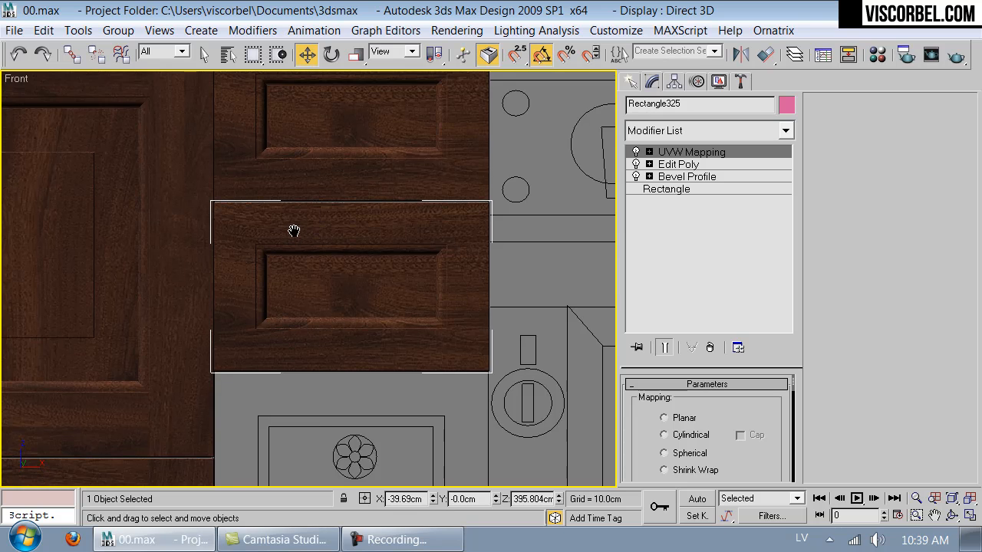
scroll(364, 213, down, 4)
key(1)
drag(292, 423, 445, 349)
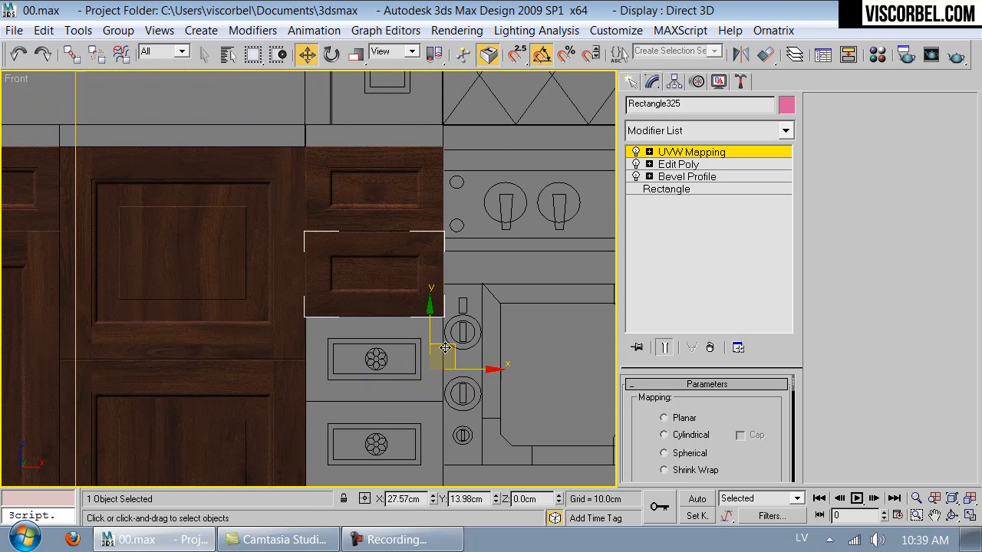
key(1)
middle_drag(376, 245, 409, 225)
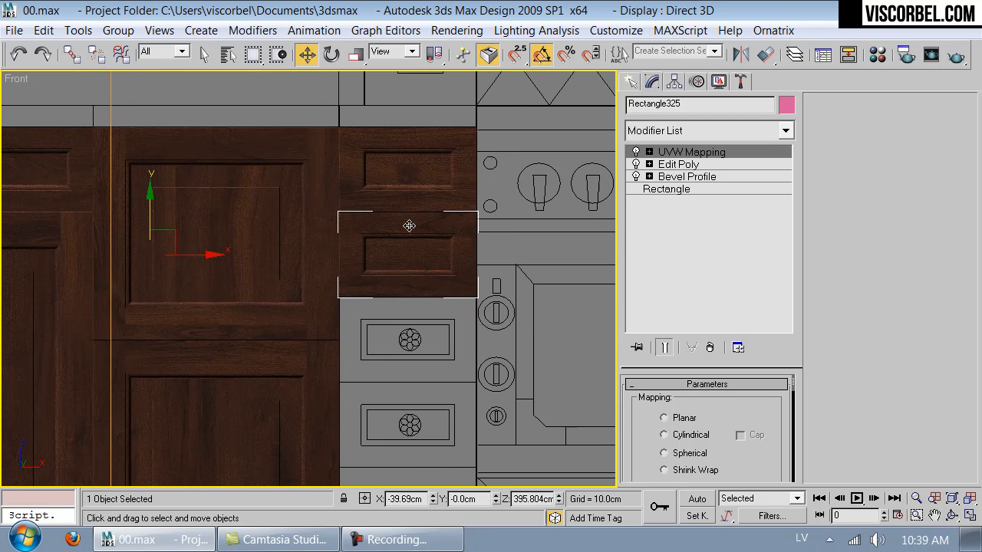
Step: Copy the second narrow drawer front onto the third outline and shift the copy's mapping gizmo about 19 cm left and 13 cm down
mouse_move(150, 209)
shift+mouse_down()
mouse_move(176, 324)
mouse_move(177, 295)
shift+mouse_up()
click(460, 349)
key(1)
drag(484, 407, 386, 476)
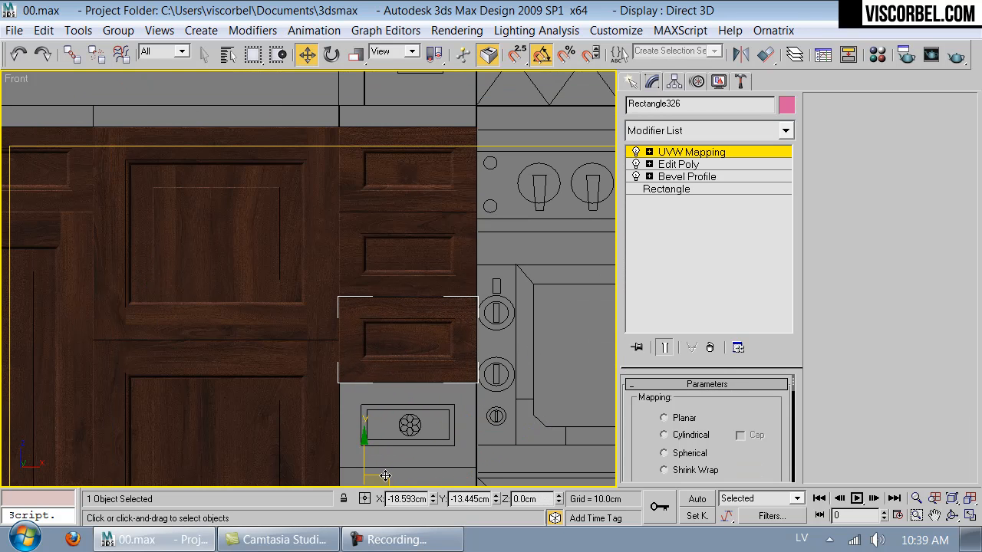
middle_drag(384, 468, 371, 326)
key(1)
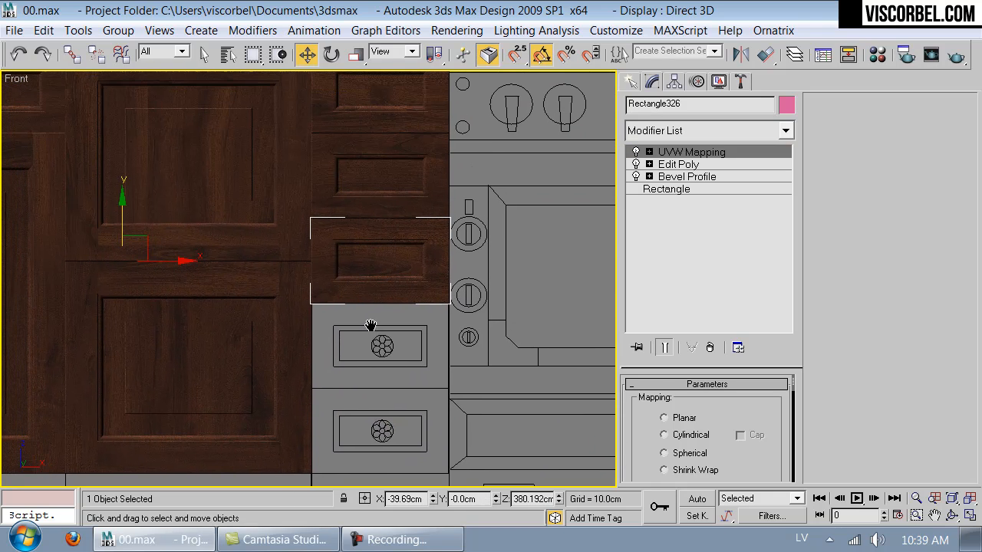
Step: Copy the third narrow drawer front down onto the fourth outline and nudge the copy up about 0.1 cm
mouse_move(122, 221)
shift+mouse_down()
mouse_move(135, 309)
mouse_move(121, 308)
shift+mouse_up()
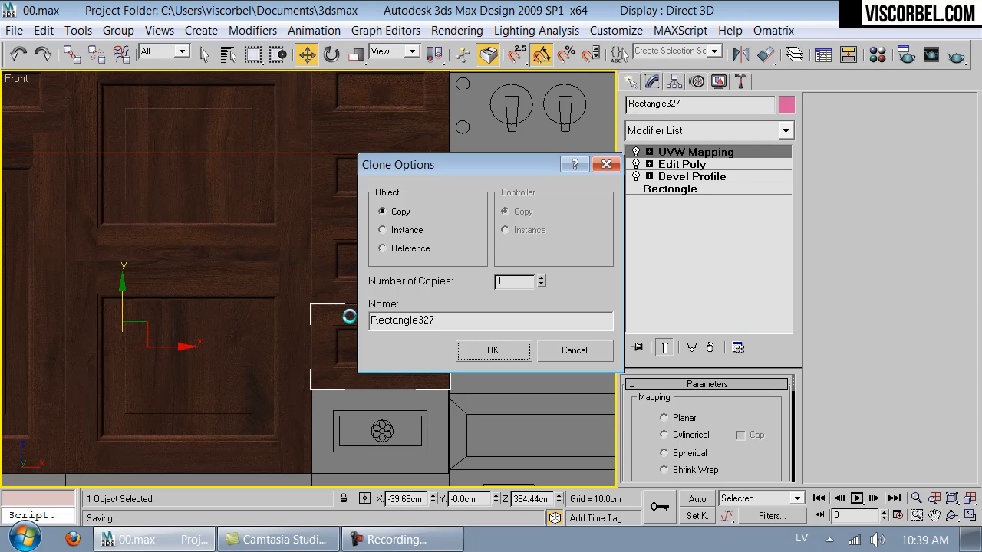
key(Return)
scroll(350, 315, up, 3)
middle_drag(357, 270, 378, 222)
drag(377, 221, 375, 220)
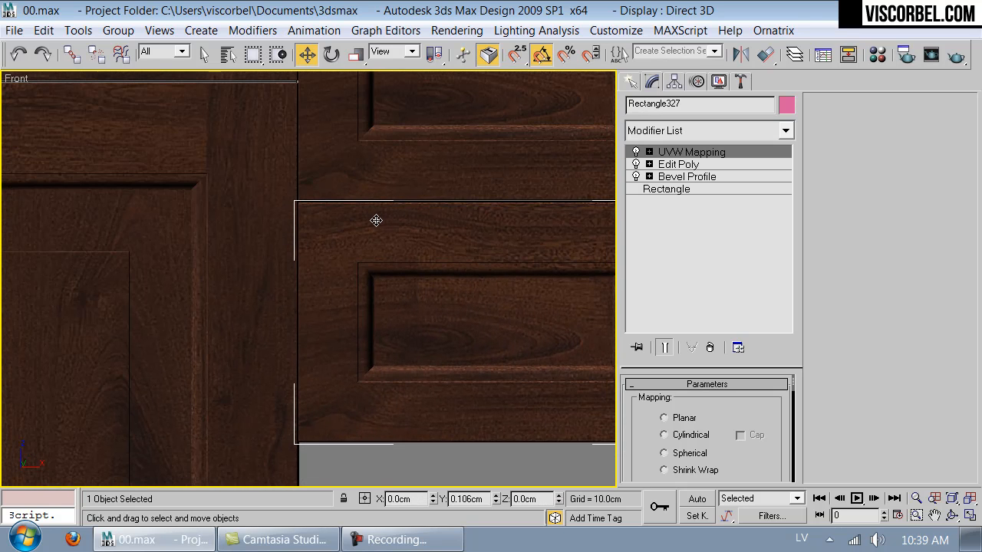
Step: Move the fourth narrow drawer front's UVW Mapping gizmo up and about 29 cm right to vary its grain
scroll(281, 243, down, 2)
scroll(451, 270, down, 1)
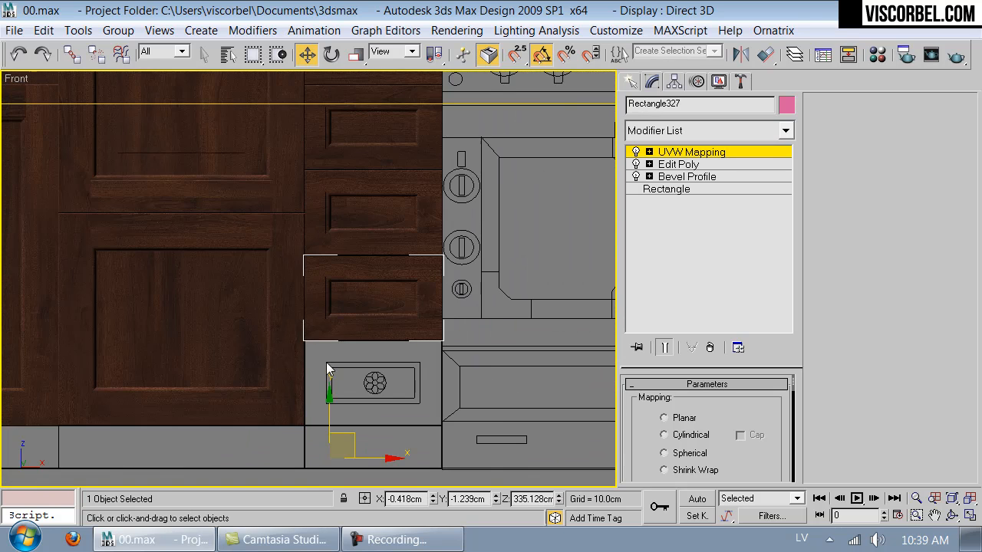
drag(350, 440, 360, 321)
drag(333, 418, 500, 273)
drag(506, 320, 508, 325)
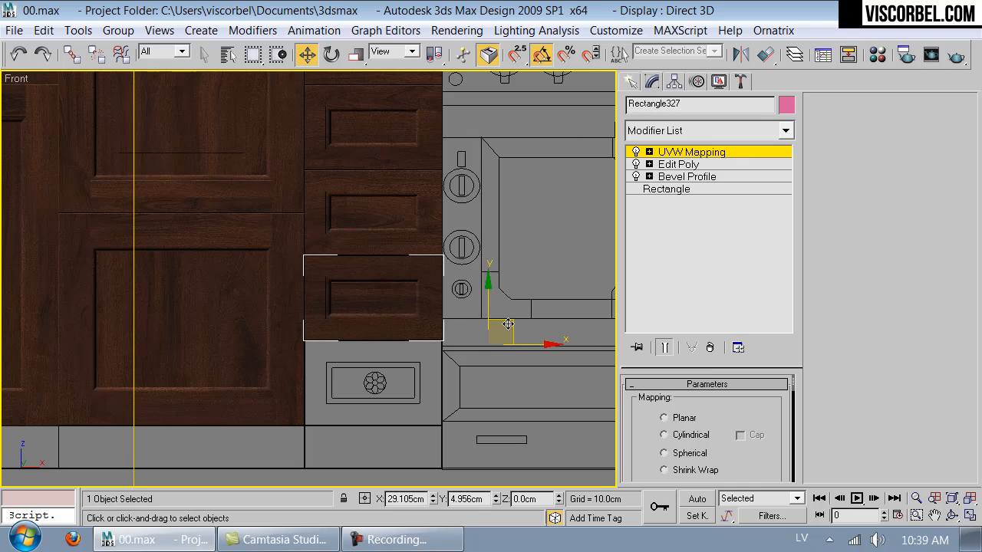
key(ctrl+b)
Step: Copy the fourth narrow drawer front down onto the lowest drawer's outline in the column
scroll(442, 286, up, 5)
middle_drag(154, 175, 172, 186)
mouse_move(14, 169)
shift+mouse_down()
mouse_move(31, 306)
mouse_move(48, 340)
shift+mouse_up()
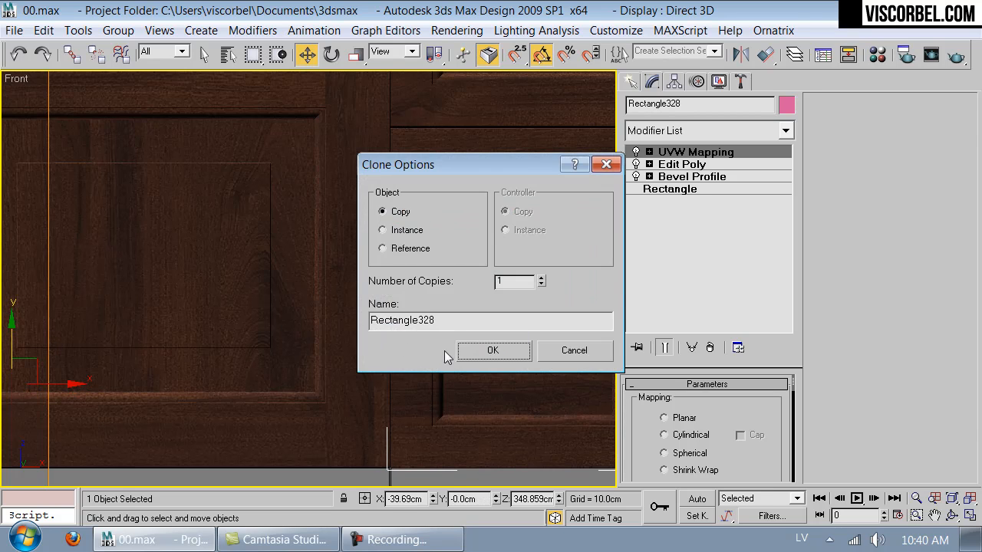
click(468, 350)
Step: Move the lowest narrow drawer front's UVW Mapping gizmo about 5 cm right and 37 cm up, and deselect the front
scroll(491, 303, down, 1)
middle_drag(412, 267, 401, 264)
scroll(533, 356, down, 1)
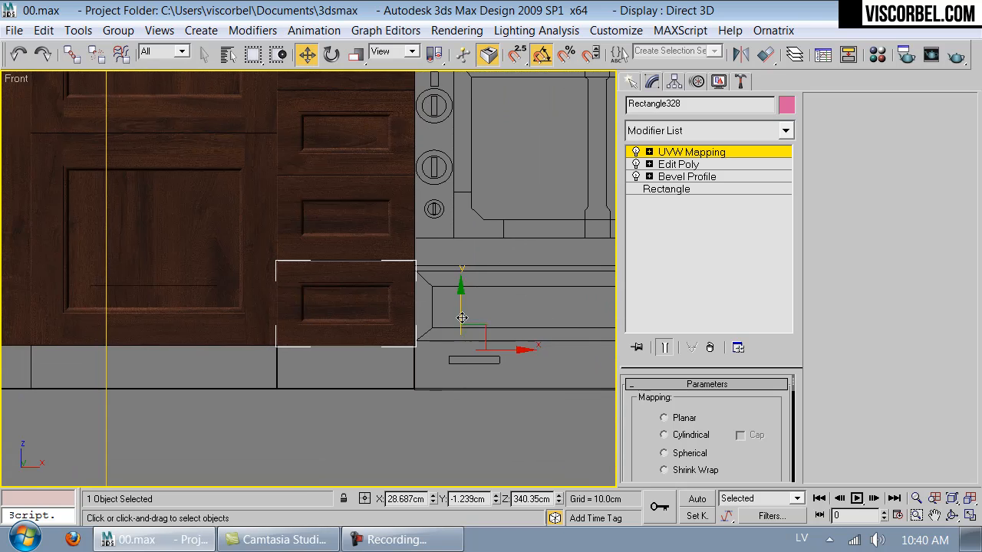
drag(489, 328, 637, 352)
drag(639, 300, 527, 123)
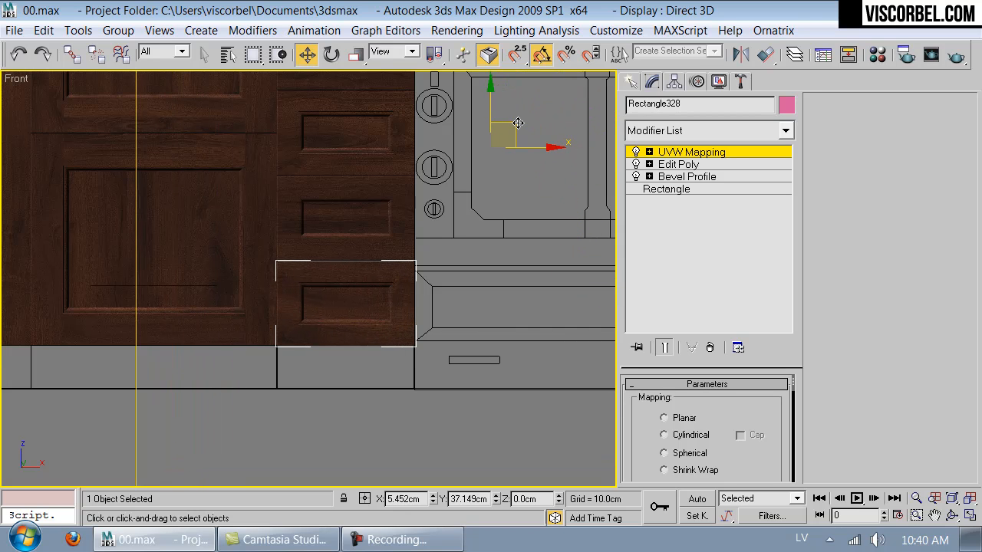
click(376, 410)
Step: Inspect the finished doors and drawer fronts up close in the Perspective view, checking gaps and grain variation
scroll(361, 305, down, 2)
middle_drag(405, 189, 384, 292)
key(p)
scroll(399, 230, up, 5)
scroll(384, 292, down, 5)
scroll(401, 291, up, 1)
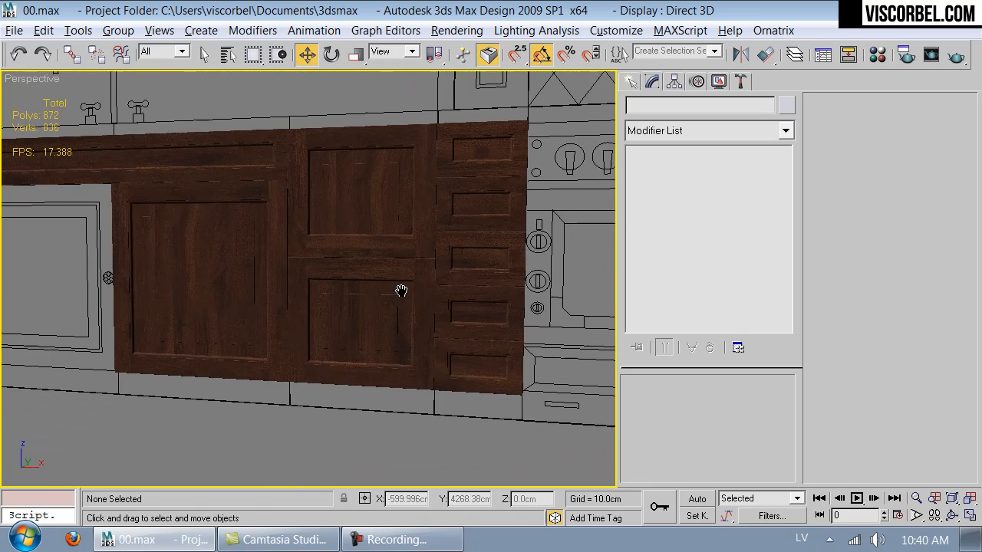
alt+middle_drag(442, 315, 329, 226)
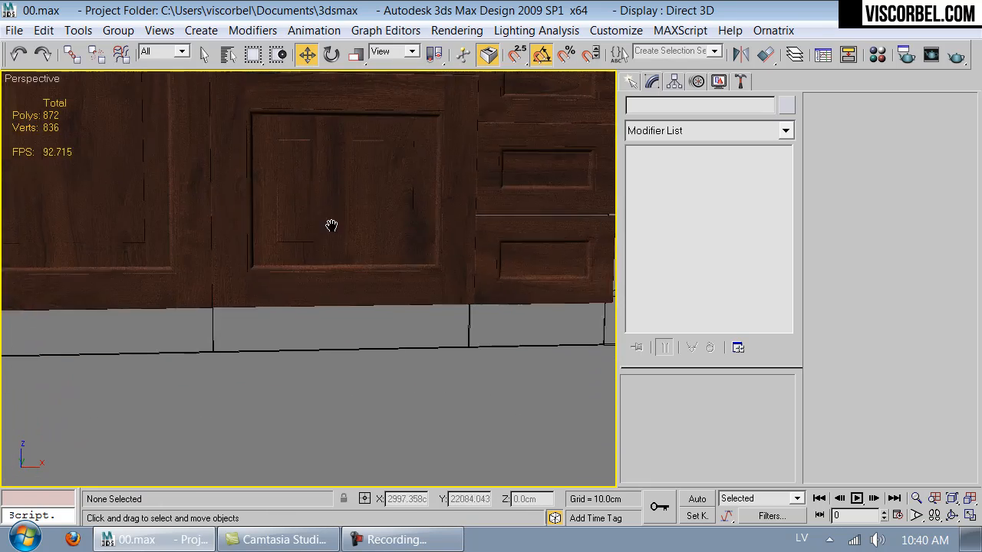
scroll(376, 278, up, 3)
middle_drag(375, 279, 409, 325)
Step: Survey the whole kitchen elevation in perspective, comparing the finished wooden fronts with the cabinets still drawn as outlines
scroll(410, 325, down, 5)
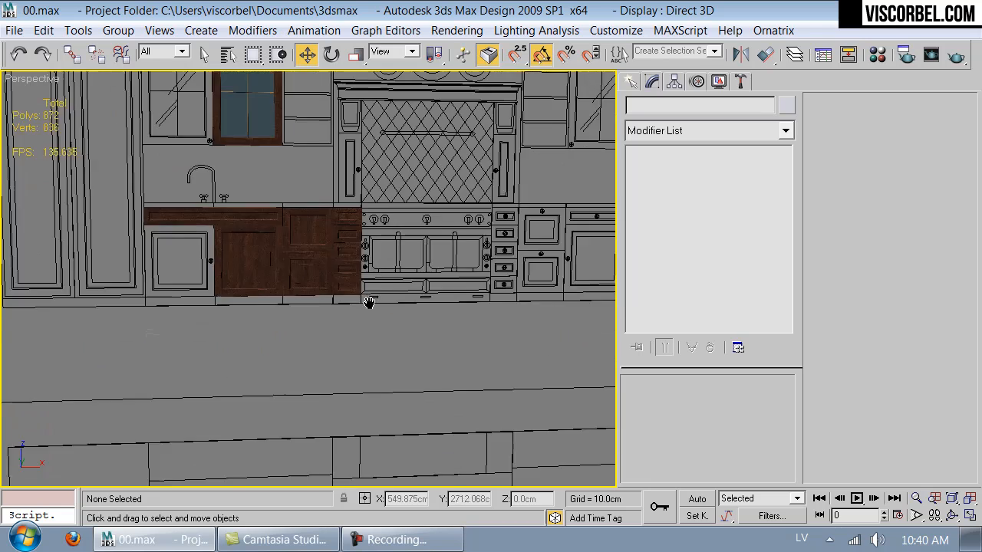
middle_drag(369, 300, 315, 314)
scroll(338, 274, down, 4)
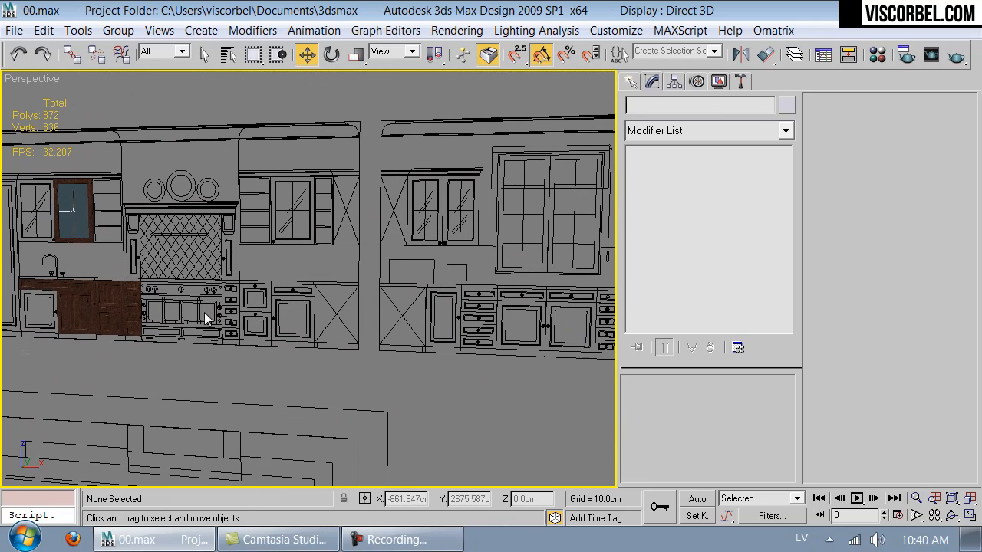
middle_drag(480, 309, 342, 288)
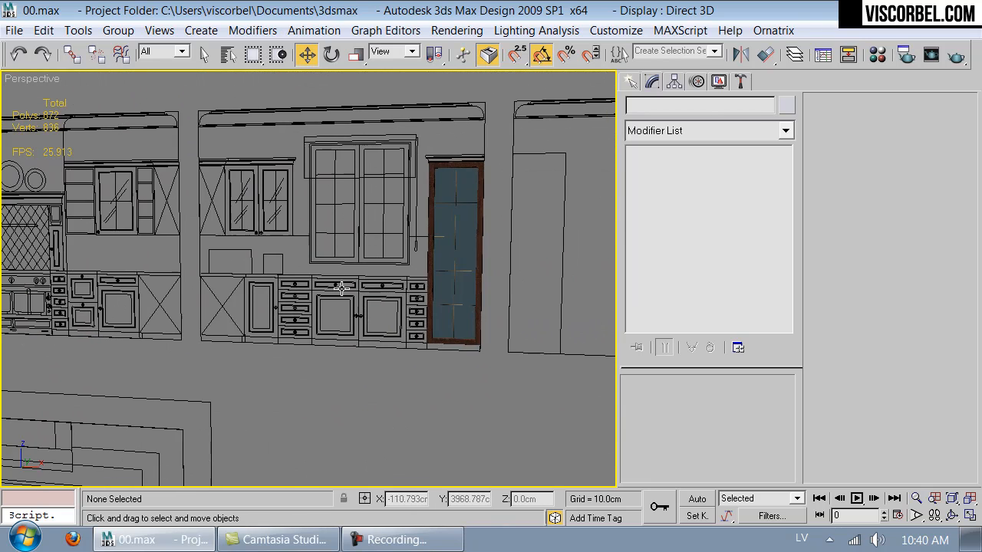
middle_drag(241, 263, 384, 266)
scroll(368, 265, up, 6)
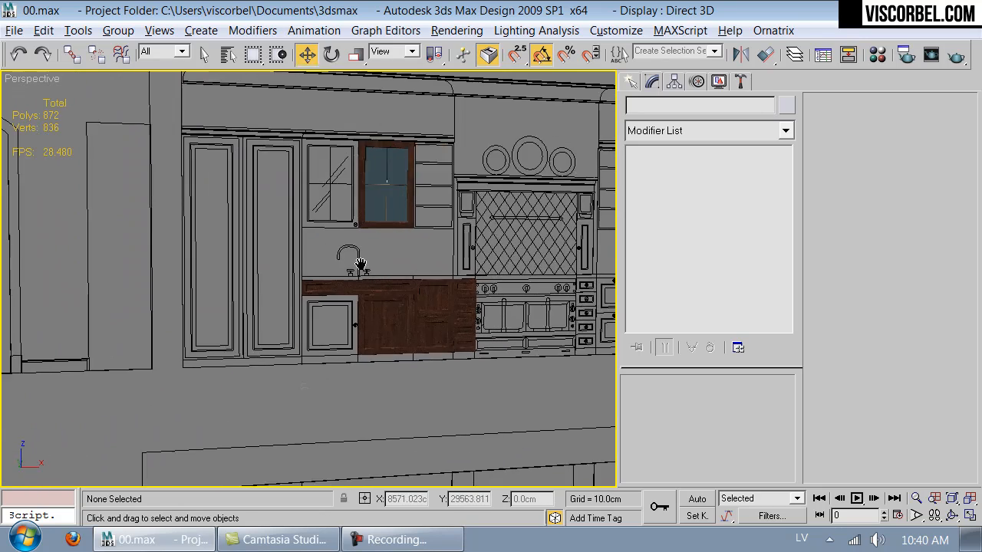
click(253, 361)
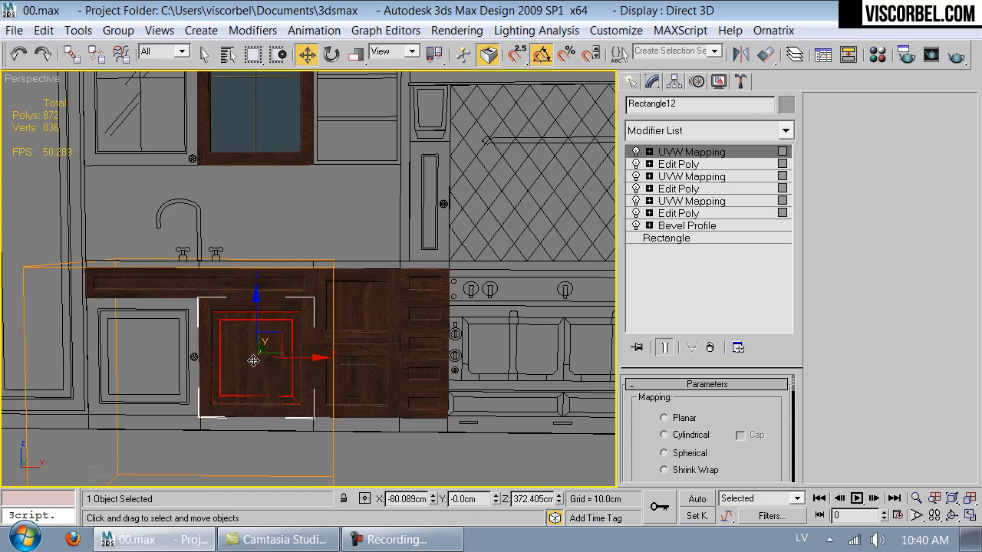
click(346, 200)
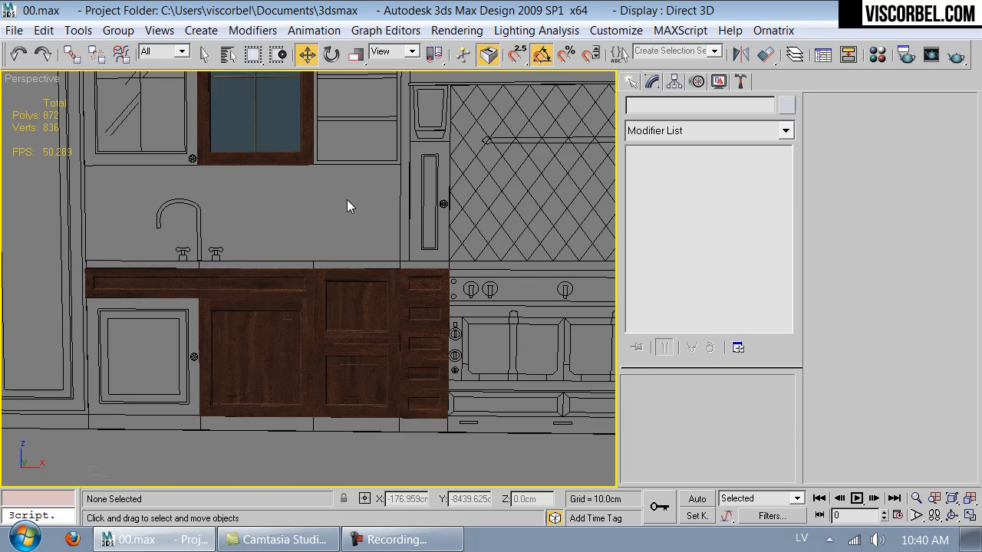